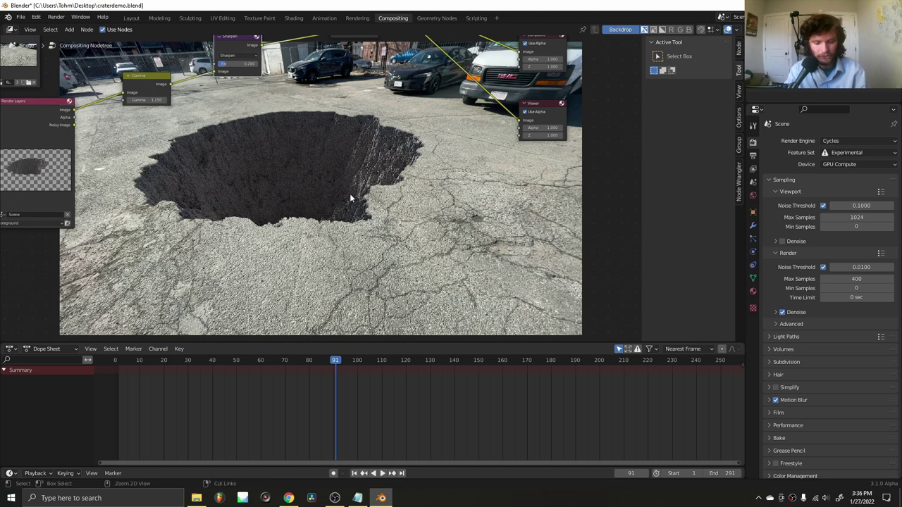
Replace the open crater project with a new scene containing the default cube.
key(ctrl+n)
click(350, 194)
click(459, 266)
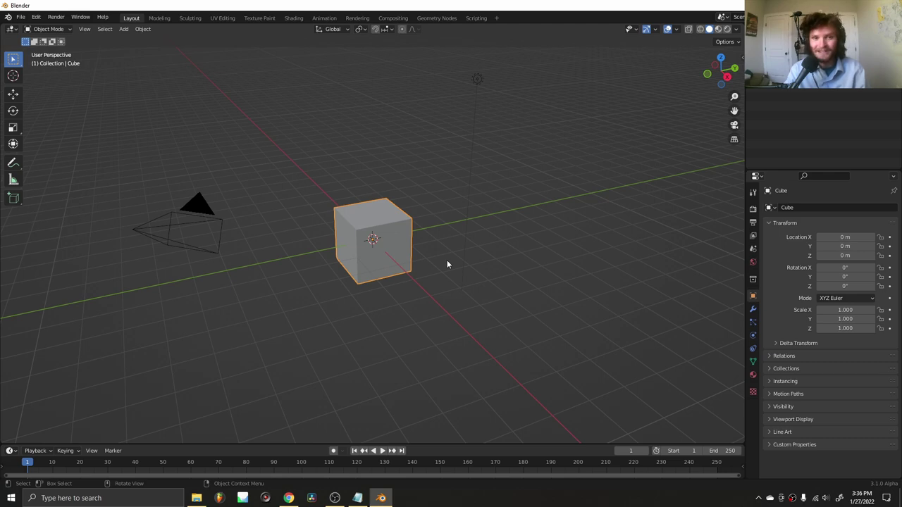
Move the footage video beside the other desktop files, open it in the video player and mute its sound.
click(900, 499)
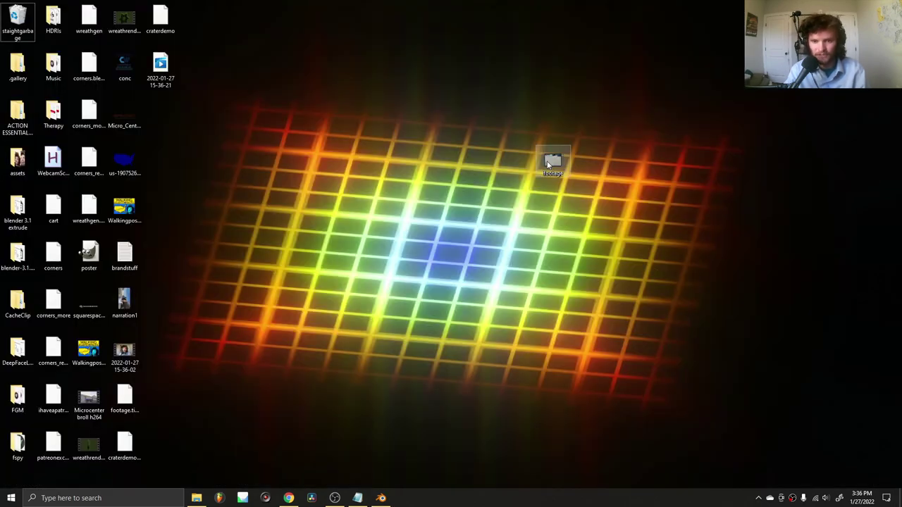
drag(548, 164, 231, 129)
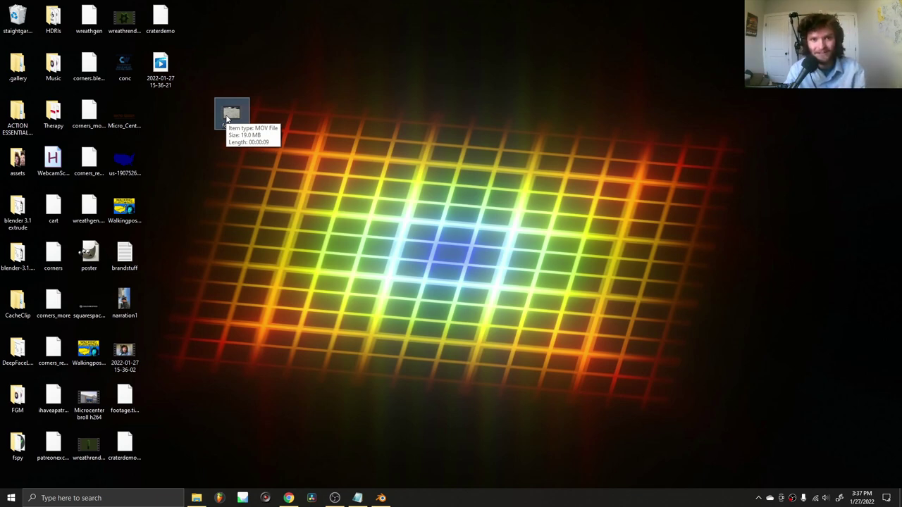
double_click(228, 113)
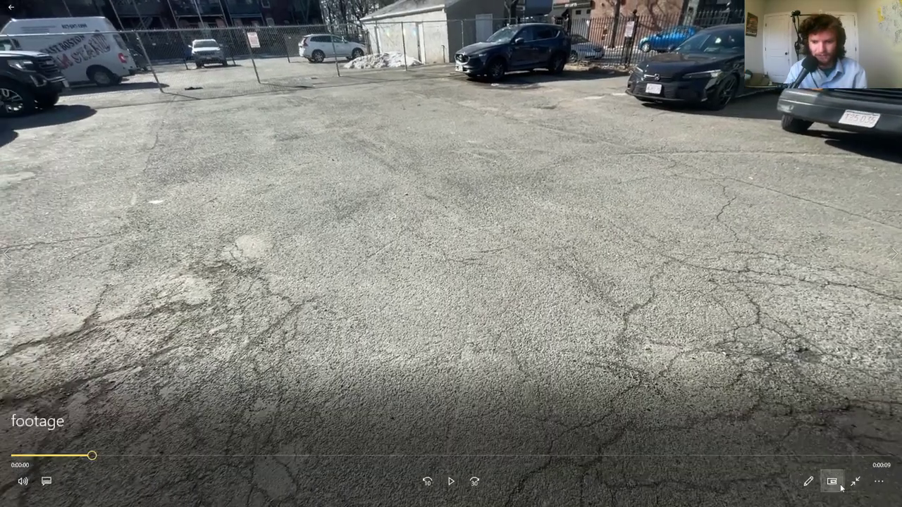
click(23, 482)
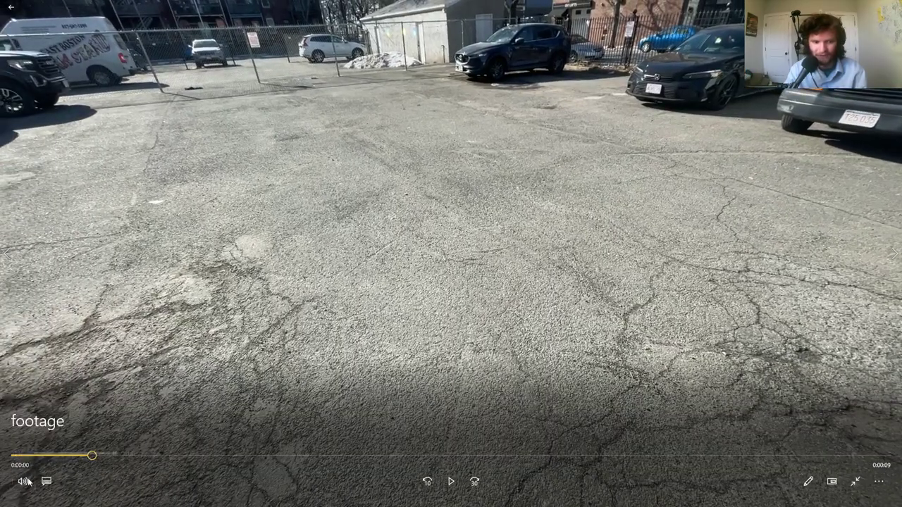
drag(57, 448, 38, 450)
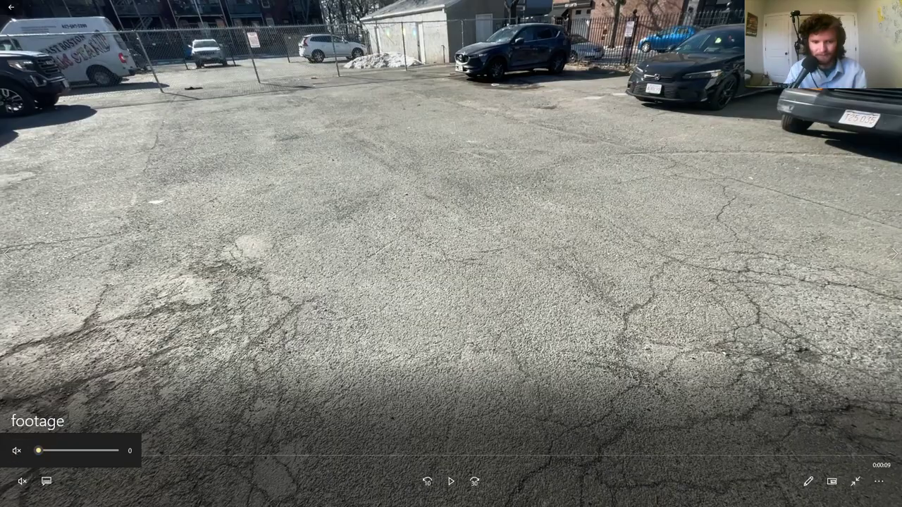
Play and scrub through the parking lot footage to review the camera movement, and close the video player.
click(451, 481)
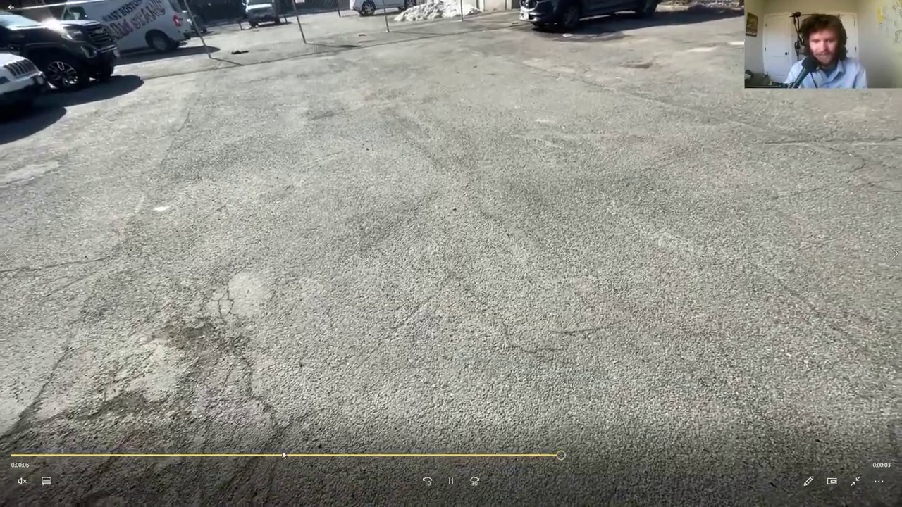
drag(289, 455, 764, 422)
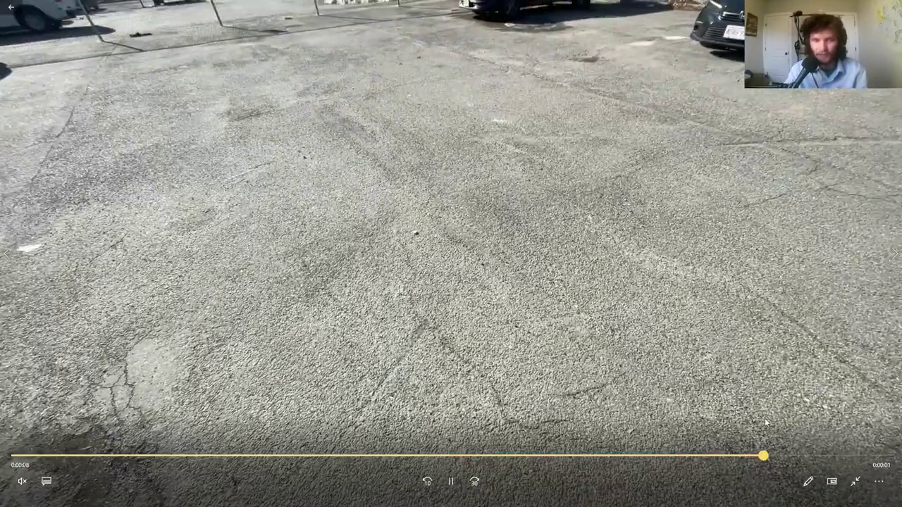
drag(765, 421, 427, 381)
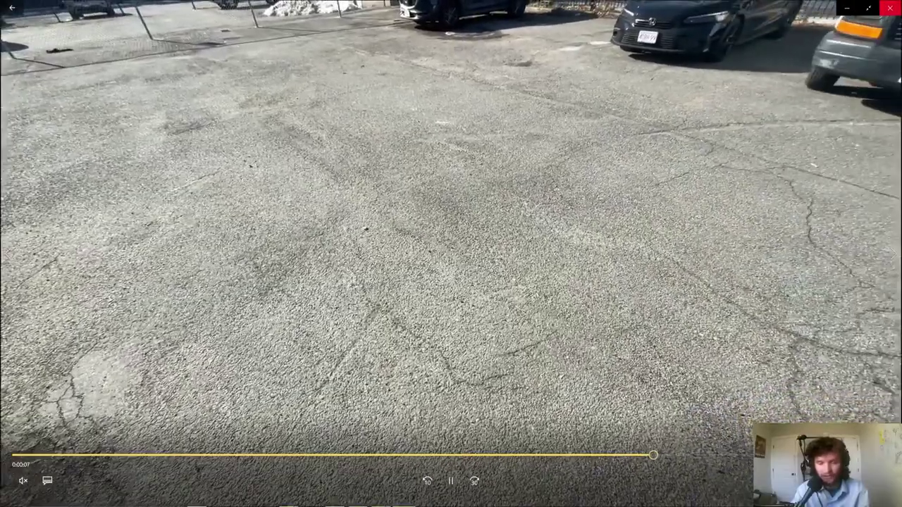
click(889, 8)
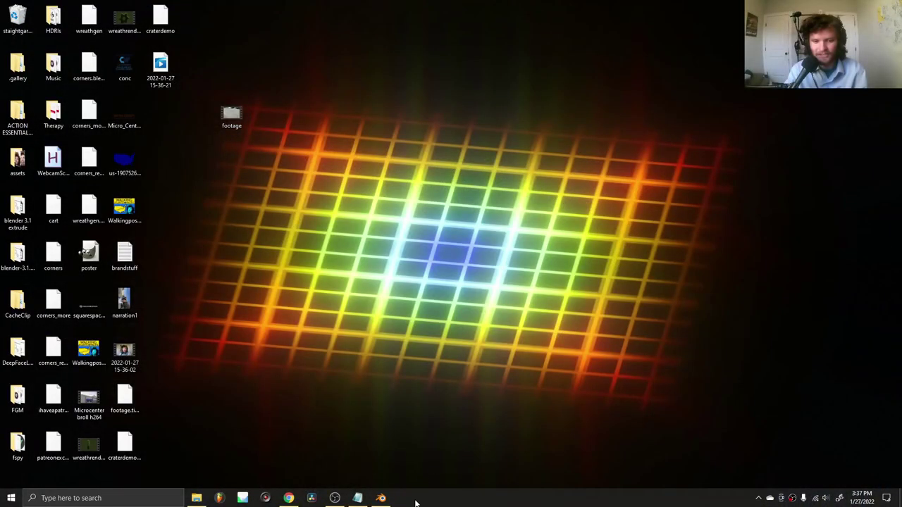
Switch back to Blender and make its window full screen.
click(380, 498)
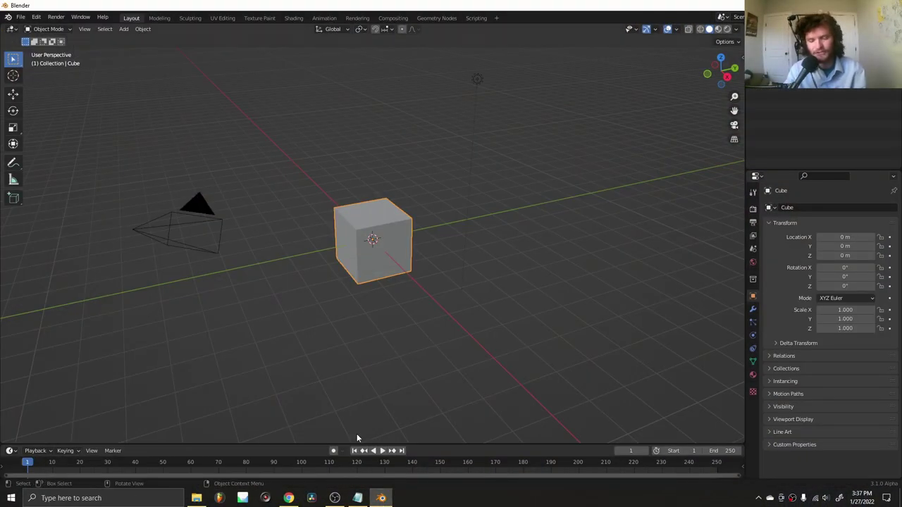
key(q)
click(298, 244)
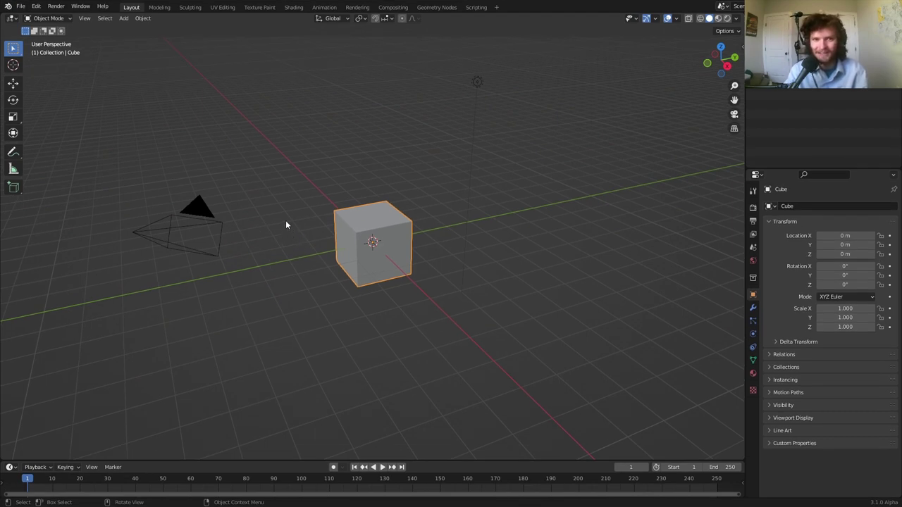
Change the 3D viewport into a Movie Clip Editor and load footage.MOV from the Desktop folder.
click(11, 19)
click(34, 138)
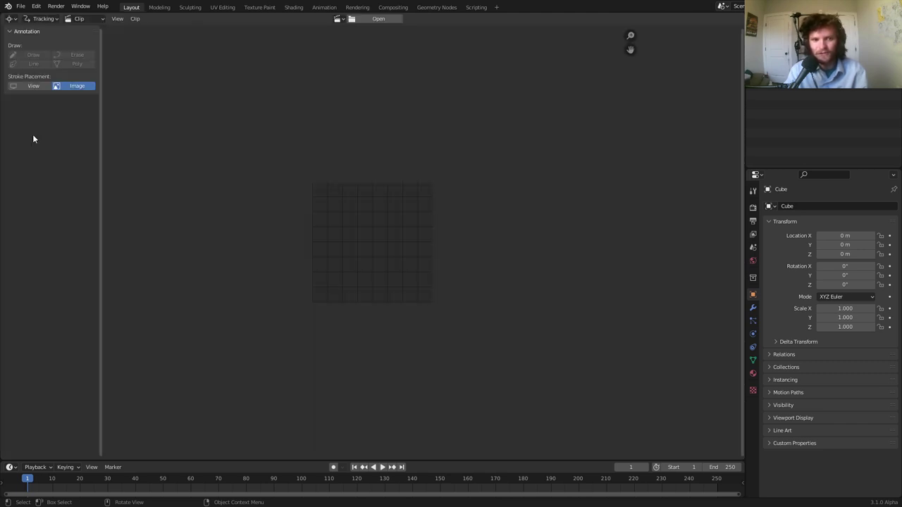
click(373, 21)
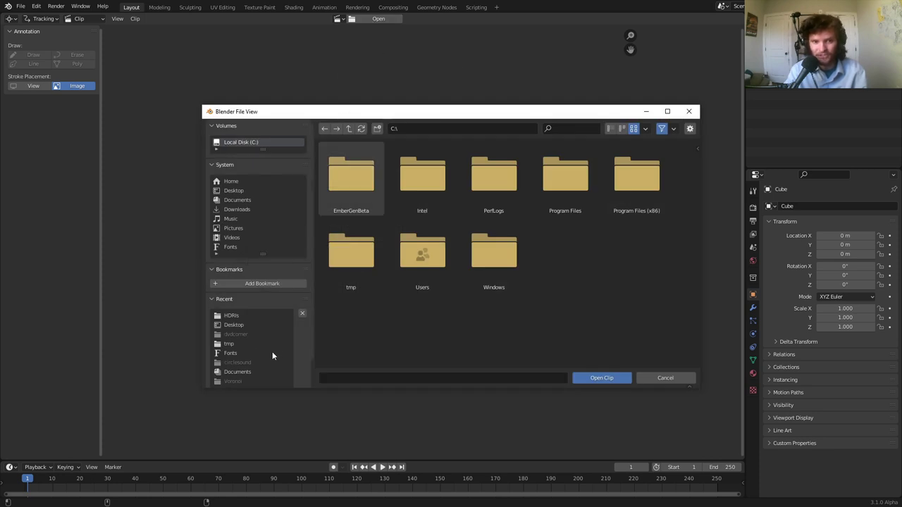
click(237, 326)
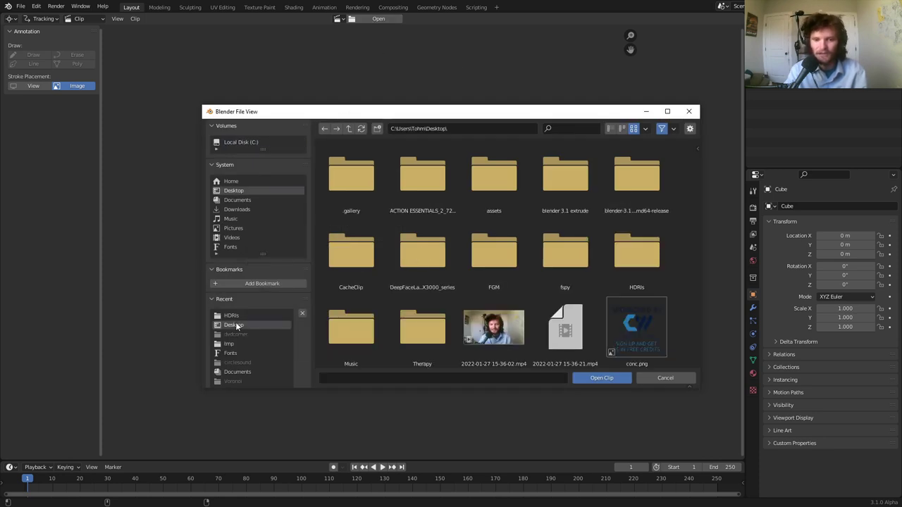
scroll(536, 261, down, 2)
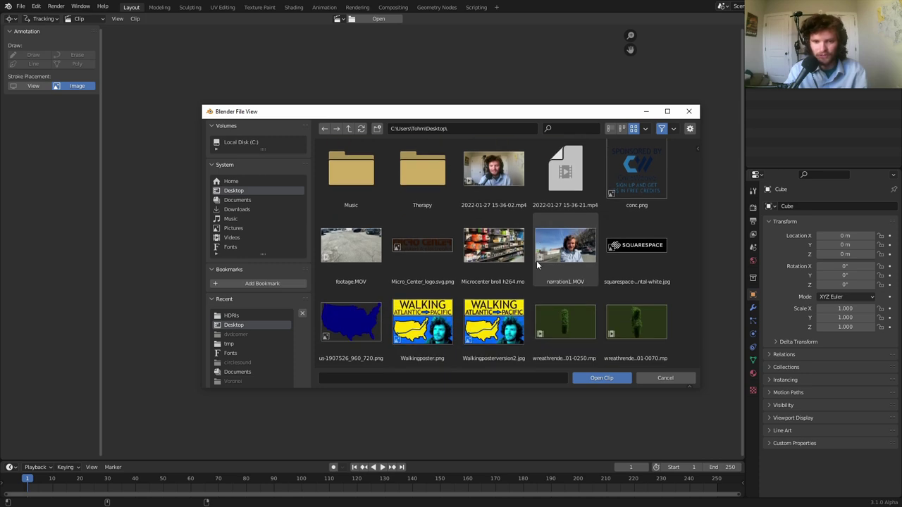
double_click(359, 255)
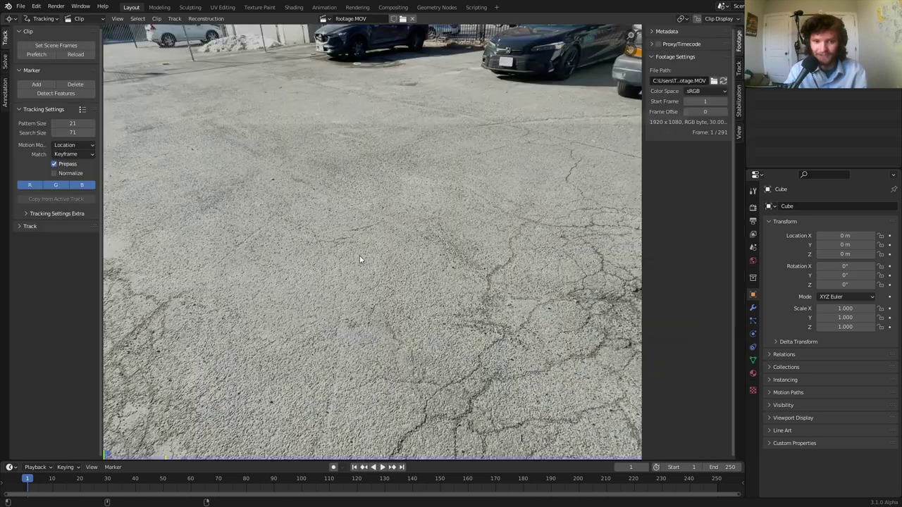
Fit the whole clip in view, play its opening frames twice, and return to the first frame.
scroll(359, 255, down, 3)
scroll(360, 255, up, 1)
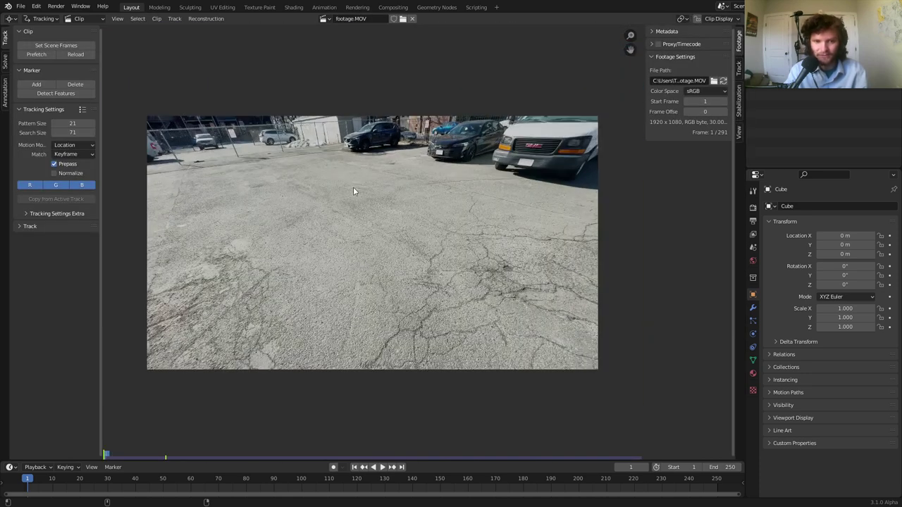
key(space)
key(space)
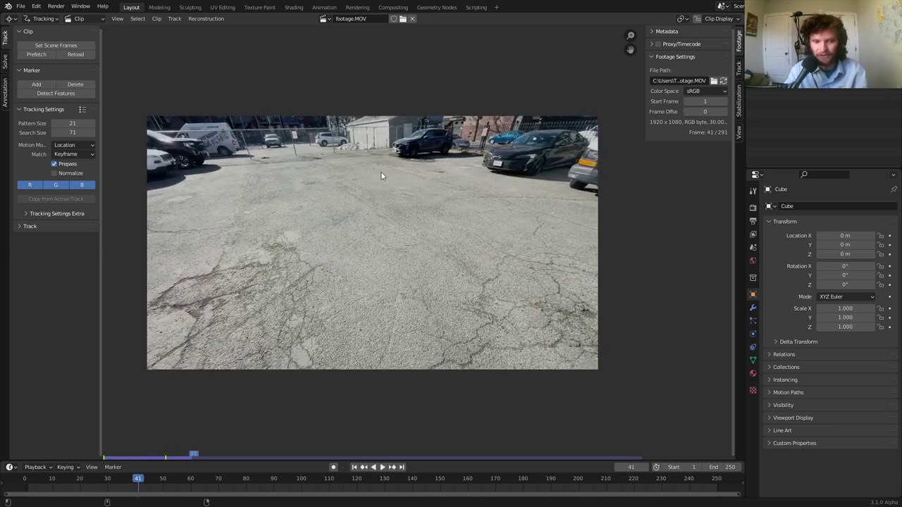
key(shift+Left)
key(space)
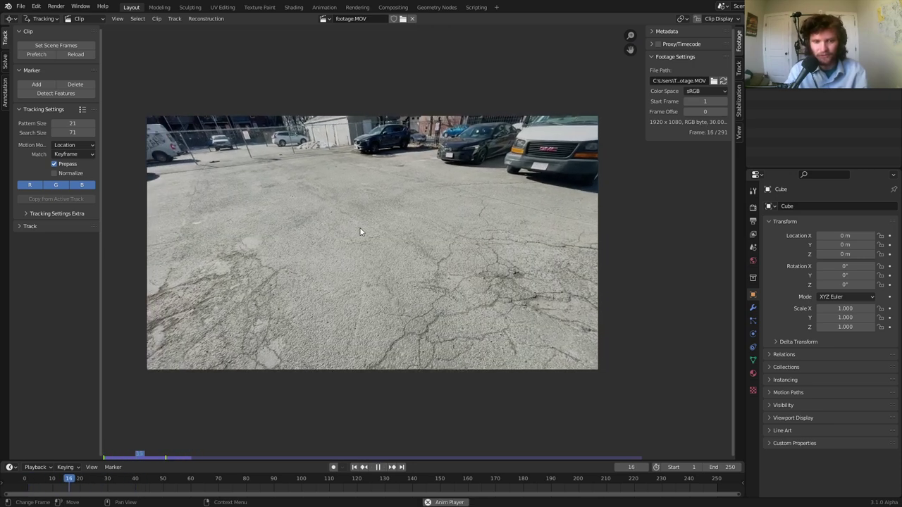
key(space)
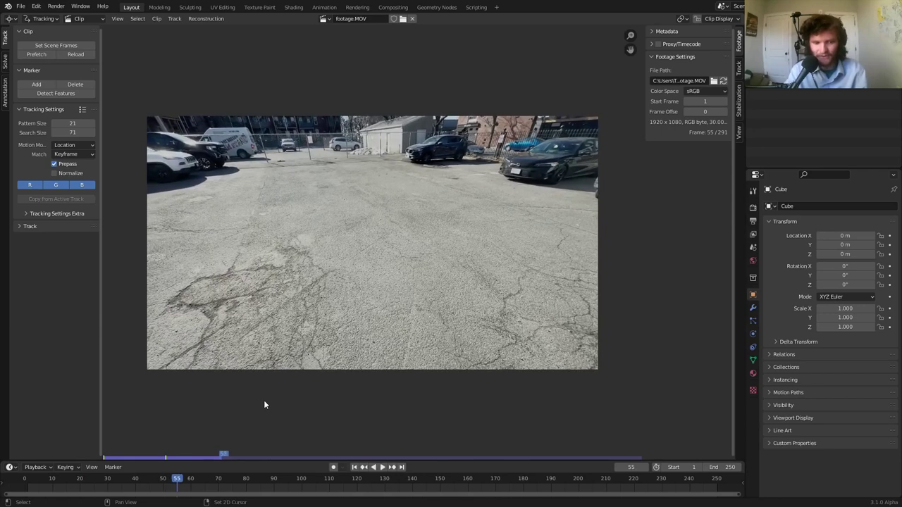
key(shift+Left)
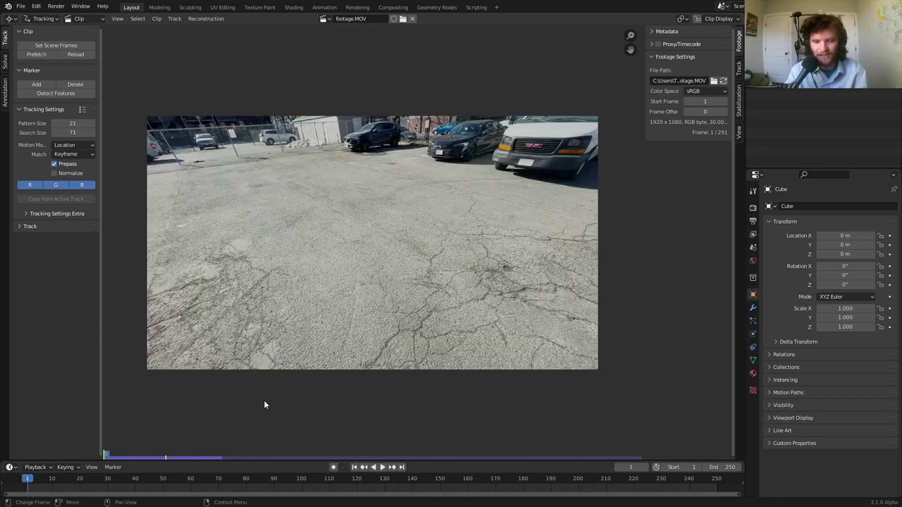
Match the scene's frame range to the loaded clip and prefetch the clip's frames into memory.
click(39, 43)
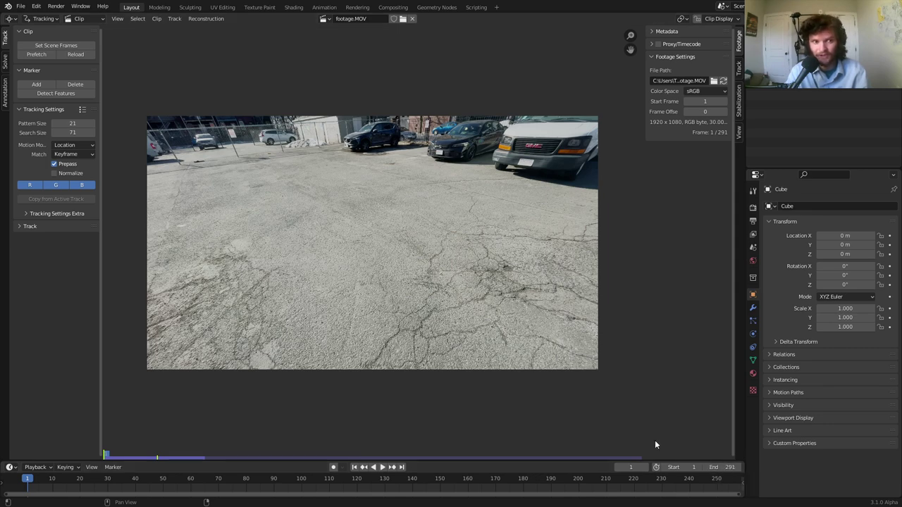
click(22, 54)
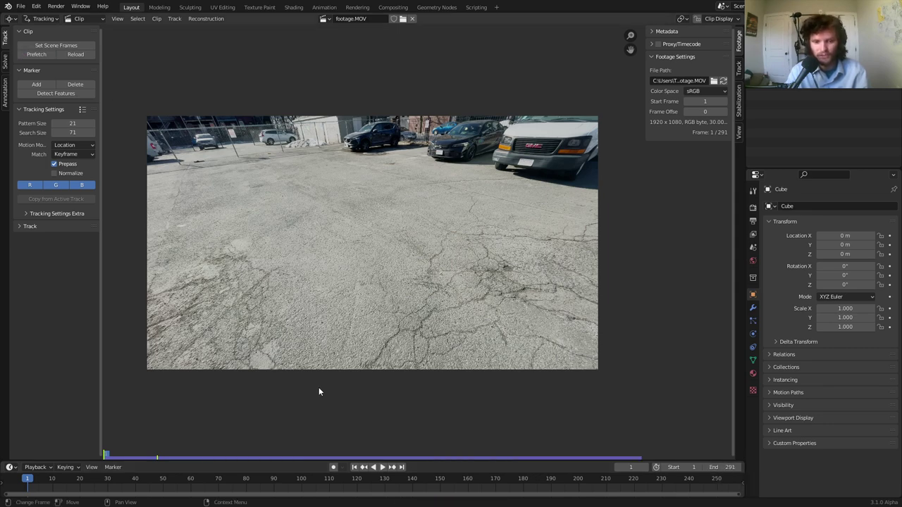
scroll(379, 152, up, 1)
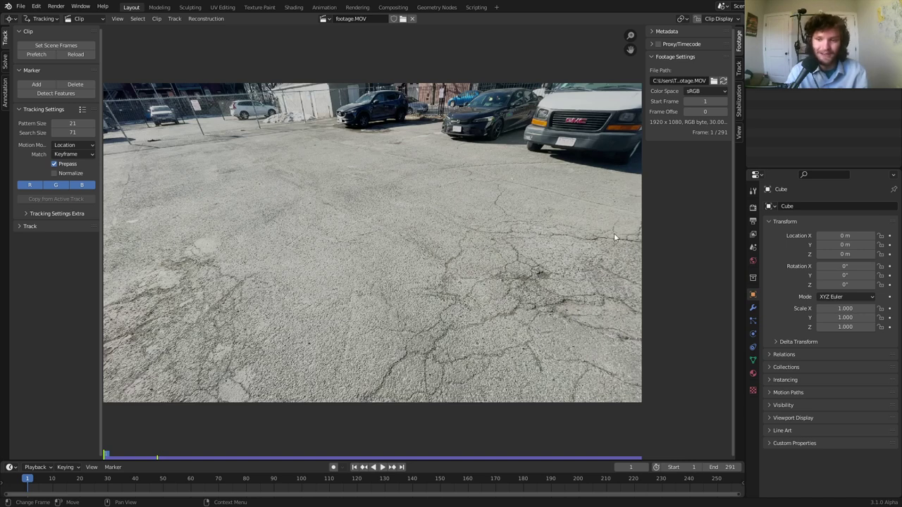
Compare the Standard and Filmic view transforms in the render colour management, and set it to Standard.
click(753, 207)
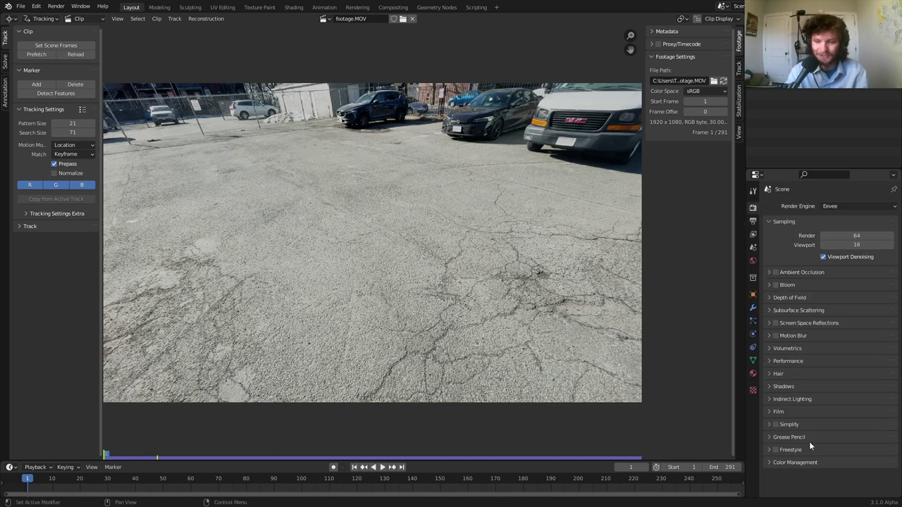
click(796, 463)
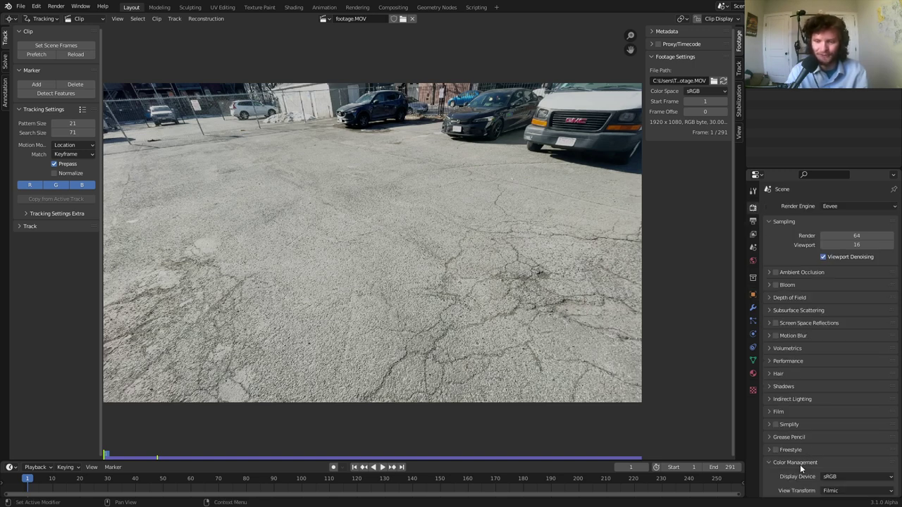
scroll(813, 367, down, 2)
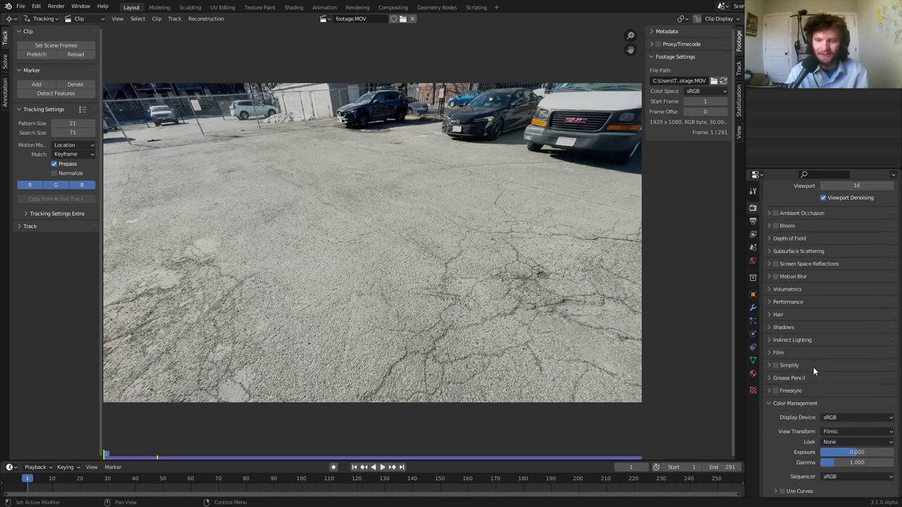
click(844, 432)
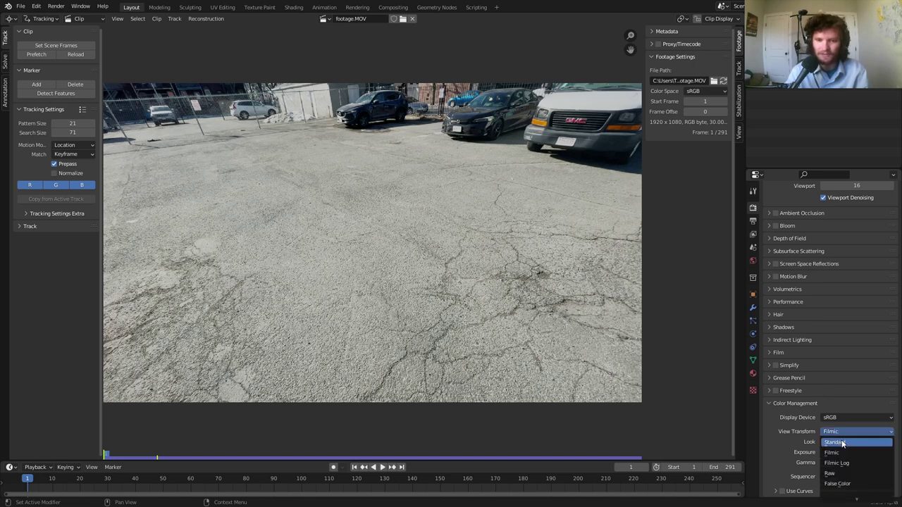
click(836, 442)
click(838, 431)
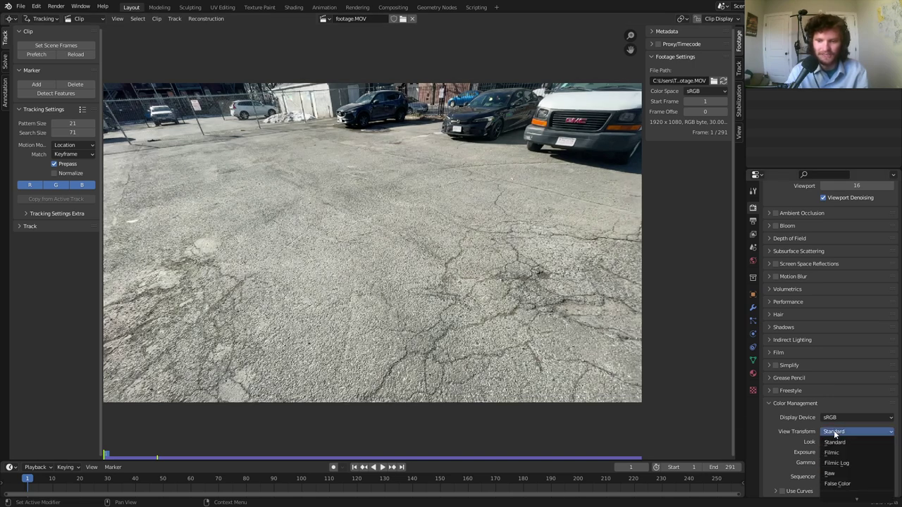
click(835, 453)
click(832, 430)
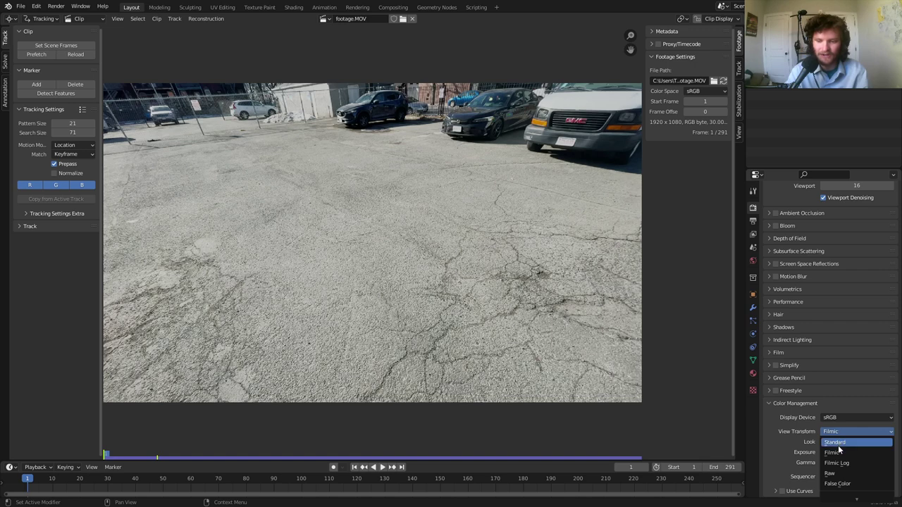
click(838, 443)
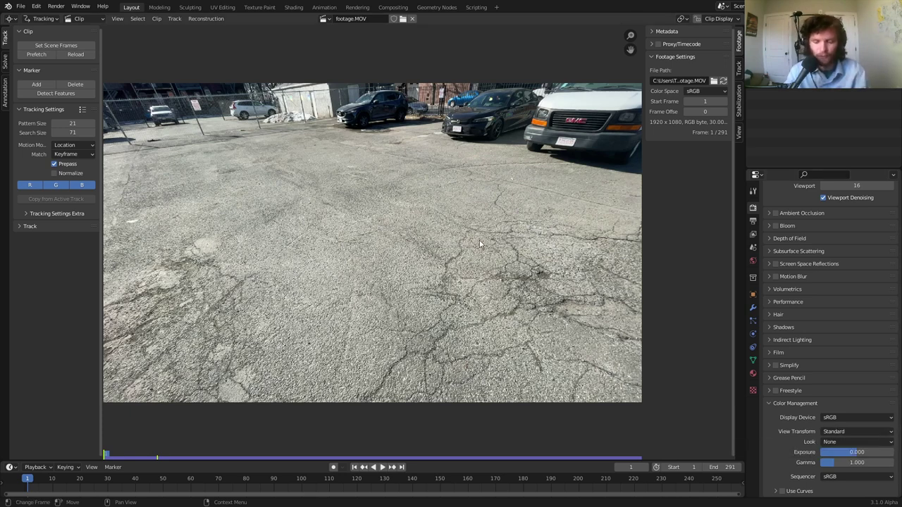
Play the prefetched clip, scrub to frame 105, and return to the first frame for a close look at the asphalt.
key(space)
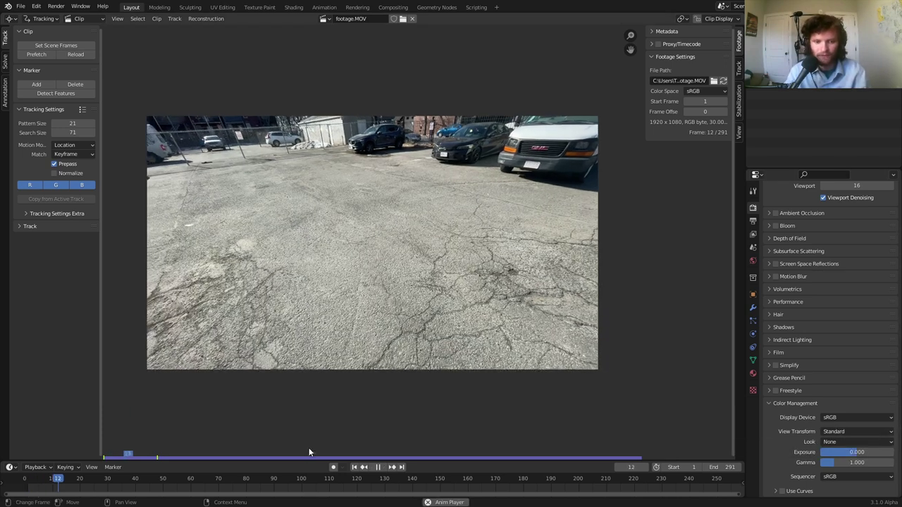
drag(301, 480, 315, 468)
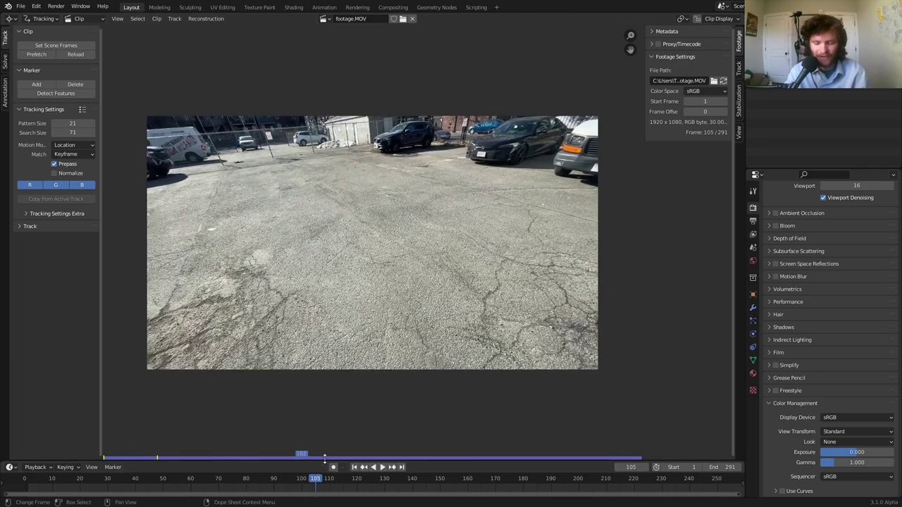
key(shift+Left)
scroll(370, 221, up, 6)
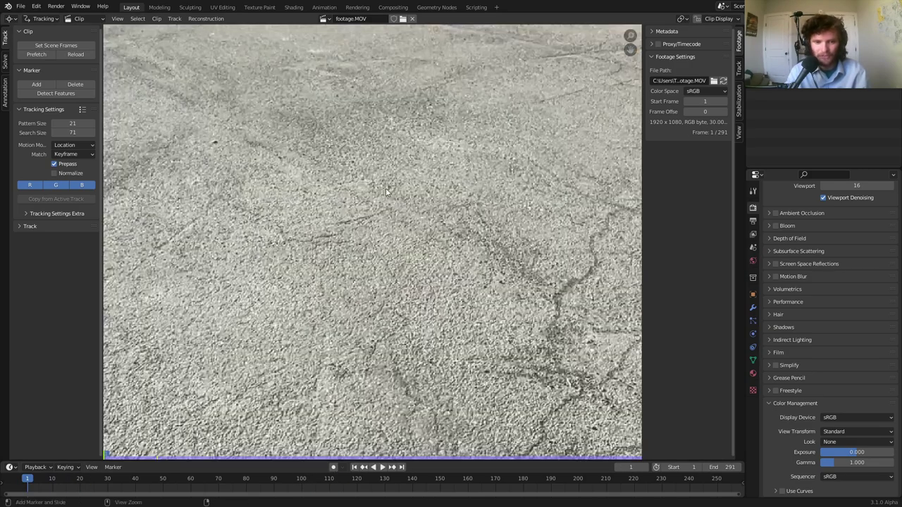
Try tracking a single marker forward from the middle of the asphalt, delete it, and return to the first frame.
ctrl+click(389, 188)
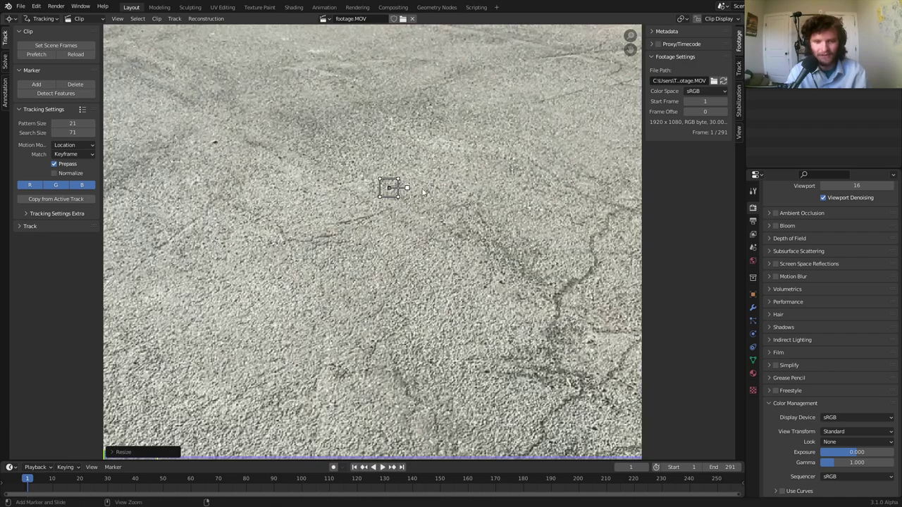
key(ctrl+t)
key(f)
key(shift+Left)
key(space)
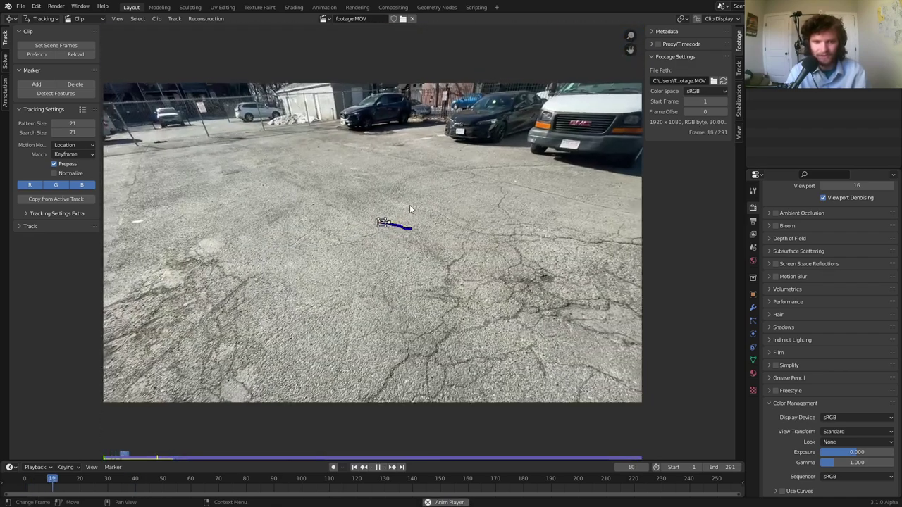
key(space)
key(x)
click(417, 217)
key(shift+Left)
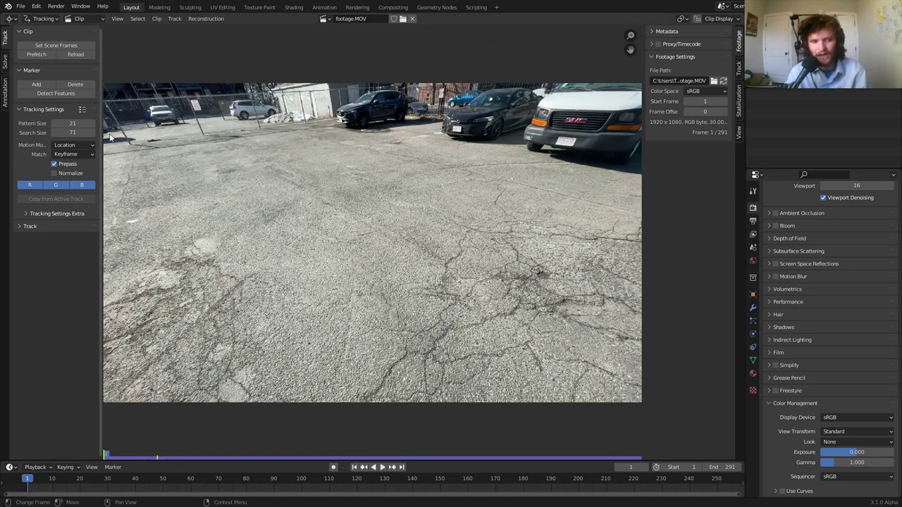
Enable Normalize in the tracking settings and set the search size for new markers to 90.
click(54, 173)
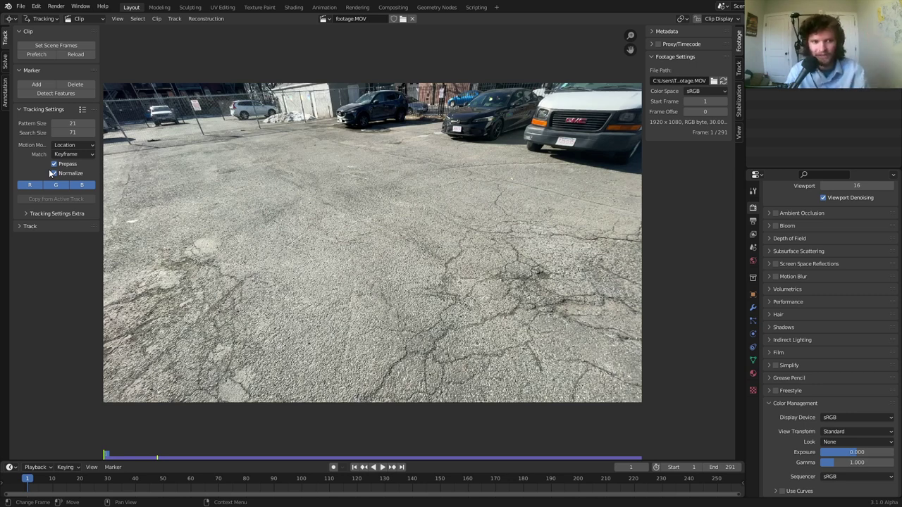
click(71, 133)
text(90)
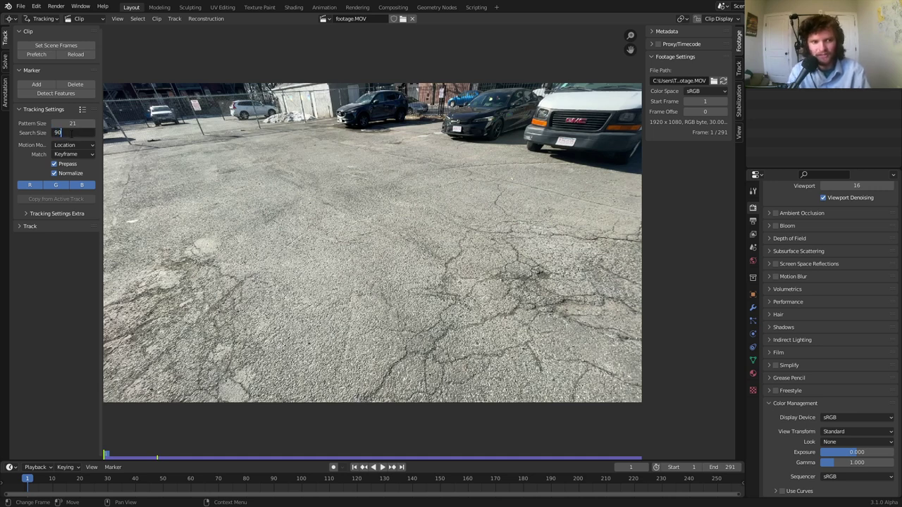
key(Return)
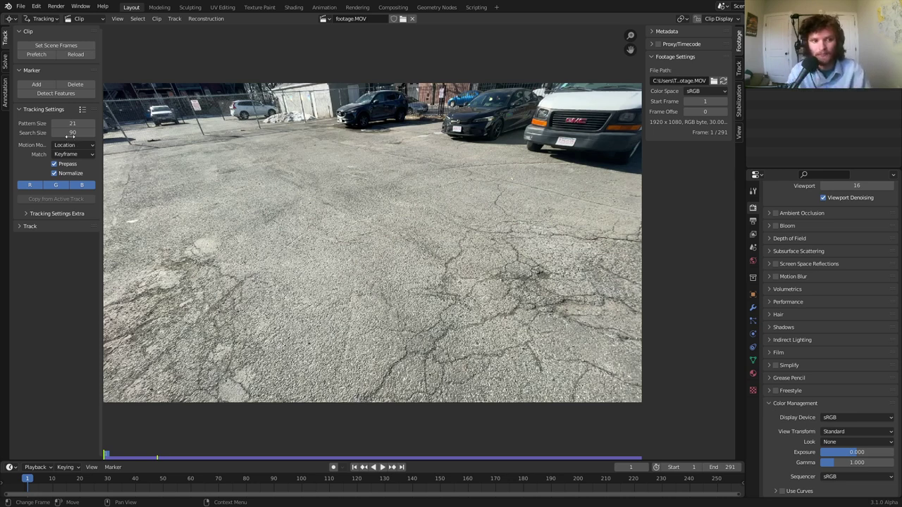
Detect features across the whole first frame with a threshold of 0.3 and a distance of 90.
click(50, 95)
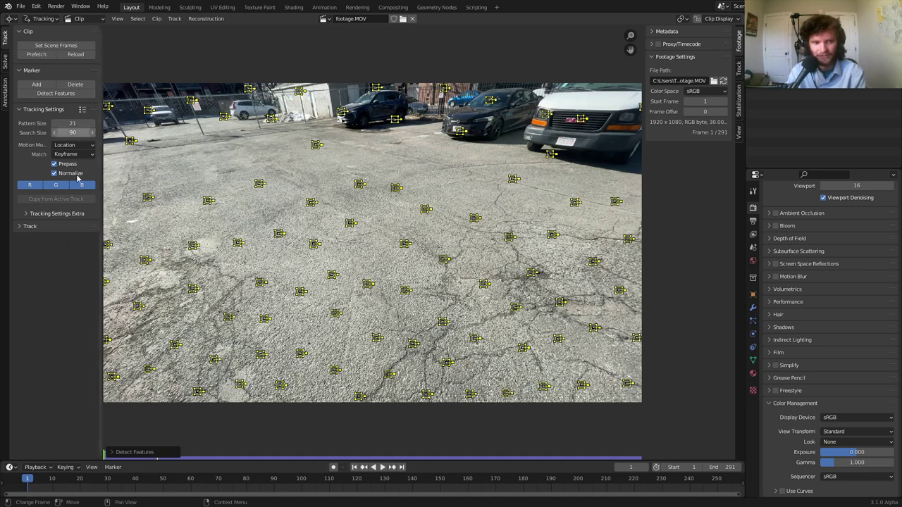
click(168, 452)
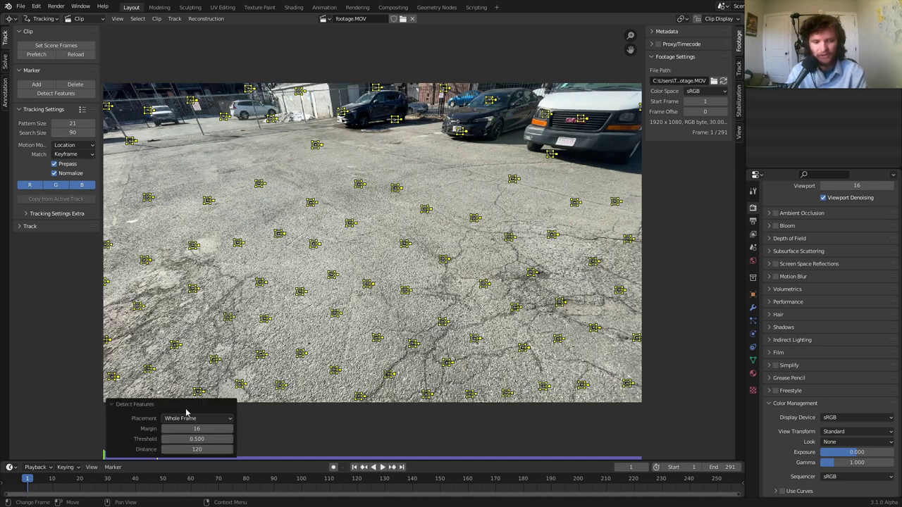
click(208, 440)
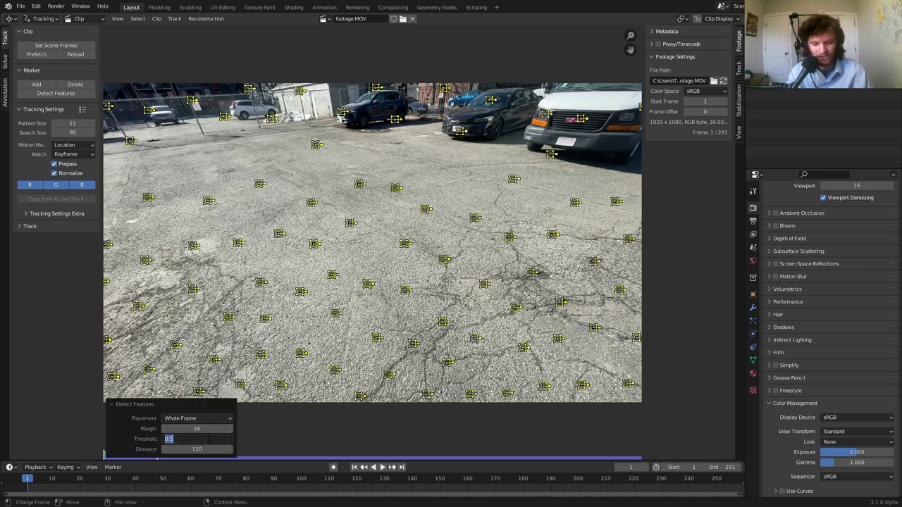
text(0.4)
key(Return)
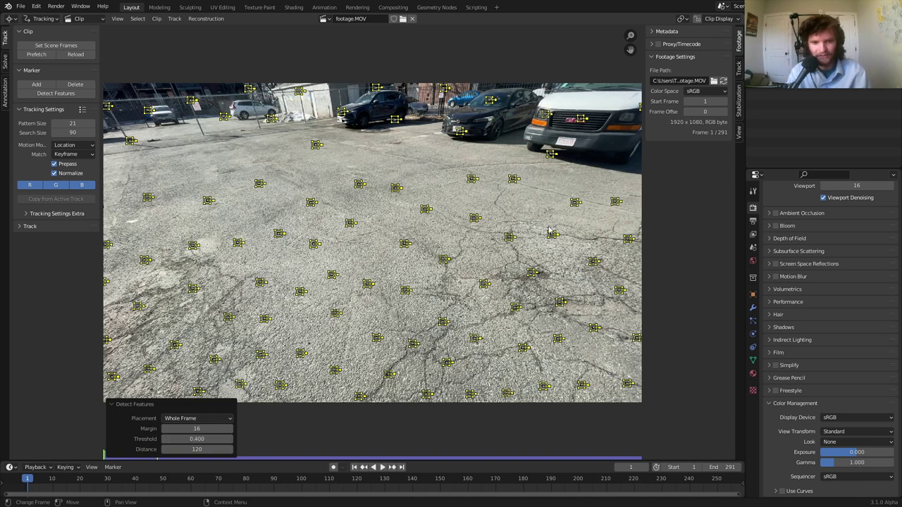
click(197, 439)
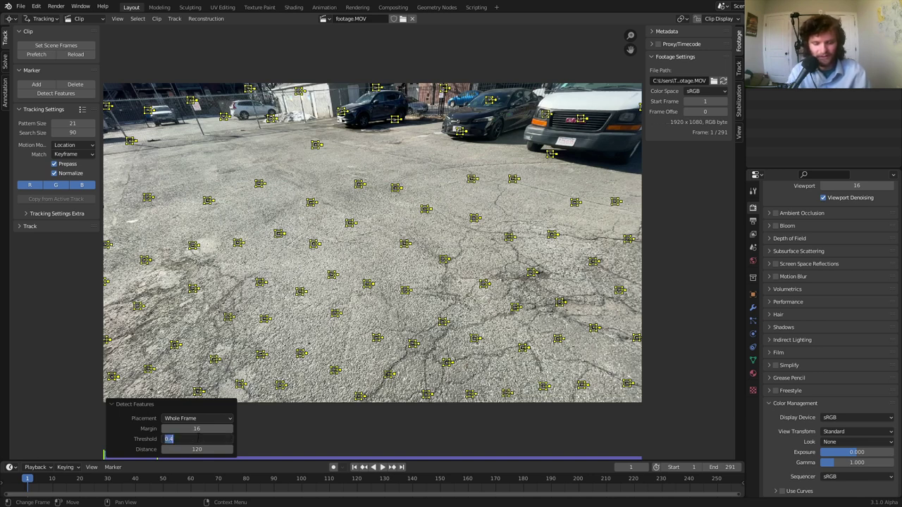
text(0.3)
key(Return)
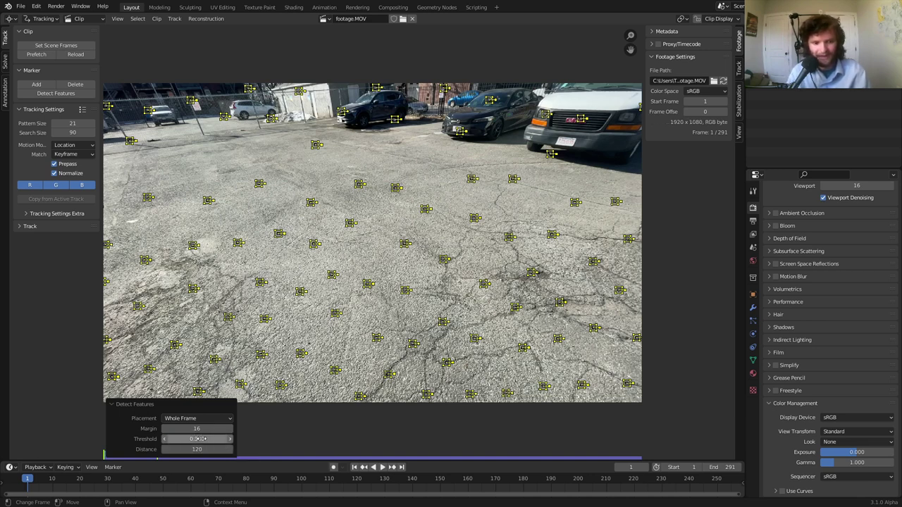
click(199, 449)
text(90)
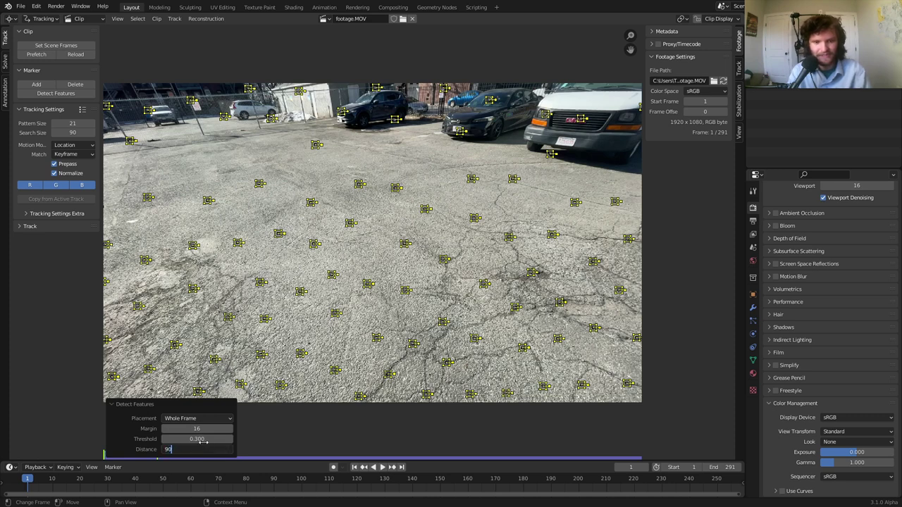
key(Return)
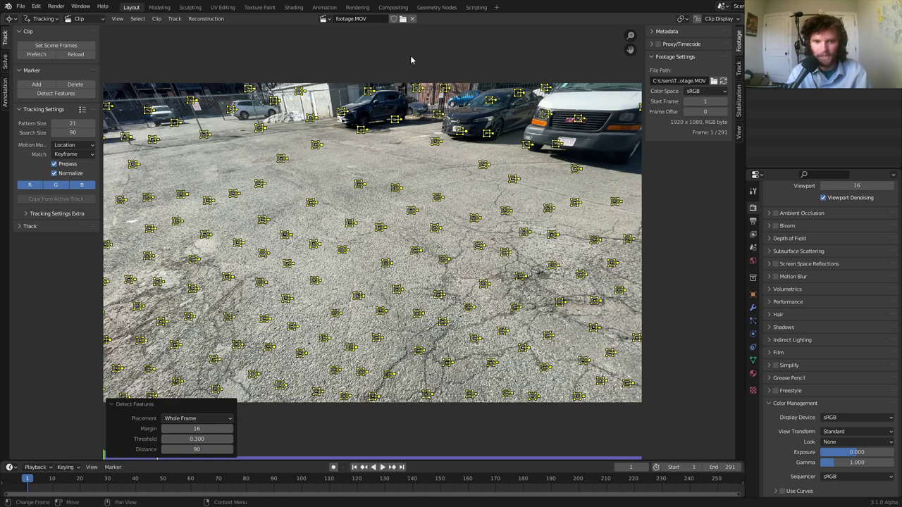
Track the detected markers forward through the whole clip and play back part of the result.
click(30, 226)
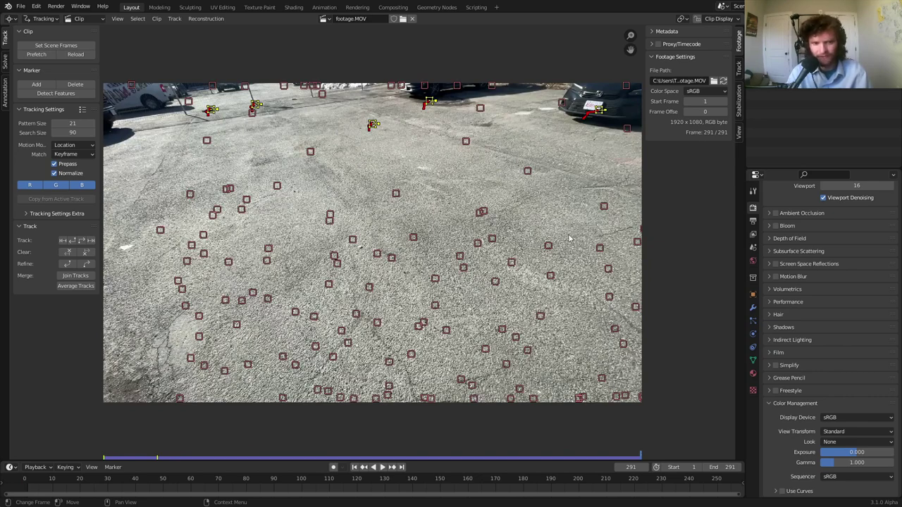
scroll(488, 483, down, 3)
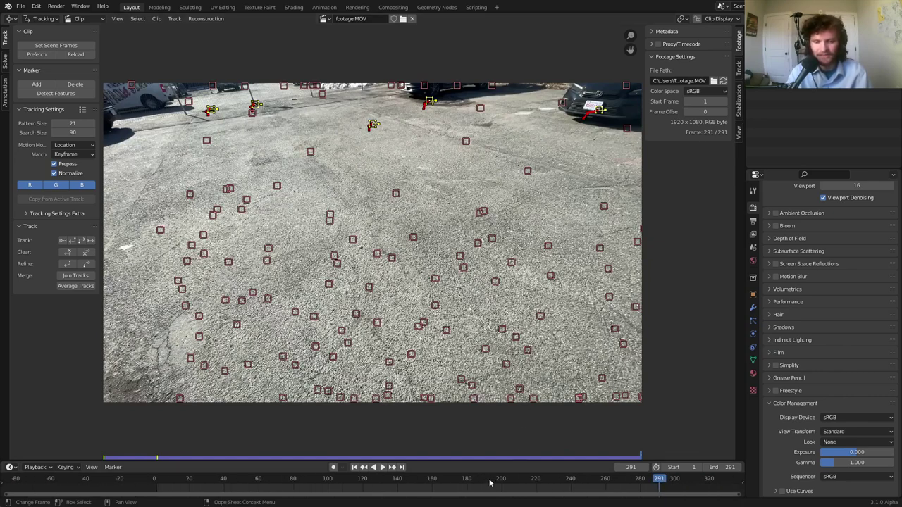
drag(533, 483, 264, 444)
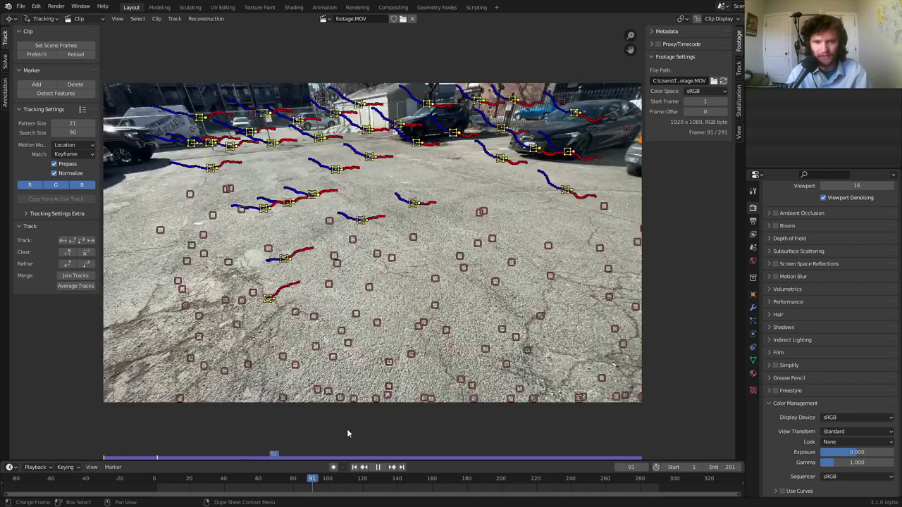
key(space)
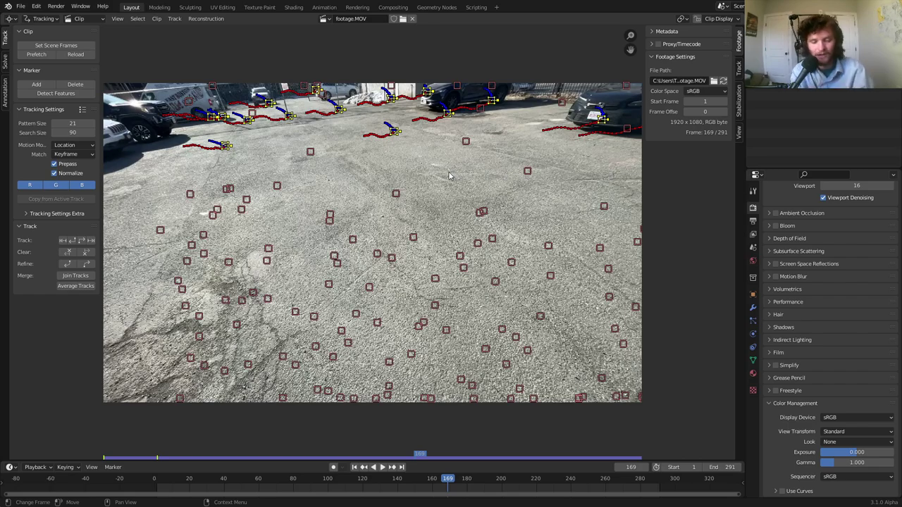
Lock the forward-tracked markers and play the clip from the first frame to review their paths.
key(ctrl+l)
key(shift+Left)
key(space)
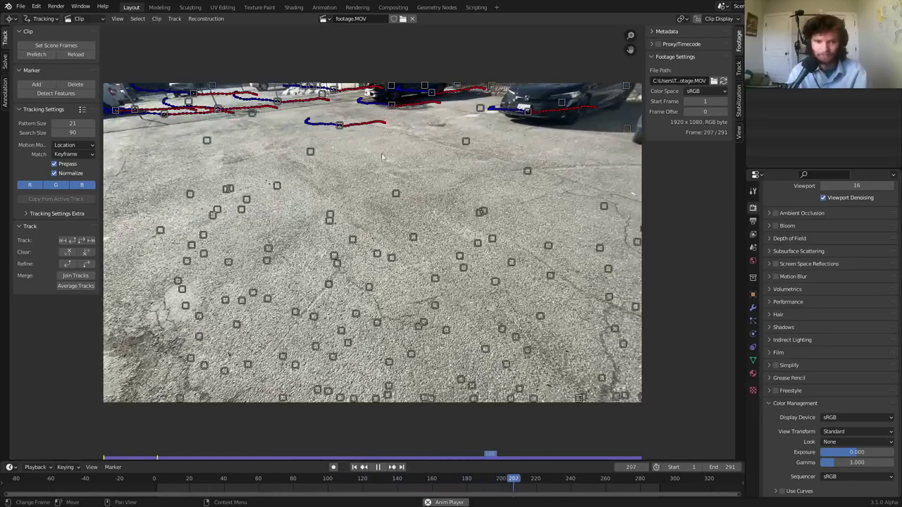
key(space)
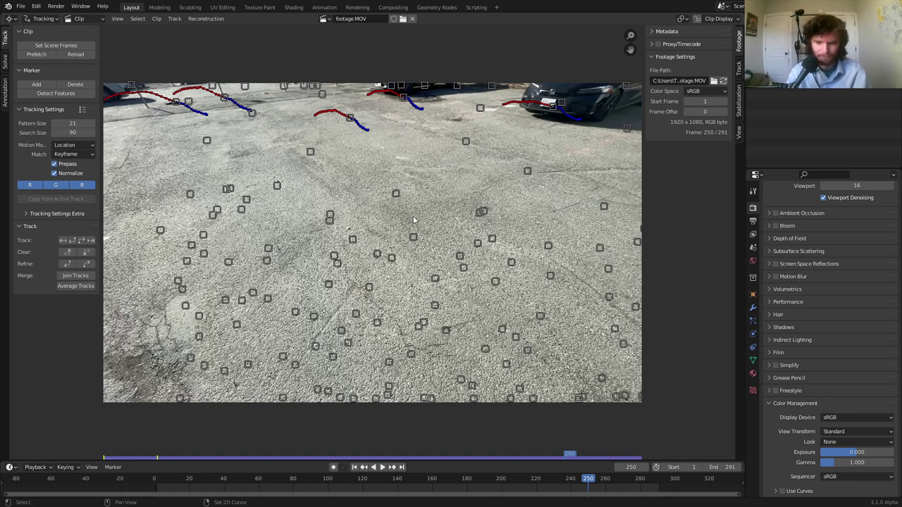
Detect a new set of features on the last frame, 291, and track them backward to the start.
key(shift+Right)
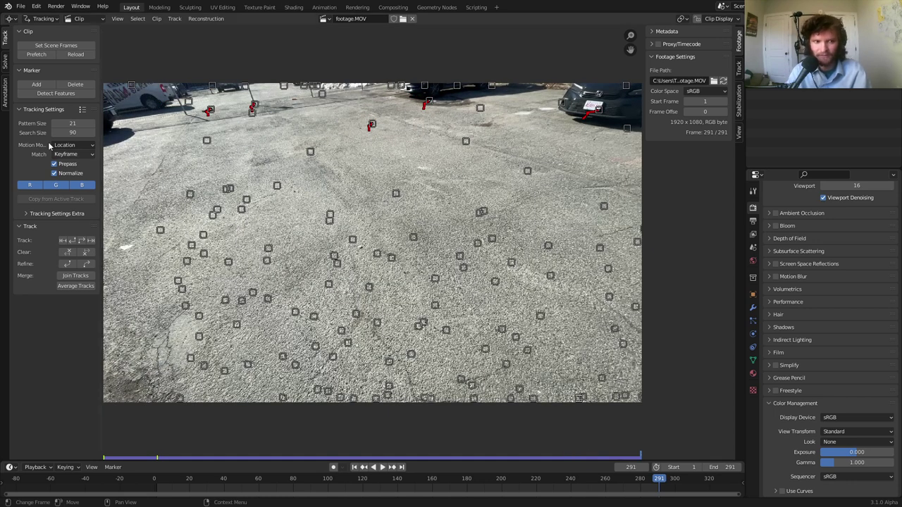
click(56, 93)
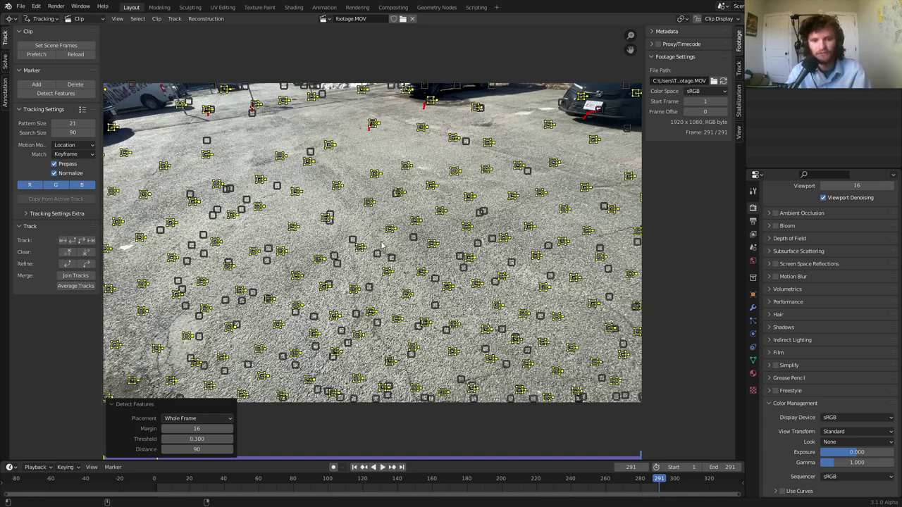
key(ctrl+shift+t)
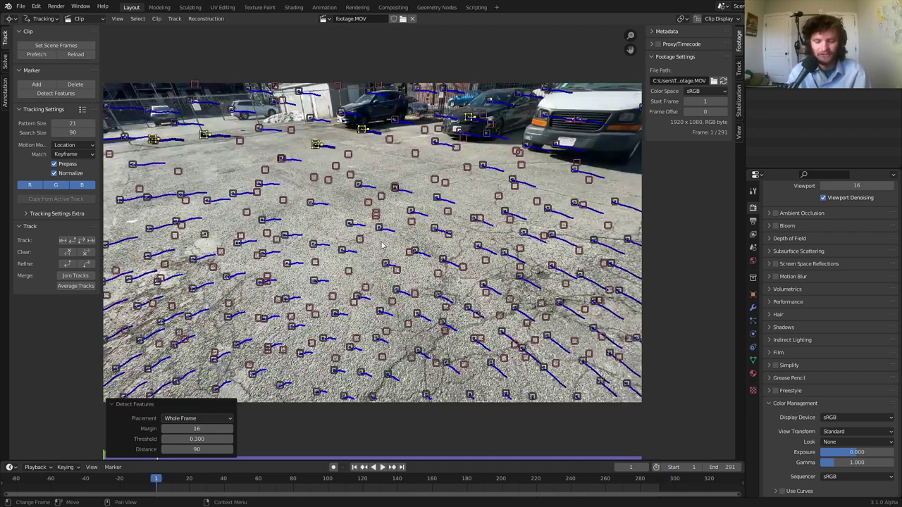
Lock the backward-tracked markers and detect another set of features mid-clip on frame 121.
key(ctrl+l)
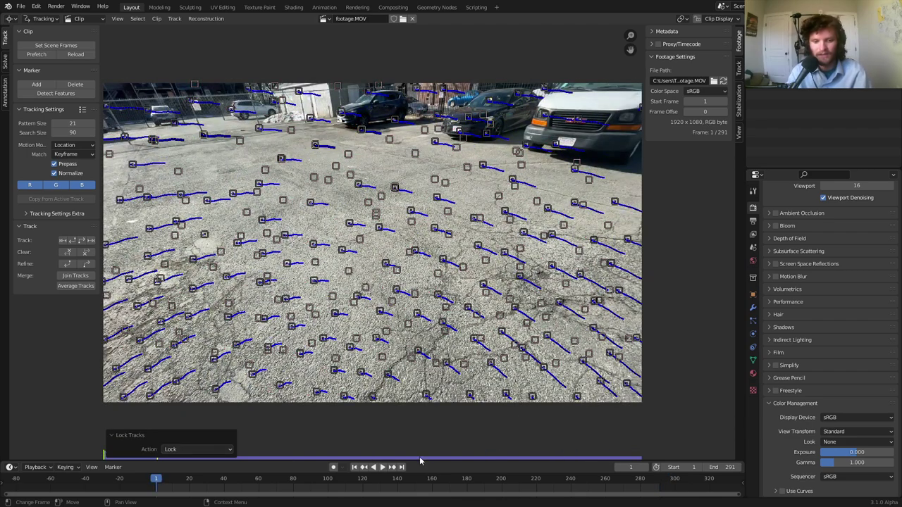
drag(360, 482, 364, 483)
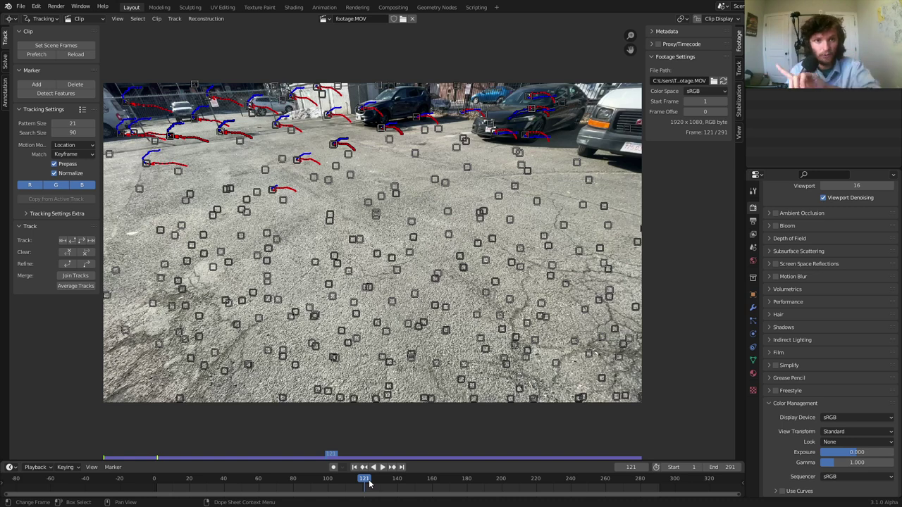
click(59, 95)
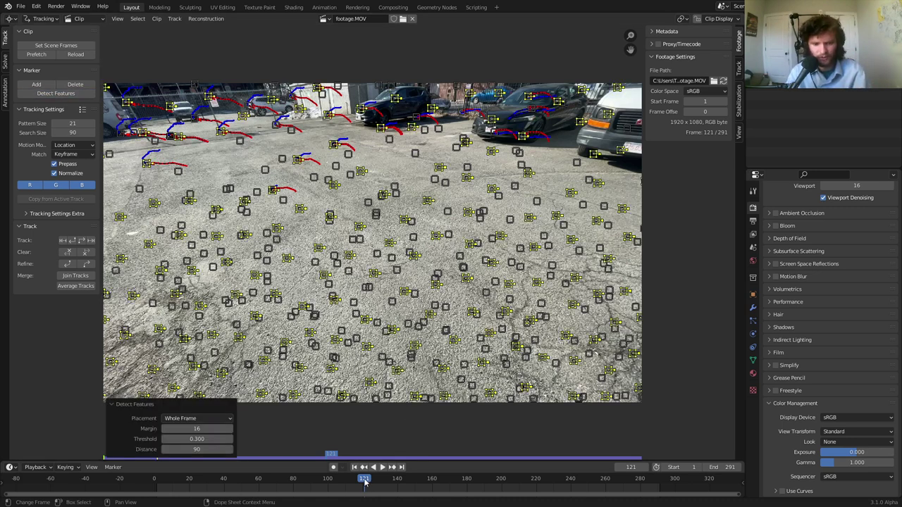
Track the frame 121 markers forward through the clip, and backward from frame 121 to the first frame.
key(ctrl+t)
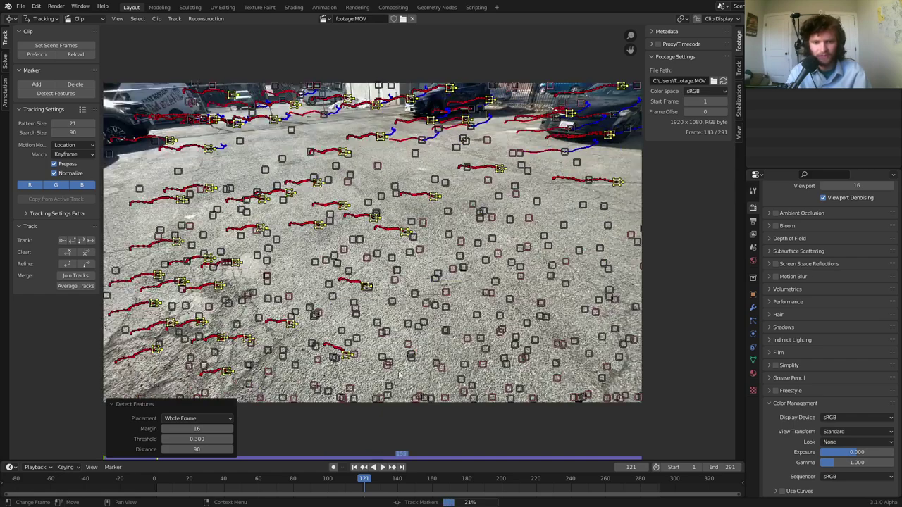
click(364, 480)
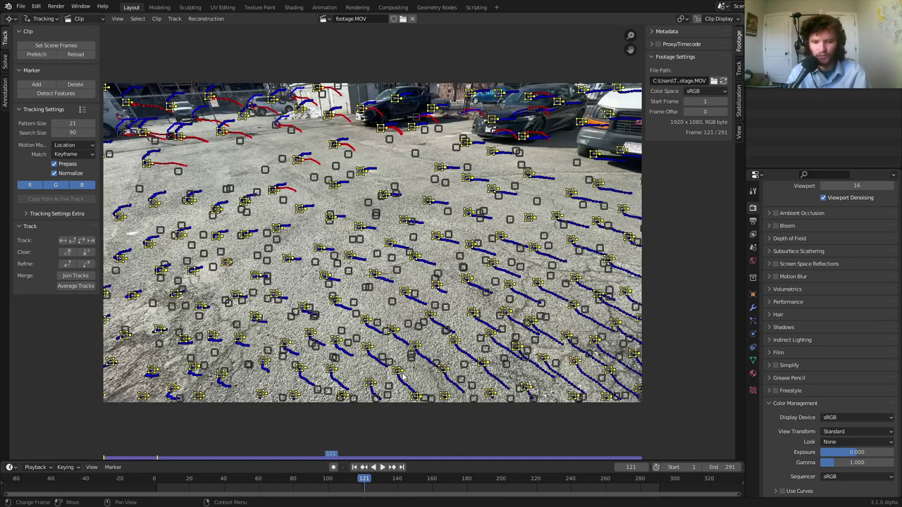
key(Right)
key(Left)
key(Right)
key(Left)
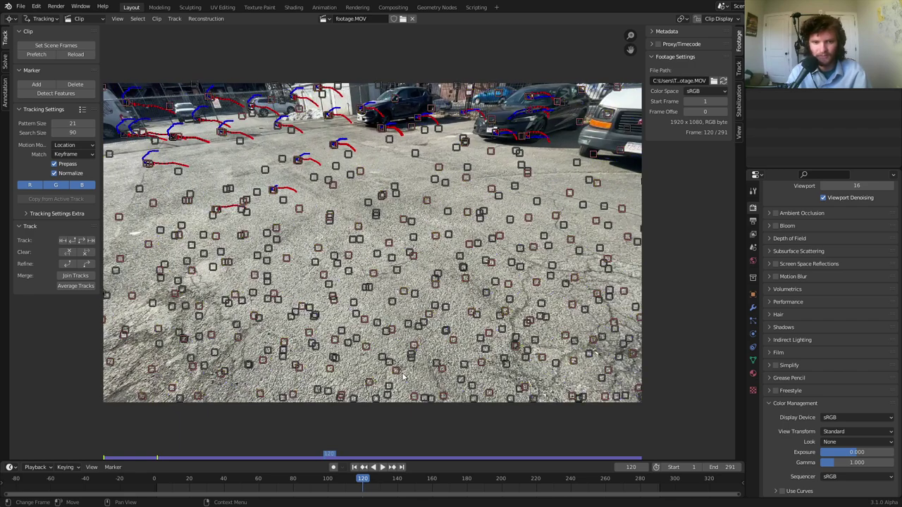
key(Right)
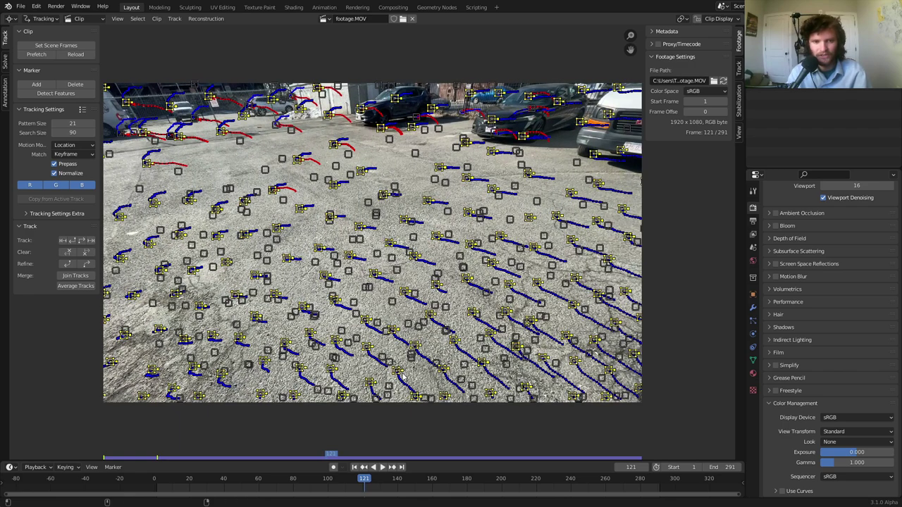
key(shift+ctrl+t)
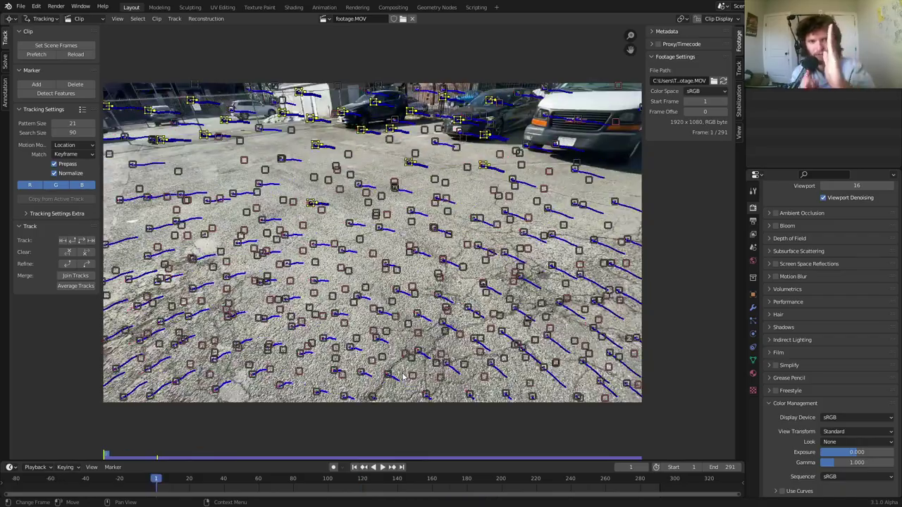
Lock the newly tracked markers and play the clip to review all the tracks, stopping at frame 266.
key(ctrl+l)
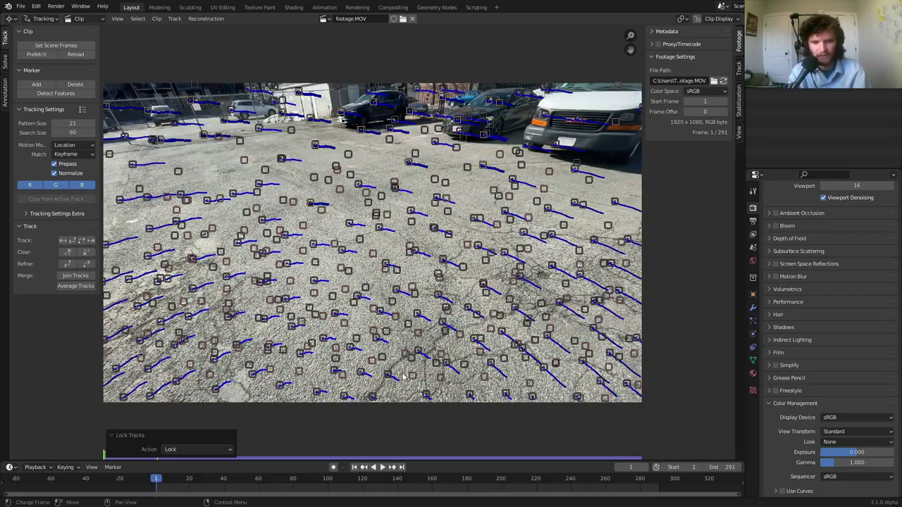
key(space)
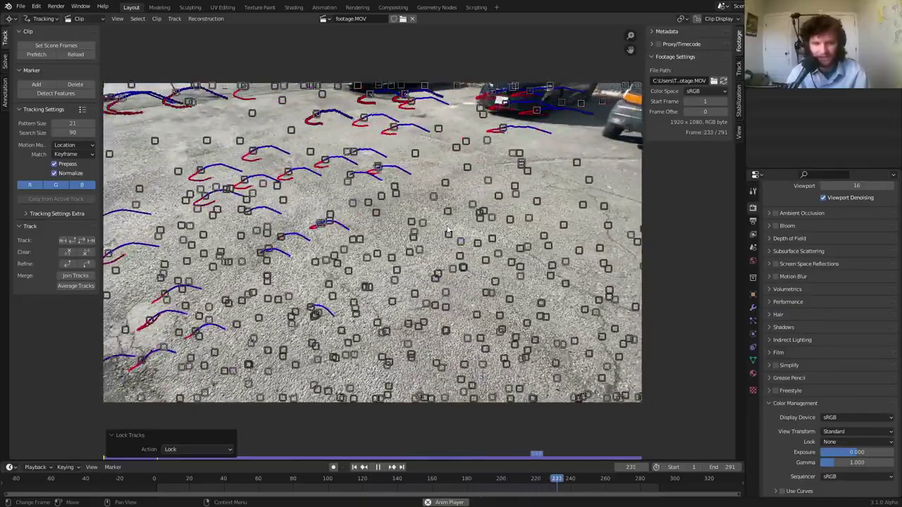
key(space)
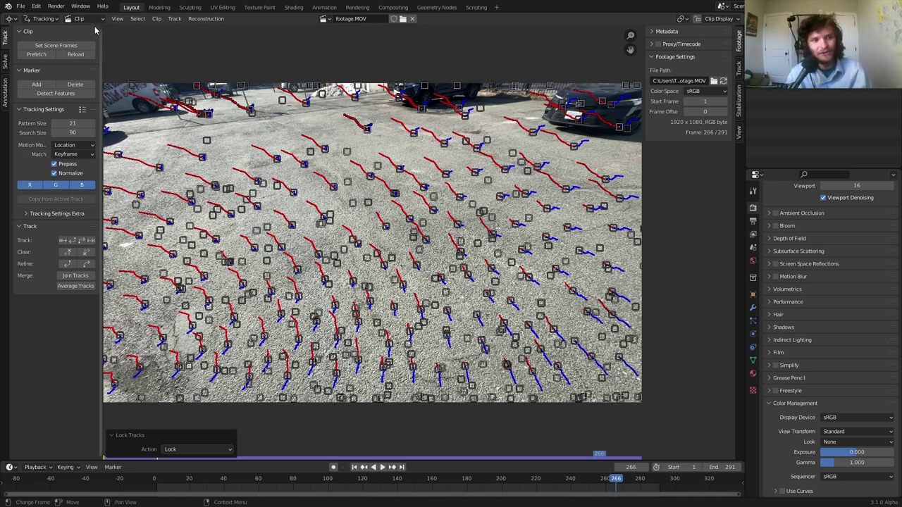
Display the tracks as motion graphs and delete the outlier curve spiking near frame 130.
click(77, 20)
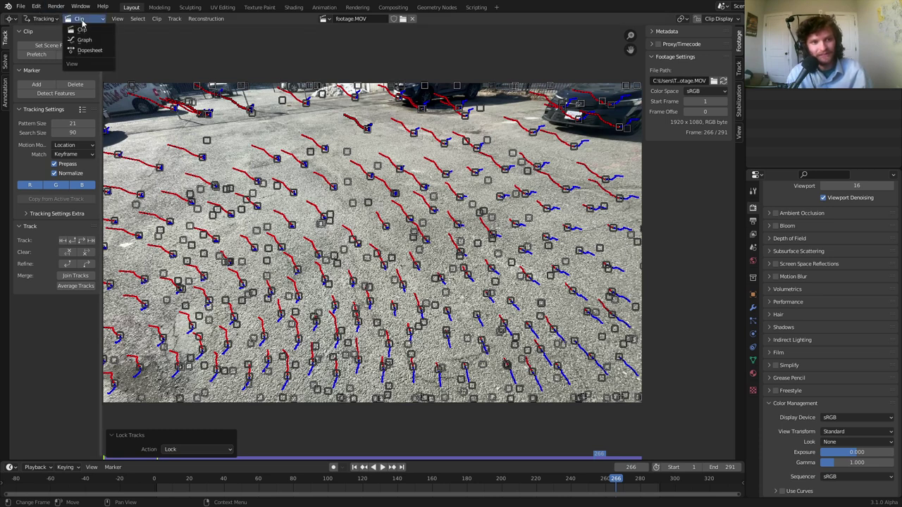
click(84, 40)
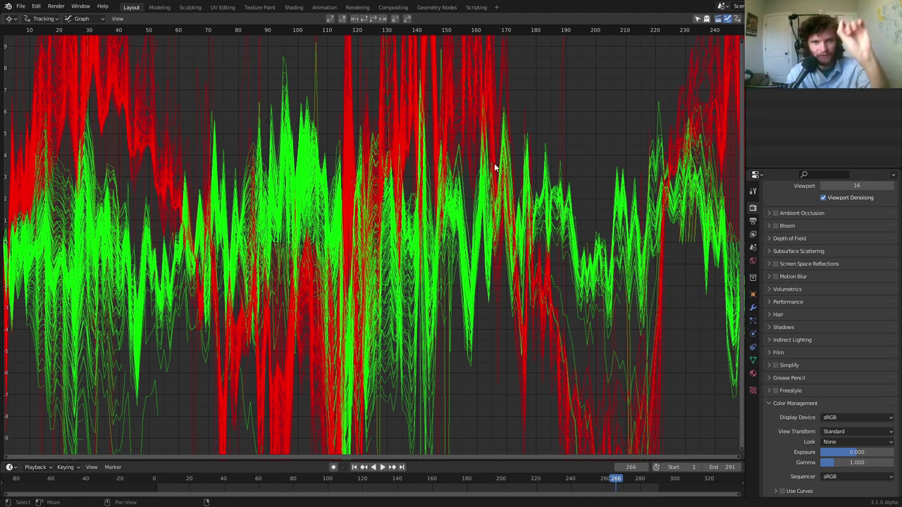
ctrl+middle_drag(495, 167, 450, 198)
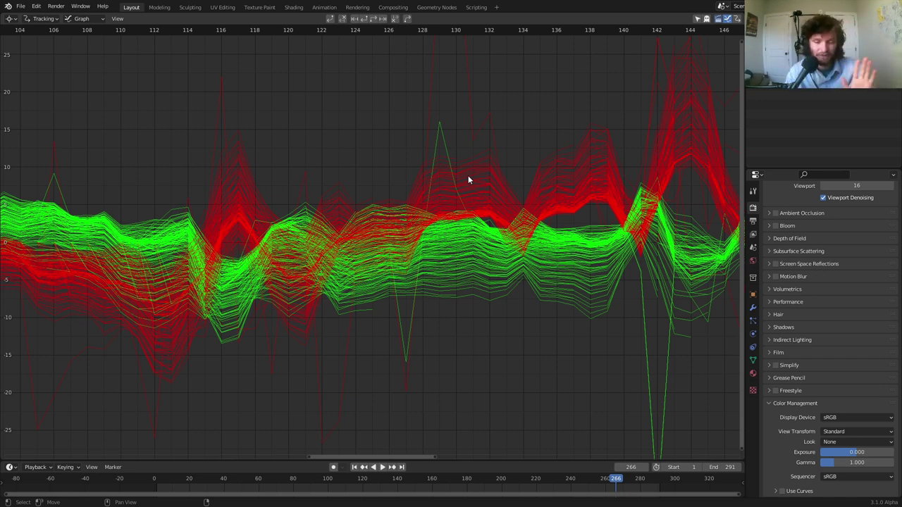
scroll(468, 176, down, 6)
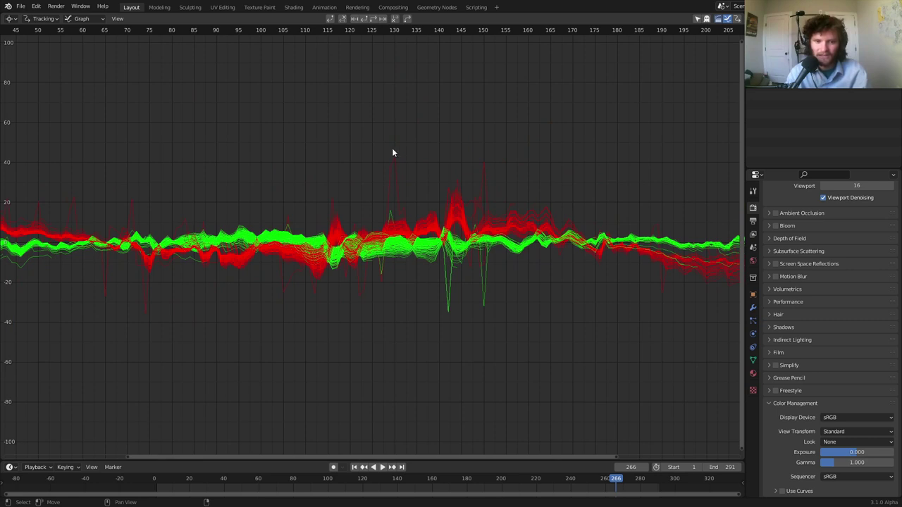
click(395, 167)
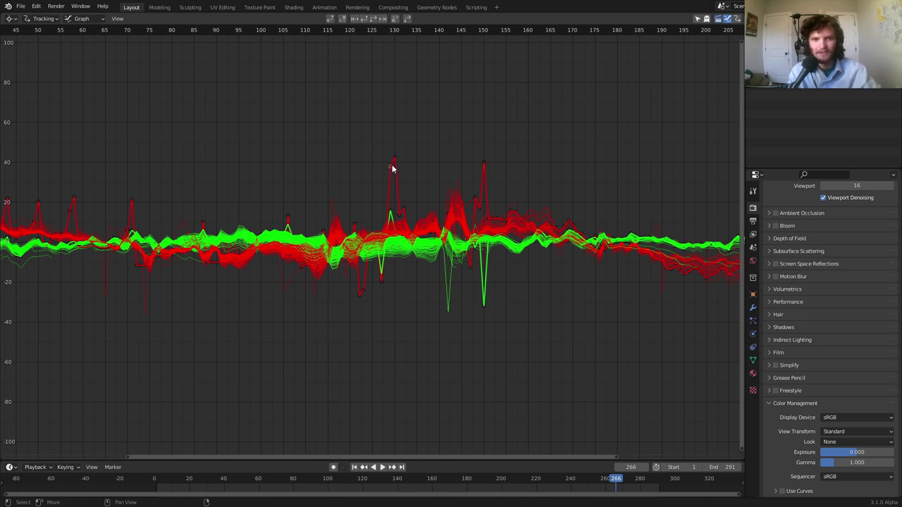
key(x)
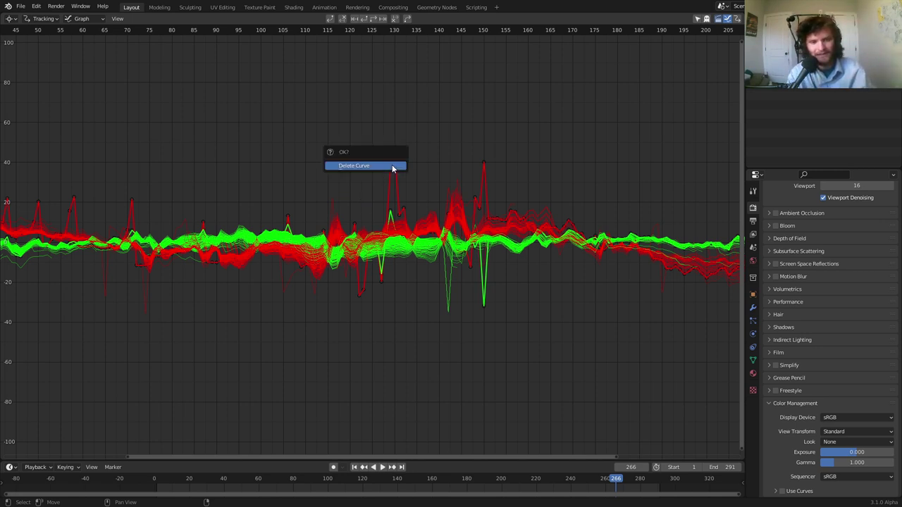
click(394, 167)
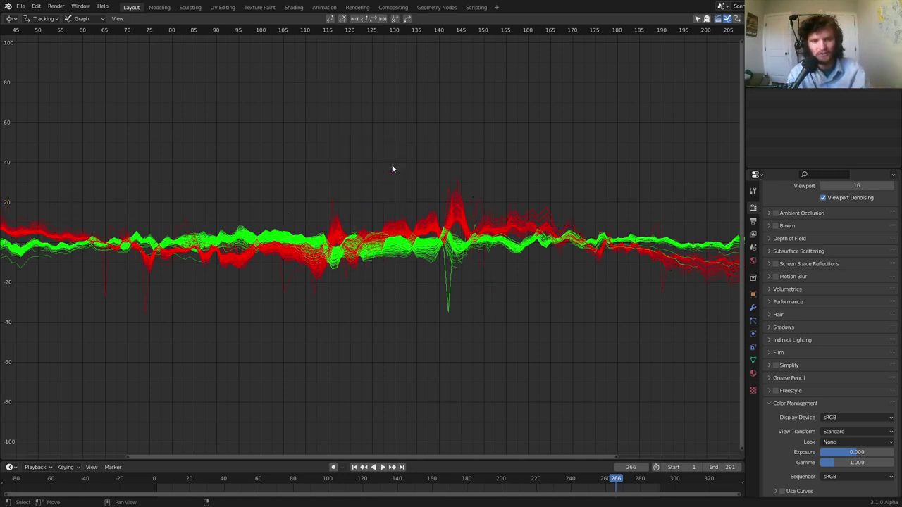
Delete the outlier curve spiking upward near frame 116 and the one dipping near frame 105.
key(x)
click(334, 195)
click(289, 277)
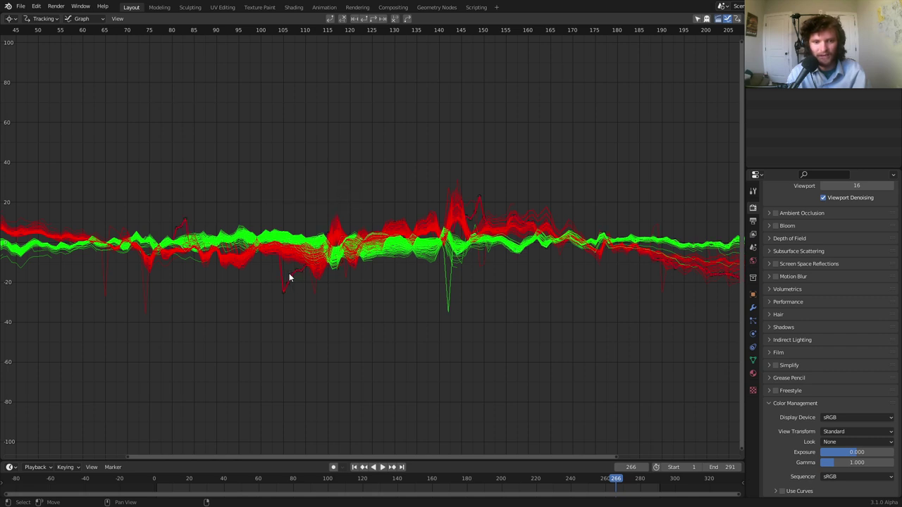
key(x)
click(289, 275)
Delete the outlier curve that dips sharply near frame 142.
click(452, 299)
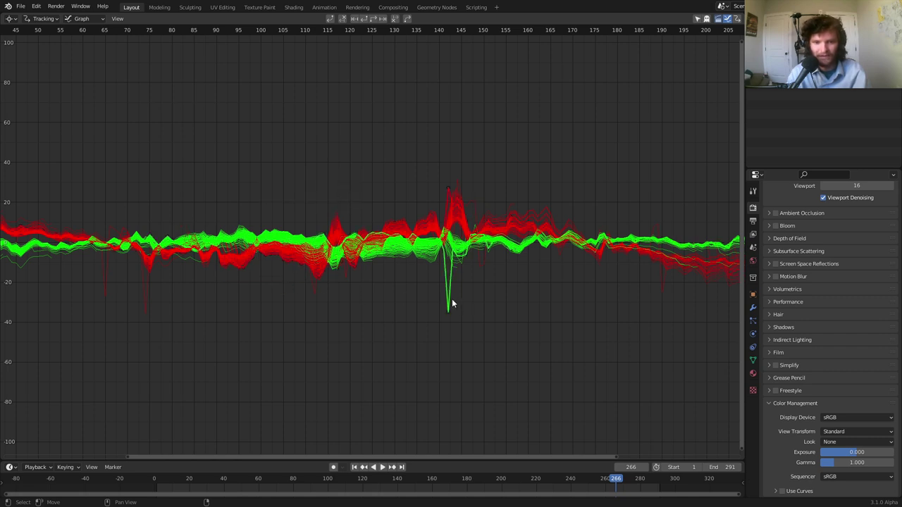
key(x)
click(451, 300)
key(x)
click(455, 303)
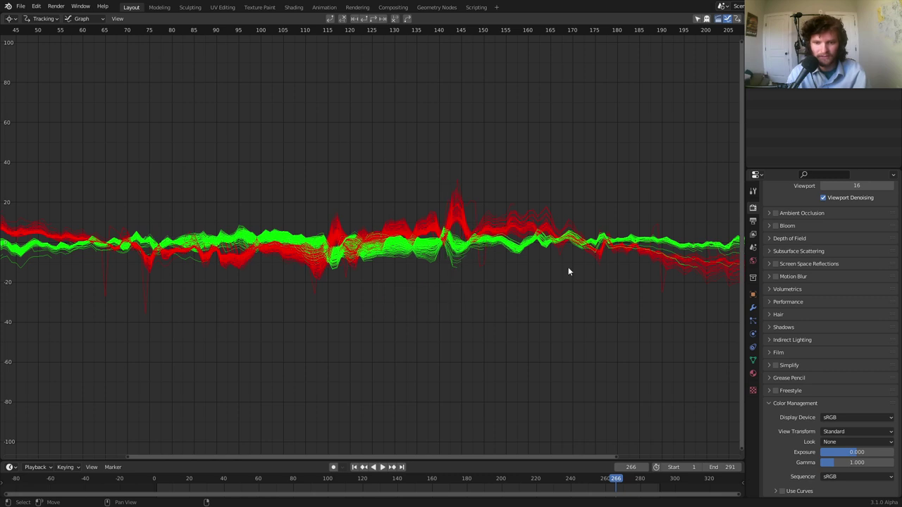
Delete the outlier curves spiking downward around frame 190 and beyond it in the graph.
middle_drag(568, 270, 424, 258)
click(478, 290)
key(x)
click(479, 291)
click(393, 288)
key(x)
click(394, 288)
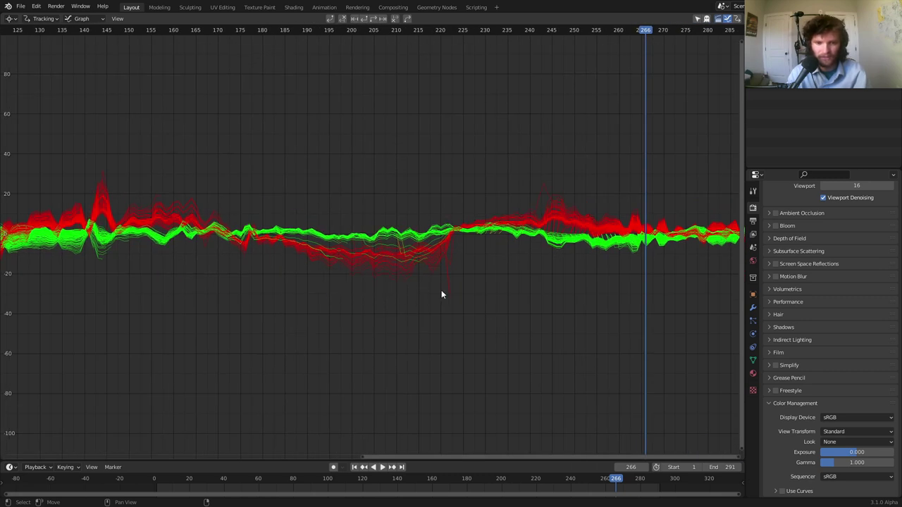
Delete the stray curve dipping near frame 221 and the one peaking near frame 243.
click(445, 290)
key(x)
click(445, 290)
click(540, 193)
key(x)
click(524, 198)
Delete the outlier curve near the frame 144 peak and the one peaking near frame 32.
middle_drag(328, 186, 571, 201)
click(347, 193)
key(x)
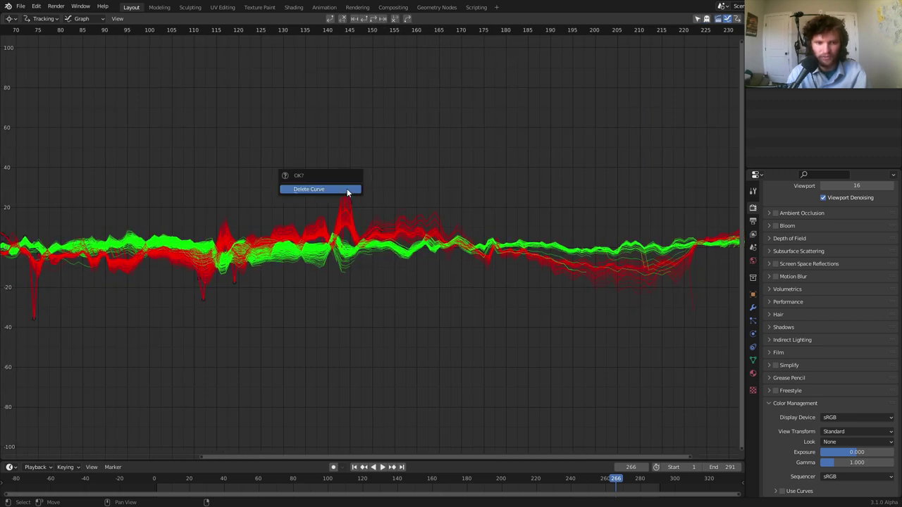
click(353, 188)
middle_drag(364, 222, 369, 221)
key(x)
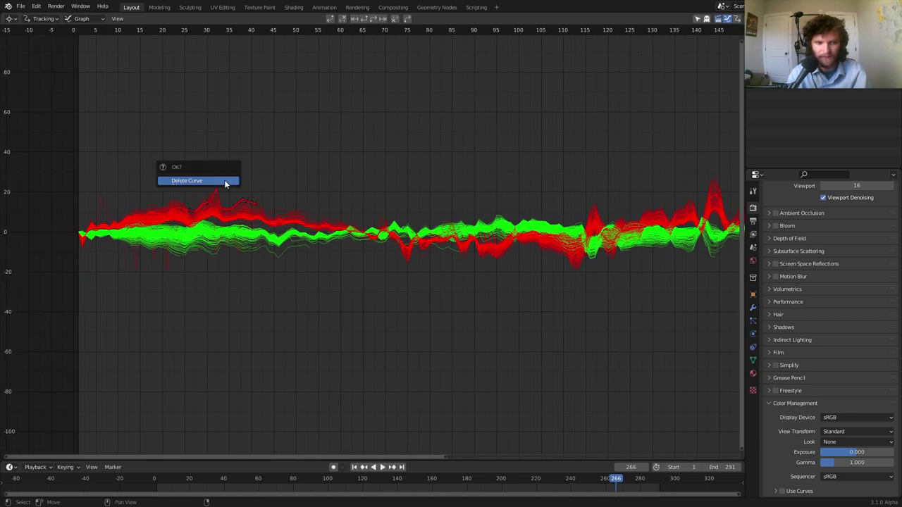
click(227, 182)
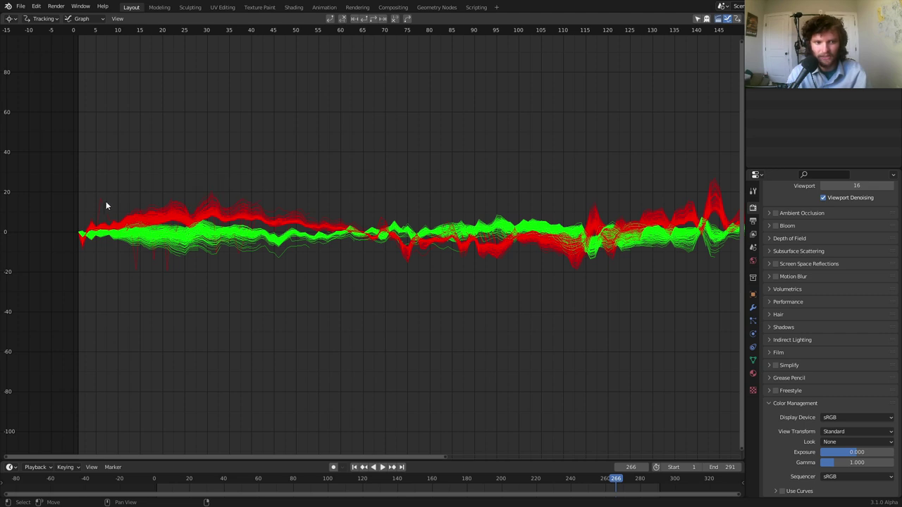
Delete the outlier curve dipping near frame 22 and the stray curve below the green band near frame 46.
click(171, 270)
key(x)
click(170, 270)
click(275, 257)
key(x)
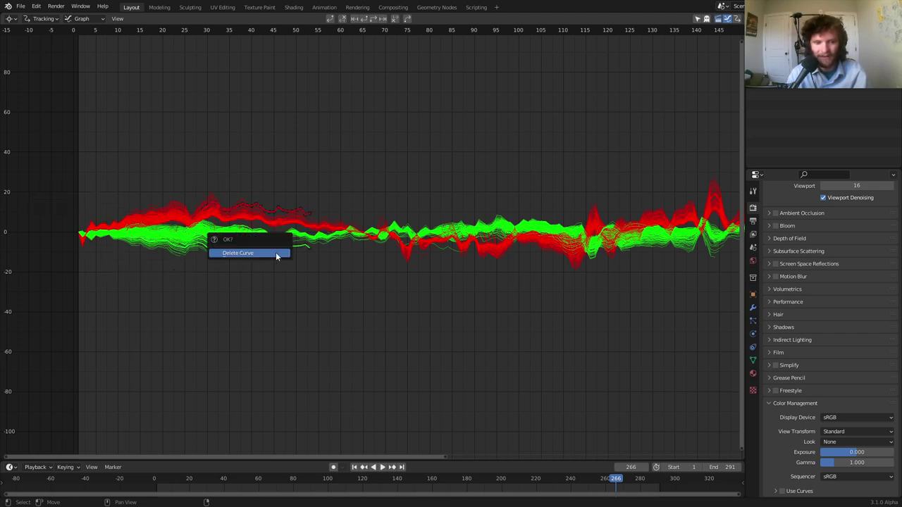
click(277, 256)
Delete the stray curve running below the main band near frame 80.
click(432, 258)
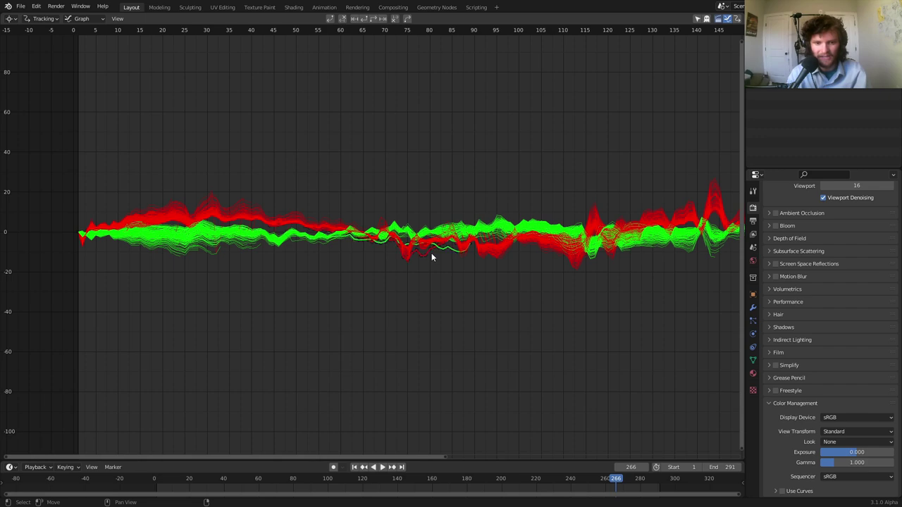
key(x)
click(432, 254)
Delete the curve dipping near frame 222 and check the remaining curves across the clip for outliers.
mouse_move(431, 254)
middle_down()
mouse_move(541, 232)
mouse_move(432, 234)
middle_up()
middle_drag(611, 239, 449, 239)
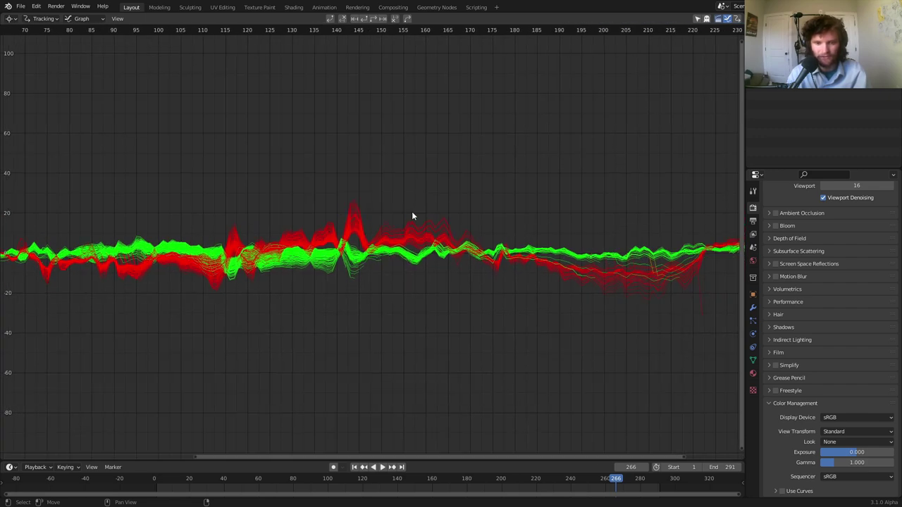
middle_drag(564, 219, 337, 227)
ctrl+scroll(556, 231, right, 1)
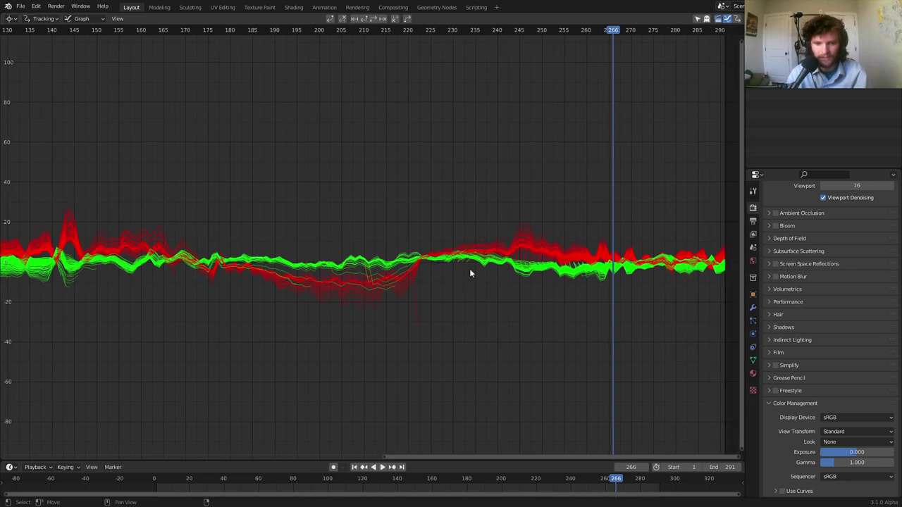
key(x)
click(422, 317)
ctrl+scroll(600, 204, right, 1)
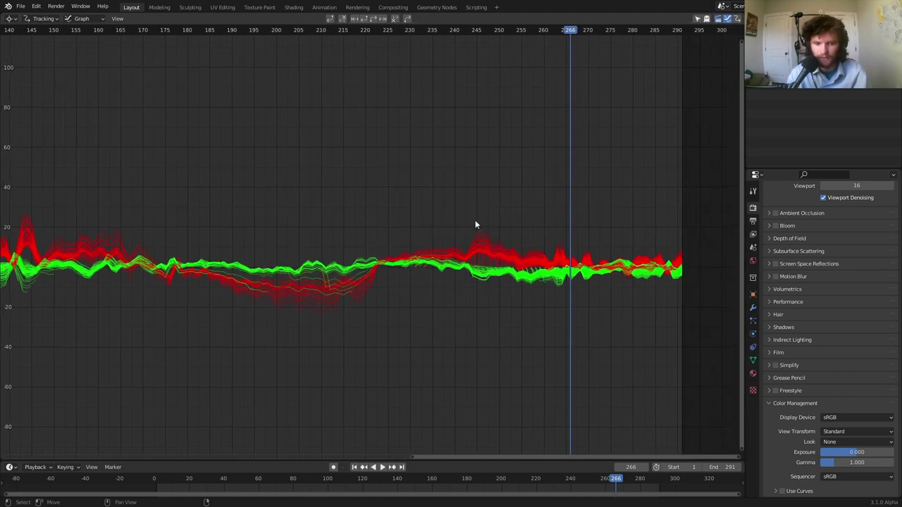
ctrl+middle_drag(398, 221, 398, 239)
middle_drag(330, 231, 650, 230)
scroll(492, 222, down, 2)
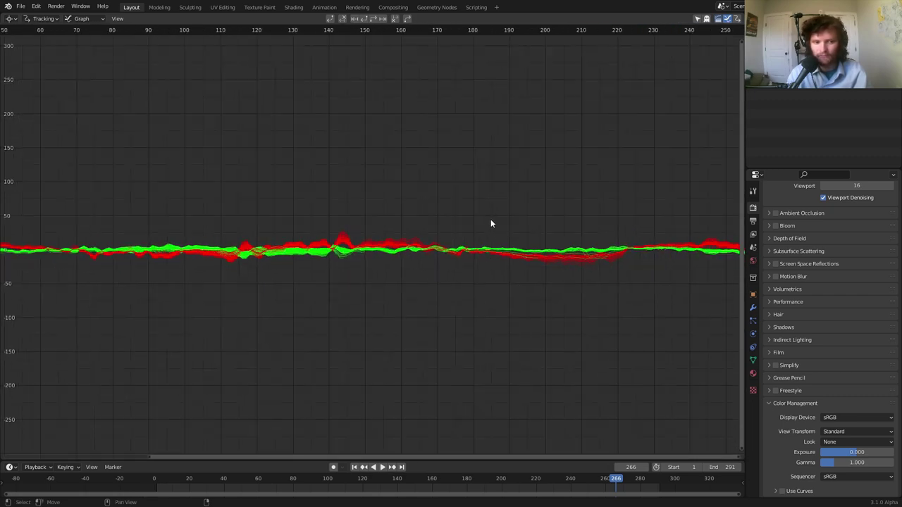
scroll(490, 219, down, 1)
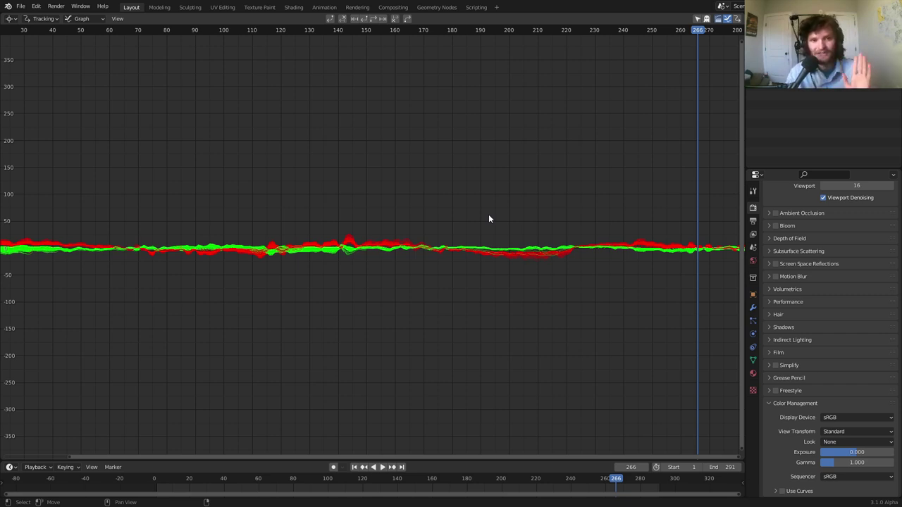
Return to the Clip view and play the footage to review the cleaned-up tracks, stopping at frame 62.
click(82, 19)
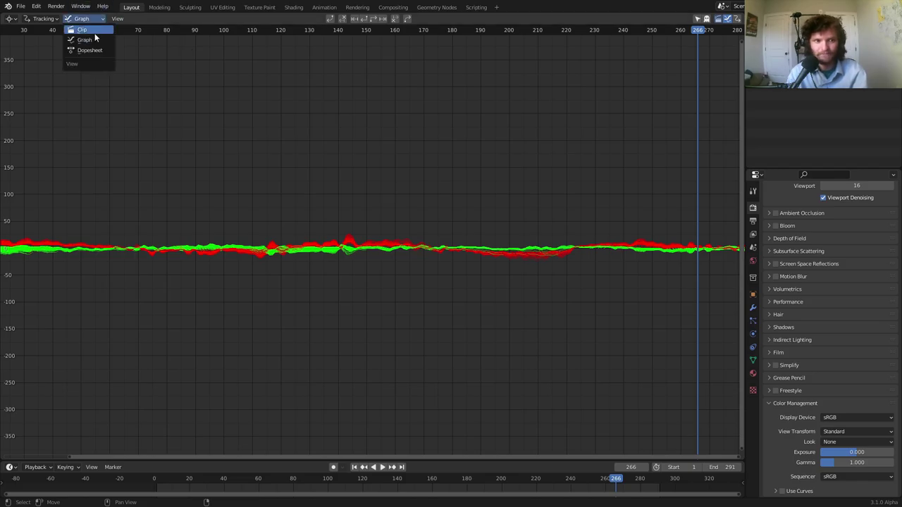
click(81, 31)
key(space)
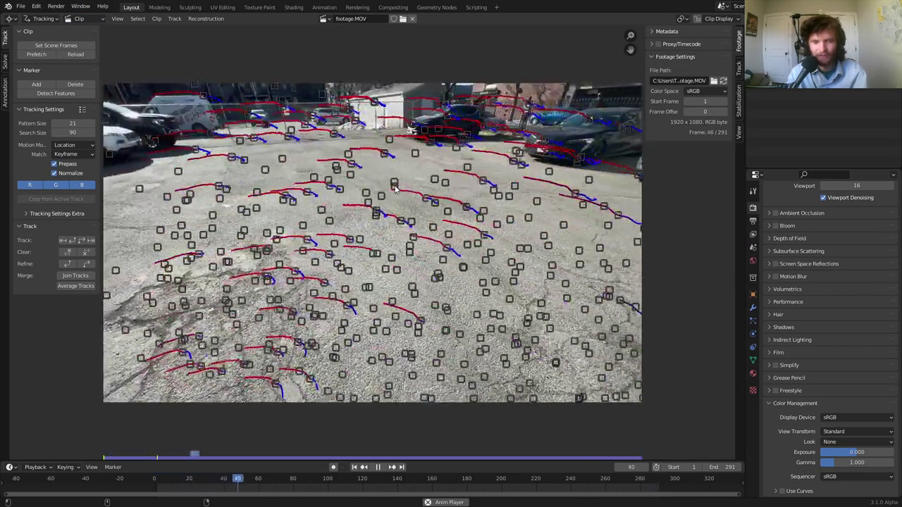
key(space)
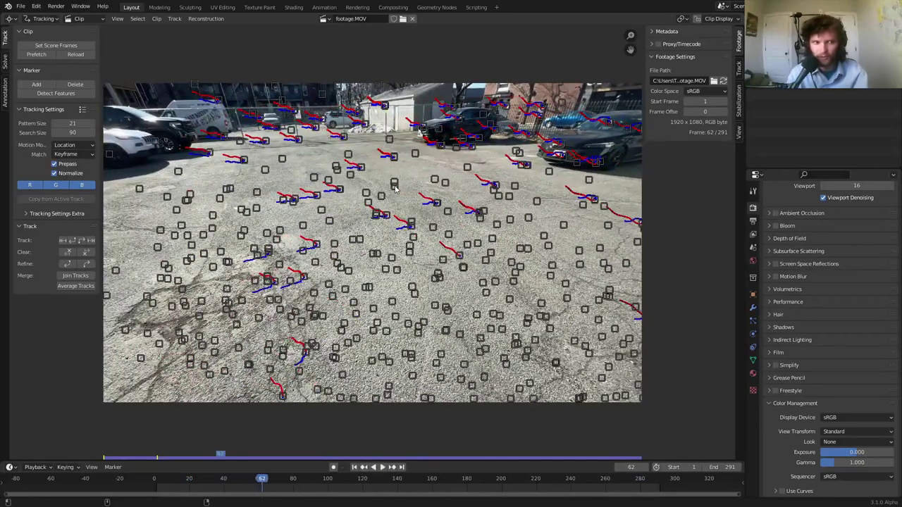
Open the solve settings, move to frame 105 and set Keyframe A to 105.
click(4, 60)
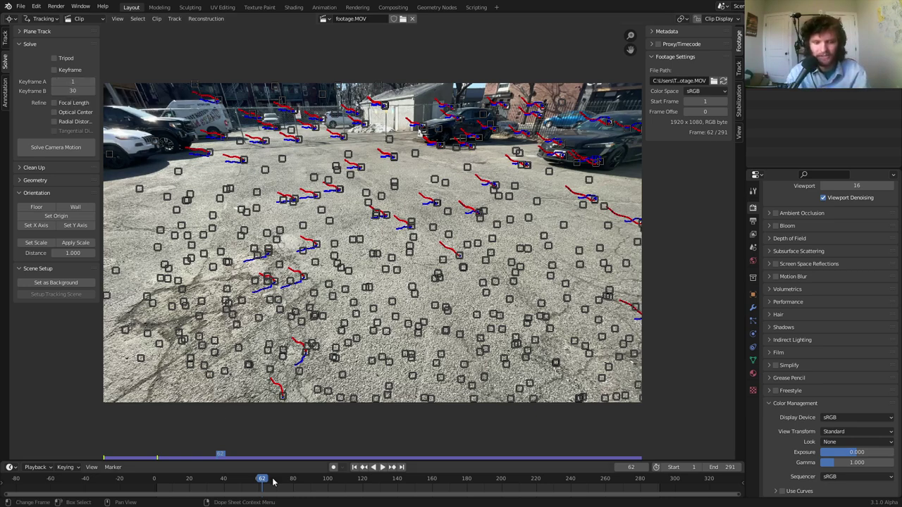
drag(274, 484, 336, 463)
key(space)
double_click(75, 82)
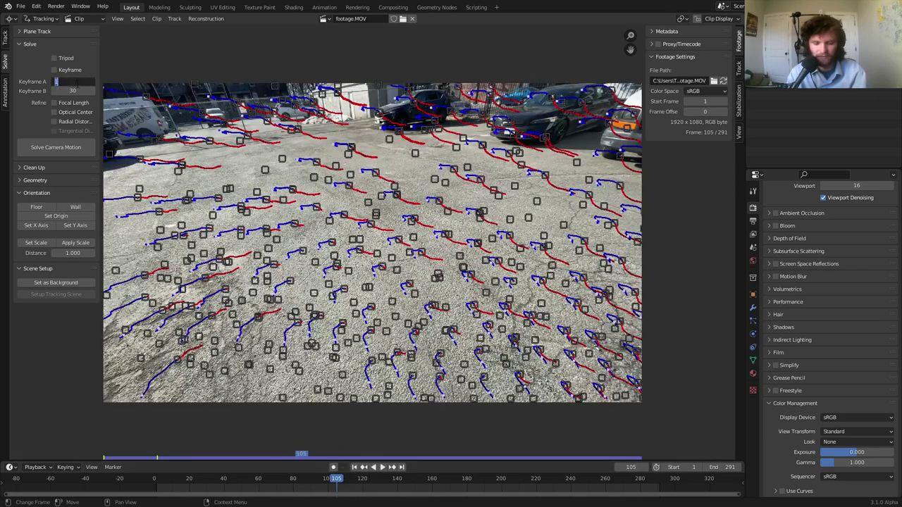
text(105)
key(Return)
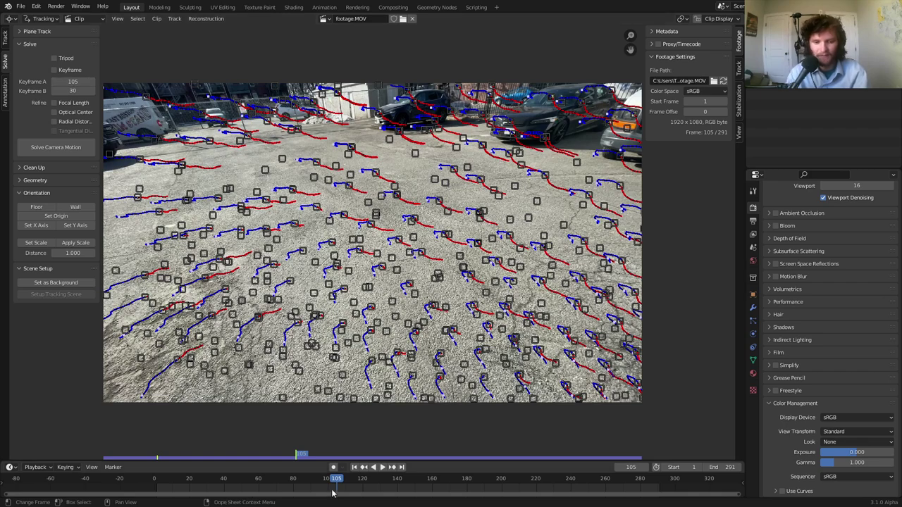
Move ahead to frame 142 and set Keyframe B to 142.
key(space)
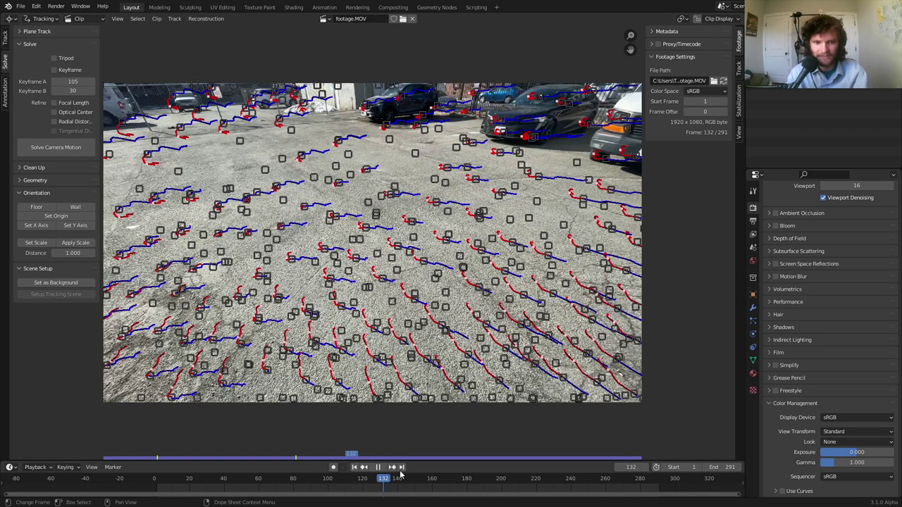
drag(419, 474, 399, 479)
key(space)
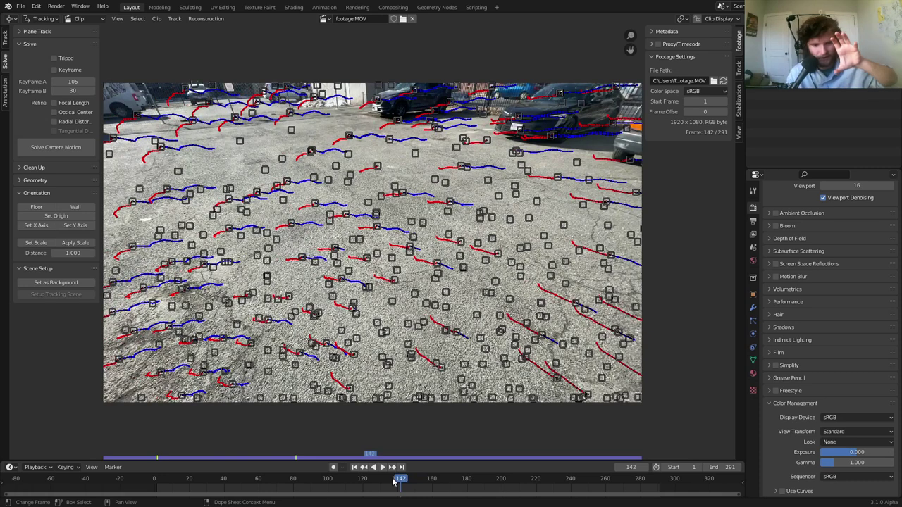
click(71, 91)
text(1)
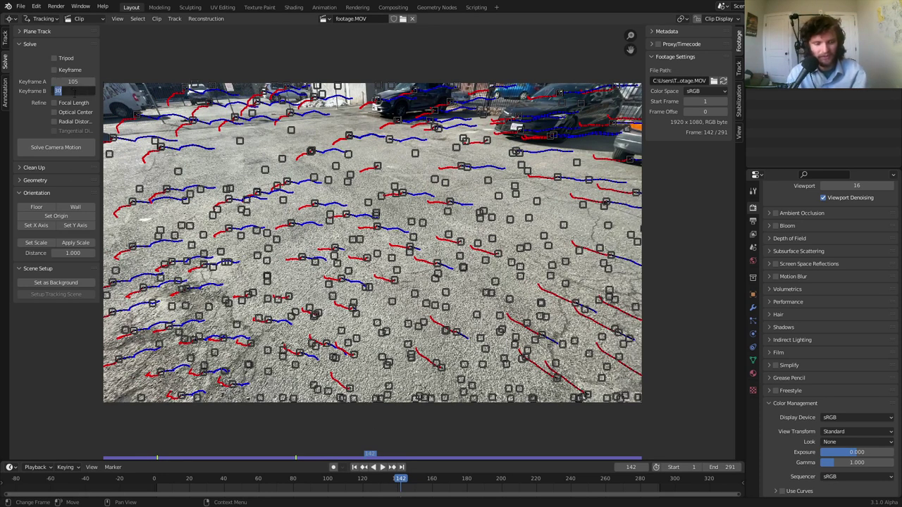
text(42)
key(Return)
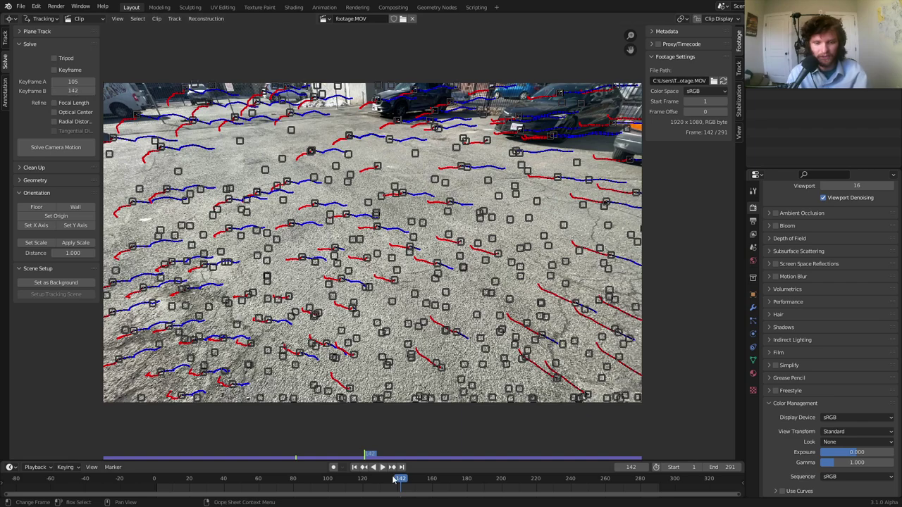
Review the motion between the two keyframes back to frame 110 and solve the camera motion, running the solve twice.
drag(400, 479, 346, 471)
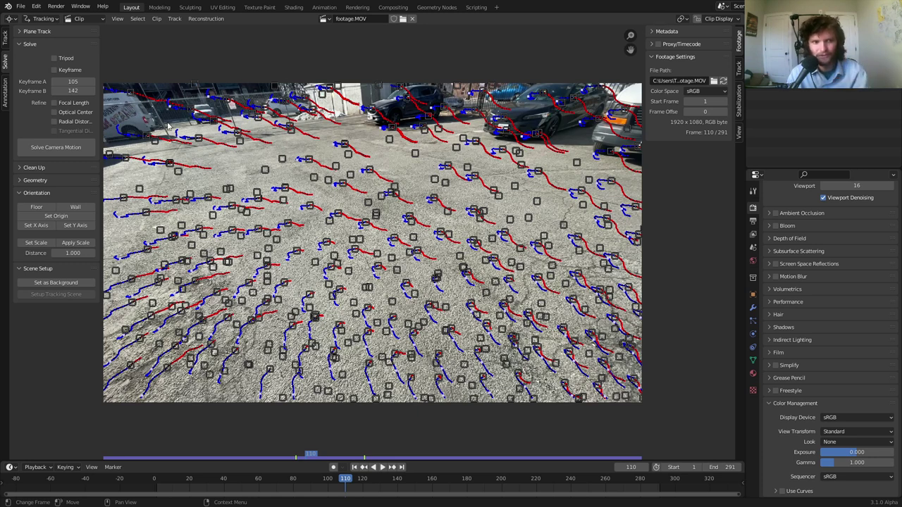
click(57, 147)
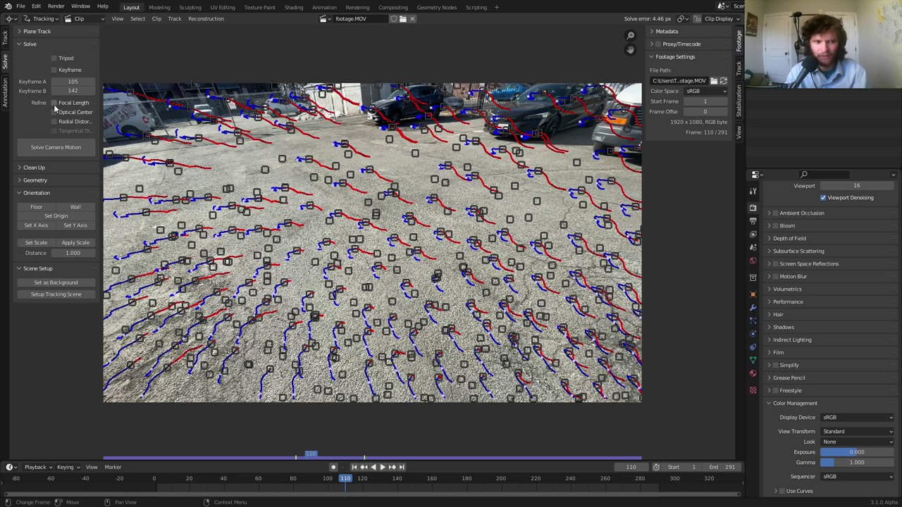
click(65, 149)
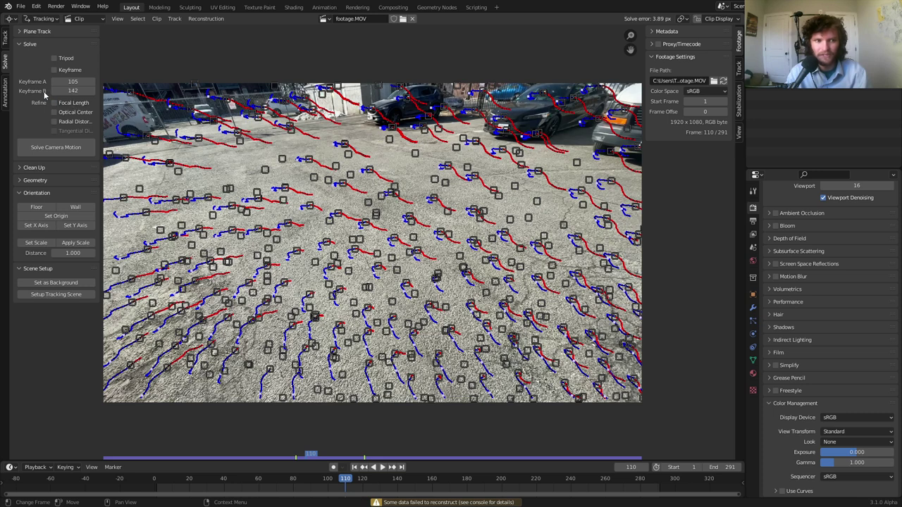
Open the clip camera's lens settings, set the focal length to 12 mm and solve the camera motion again.
click(76, 103)
click(738, 69)
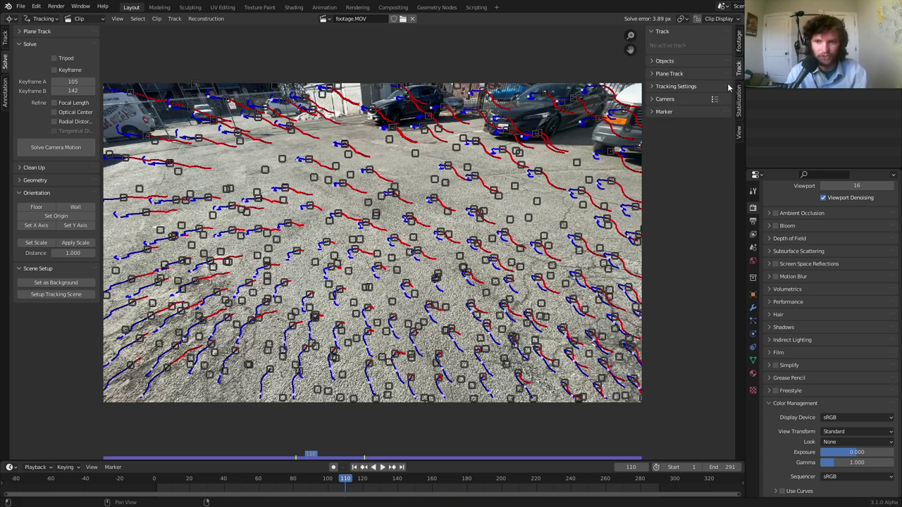
click(665, 100)
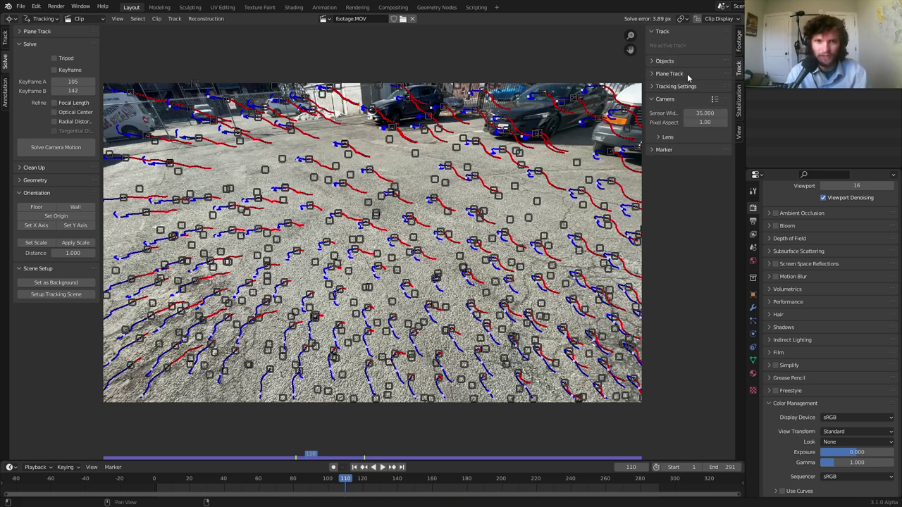
click(668, 137)
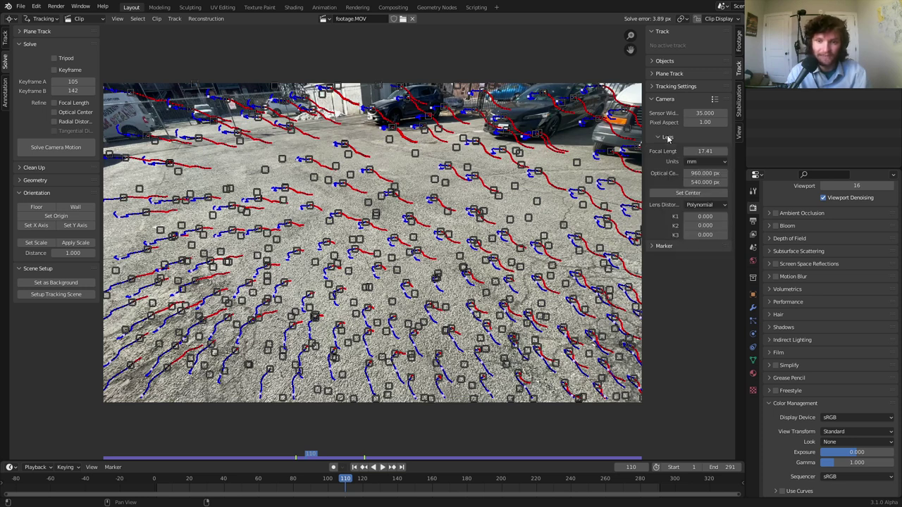
click(704, 150)
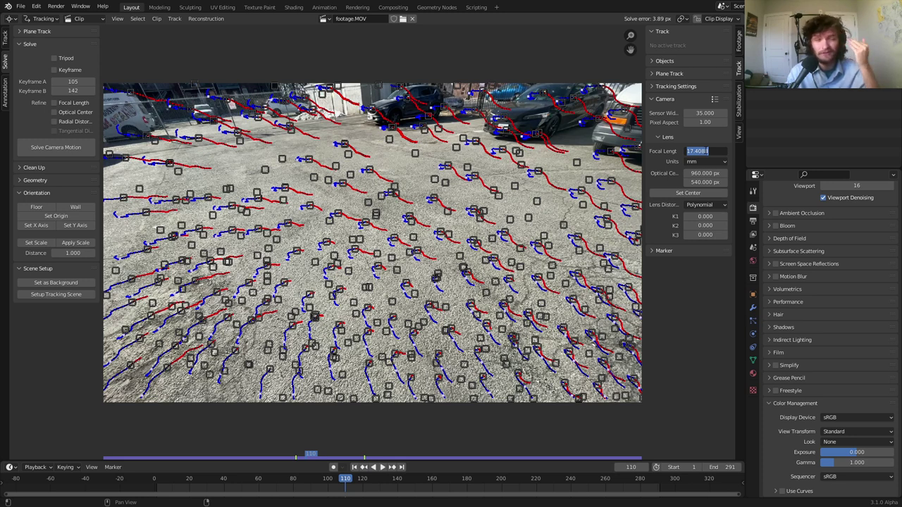
text(1)
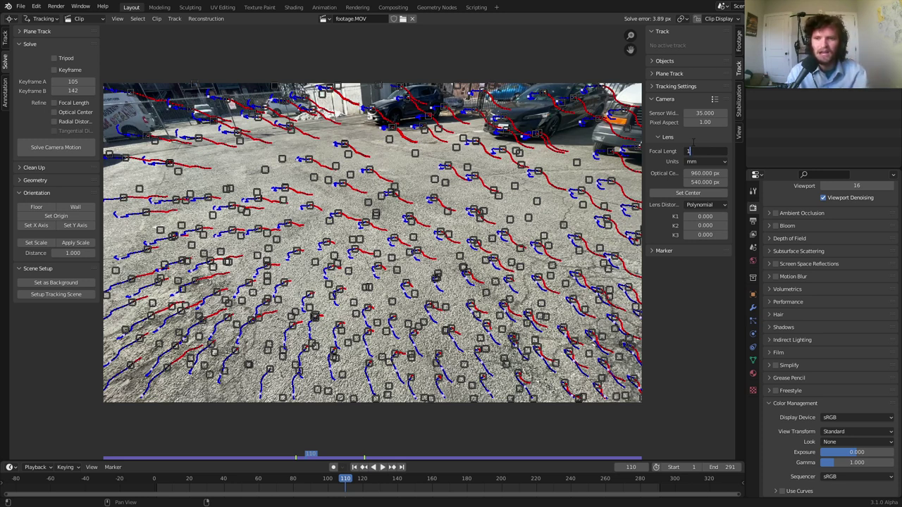
text(2)
key(Return)
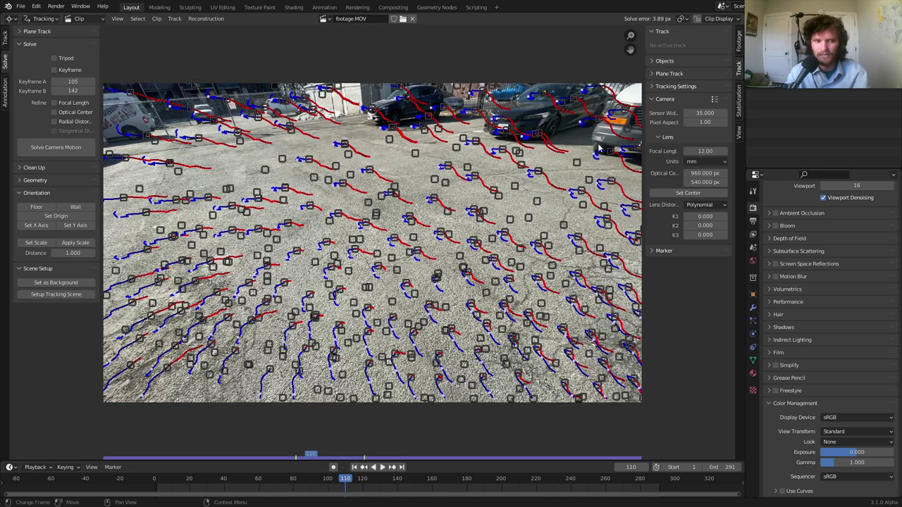
click(70, 146)
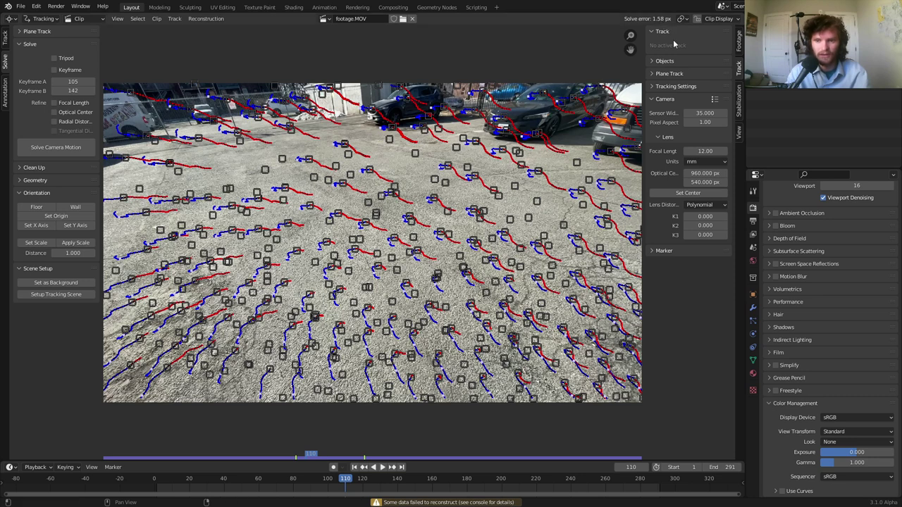
Solve the camera motion with a 13 mm focal length, and once more with focal length refinement enabled.
click(706, 151)
text(13)
key(Return)
click(54, 148)
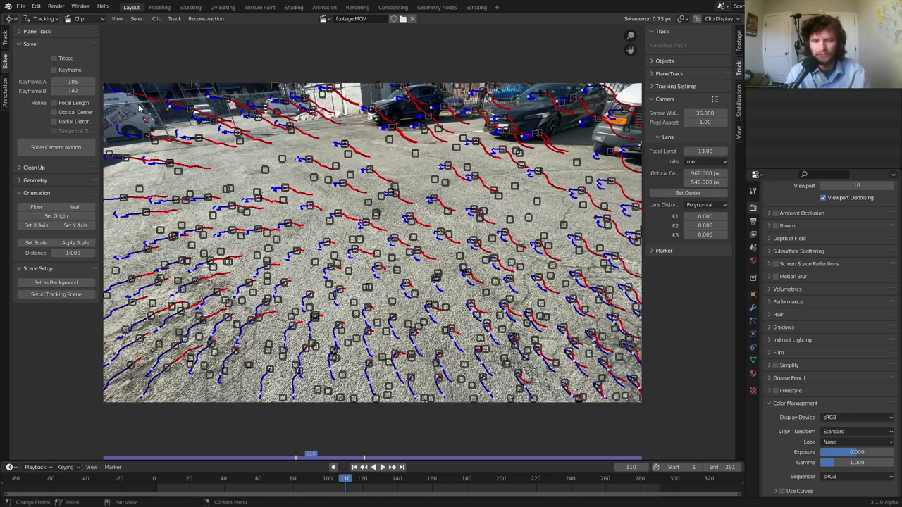
click(55, 103)
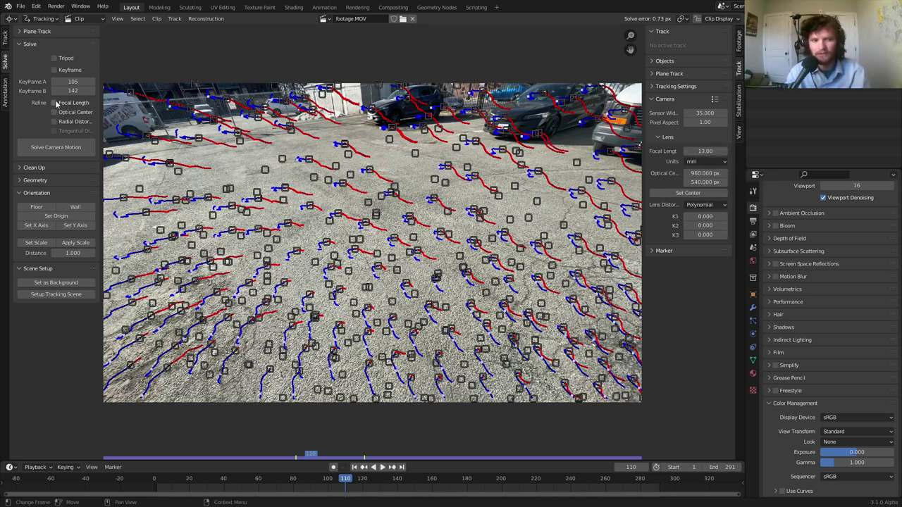
click(76, 150)
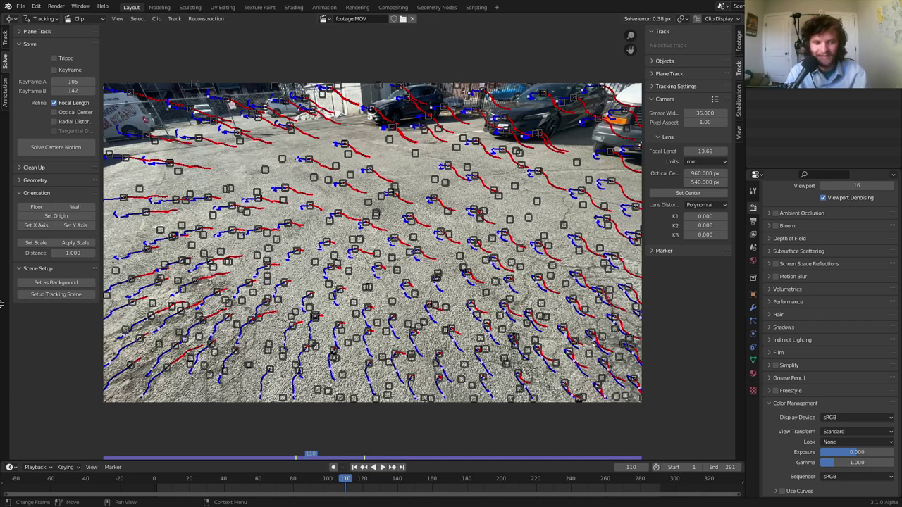
Split the clip editor horizontally and turn the lower area into a 3D Viewport.
drag(1, 305, 7, 181)
click(12, 187)
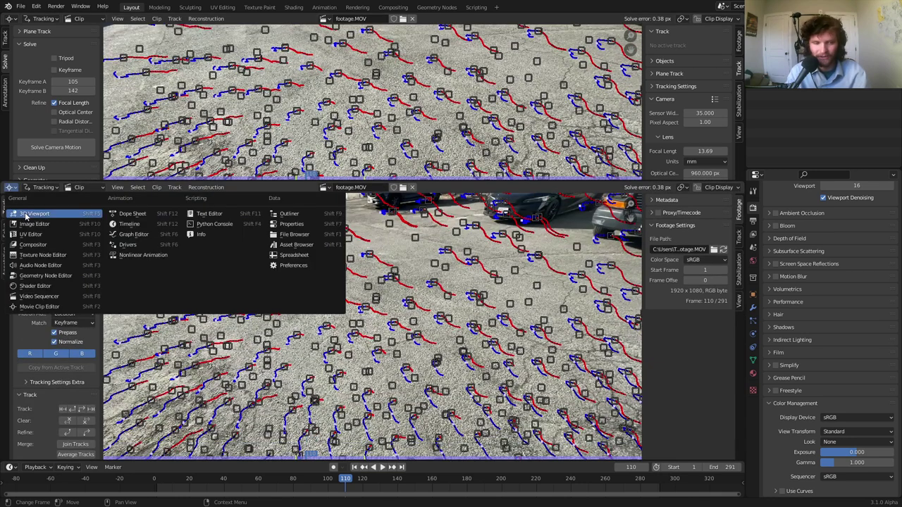
click(25, 215)
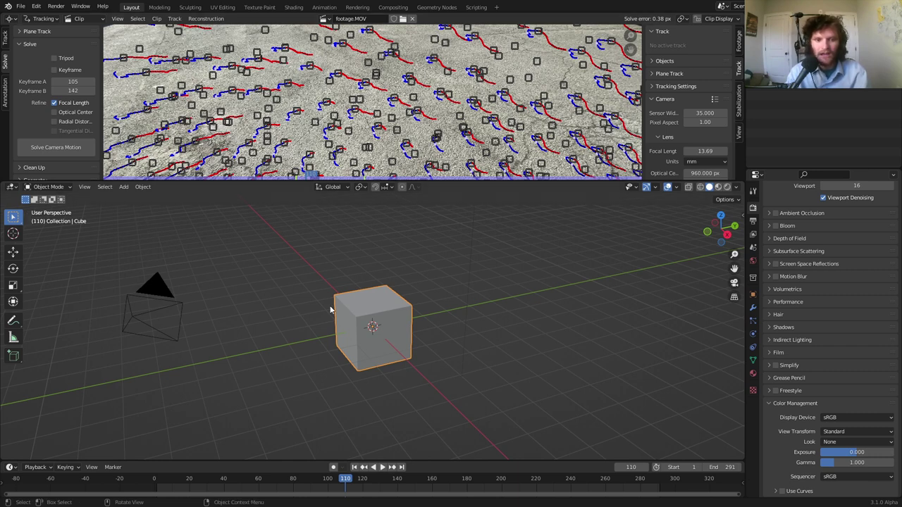
scroll(314, 301, down, 4)
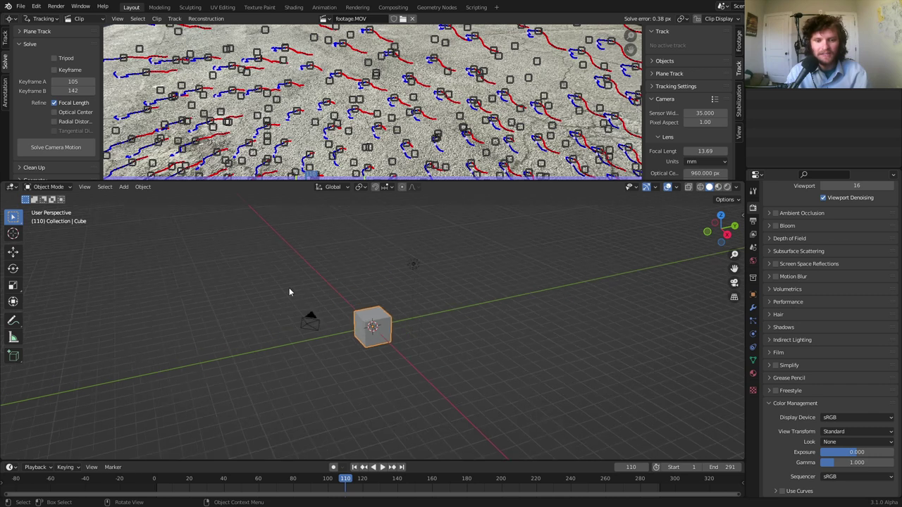
Play the animation through the scene camera, return to frame 1 and check the camera's lens properties and placement in the scene.
click(735, 283)
key(space)
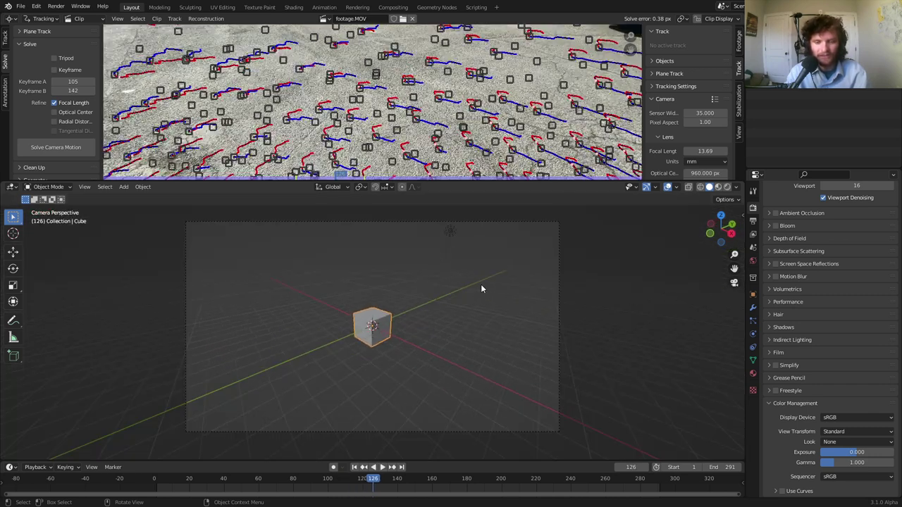
key(shift+Left)
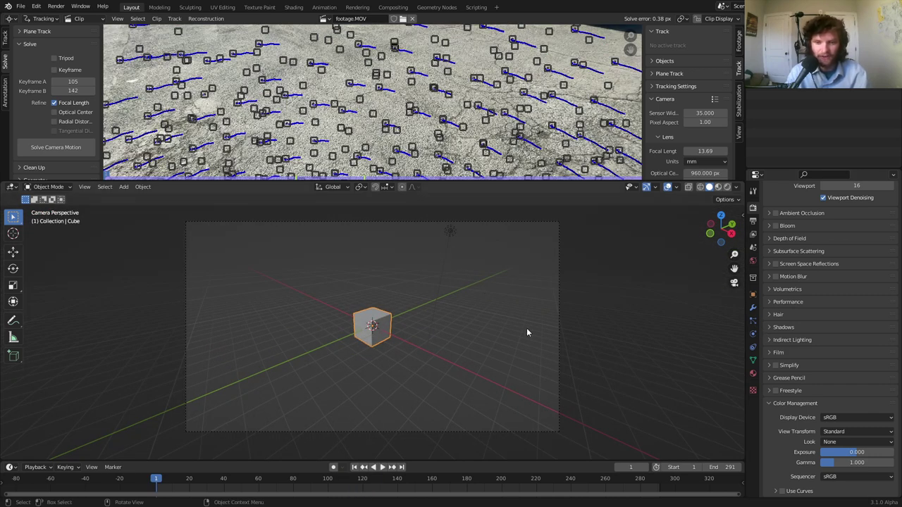
click(559, 310)
click(752, 334)
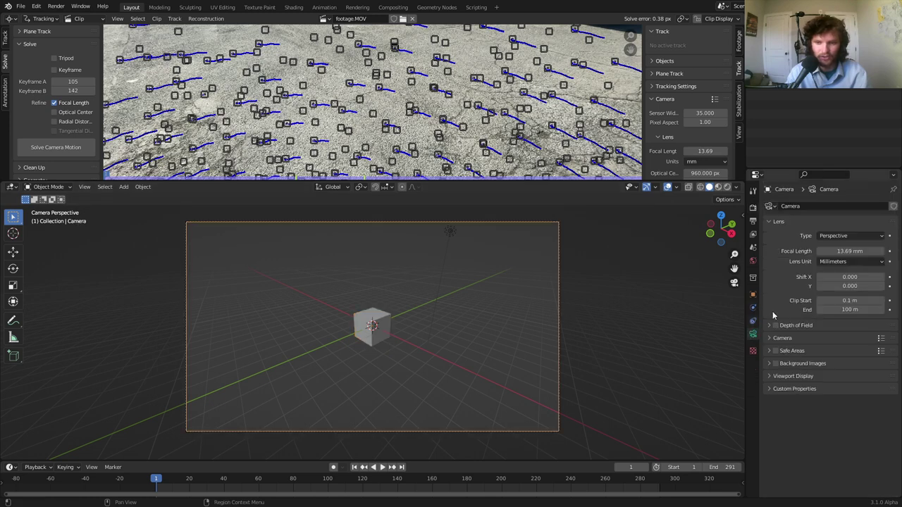
middle_drag(297, 312, 311, 301)
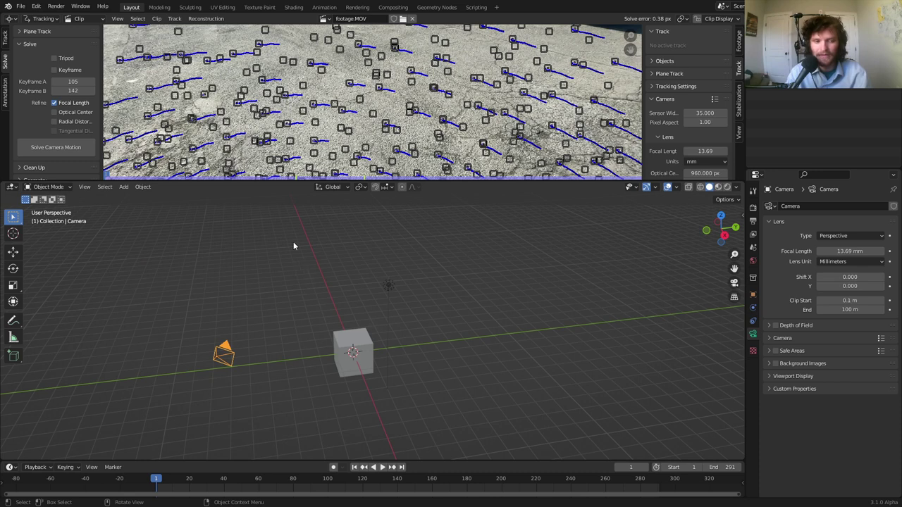
scroll(396, 81, down, 4)
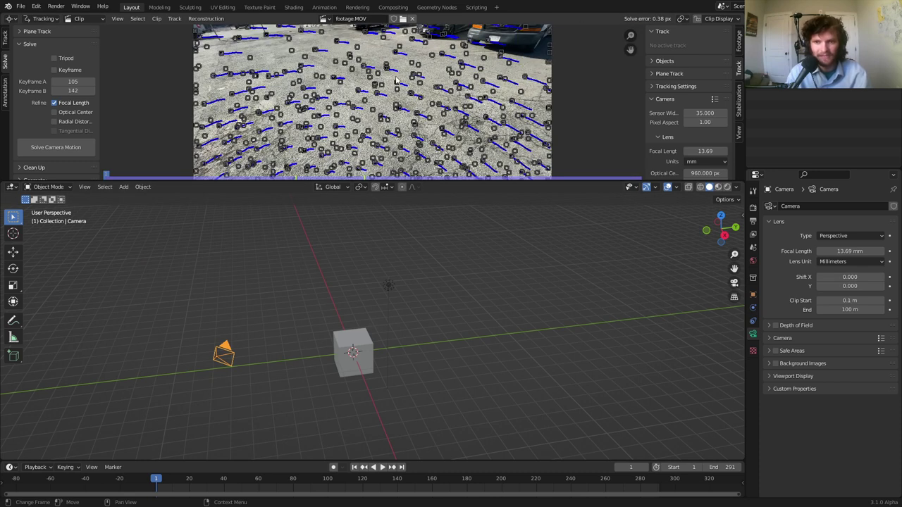
Save the project to the Desktop as availableonpatreon.blend.
key(ctrl+s)
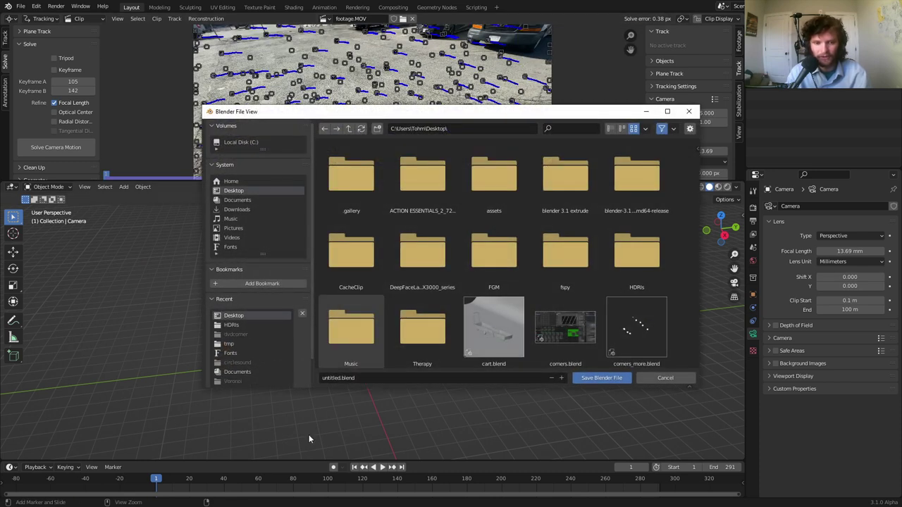
click(326, 379)
double_click(325, 379)
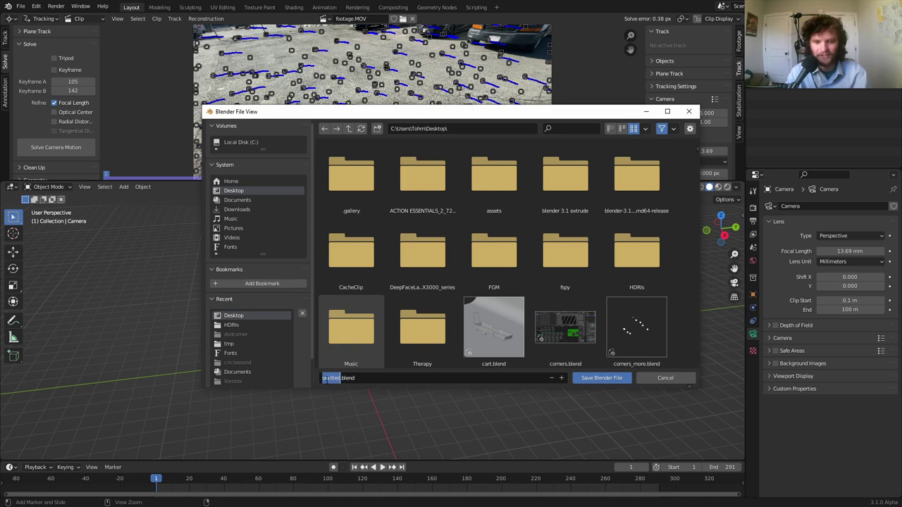
text(availableond)
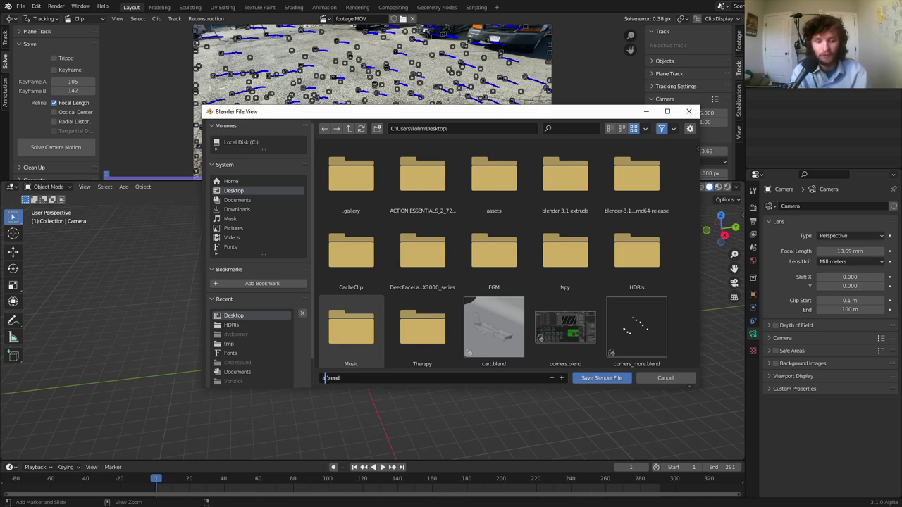
text(patreon)
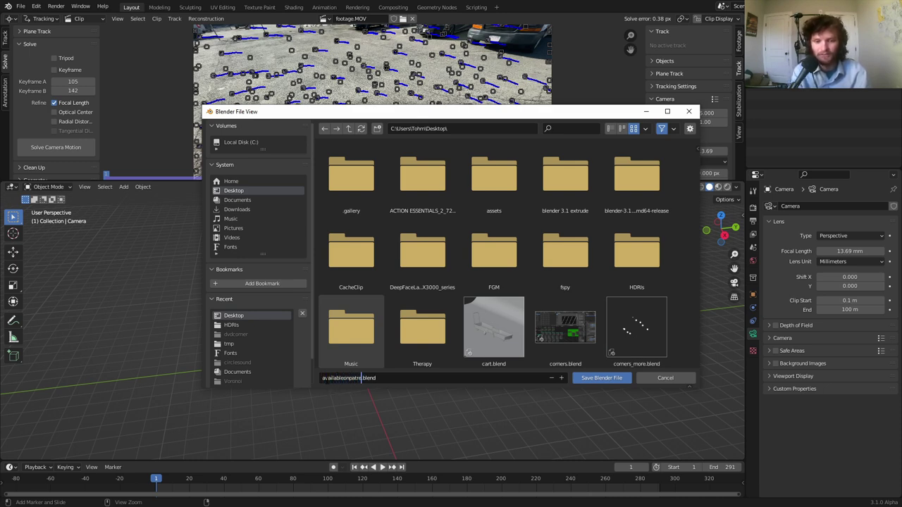
key(Delete)
key(Return)
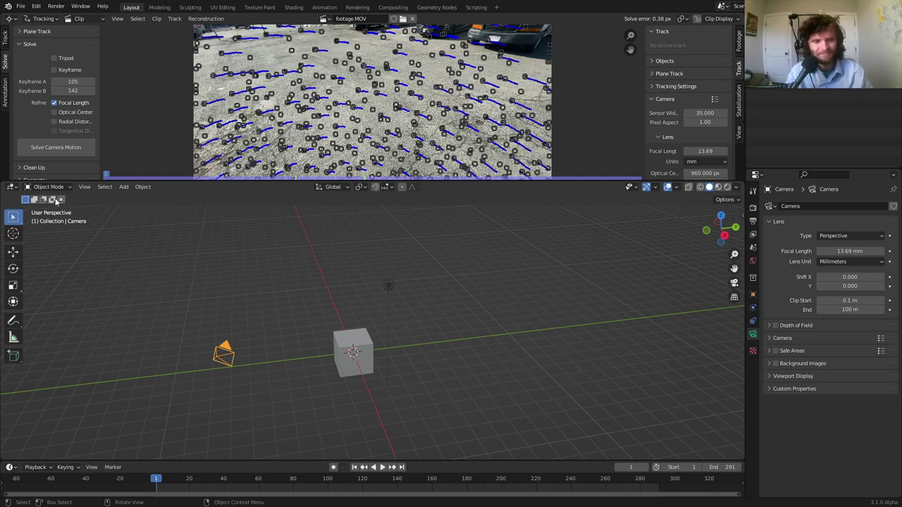
Set up the tracking scene from the solved footage.
scroll(61, 152, down, 2)
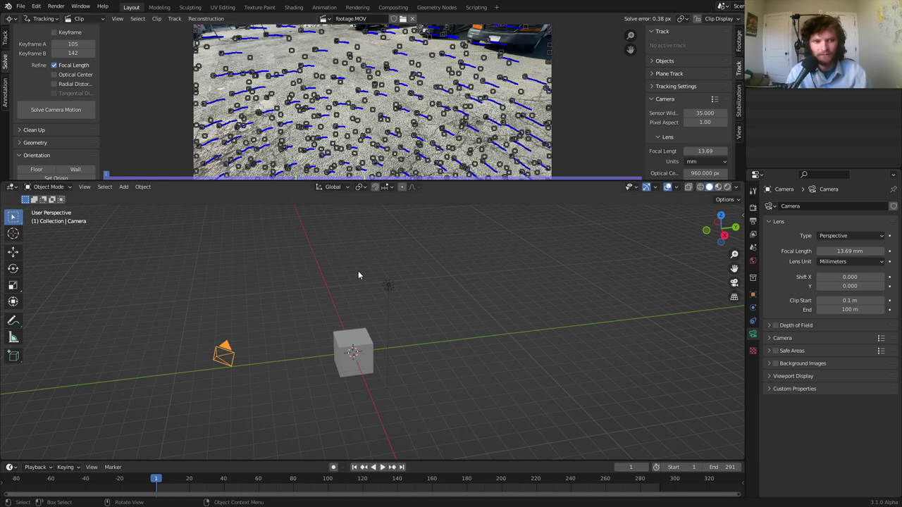
scroll(68, 104, down, 4)
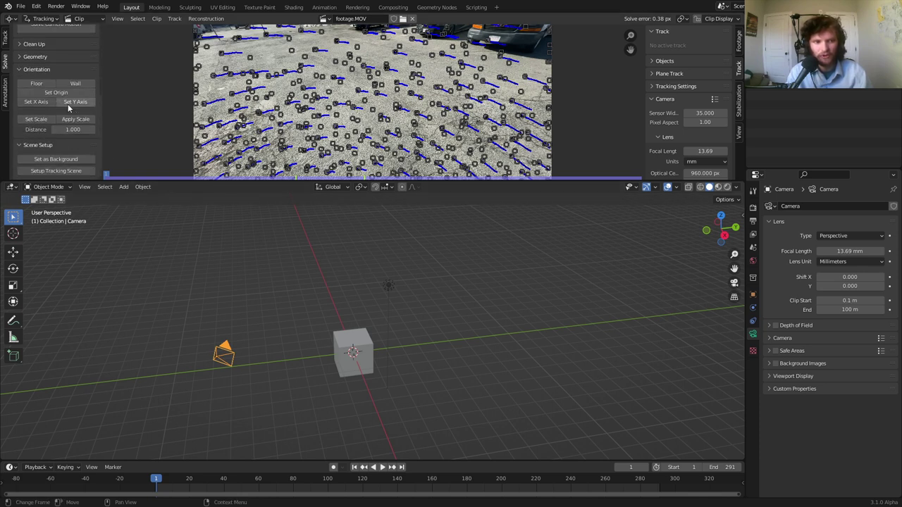
click(61, 171)
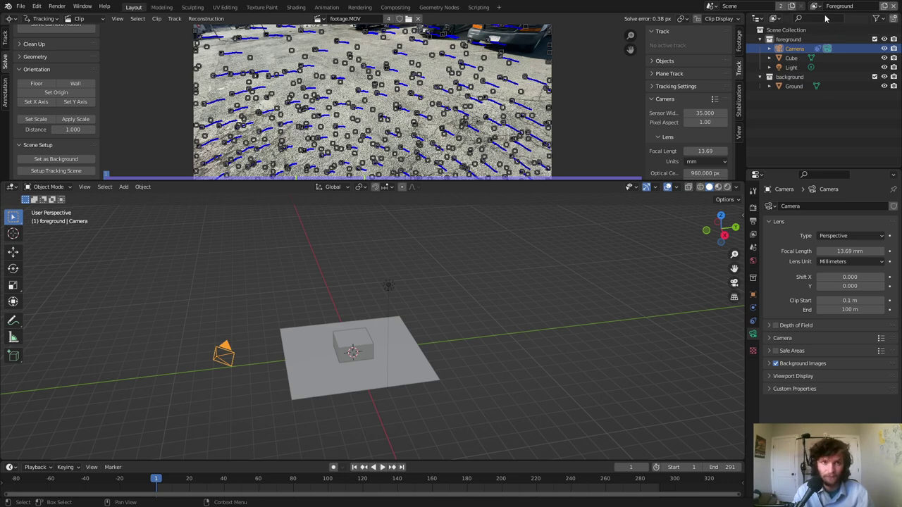
Play the animation from outside the camera to review the solved camera movement, and return to frame 1.
key(space)
middle_drag(299, 358, 154, 327)
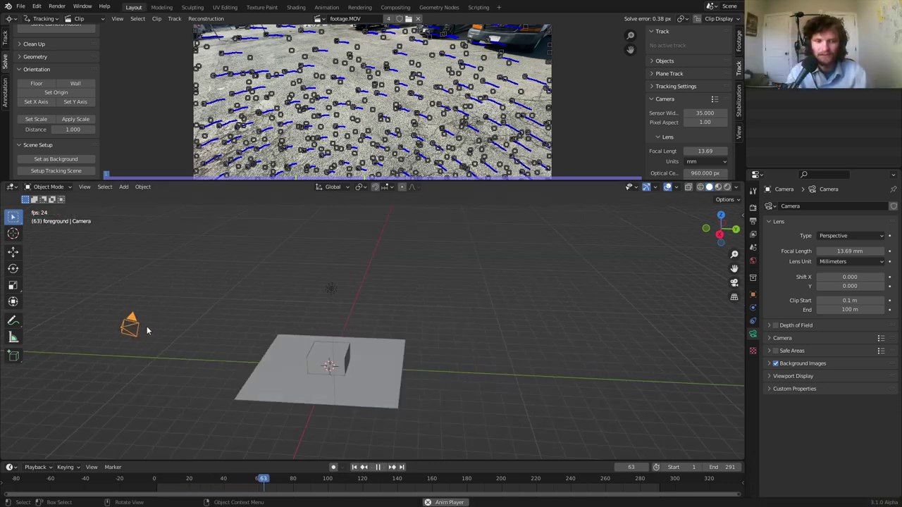
key(space)
key(shift+Left)
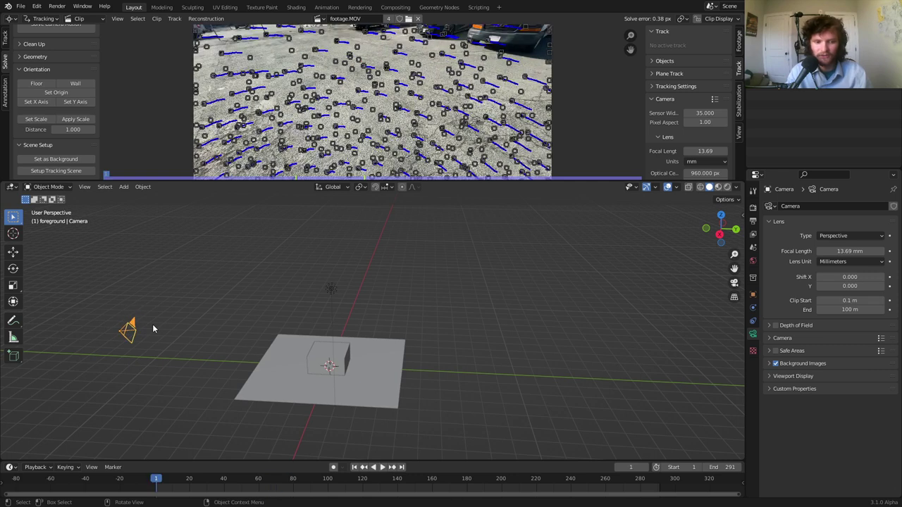
Play the footage through the camera view to check how the cube and ground plane follow it, stopping at frame 44.
click(734, 282)
key(space)
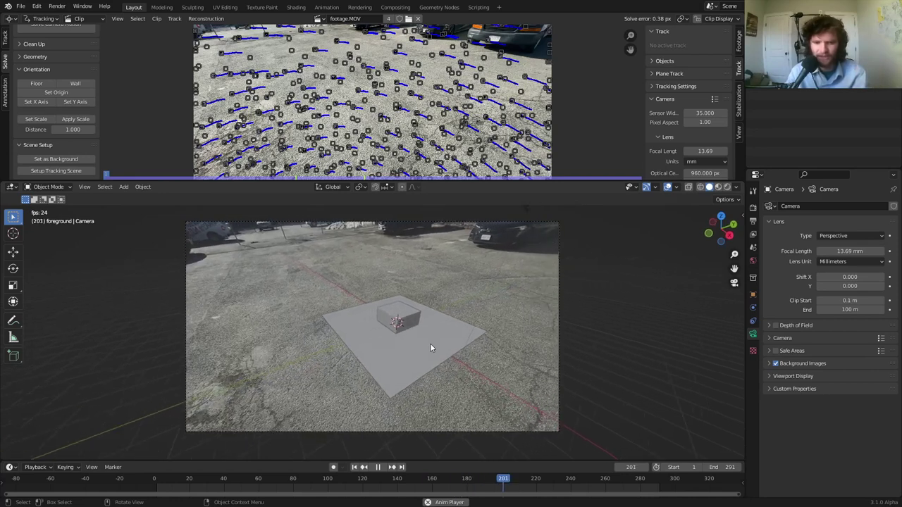
key(space)
key(shift+Left)
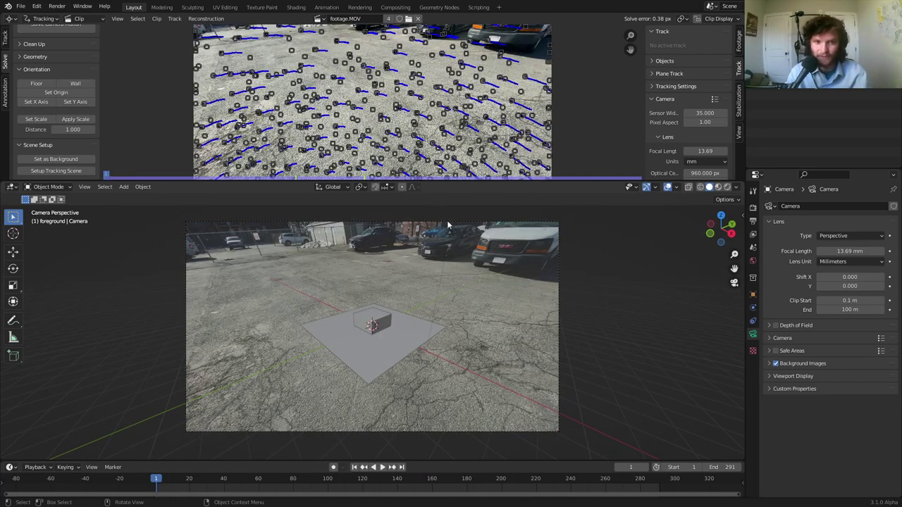
key(space)
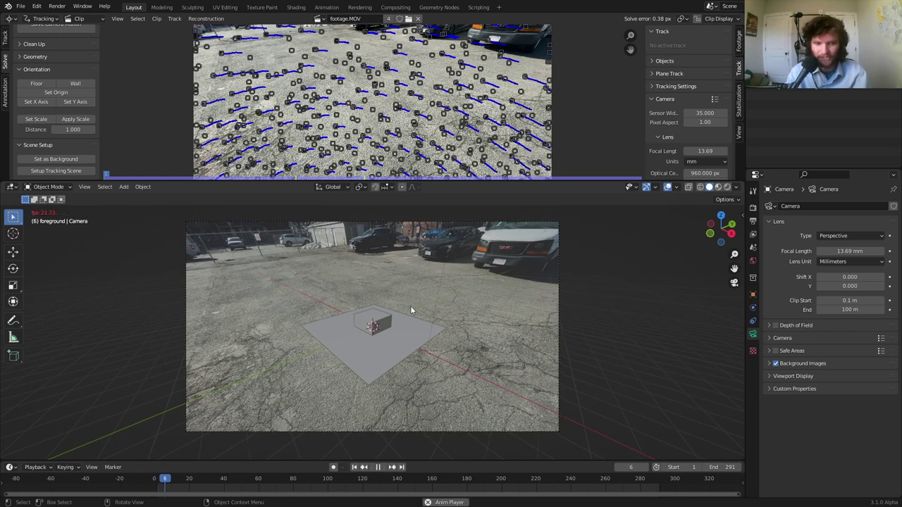
key(space)
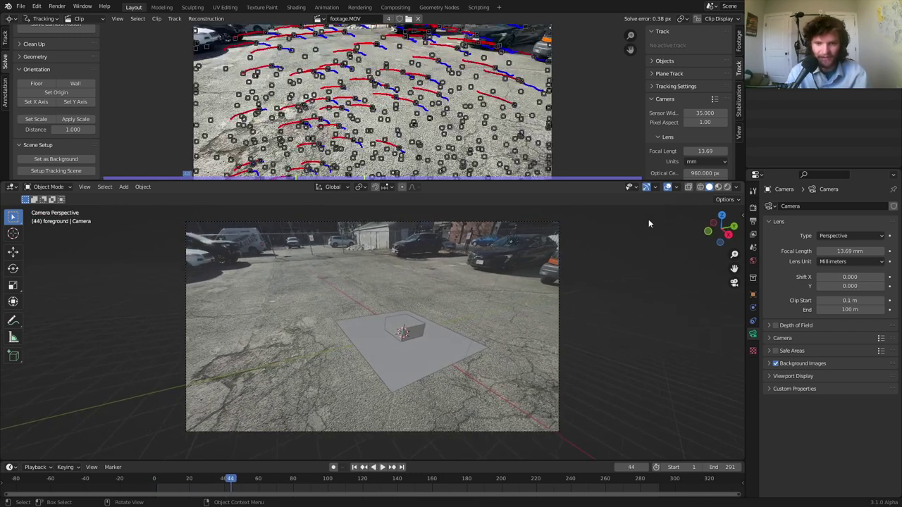
Show the motion tracking points in the 3D viewport overlays and set their size to 0.05.
click(677, 186)
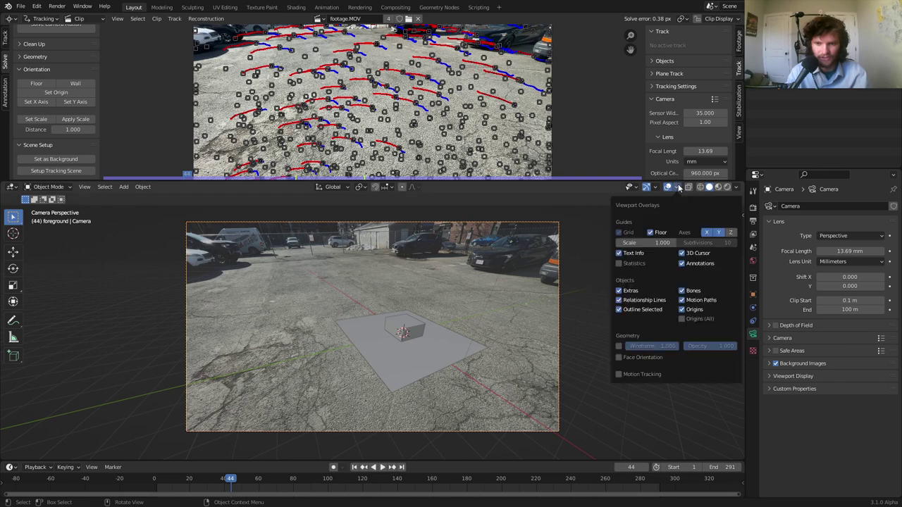
click(620, 376)
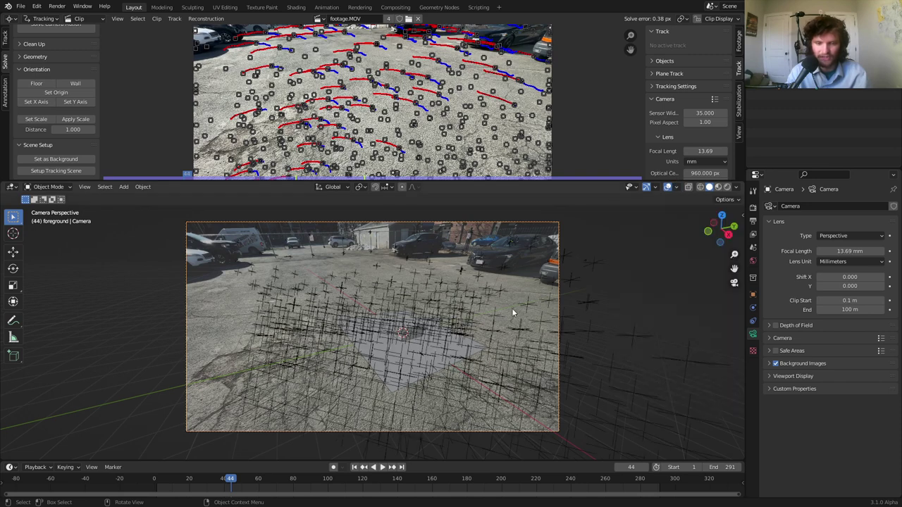
click(678, 187)
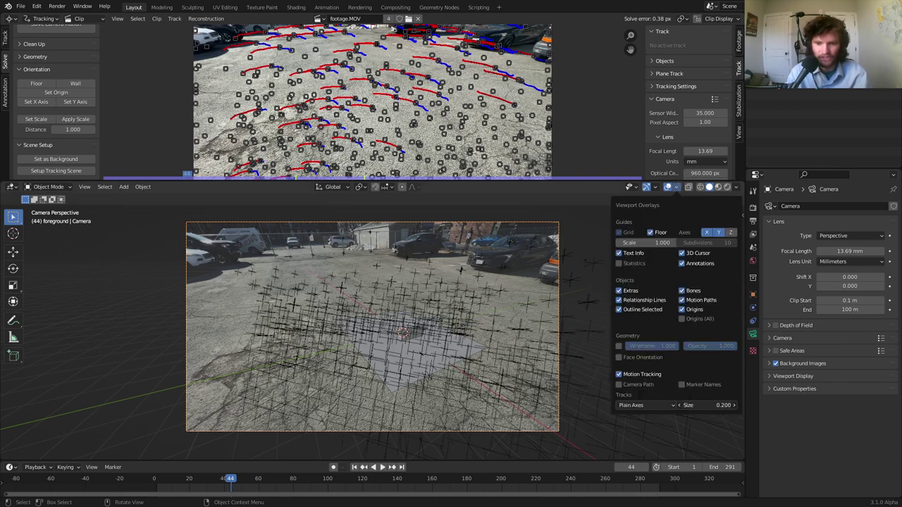
click(704, 403)
text(.05)
key(Return)
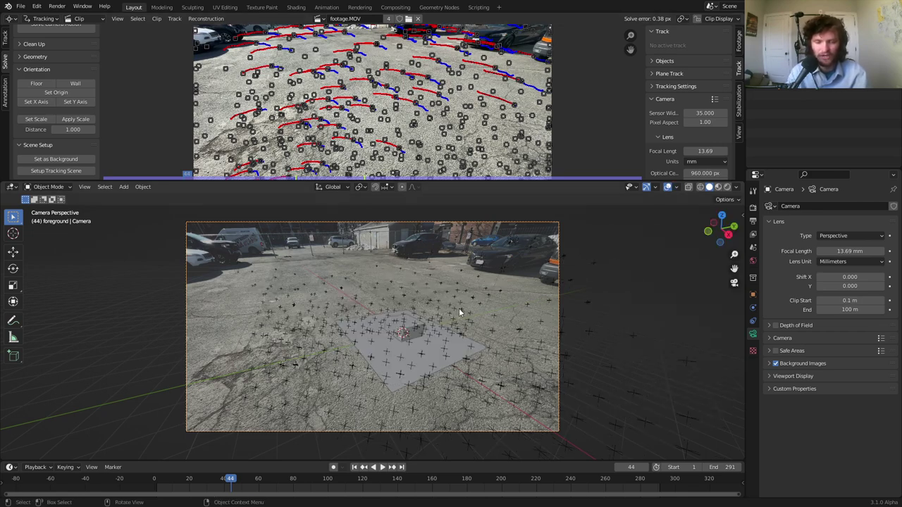
Select three track markers on the asphalt and set them as the floor.
middle_drag(458, 312, 375, 304)
scroll(422, 301, down, 5)
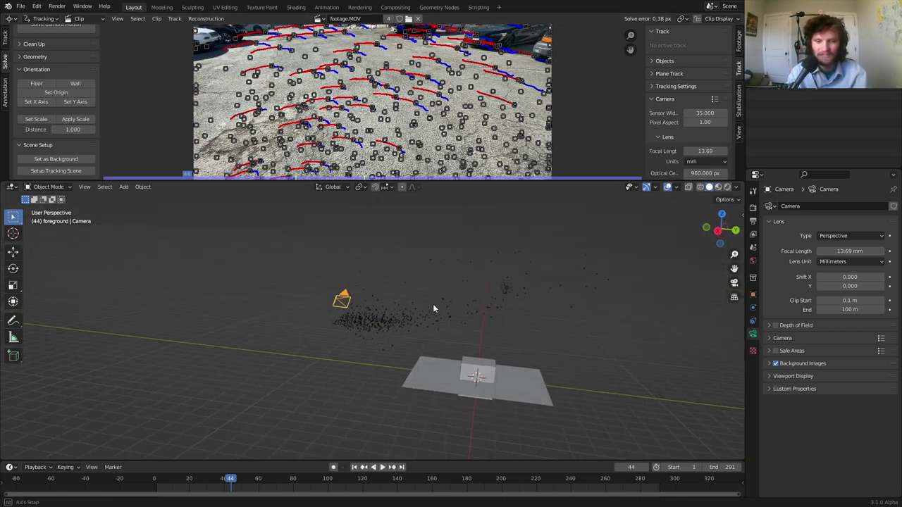
mouse_move(433, 303)
middle_down()
mouse_move(445, 294)
mouse_move(436, 302)
middle_up()
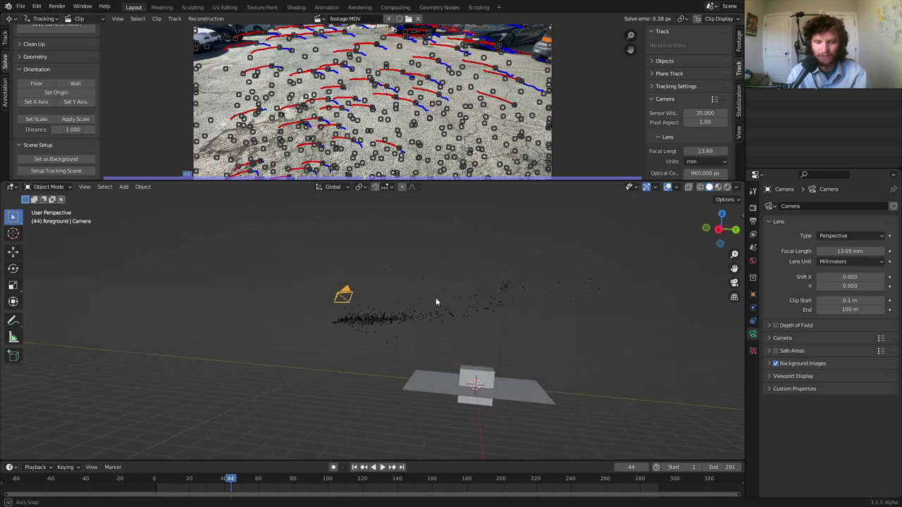
click(734, 283)
click(400, 99)
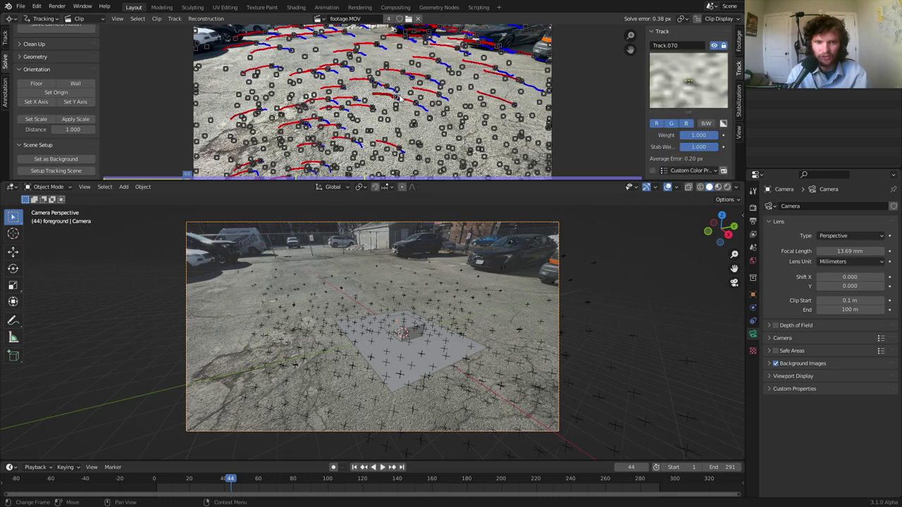
click(328, 75)
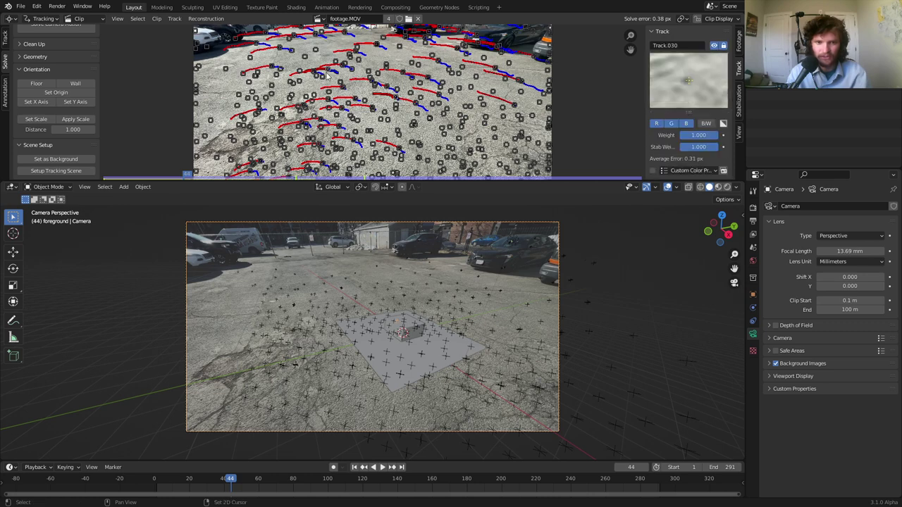
shift+click(318, 121)
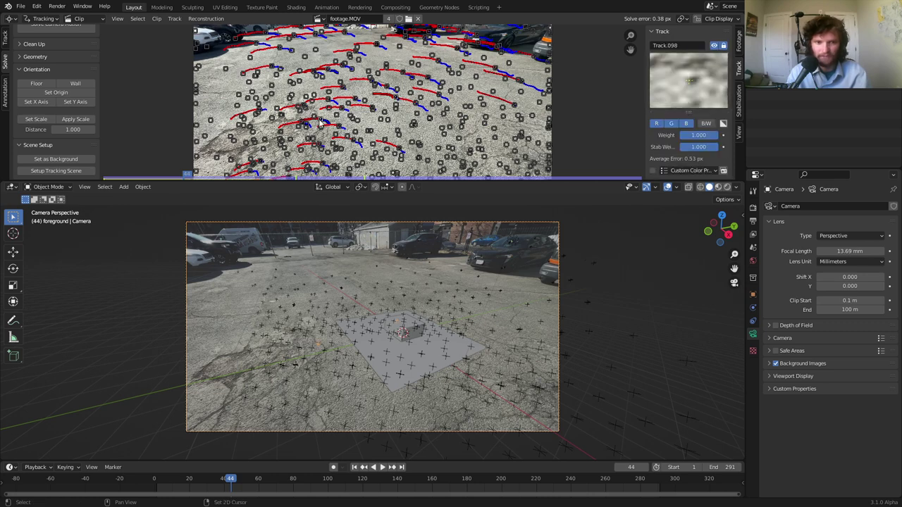
click(38, 84)
Check the floor alignment from outside the camera, and play the footage through the camera view from frame 1 to about frame 22.
middle_drag(455, 279, 416, 266)
scroll(416, 266, down, 8)
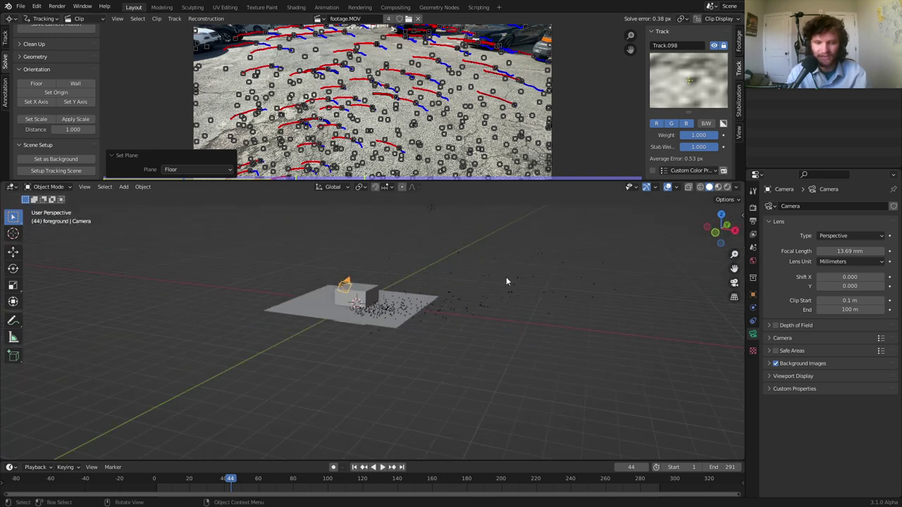
click(734, 284)
key(space)
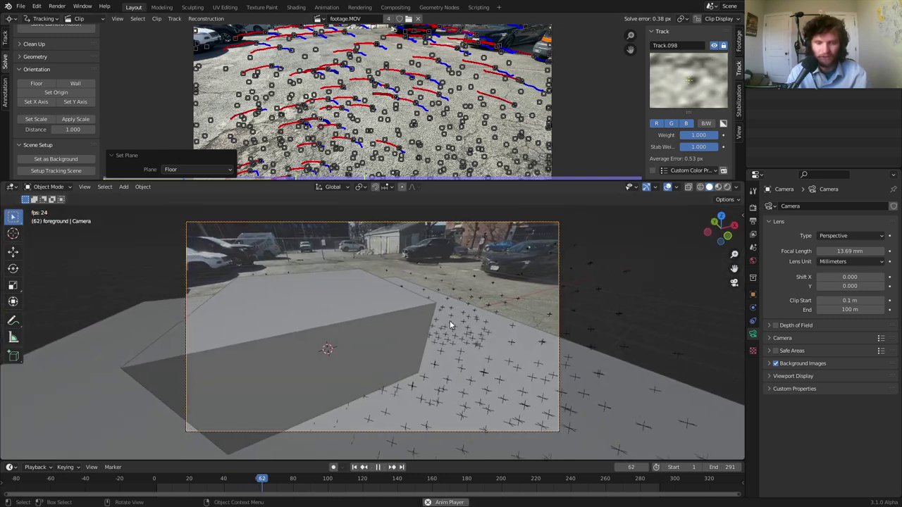
key(shift+Left)
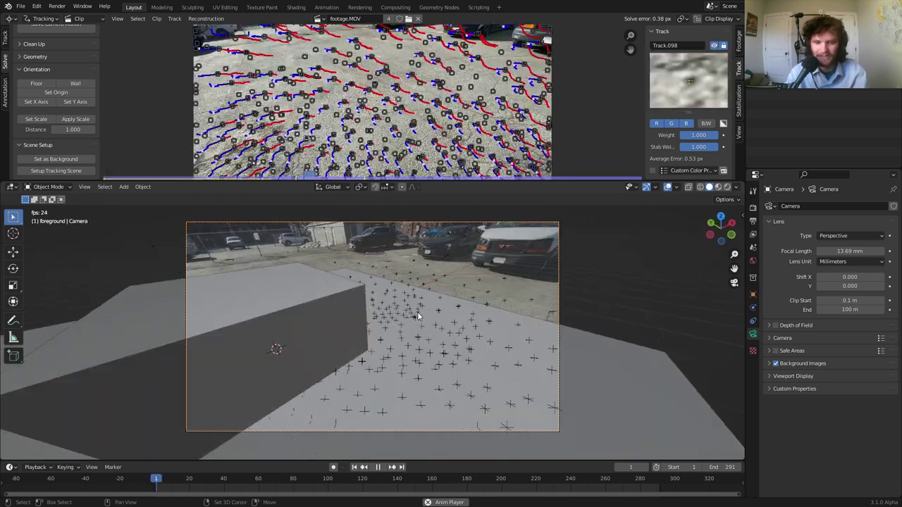
key(space)
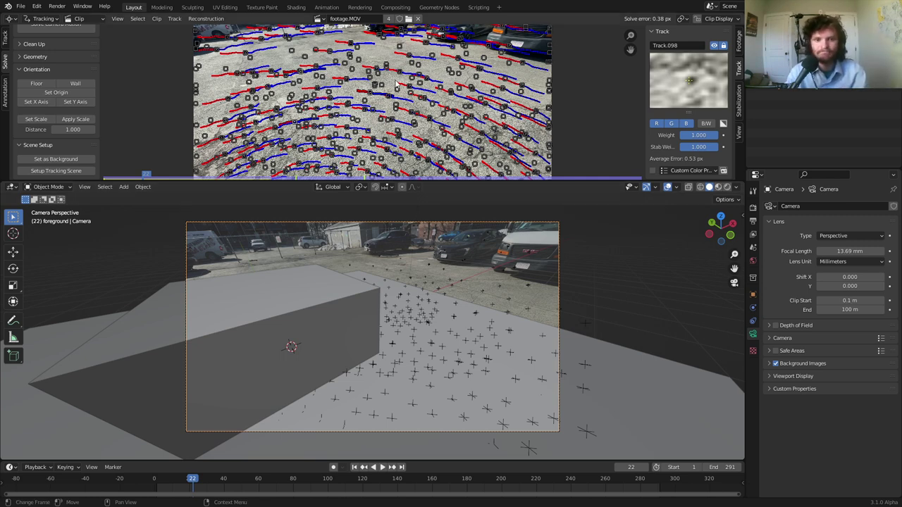
Select two neighbouring track markers on the asphalt and set the scene scale from them with a distance of 2.
click(407, 111)
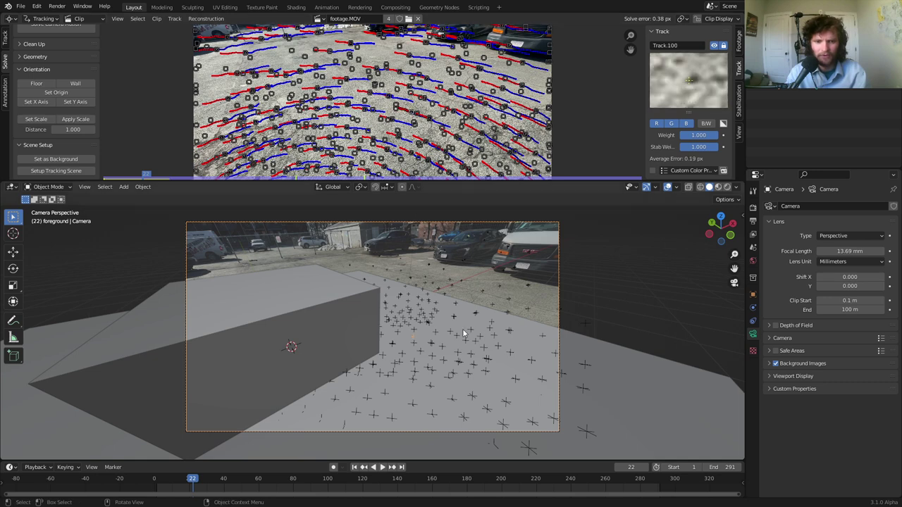
click(391, 100)
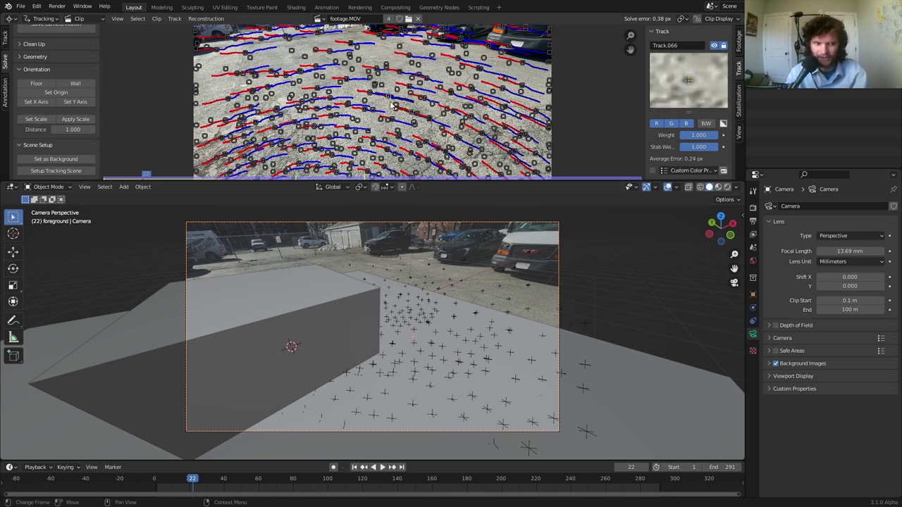
click(36, 120)
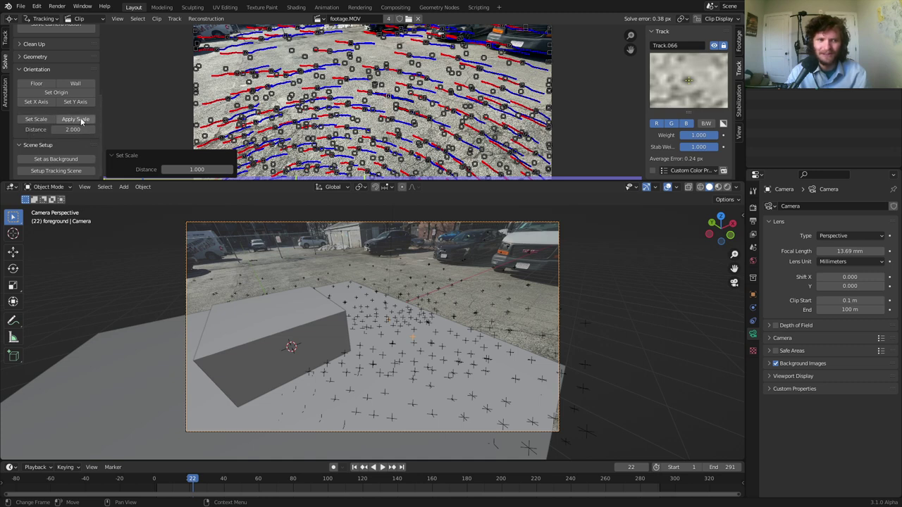
click(34, 120)
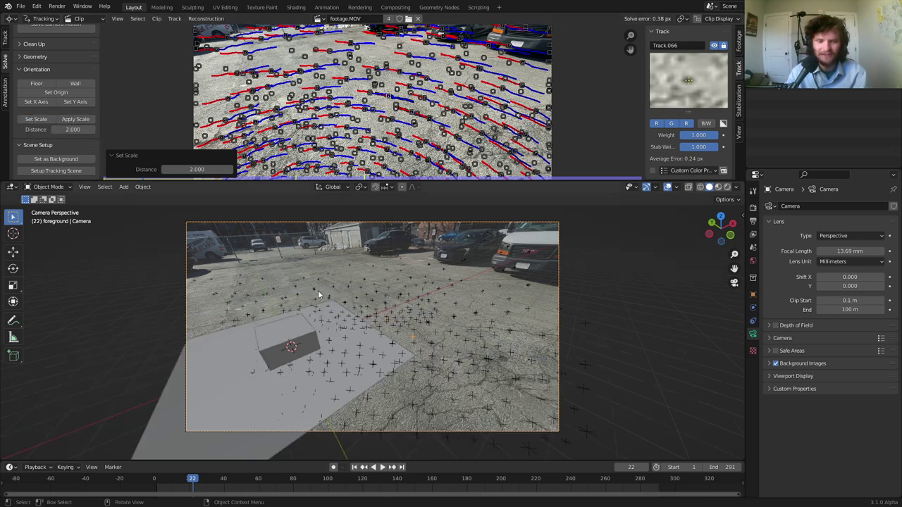
Play the animation and examine the scaled camera and tracking points from outside the camera, stopping at frame 66.
key(space)
scroll(294, 298, down, 10)
middle_drag(358, 313, 284, 295)
key(space)
Try a scale distance of 3 between the two selected markers, undo it, and set the scale again with 2.
click(63, 130)
text(3)
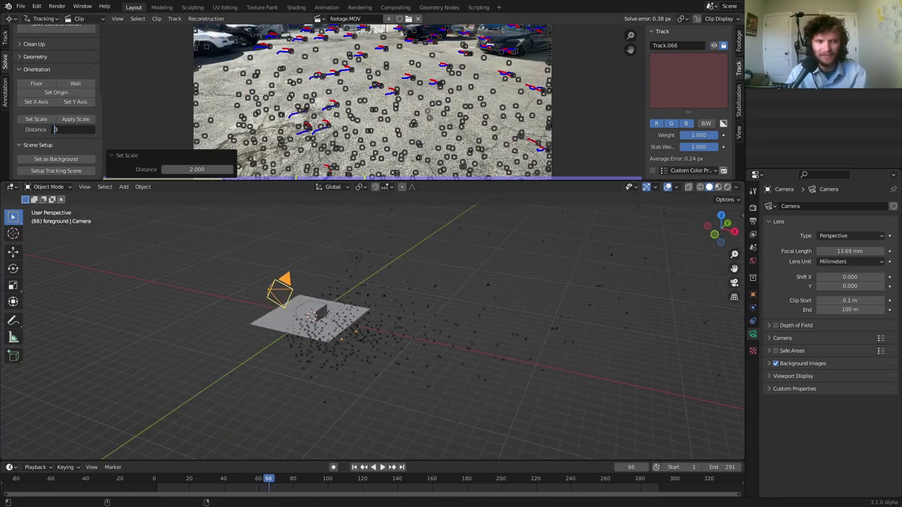
key(Return)
click(38, 119)
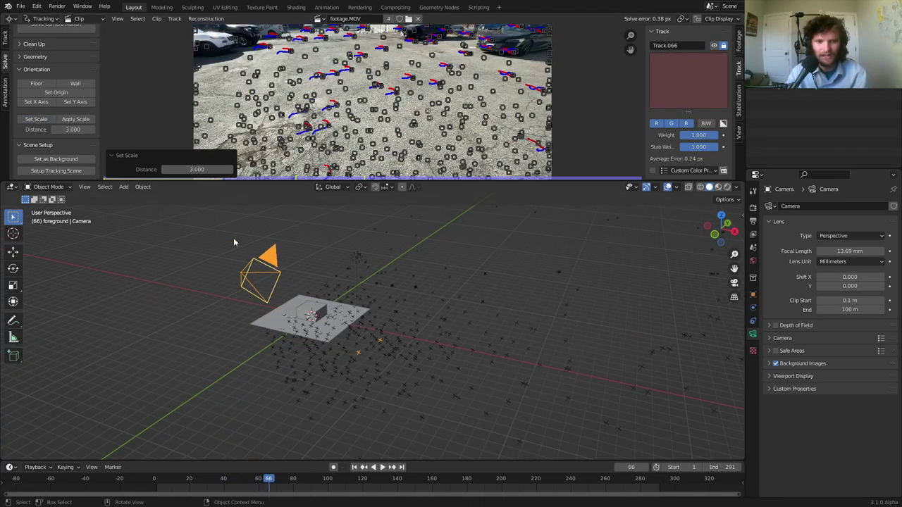
key(ctrl+z)
click(71, 131)
text(2)
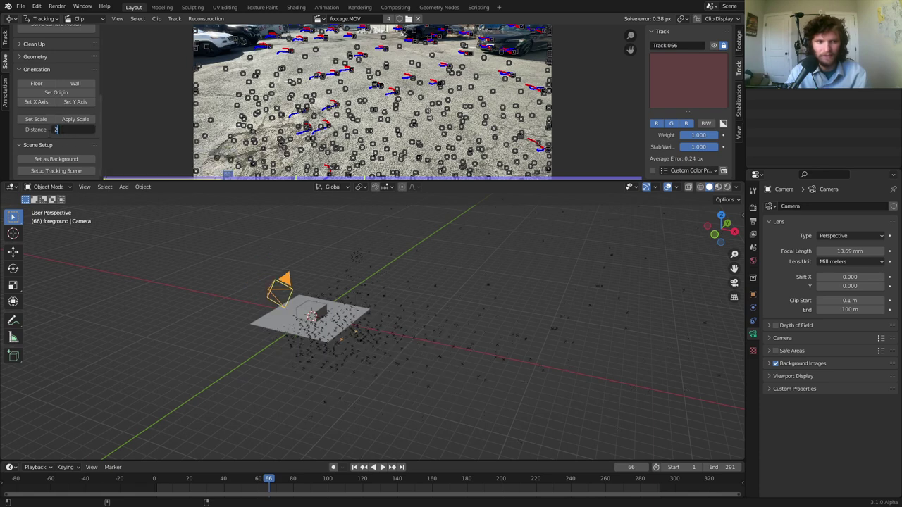
key(Return)
click(37, 120)
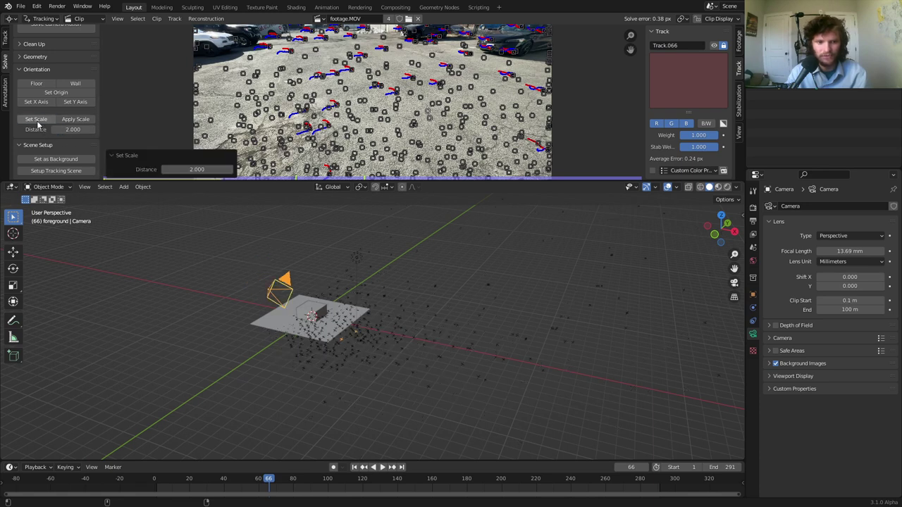
Play the footage through the camera view to check how the cube and ground plane stick, and return to frame 1.
click(733, 282)
key(space)
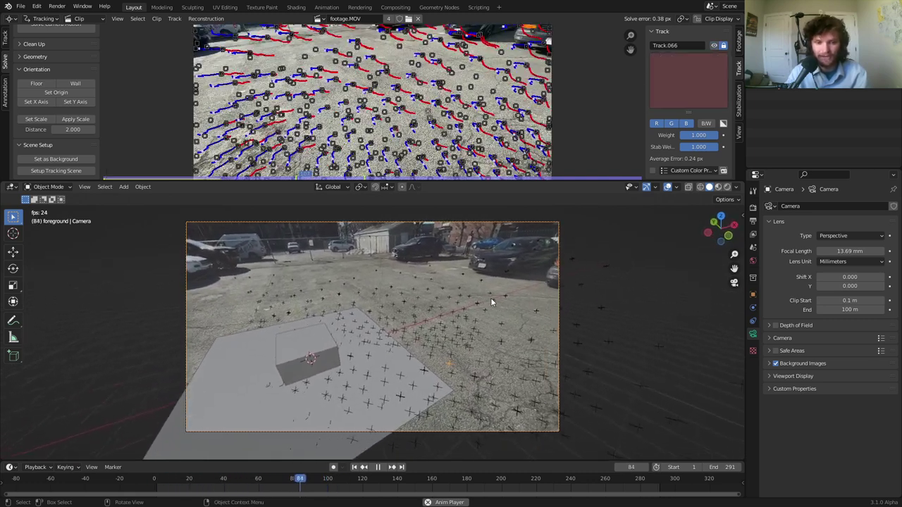
key(space)
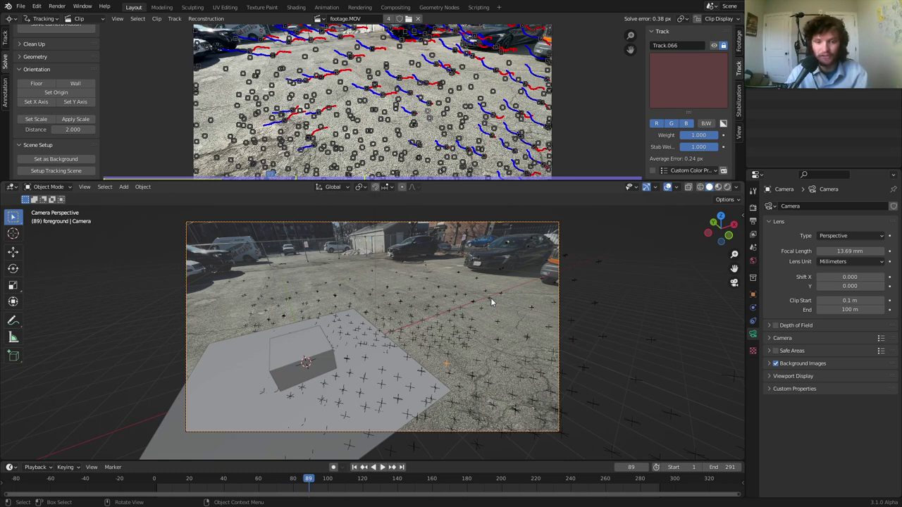
key(space)
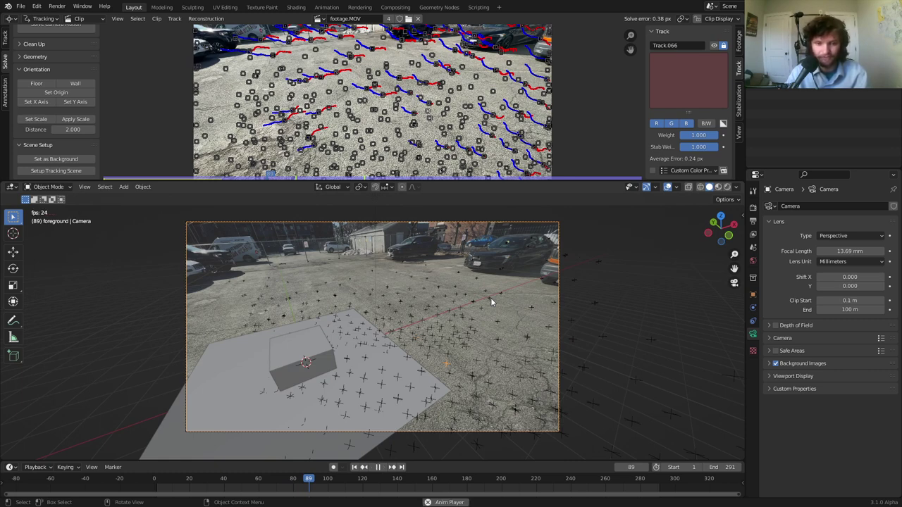
key(space)
key(shift+Left)
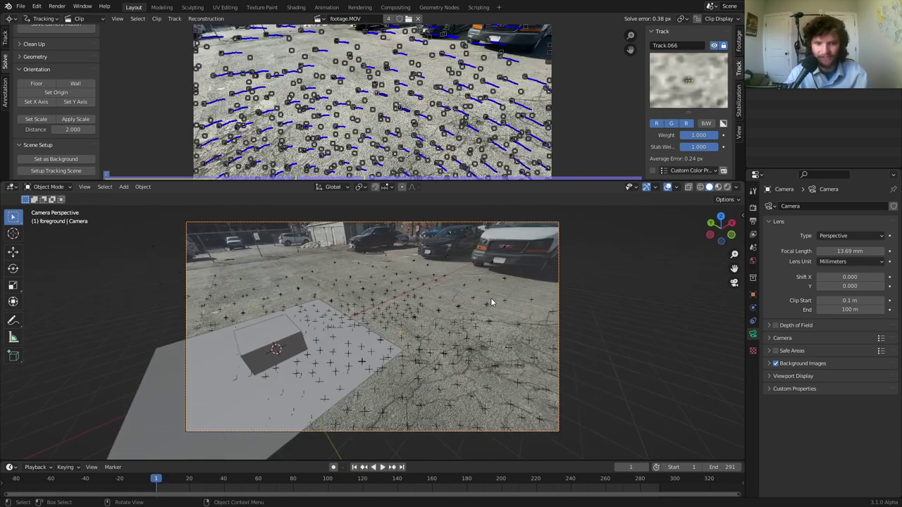
Save the project with the 3D viewport maximized, and turn off the Motion Tracking overlay.
key(ctrl+space)
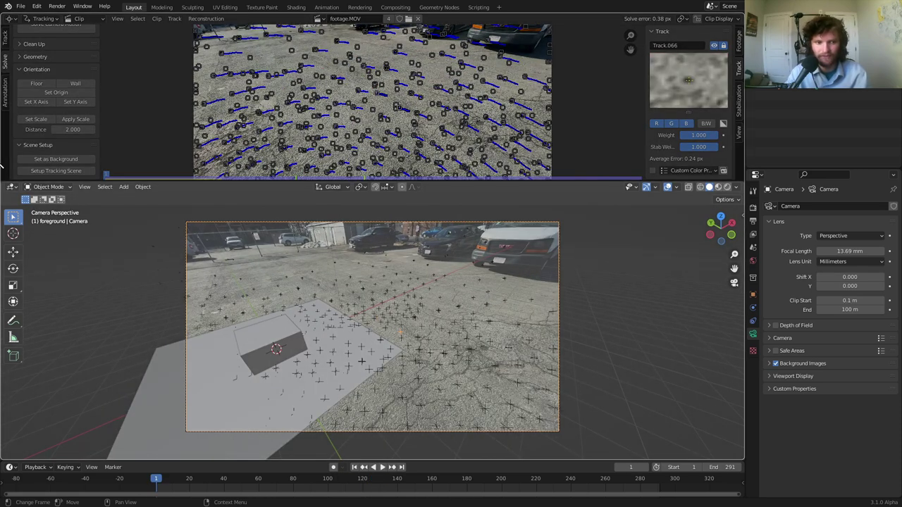
scroll(394, 155, up, 2)
key(ctrl+s)
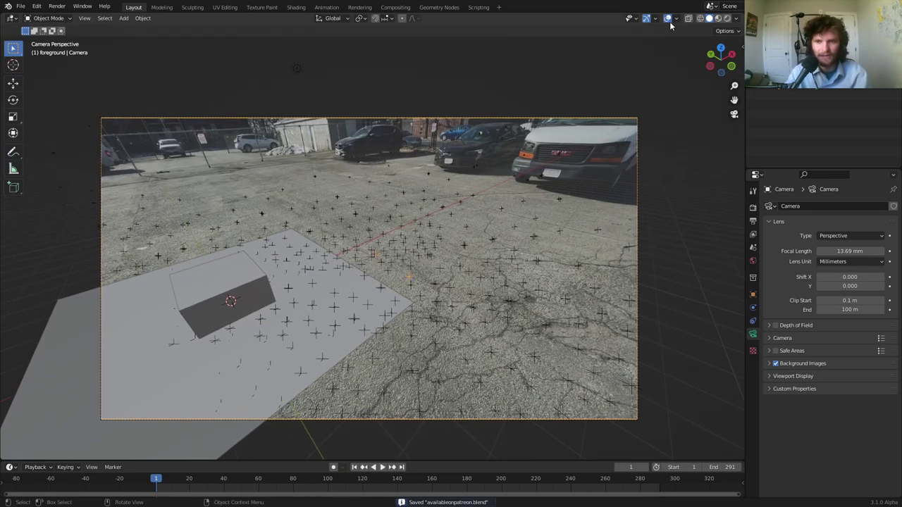
click(677, 19)
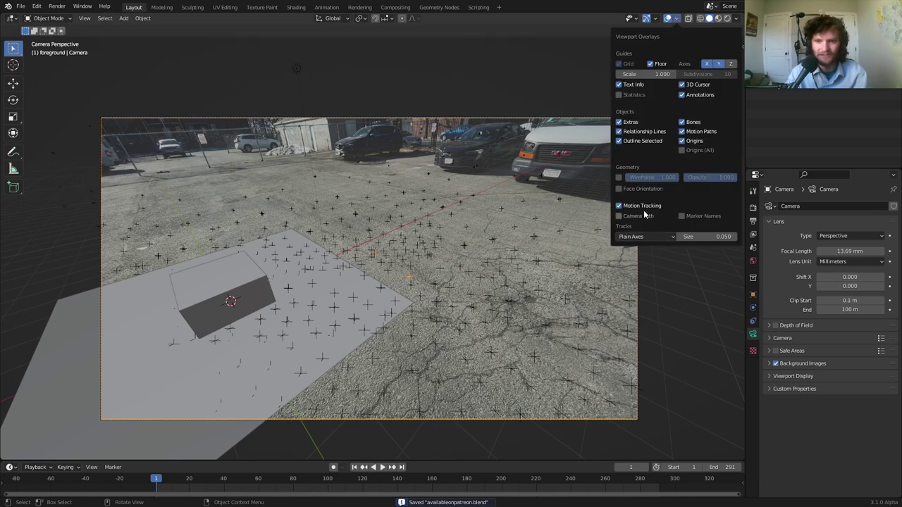
click(620, 206)
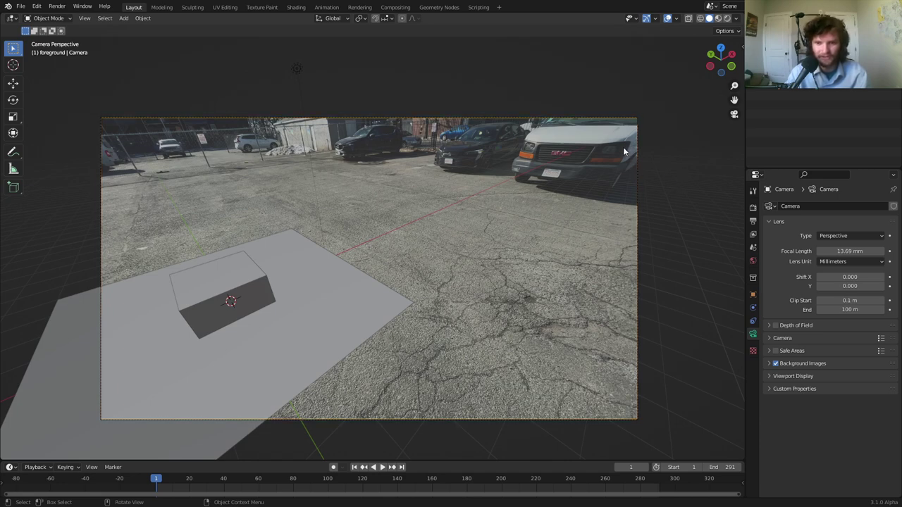
Move the camera along the negative global X axis to bring the ground plane and cube fully into the frame.
key(g)
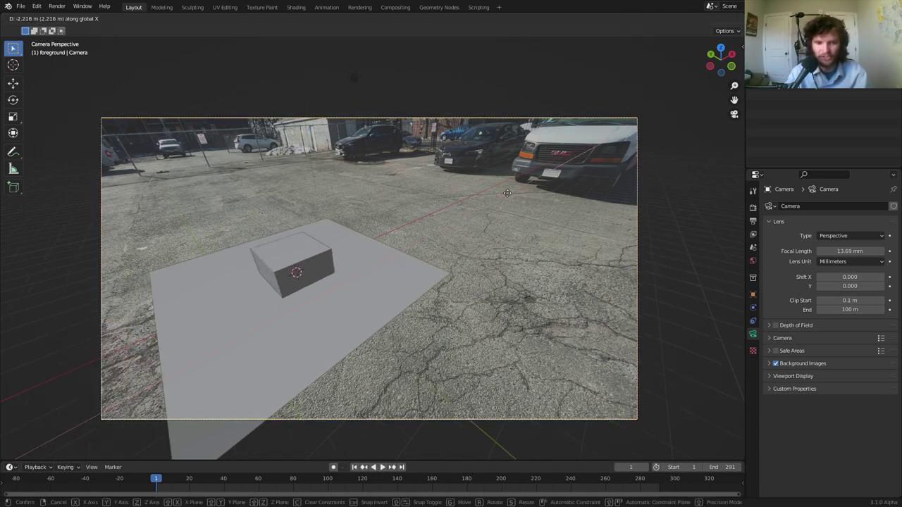
click(386, 232)
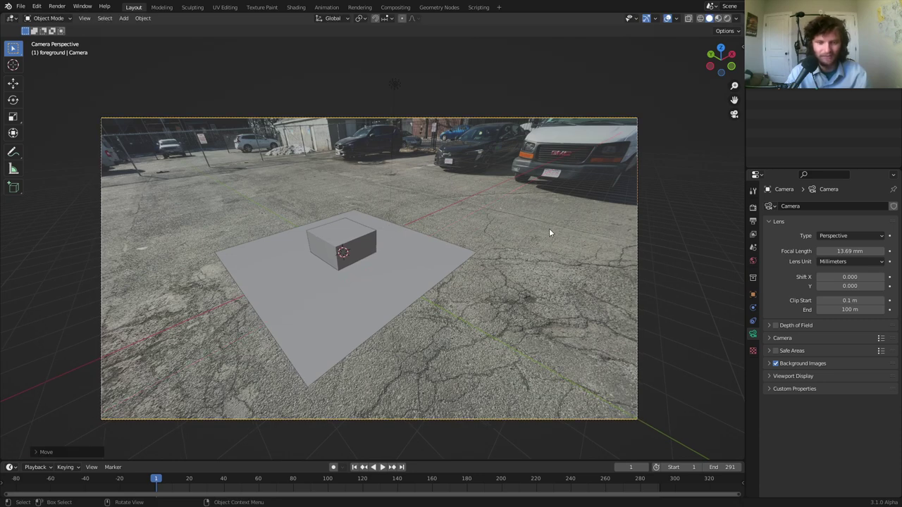
Try rotating the camera about the Z axis, and undo the rotation.
key(r)
key(z)
click(504, 166)
key(ctrl+z)
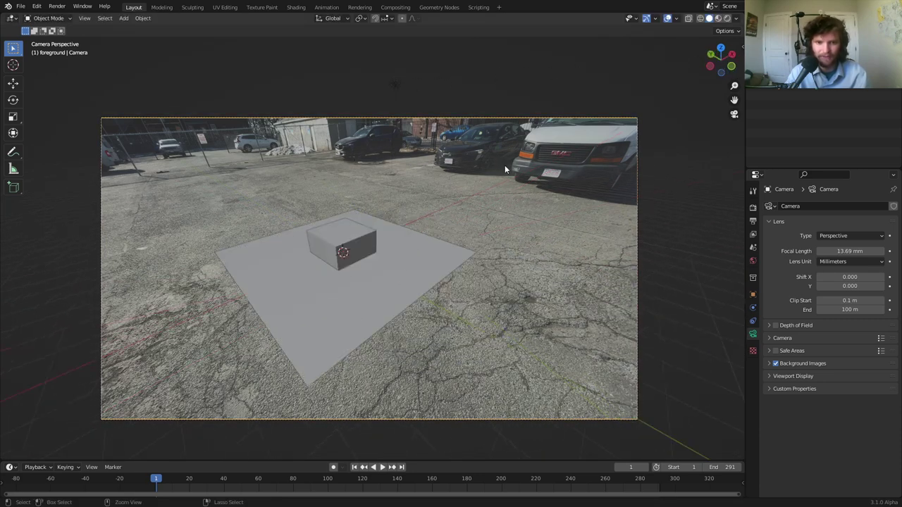
Move the camera slightly further along negative X to place the ground plane nearer the middle of the frame.
key(g)
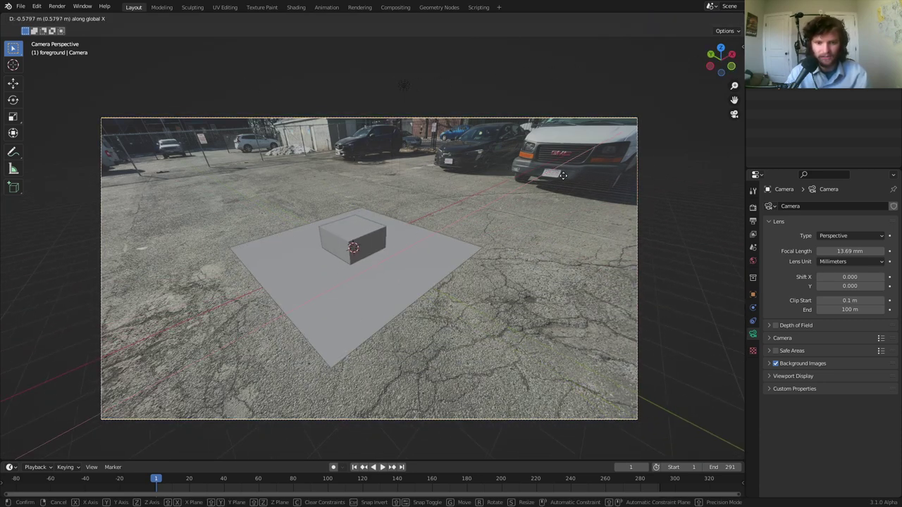
click(534, 191)
Delete the cube on the ground plane and play the footage to check the remaining plane.
click(386, 228)
key(x)
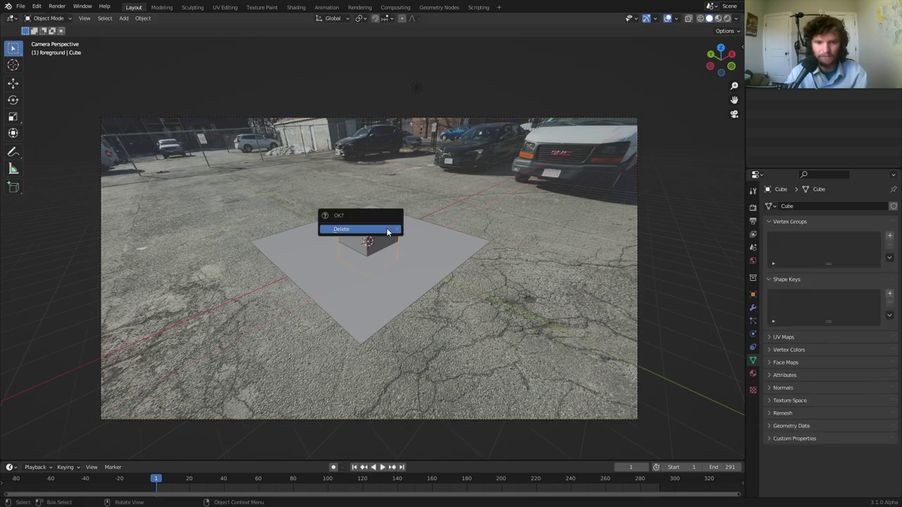
click(387, 228)
key(space)
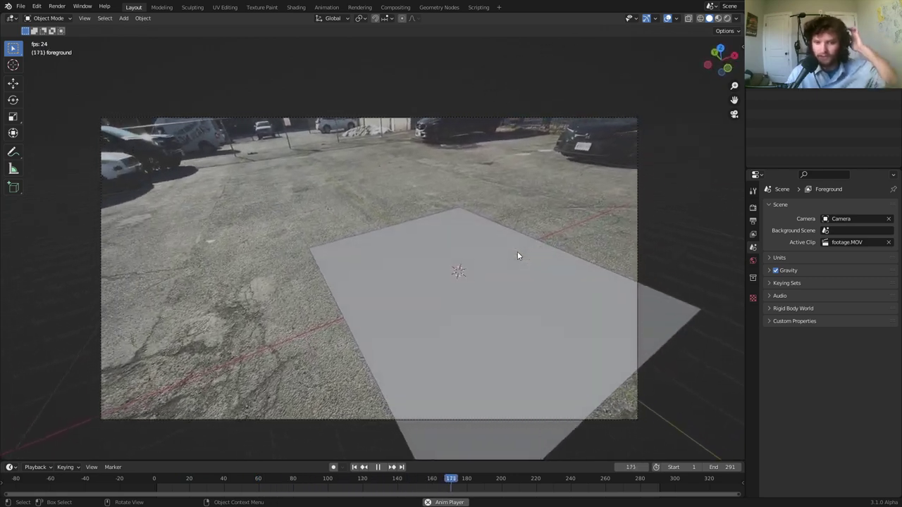
Stop playback, add a torus, raise it along Z above the ground plane, and tilt it freely.
click(517, 252)
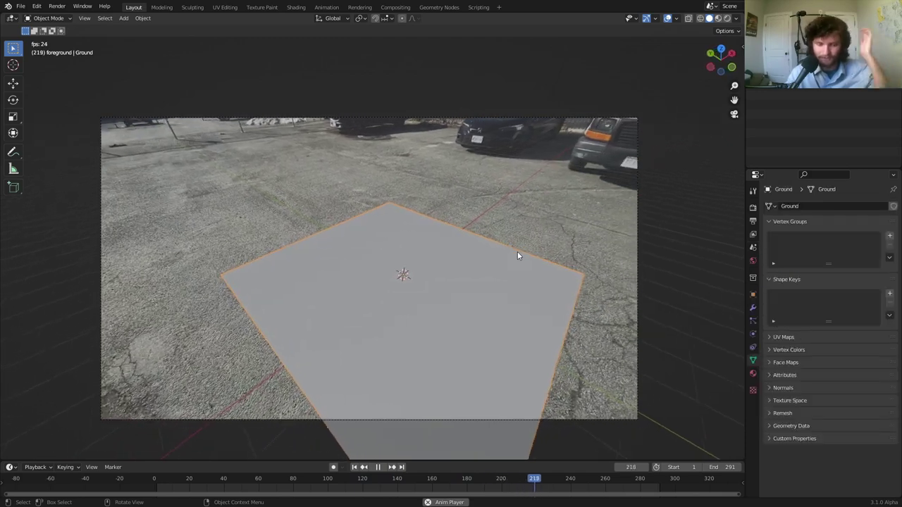
key(Escape)
key(shift+a)
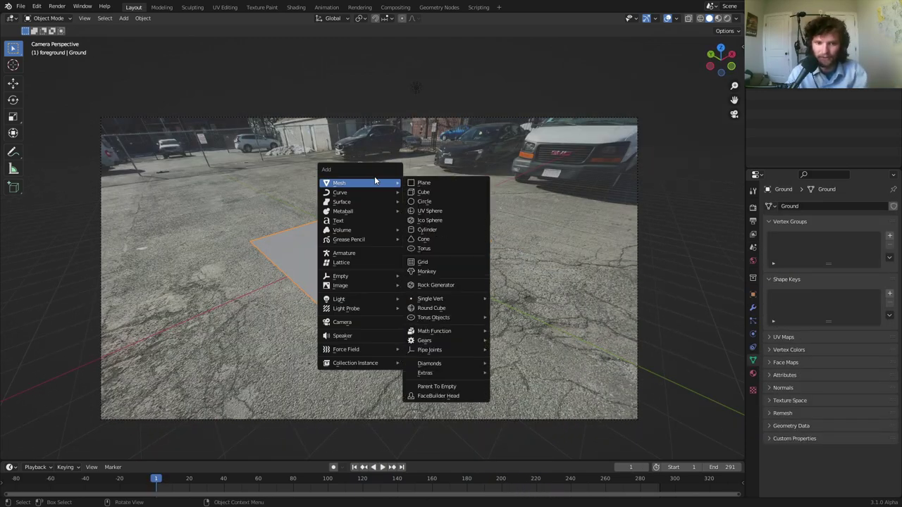
click(425, 248)
key(g)
key(z)
click(428, 206)
key(r)
key(r)
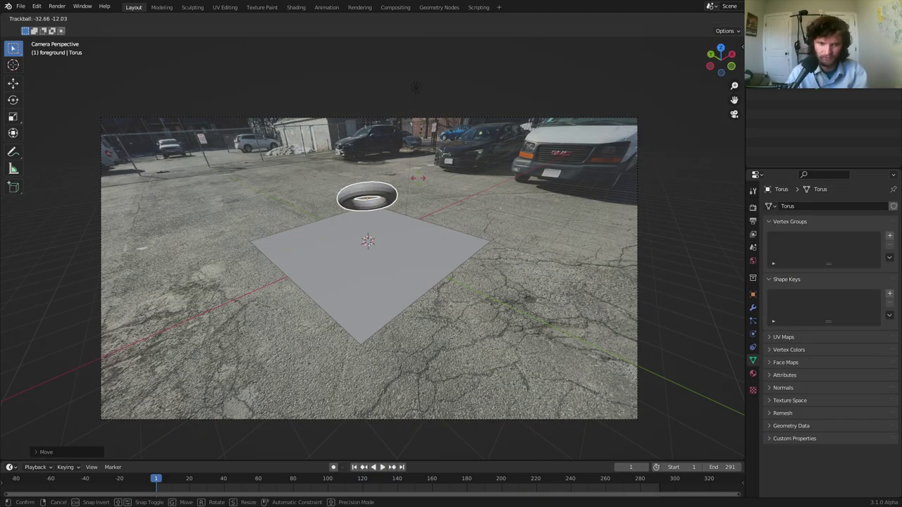
click(397, 175)
Play the footage to check how the torus sticks to the scene, and delete the torus.
key(space)
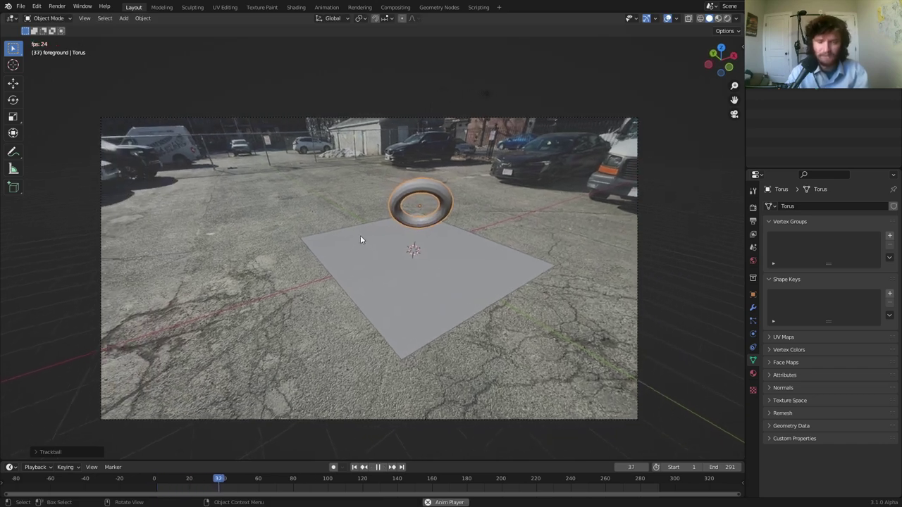
key(x)
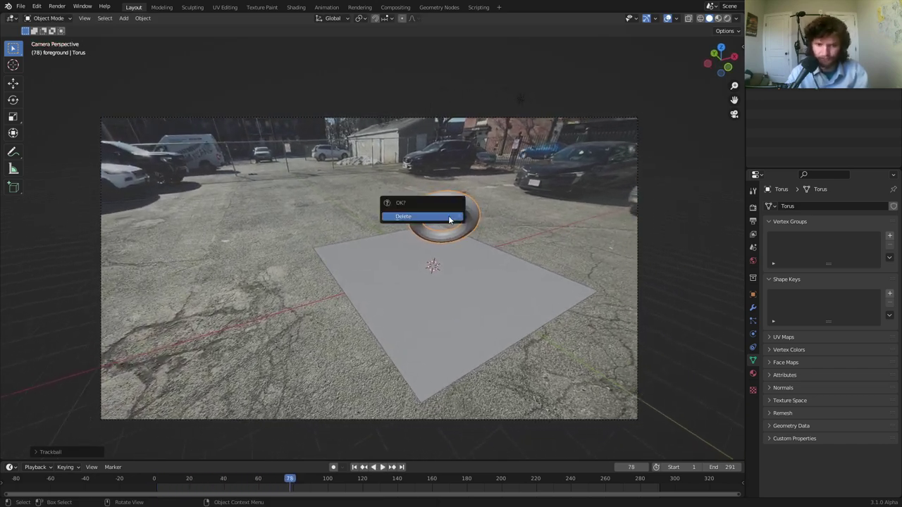
click(448, 216)
key(Escape)
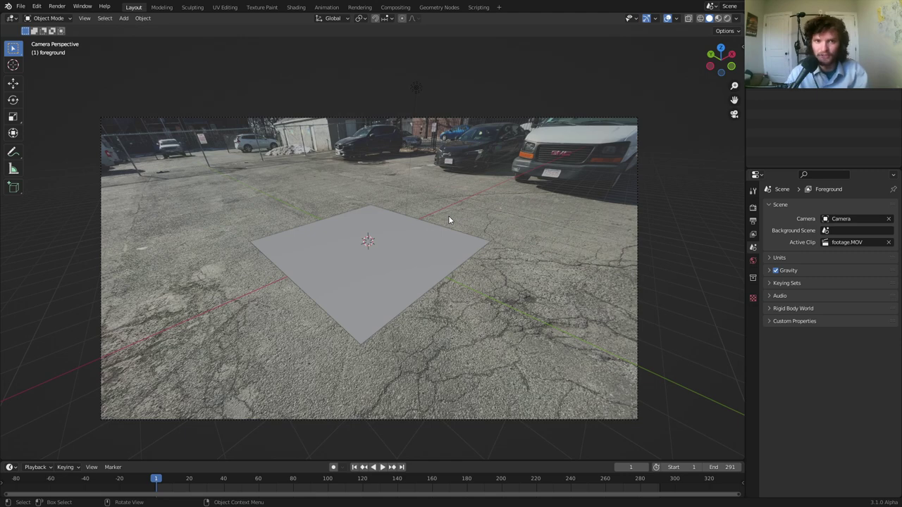
Scale up the ground plane in two passes, the second by about 1.23, to cover most of the foreground asphalt.
click(437, 262)
key(s)
click(536, 237)
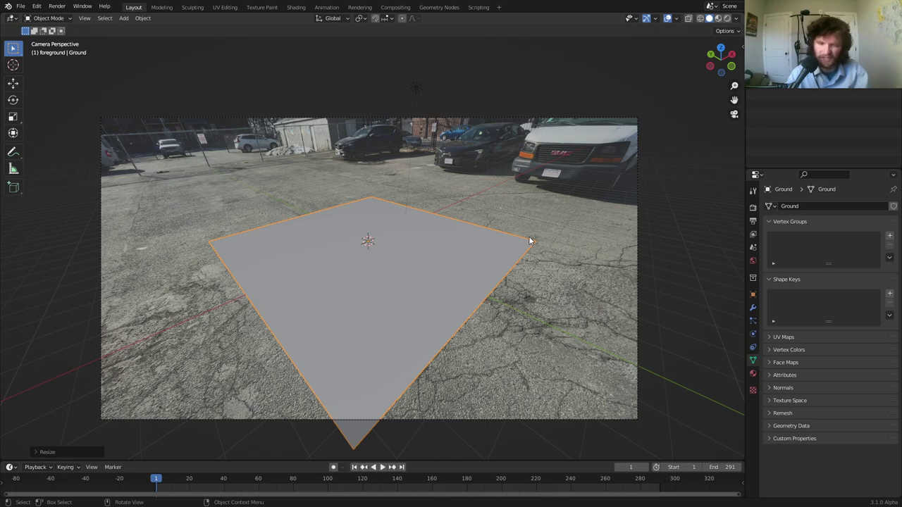
shift+middle_drag(420, 240, 417, 242)
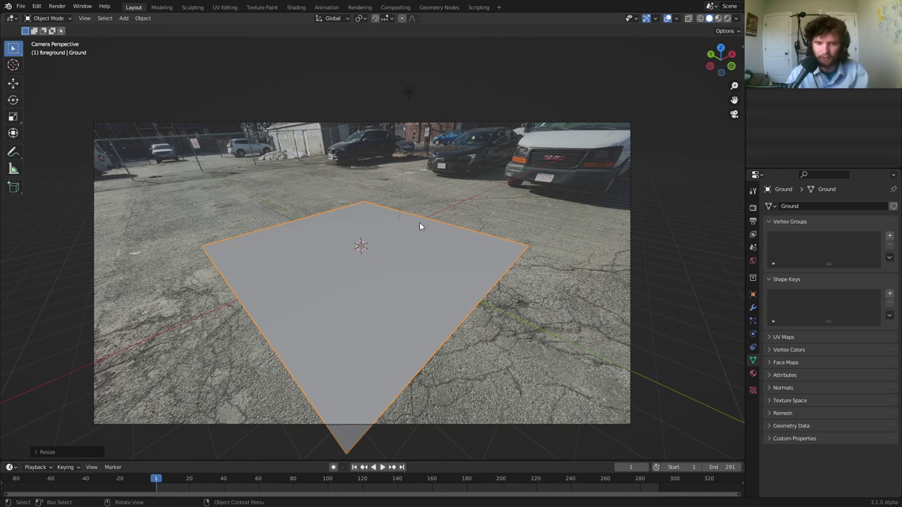
key(s)
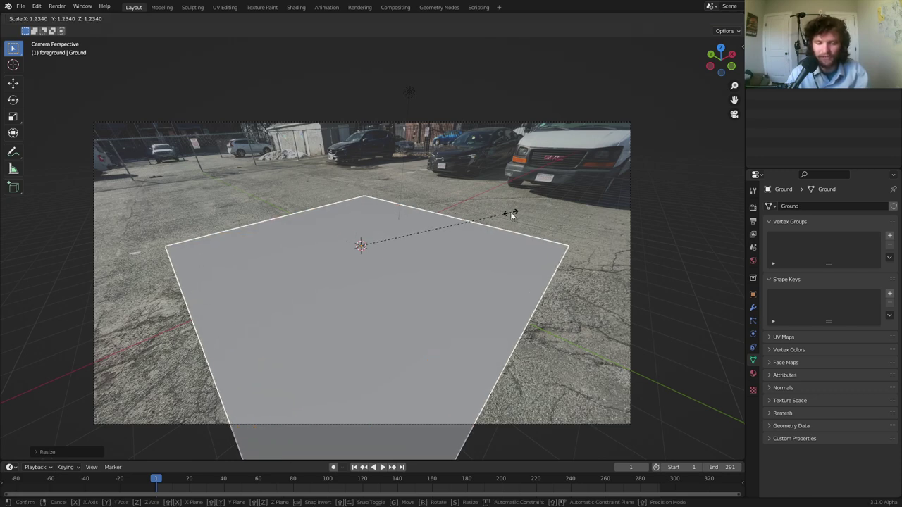
click(510, 211)
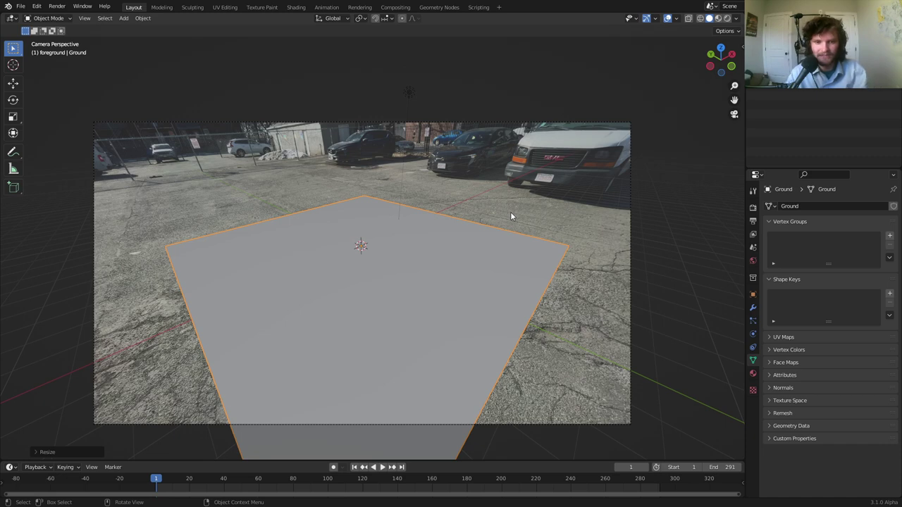
Try shrinking the ground plane to a small patch, and undo the scaling.
key(s)
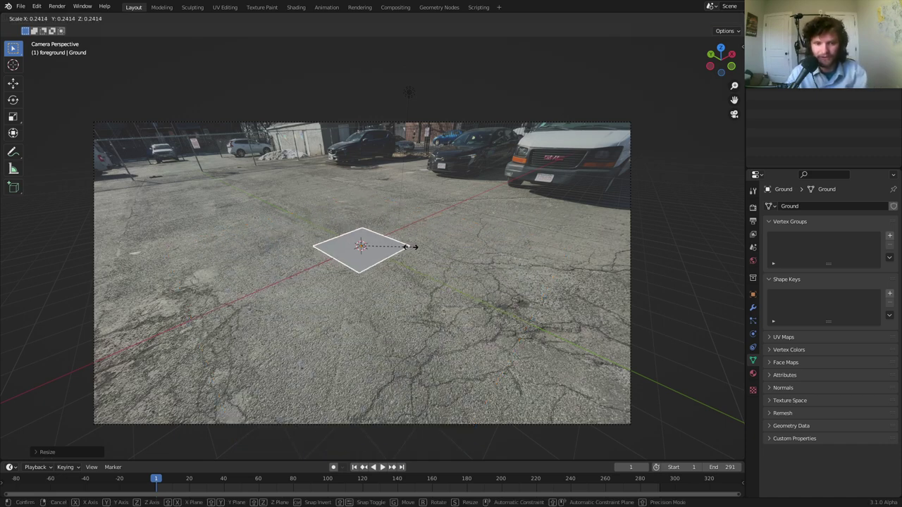
click(364, 280)
key(ctrl+z)
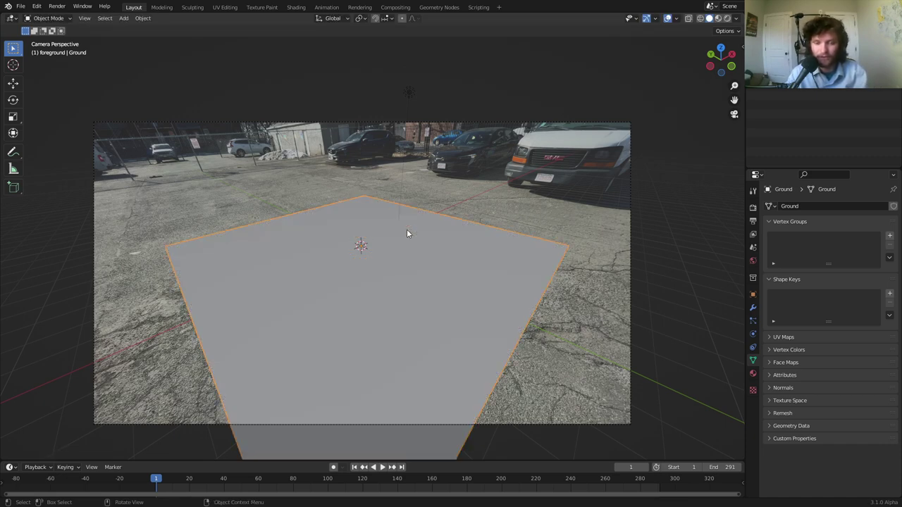
Play the footage to check the enlarged ground plane, and shift the plane slightly away from the 3D cursor.
key(space)
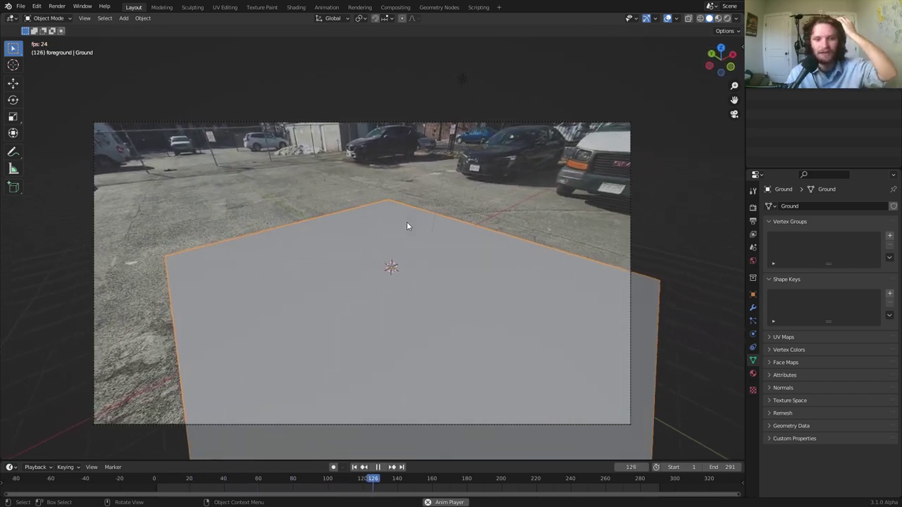
key(Escape)
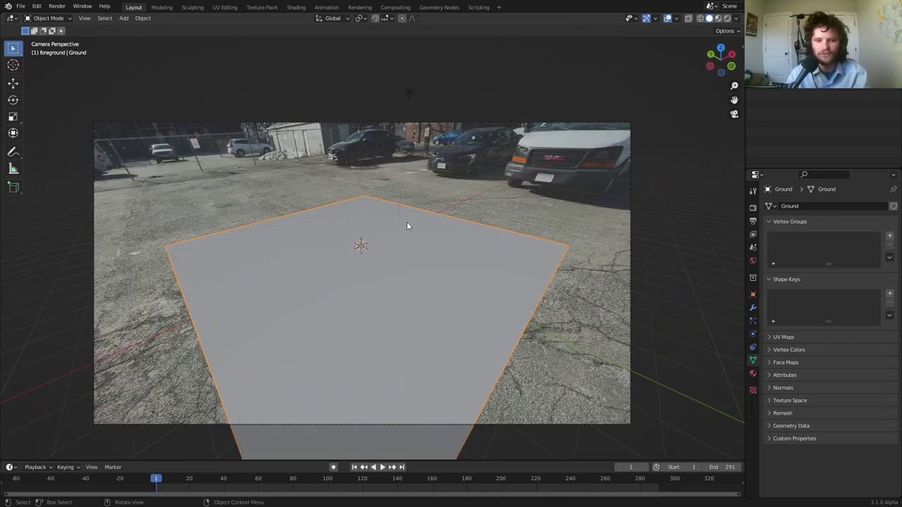
key(g)
click(393, 220)
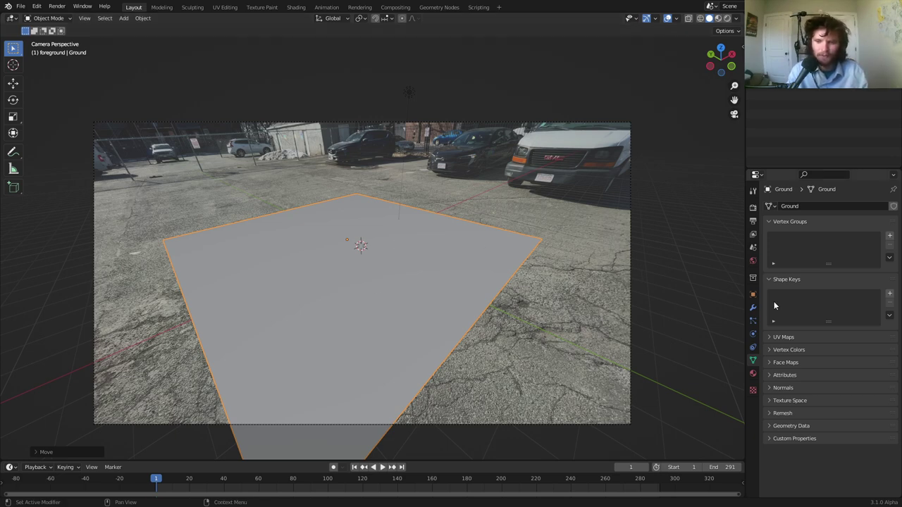
Add a Subdivision Surface modifier to the ground plane and set its type to Simple.
click(754, 310)
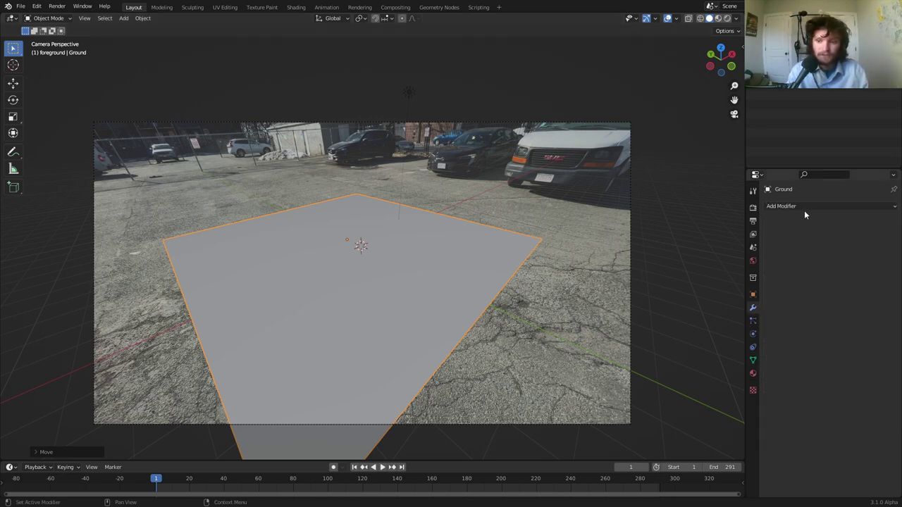
key(Tab)
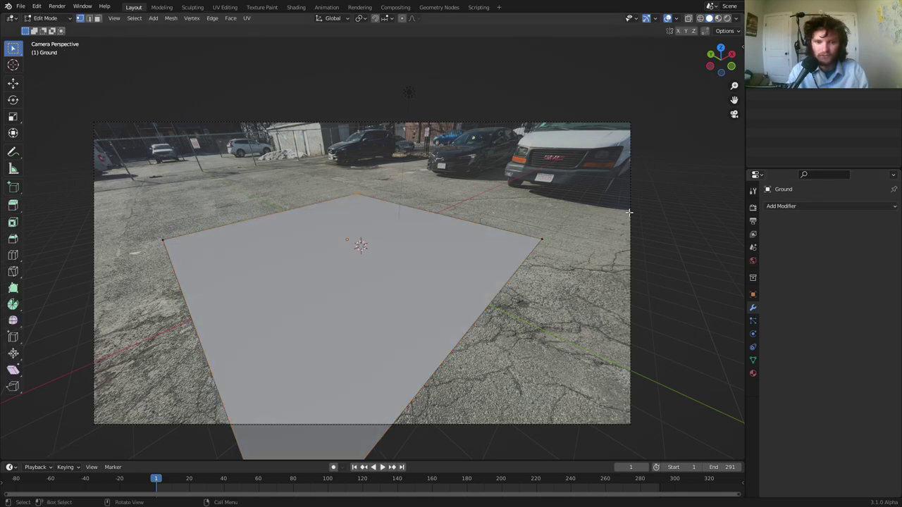
key(Tab)
click(813, 207)
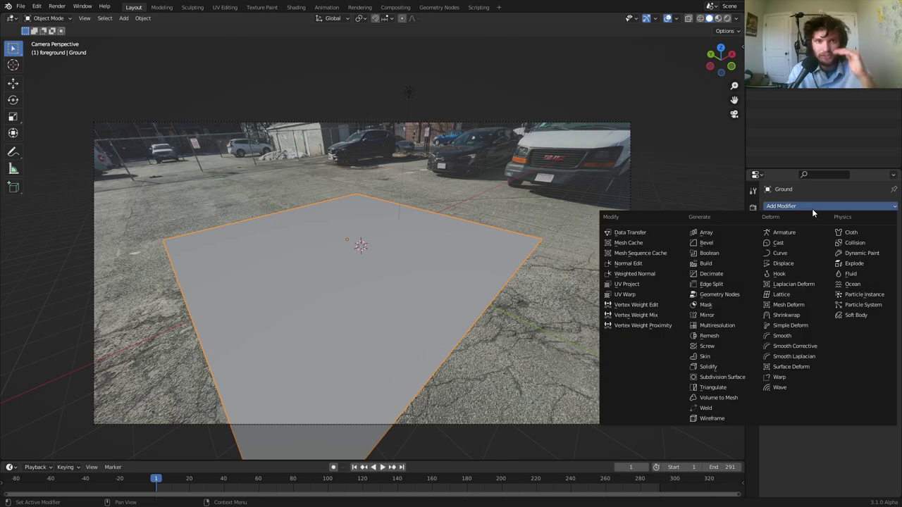
click(723, 377)
click(846, 236)
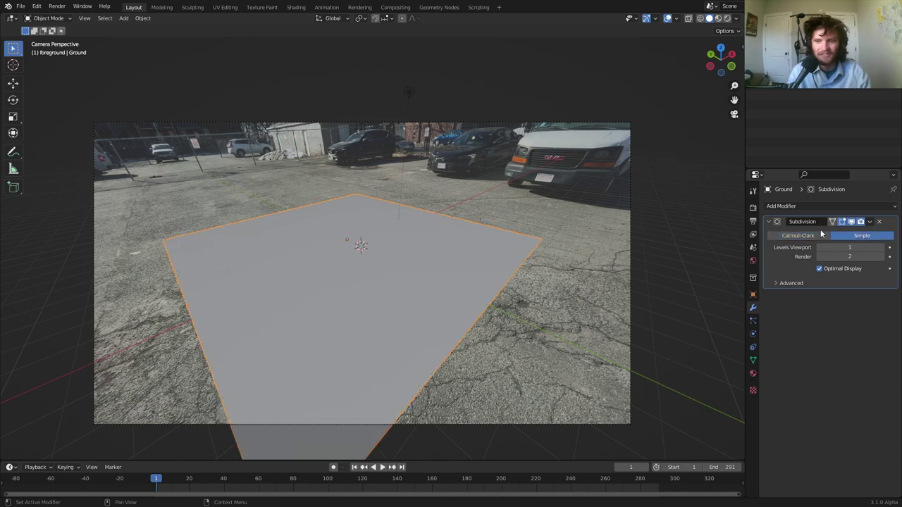
Try Catmull-Clark subdivision with 3 viewport levels on the ground plane, and switch back to Simple.
click(811, 235)
click(839, 235)
click(822, 237)
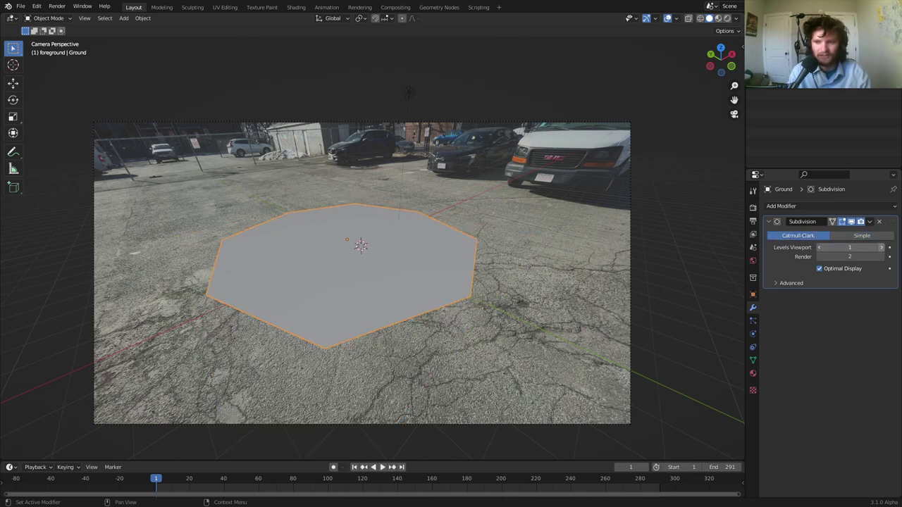
click(881, 248)
click(881, 248)
click(843, 238)
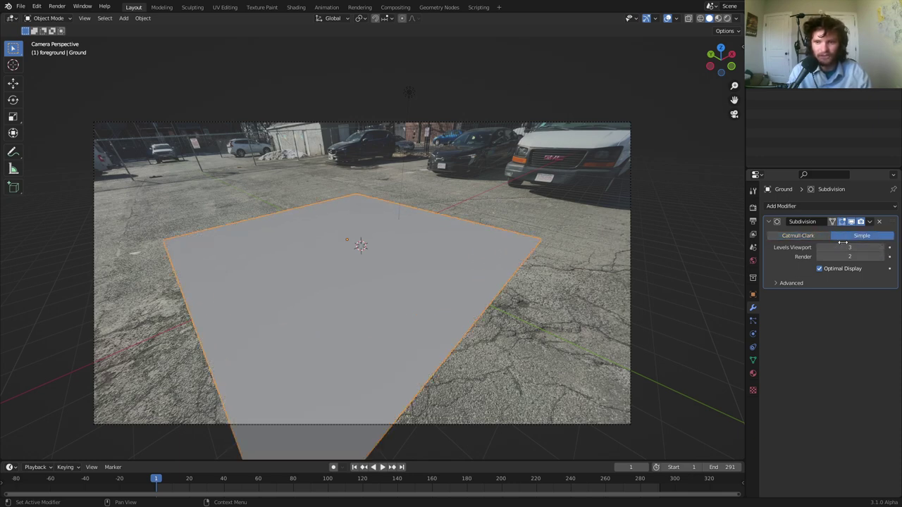
Set the Subdivision modifier's viewport levels to 4.
click(821, 248)
click(821, 248)
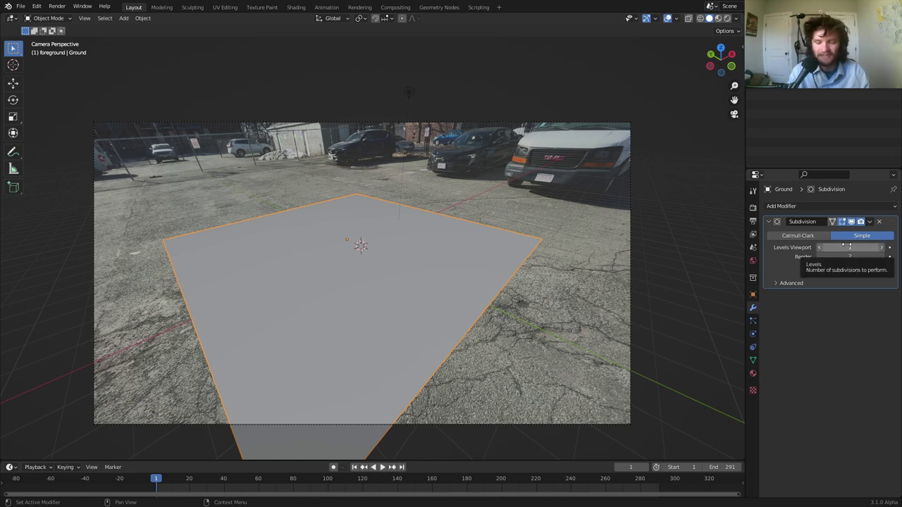
drag(849, 248, 887, 248)
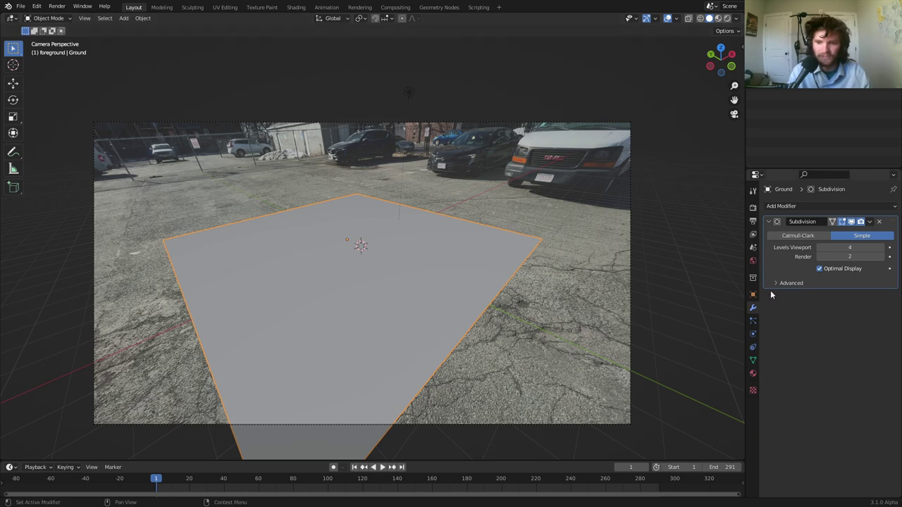
Switch the render engine to Cycles and set its device to GPU Compute.
click(753, 221)
click(831, 208)
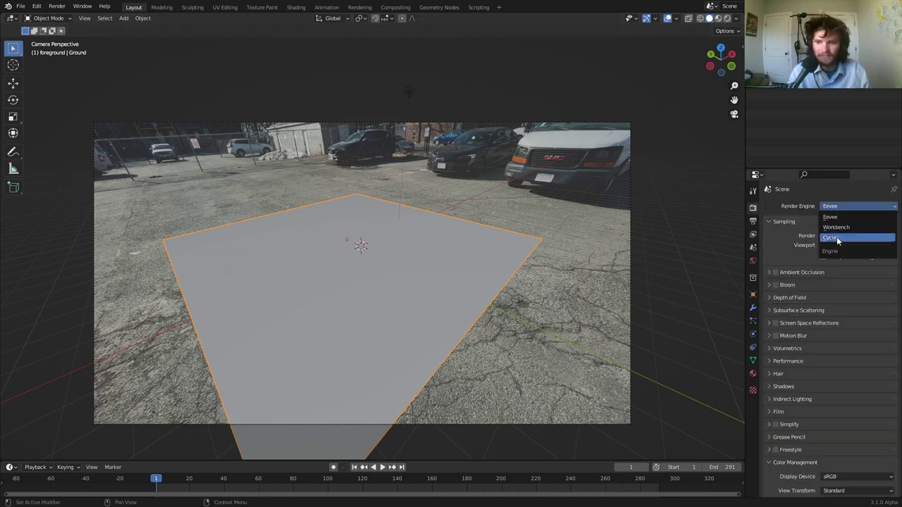
click(831, 238)
click(836, 230)
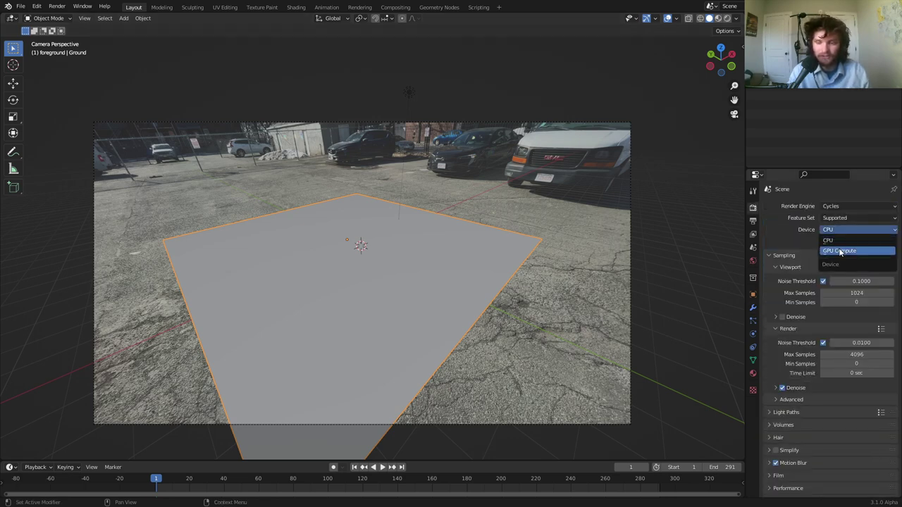
click(839, 251)
Set the Cycles feature set to Experimental and enable Adaptive Subdivision on the ground plane's Subdivision modifier.
click(832, 219)
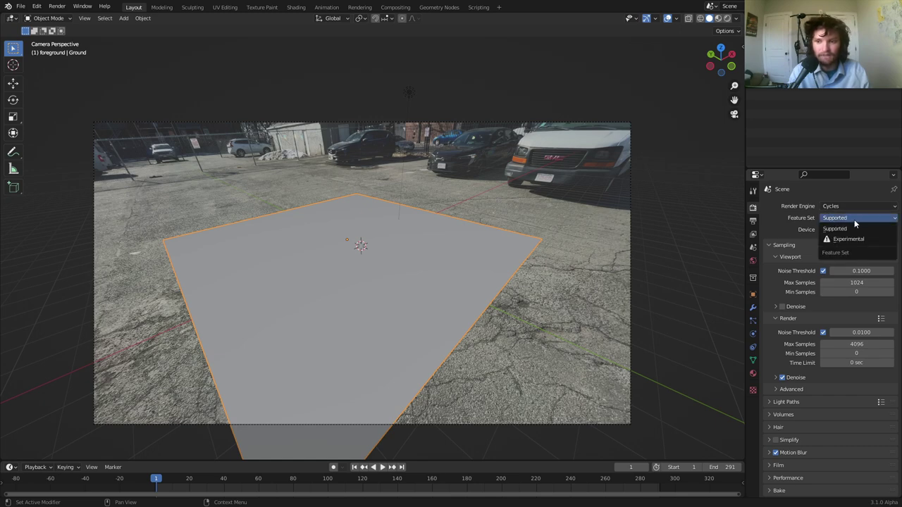
click(852, 237)
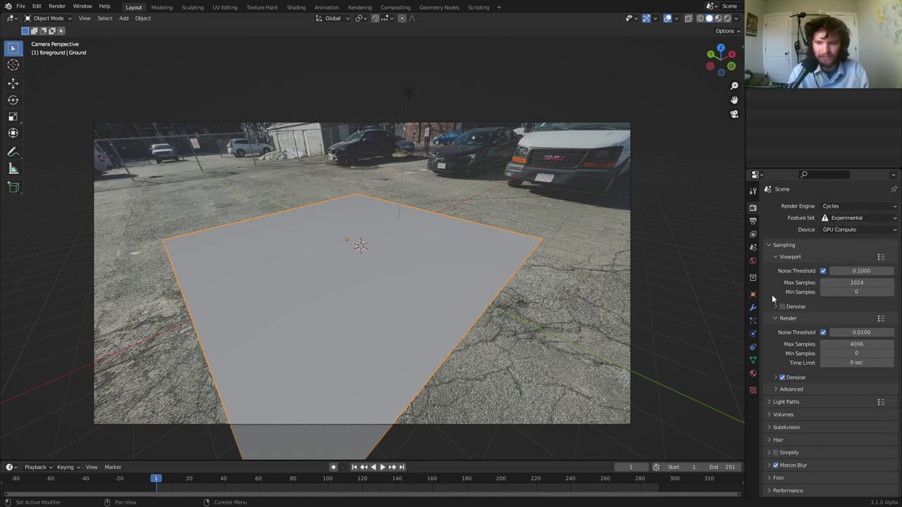
click(753, 308)
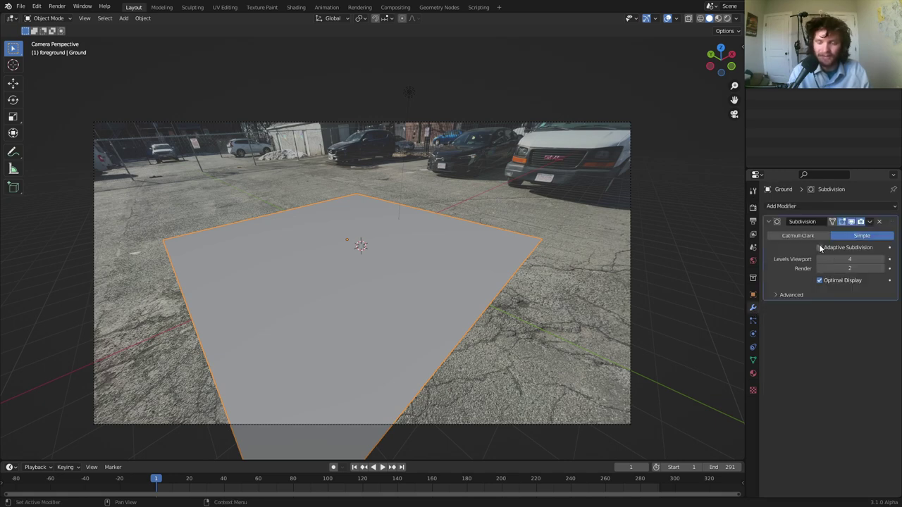
click(820, 248)
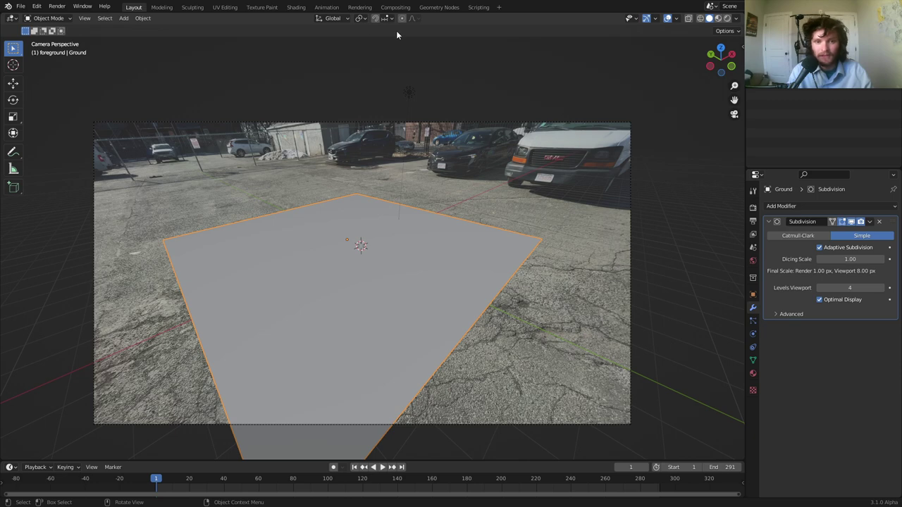
Open the Shading workspace and create a new material named crater for the ground plane.
click(296, 8)
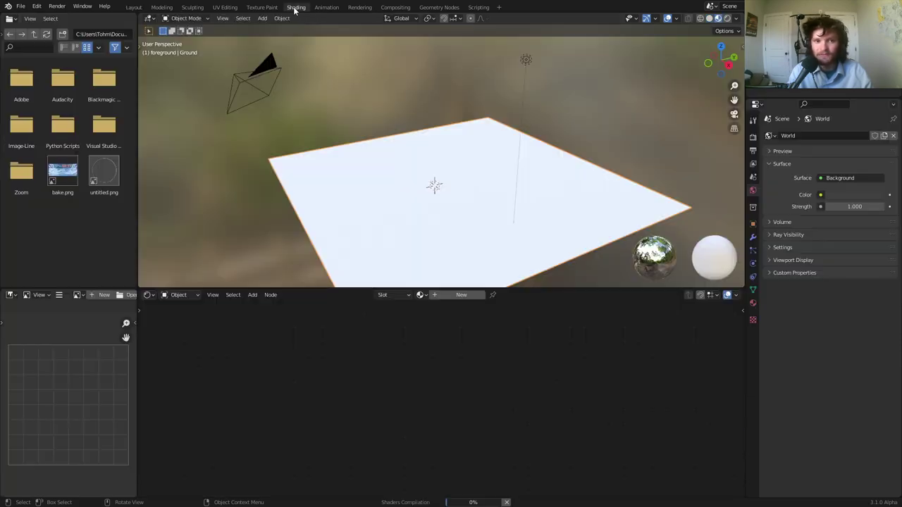
click(462, 295)
double_click(433, 294)
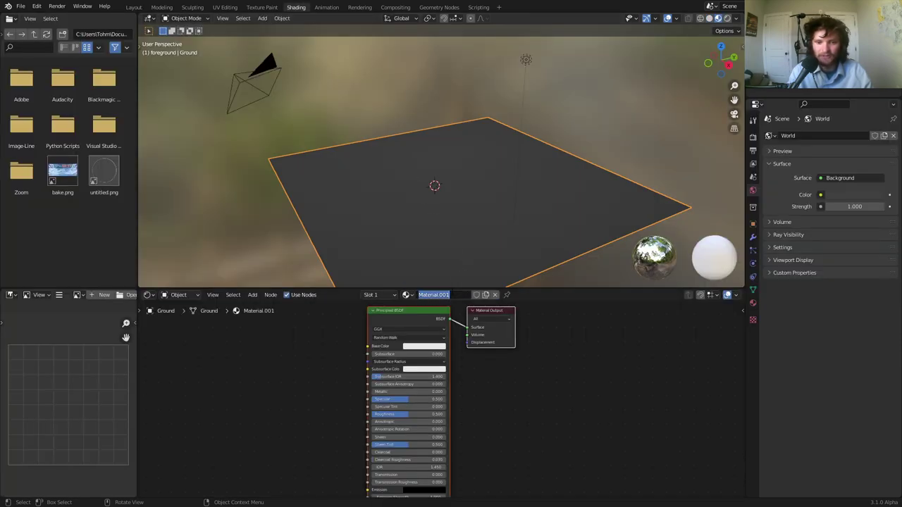
text(crater)
key(Return)
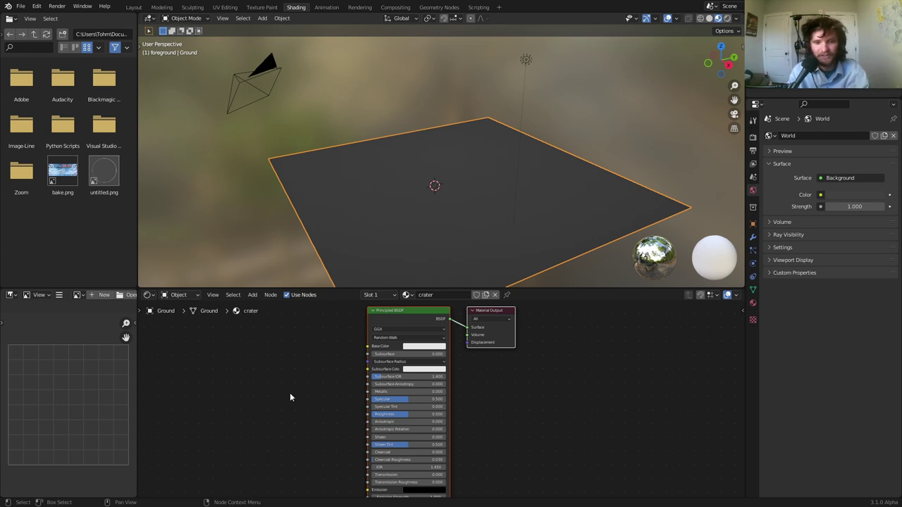
Add a Texture Coordinate node ahead of the Principled BSDF and preview its UV output through a viewer.
drag(302, 394, 380, 348)
middle_drag(336, 347, 439, 373)
key(shift+a)
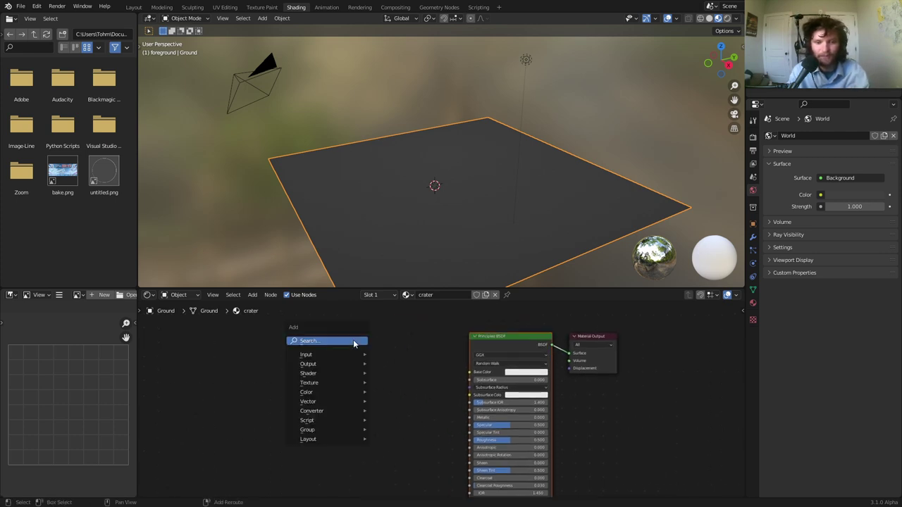
click(354, 342)
text(coo)
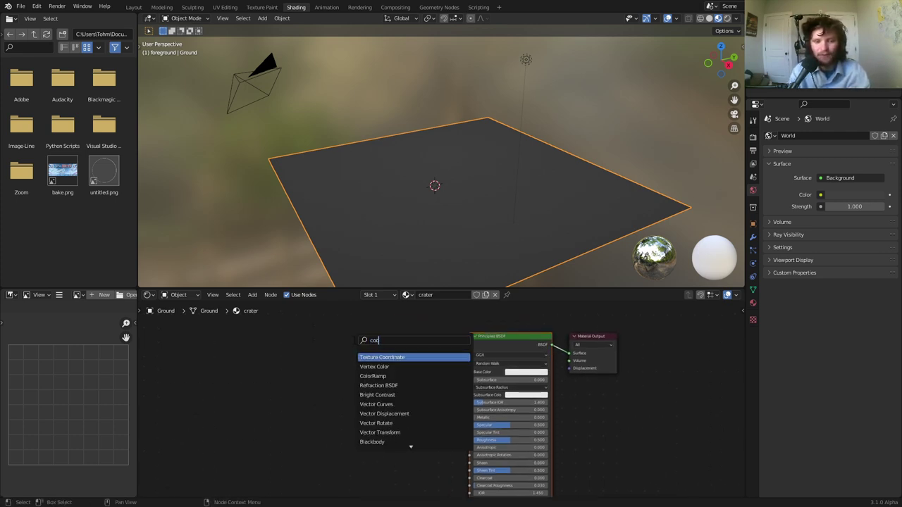
key(Return)
click(254, 346)
ctrl+shift+click(254, 346)
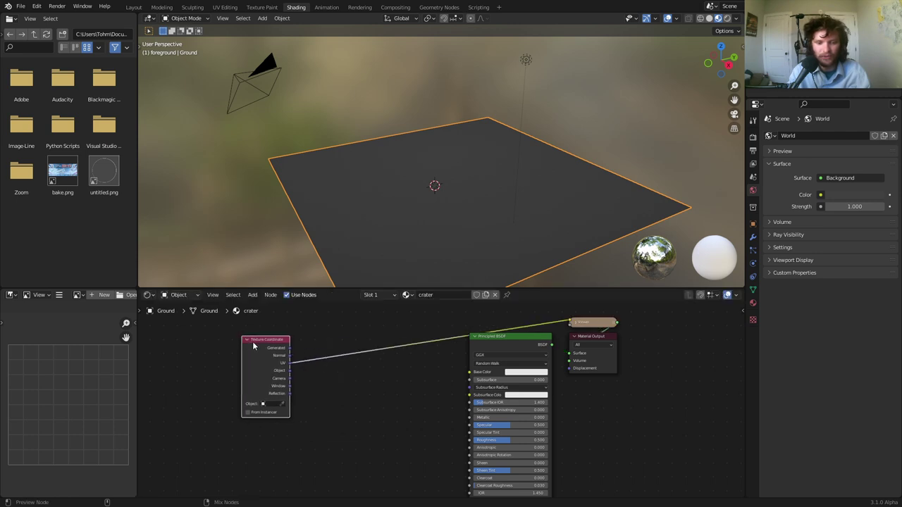
Switch the viewport to rendered shading and preview the Texture Coordinate node's outputs, ending on Object.
click(727, 18)
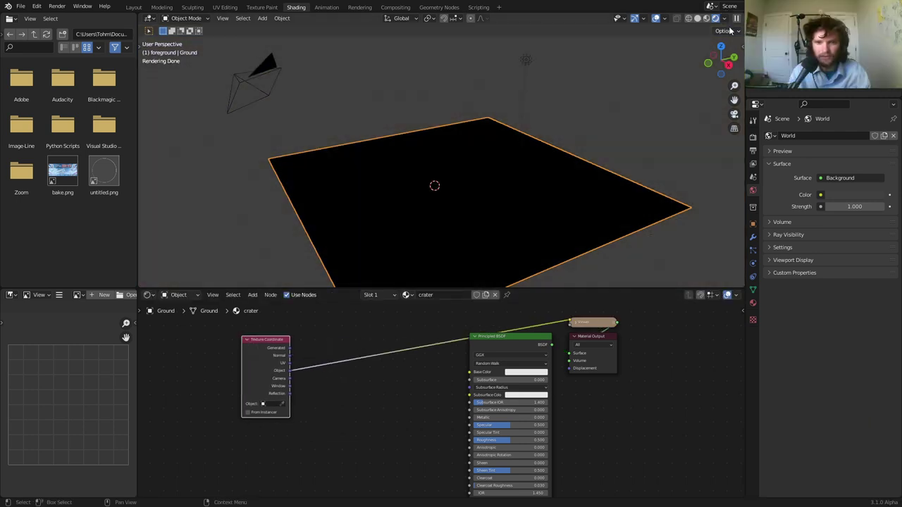
ctrl+shift+click(255, 358)
ctrl+shift+click(255, 359)
ctrl+shift+click(257, 359)
middle_drag(466, 230, 529, 224)
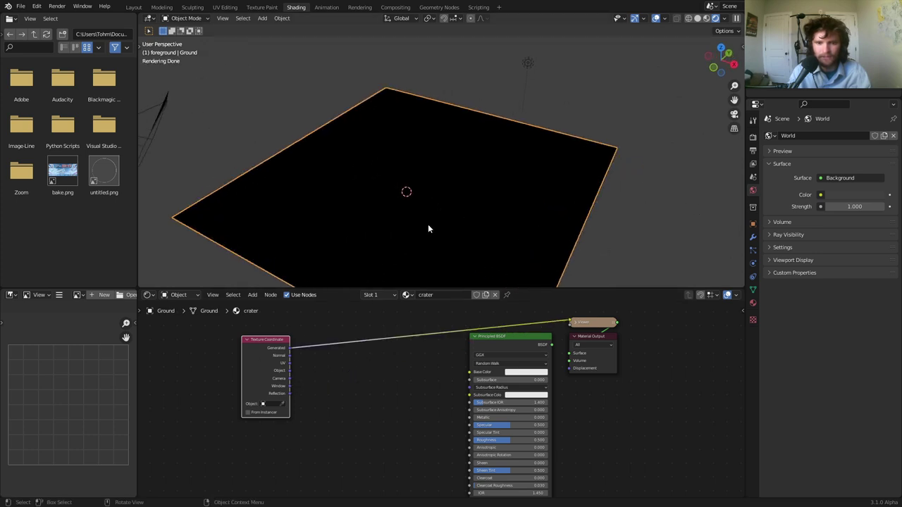
scroll(428, 225, down, 1)
ctrl+shift+click(268, 346)
ctrl+shift+click(268, 346)
ctrl+shift+click(268, 346)
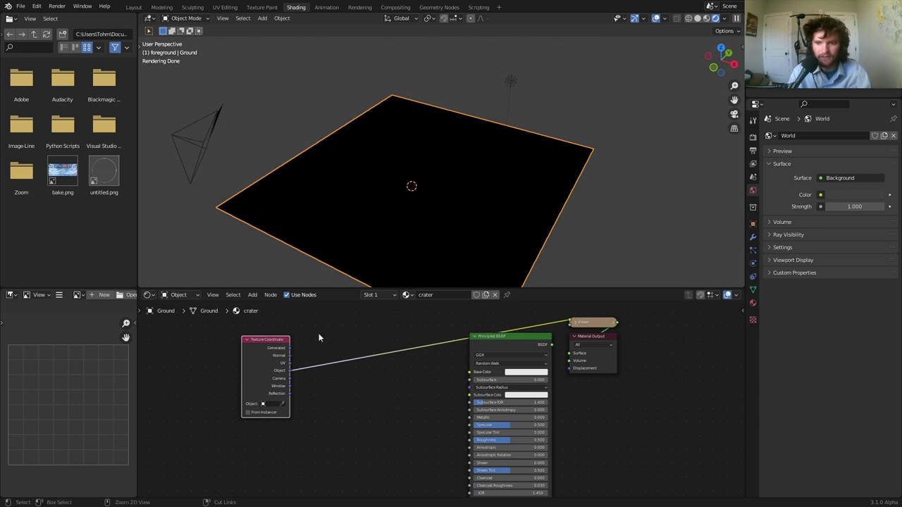
Try a new default material on the ground plane in place of crater.
click(752, 238)
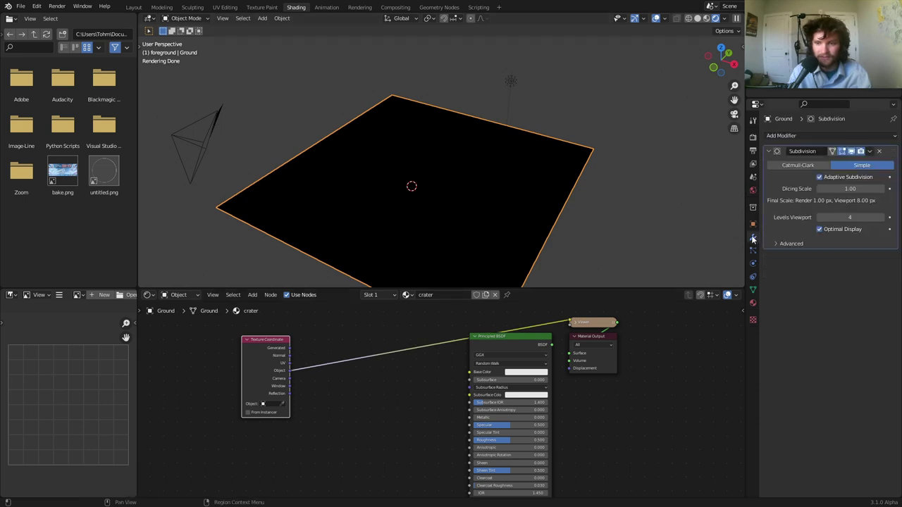
click(485, 295)
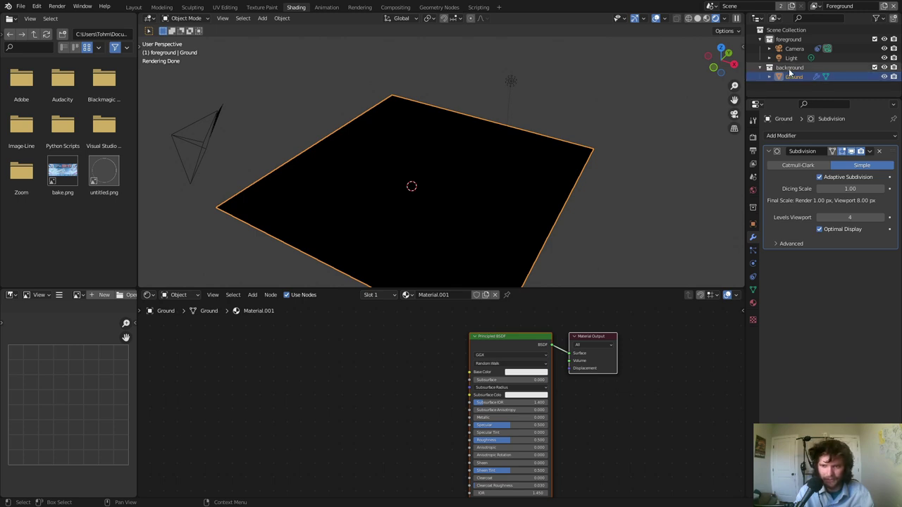
Delete the foreground and background collections while keeping their objects, and remove the Background view layer.
click(789, 68)
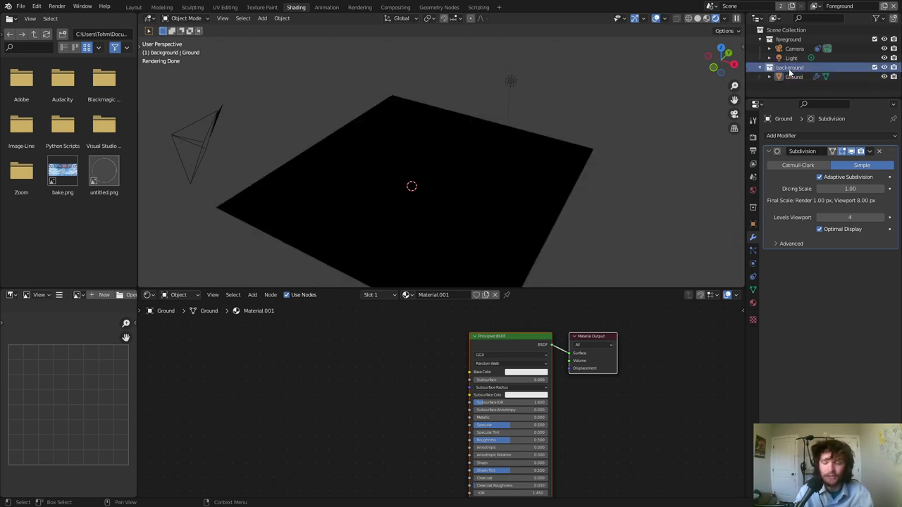
key(x)
click(815, 6)
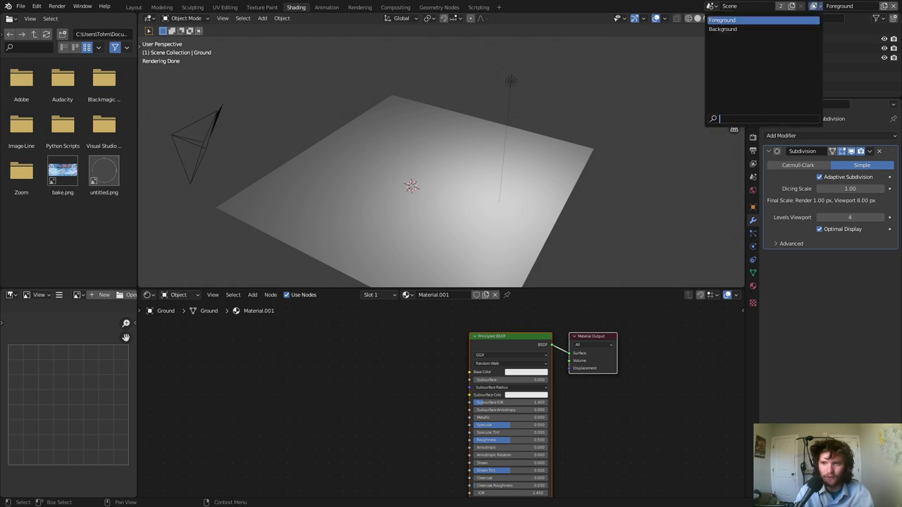
click(811, 28)
click(894, 5)
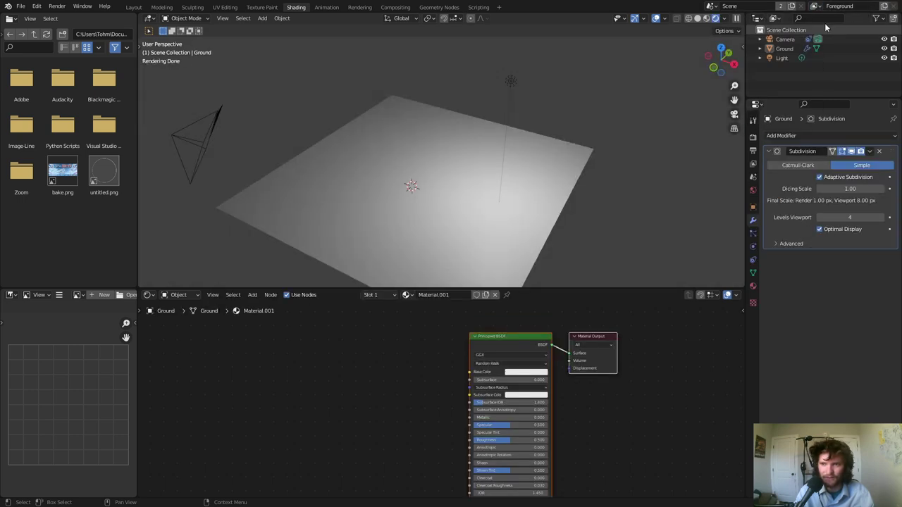
Rename the remaining view layer as main.
click(838, 5)
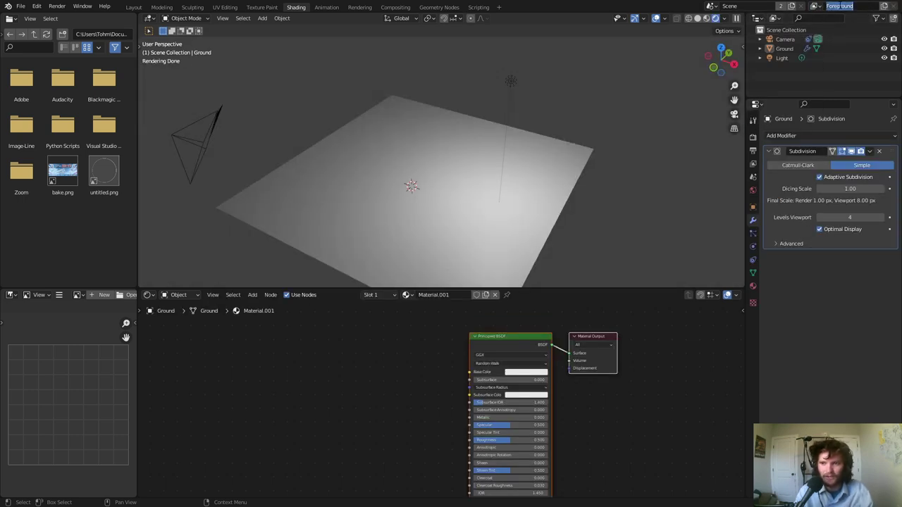
text(main)
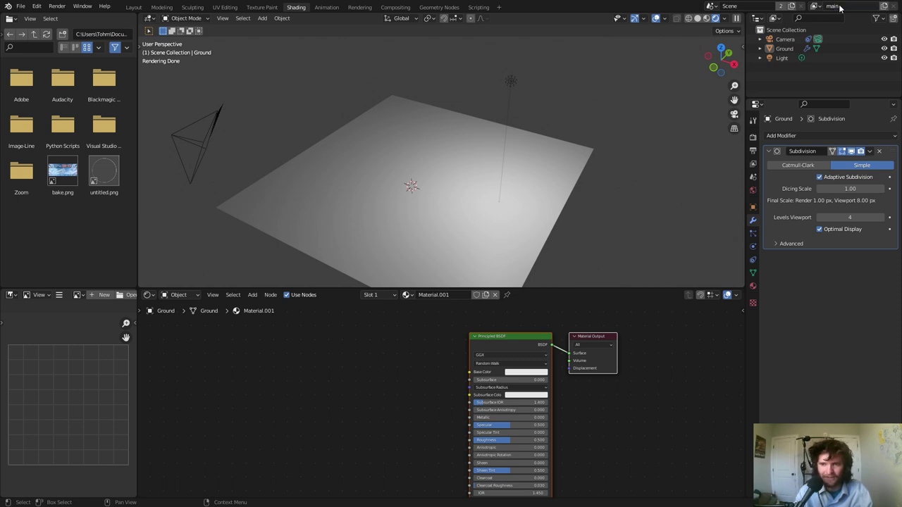
key(Return)
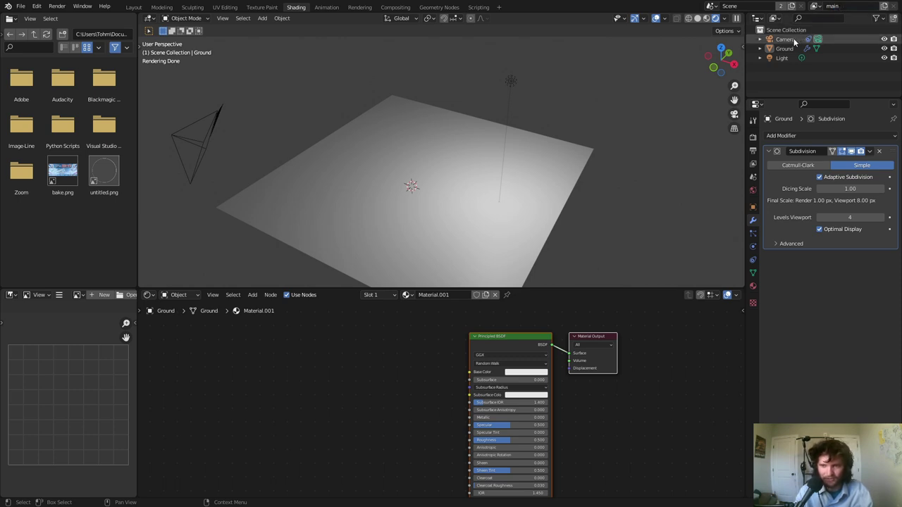
Assign the existing crater material to the ground plane again.
click(784, 49)
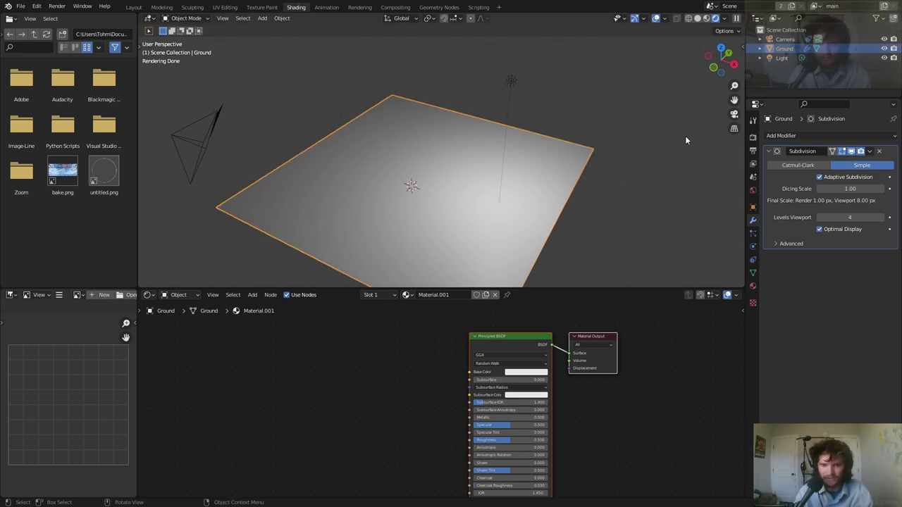
click(406, 295)
click(416, 308)
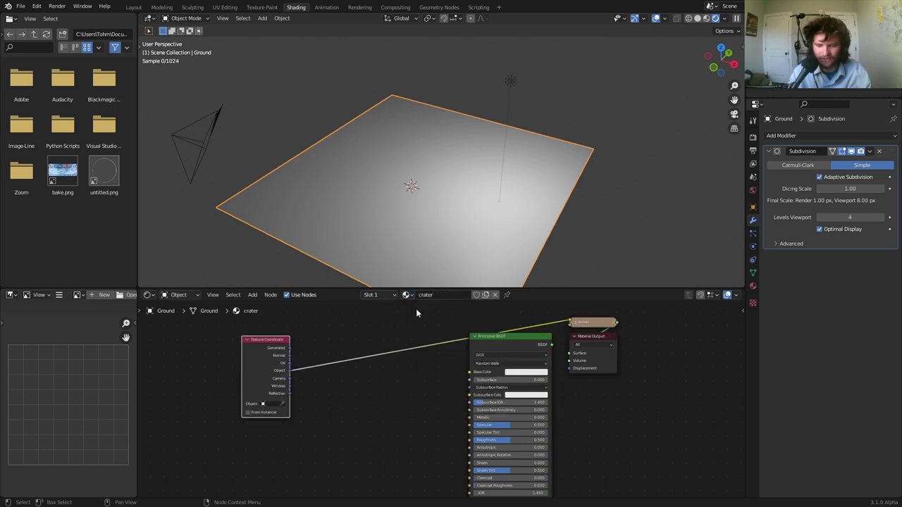
middle_drag(318, 389, 388, 406)
scroll(387, 208, down, 4)
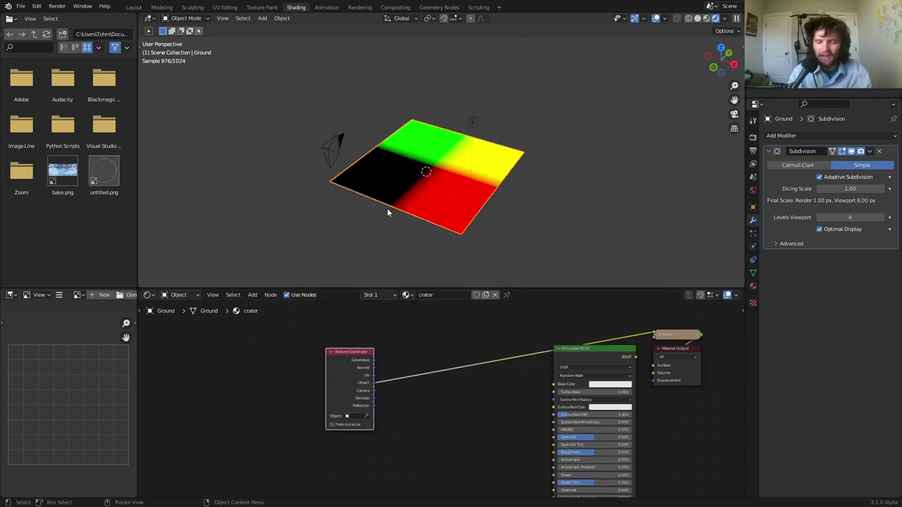
scroll(387, 208, up, 3)
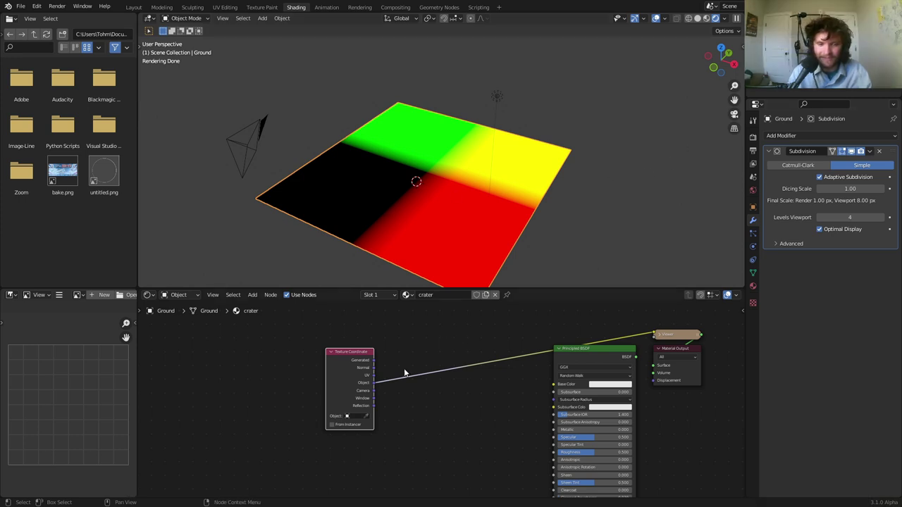
scroll(367, 371, up, 2)
Cycle the preview through the Texture Coordinate outputs back to Object, and move the node farther from the Principled BSDF.
ctrl+shift+click(327, 351)
ctrl+shift+click(327, 351)
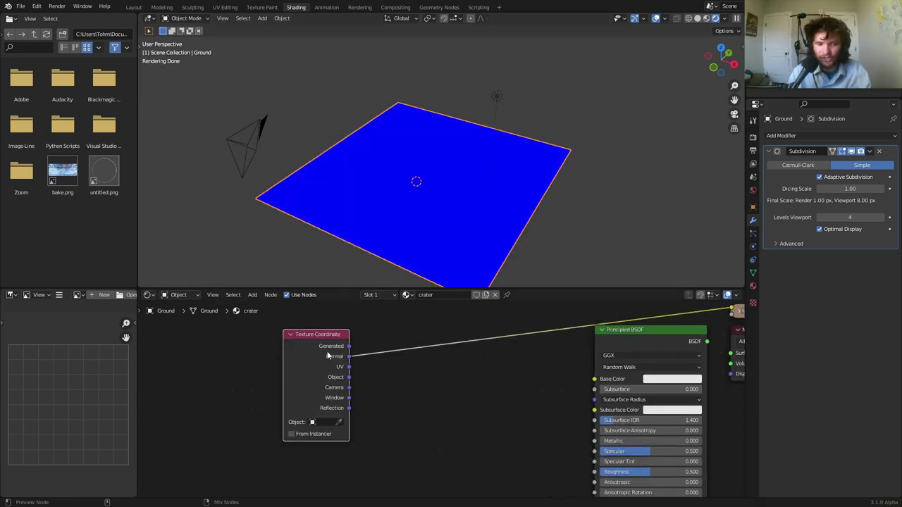
ctrl+shift+click(327, 351)
ctrl+shift+click(327, 351)
drag(324, 350, 231, 348)
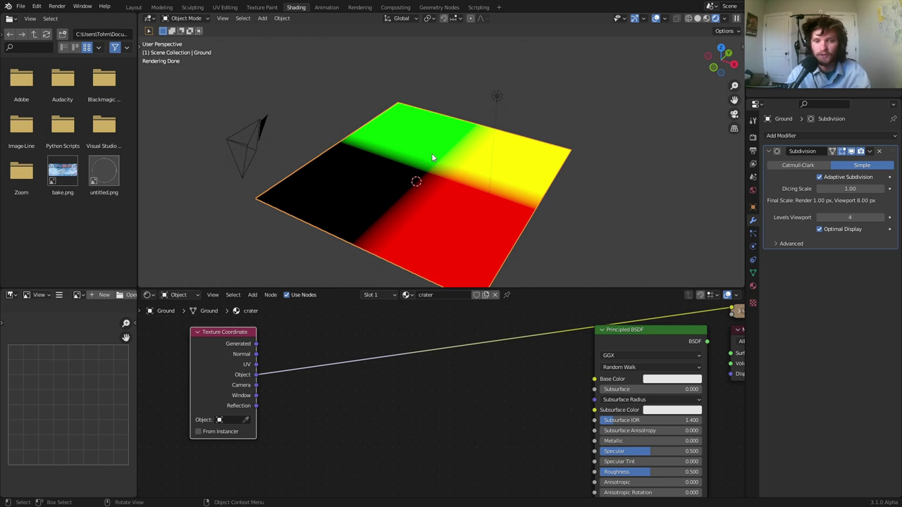
Insert a Vector Math node set to Length after the Texture Coordinate's Object output and preview its value on the plane.
scroll(425, 176, up, 2)
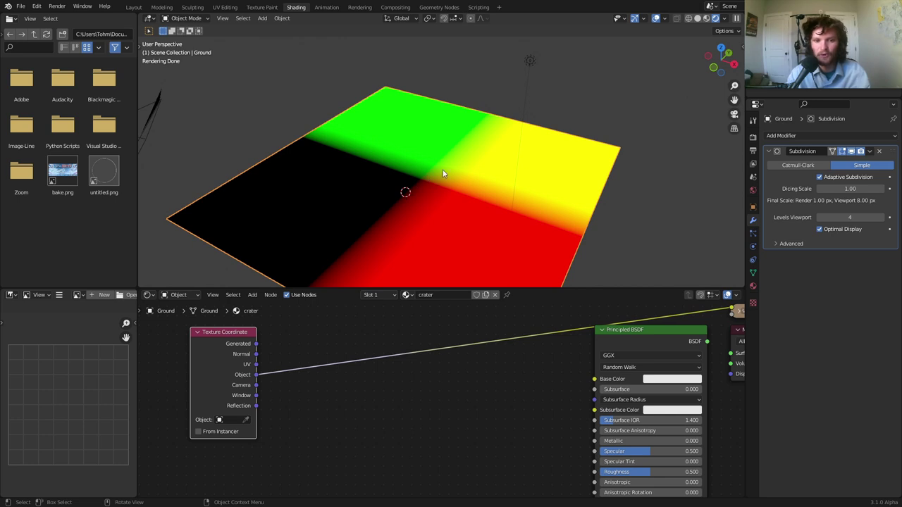
key(shift+a)
text(vec)
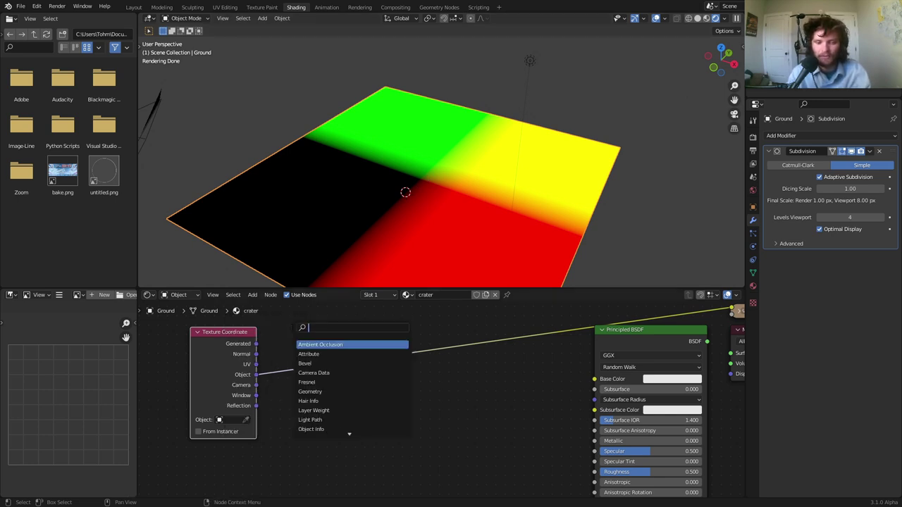
key(Return)
click(326, 360)
click(326, 359)
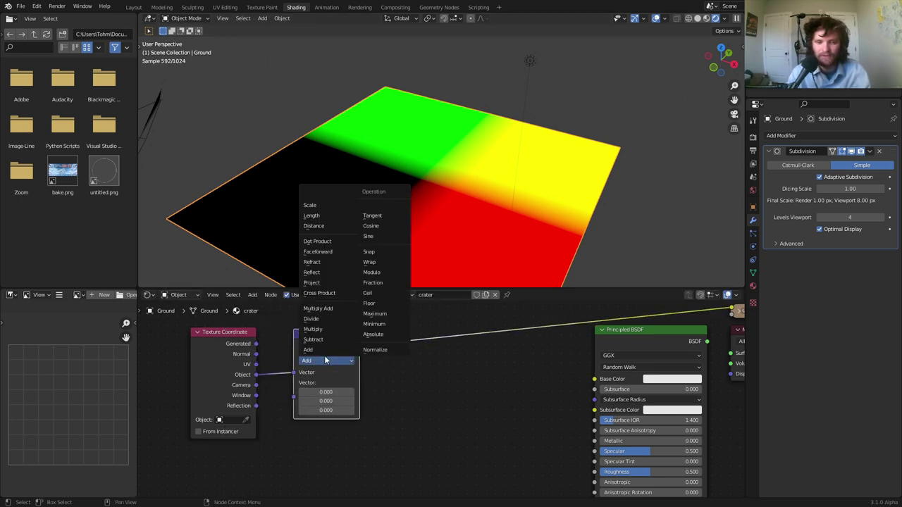
click(317, 216)
click(324, 358)
click(315, 340)
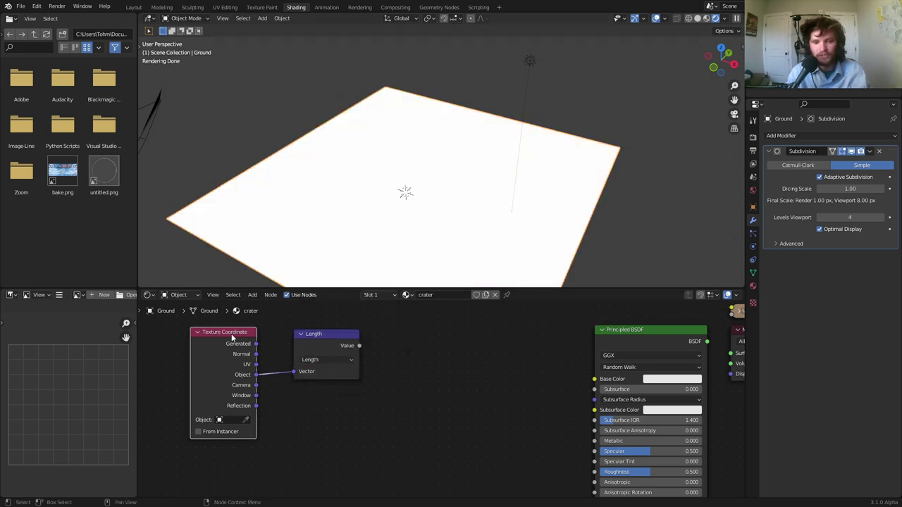
ctrl+shift+click(333, 345)
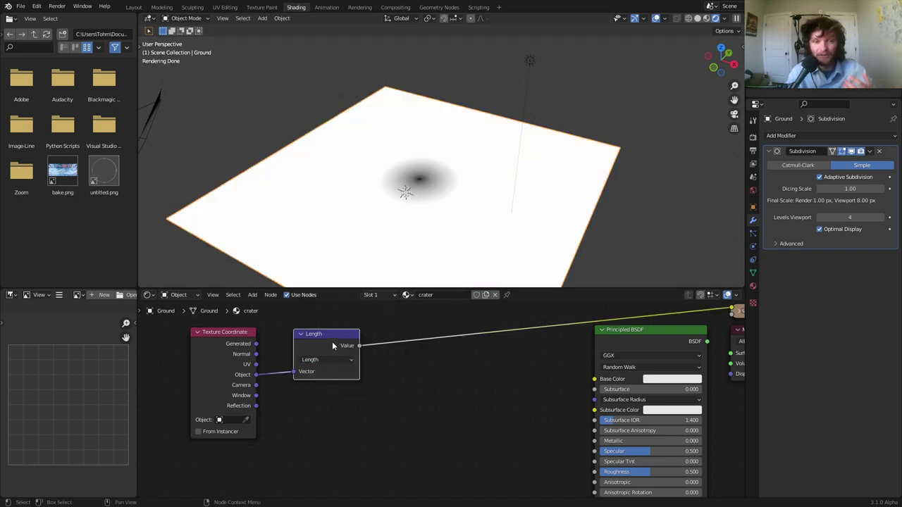
scroll(379, 204, up, 5)
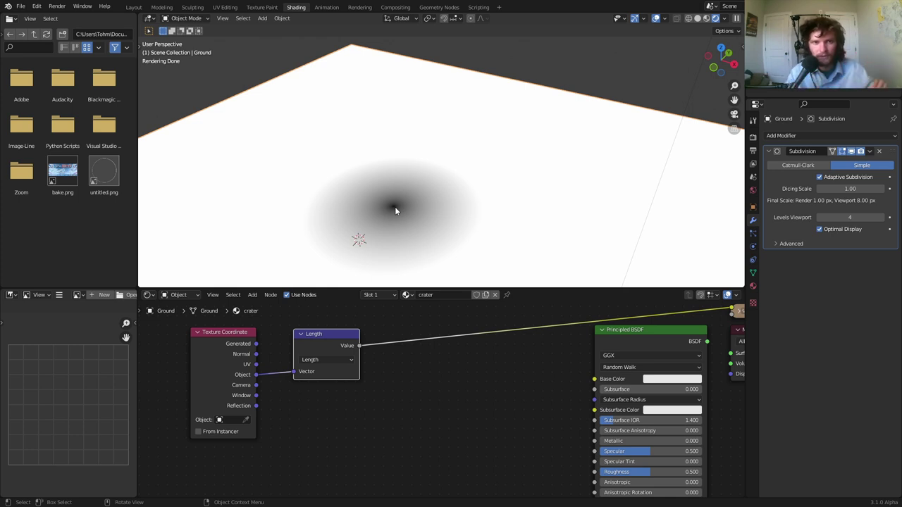
scroll(425, 187, down, 5)
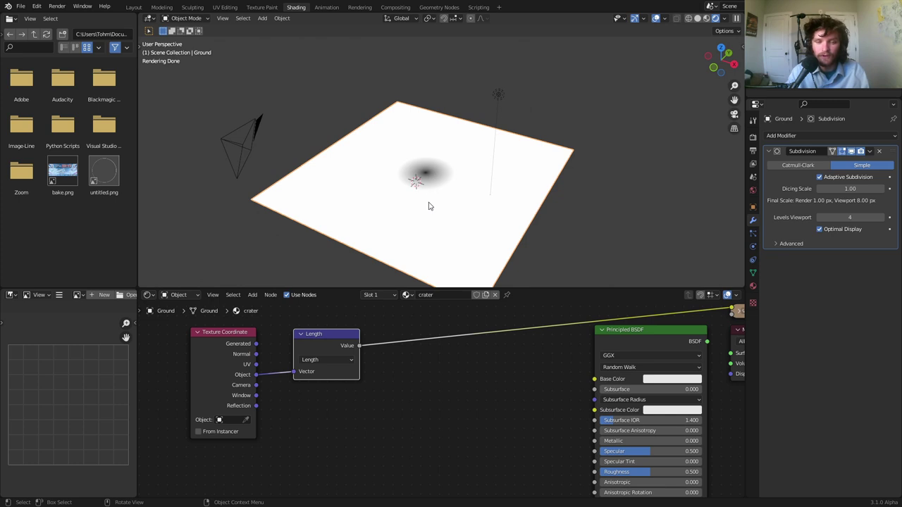
middle_drag(428, 351, 426, 355)
middle_drag(403, 155, 409, 176)
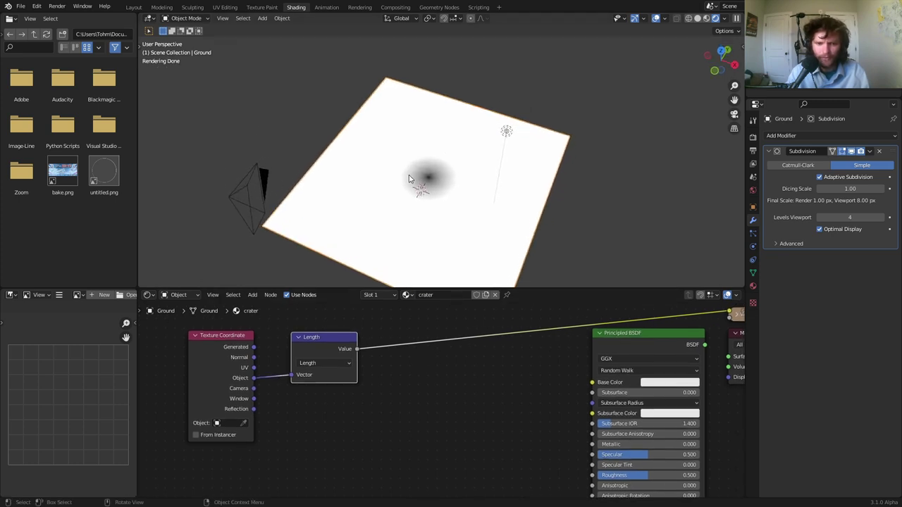
Try a Math node set to Greater Than with a threshold of about 1.9 after the Length node, and remove it.
scroll(423, 374, up, 5)
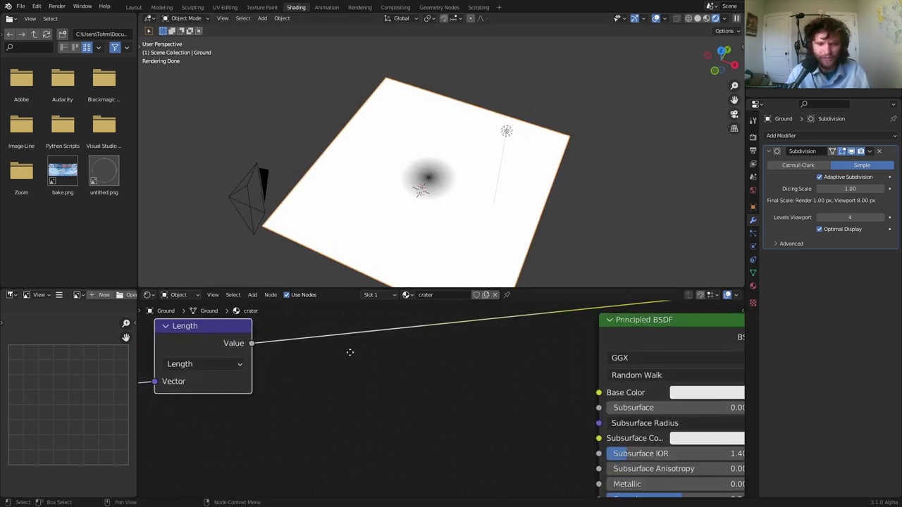
key(shift+a)
click(305, 347)
text(rangle)
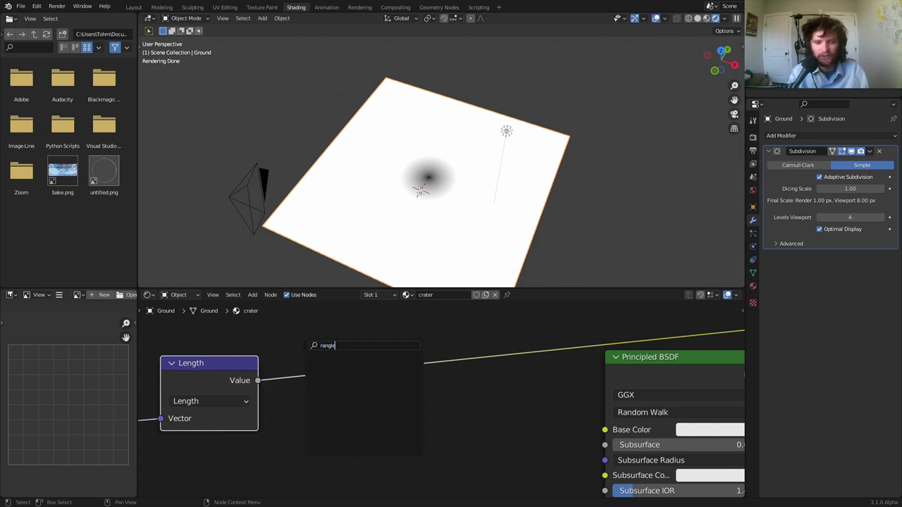
key(ctrl+a)
text(mat)
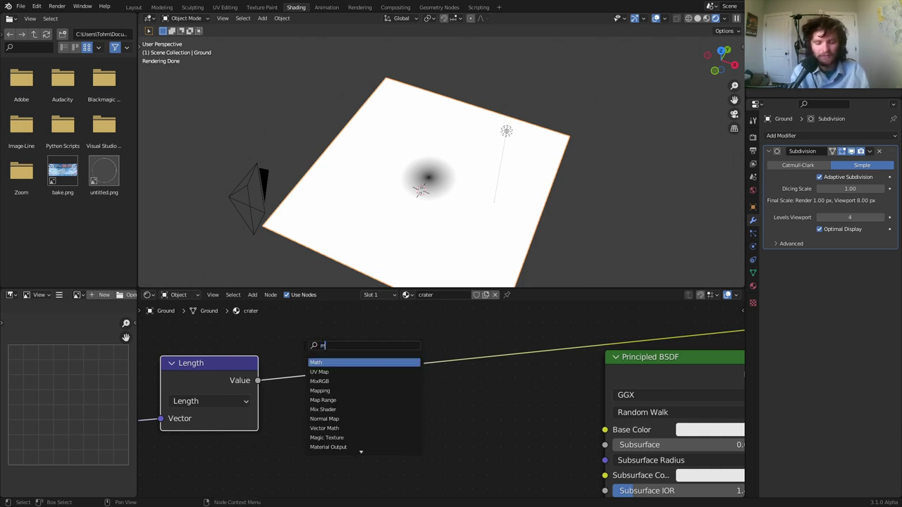
key(Return)
click(310, 340)
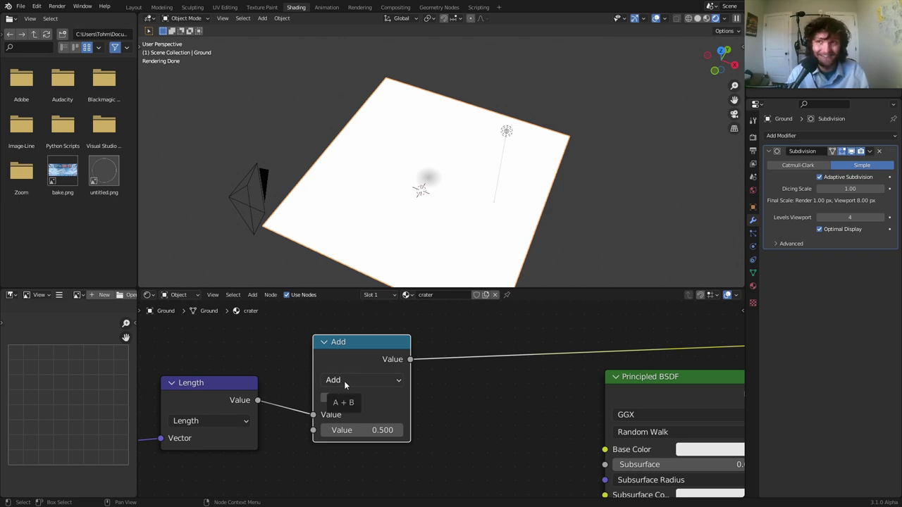
click(344, 382)
key(g)
mouse_move(361, 429)
mouse_down()
mouse_move(388, 430)
mouse_move(361, 431)
mouse_up()
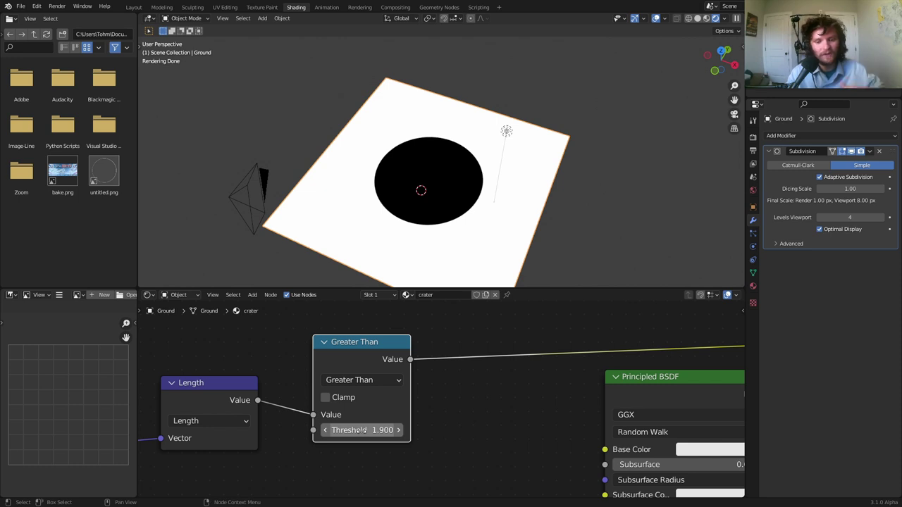
key(ctrl+x)
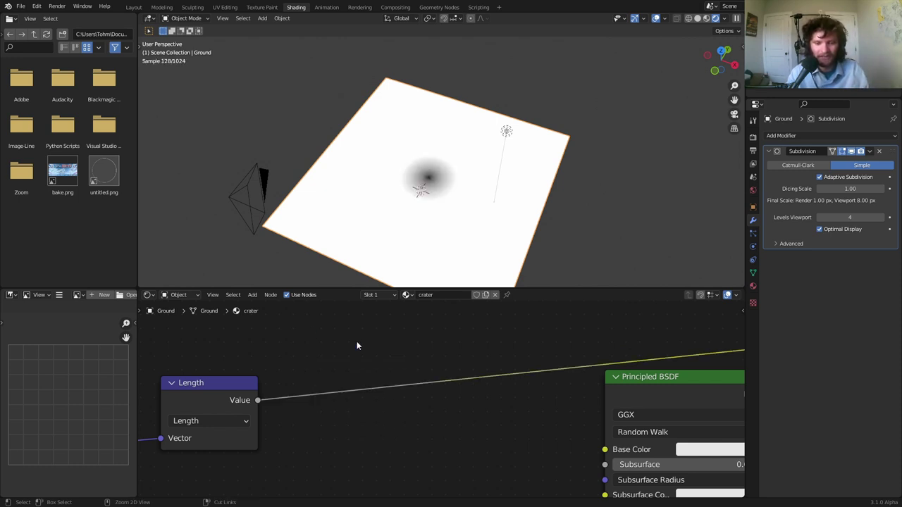
Insert a Map Range node on the link between the Length node and the viewer.
key(shift+a)
click(357, 343)
text(range)
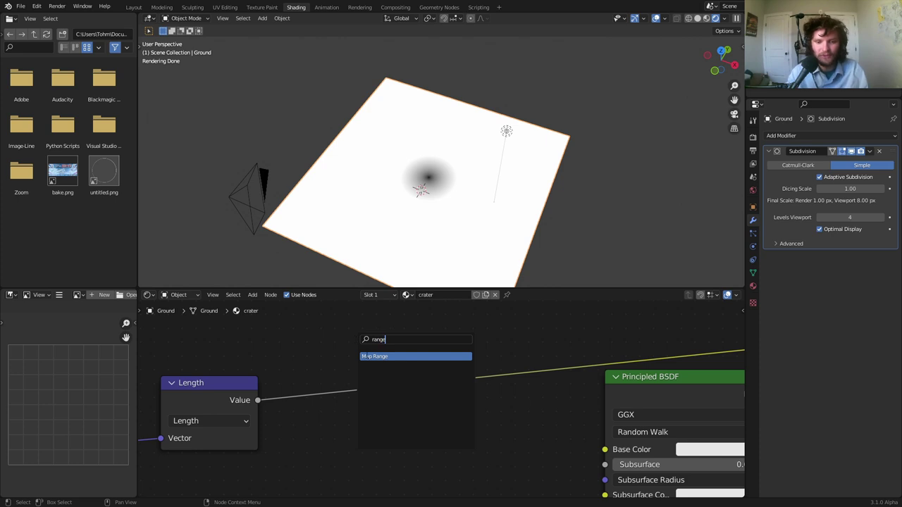
click(365, 356)
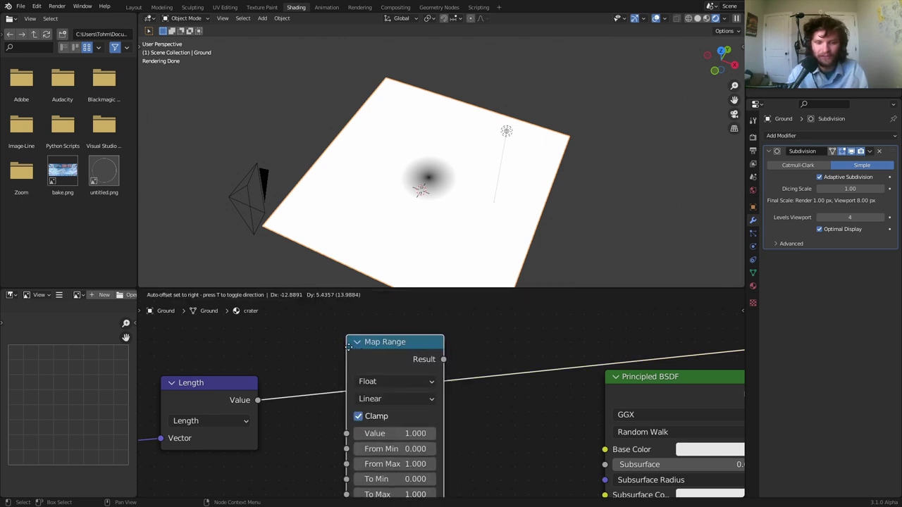
click(360, 421)
Invert the Map Range output by setting To Min to 1 and To Max to 0.
click(365, 428)
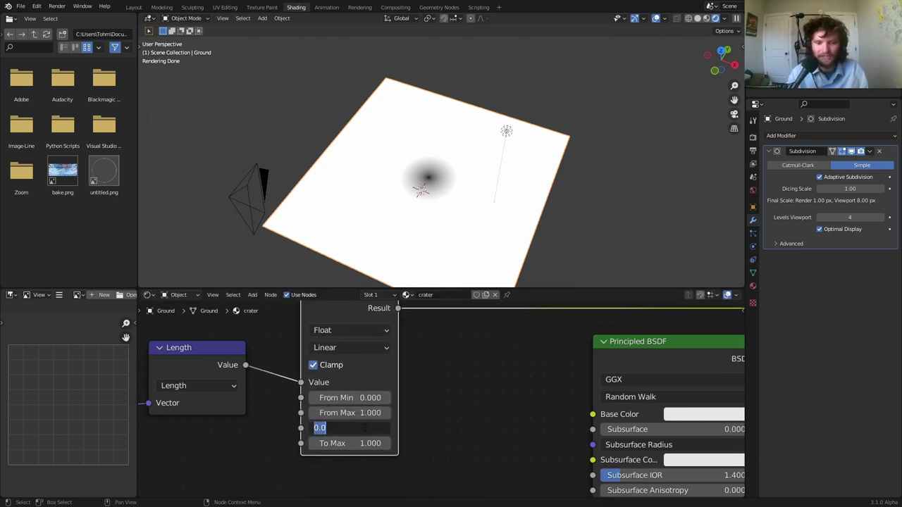
text(1)
key(Tab)
text(0)
key(Return)
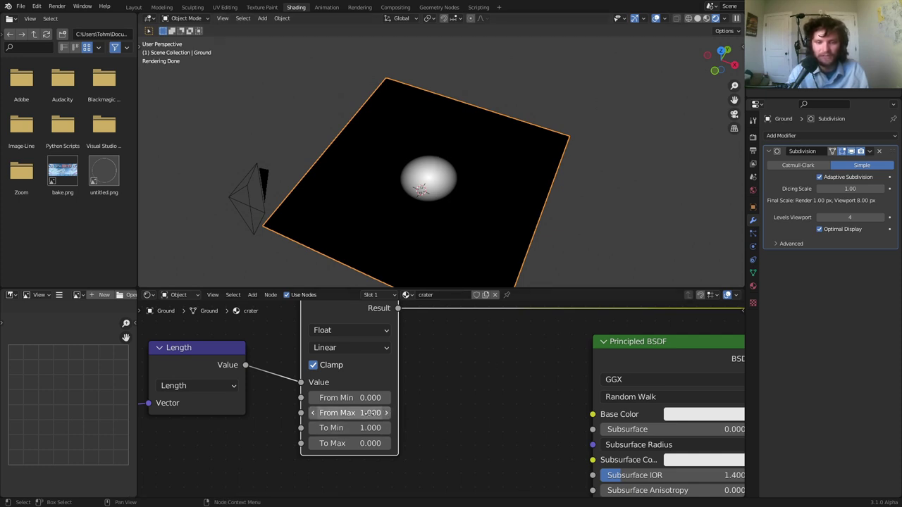
Widen the radial mask by setting the Map Range node's From Max to 3.1.
ctrl+scroll(364, 413, up, 1)
shift+drag(359, 413, 455, 398)
key(ctrl+z)
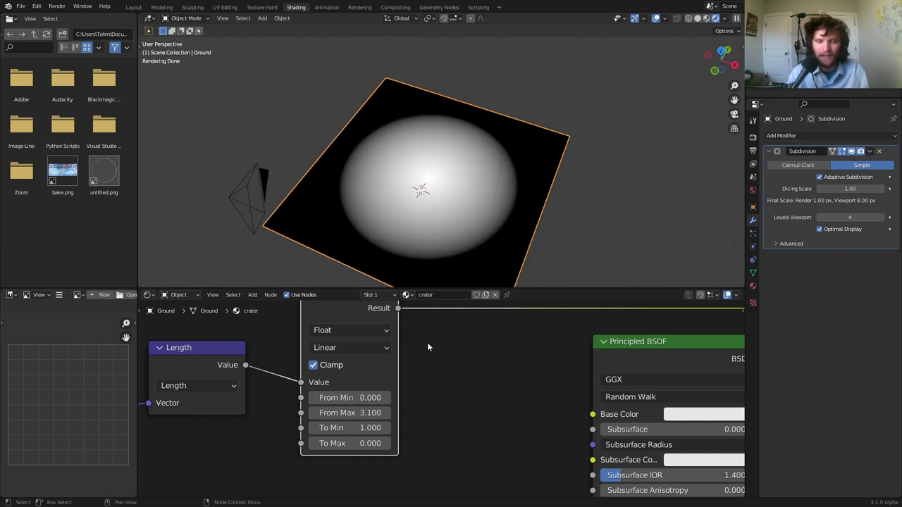
Move the Principled BSDF below the Map Range and space out the Texture Coordinate and Length nodes.
scroll(433, 348, down, 2)
drag(598, 374, 388, 457)
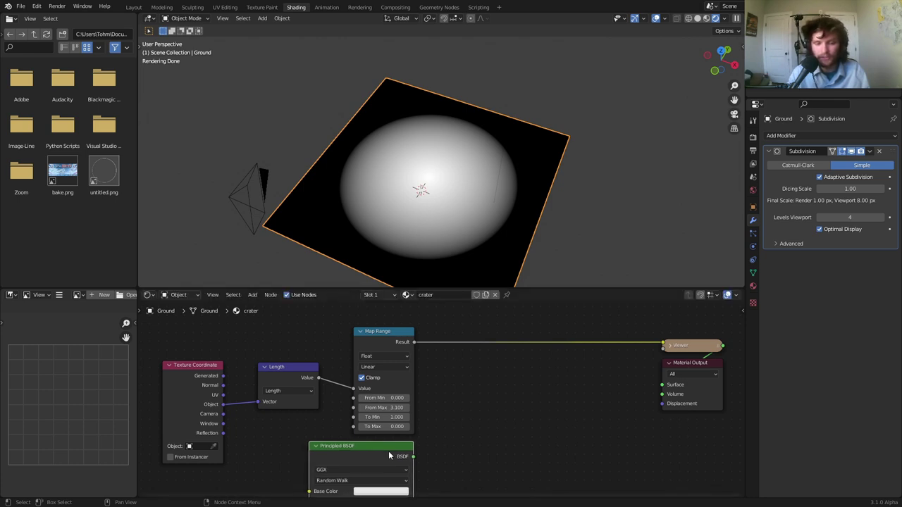
middle_drag(253, 409, 422, 408)
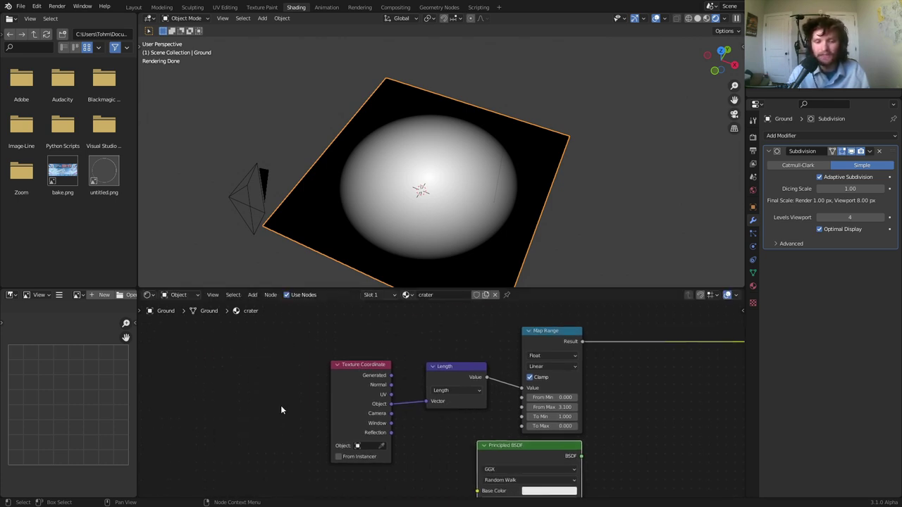
drag(282, 406, 461, 355)
key(g)
click(319, 365)
click(321, 381)
drag(322, 385, 413, 383)
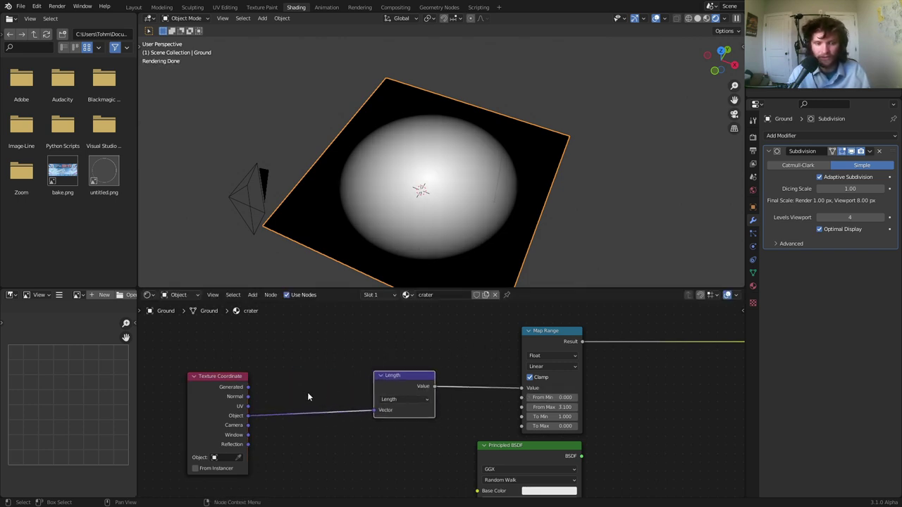
Add a Noise Texture node above the Texture Coordinate–Length link and feed its Vector from the Object output.
middle_drag(307, 392, 310, 403)
key(shift+a)
click(300, 349)
text(noi)
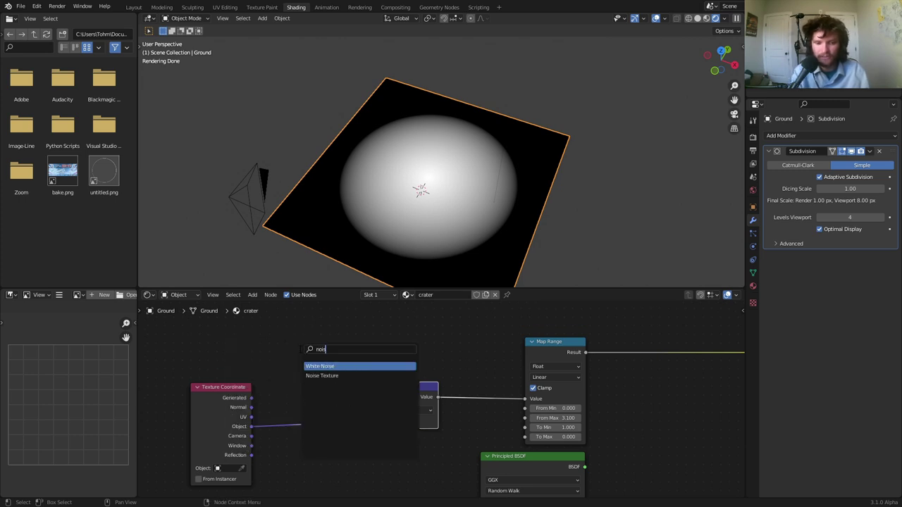
text(se)
click(322, 375)
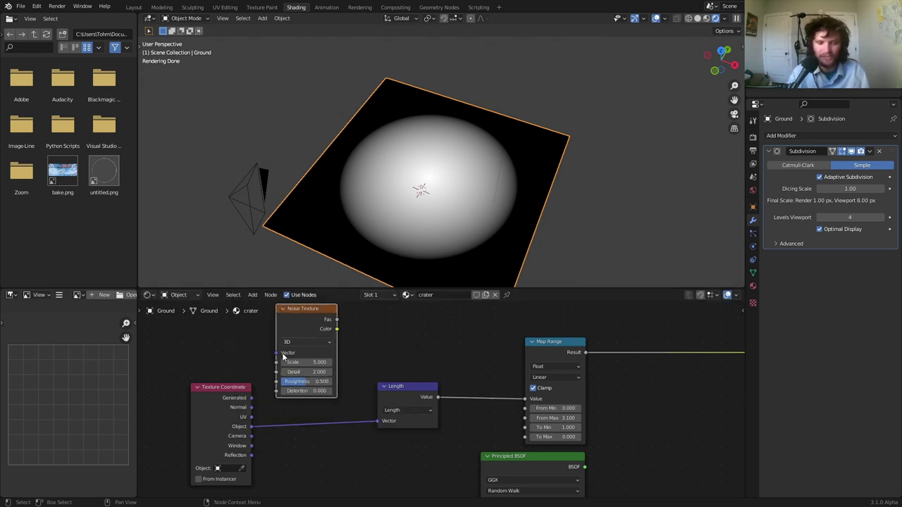
drag(242, 426, 277, 353)
drag(302, 314, 299, 313)
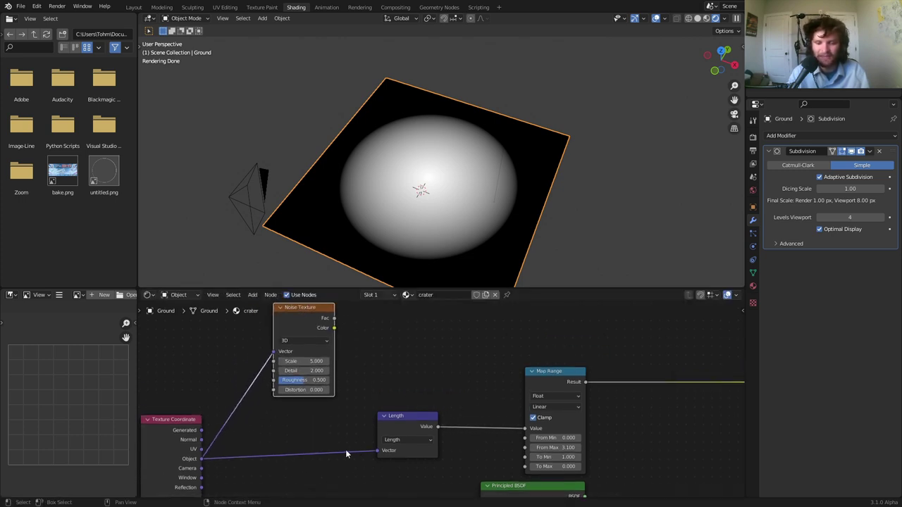
Join the Object output's links to the Noise Texture and Length nodes through one shared reroute point.
shift+right_drag(281, 470, 232, 388)
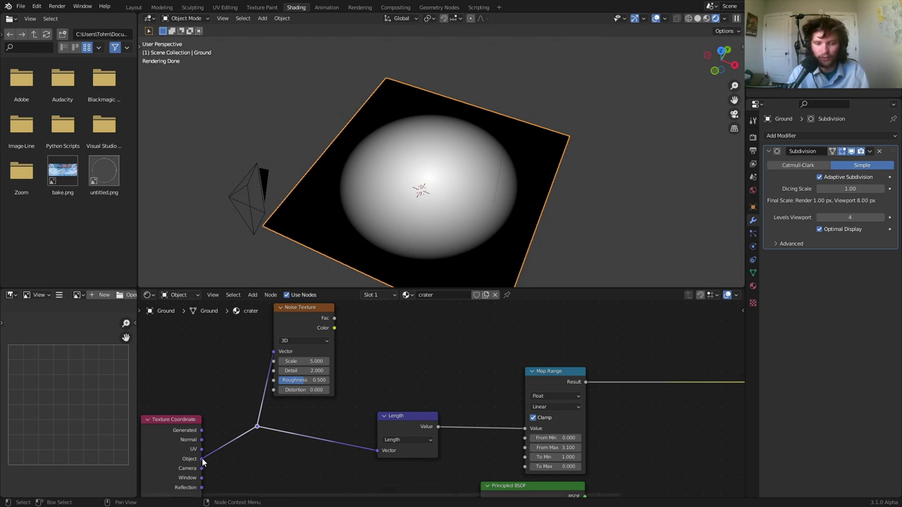
drag(202, 431, 273, 352)
key(ctrl+z)
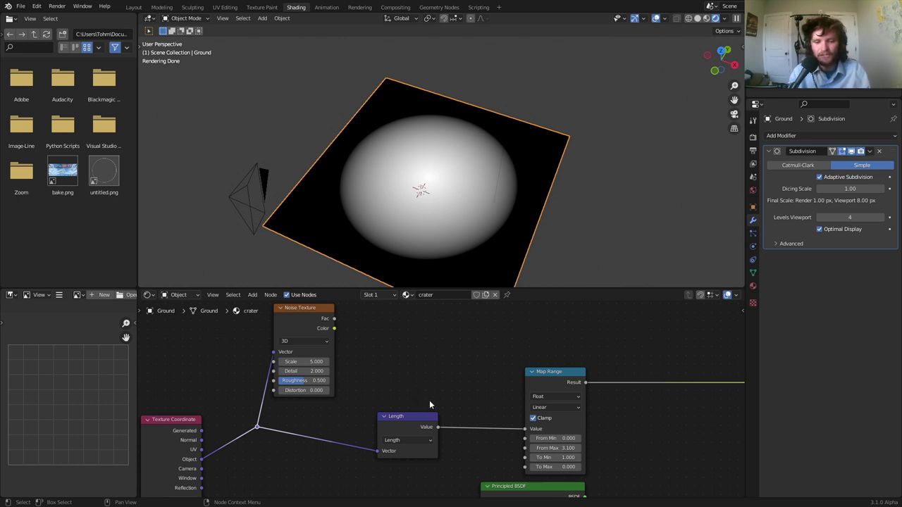
Shift the Length and Map Range nodes toward the Material Output to make room before them.
scroll(423, 398, down, 2)
drag(403, 382, 584, 416)
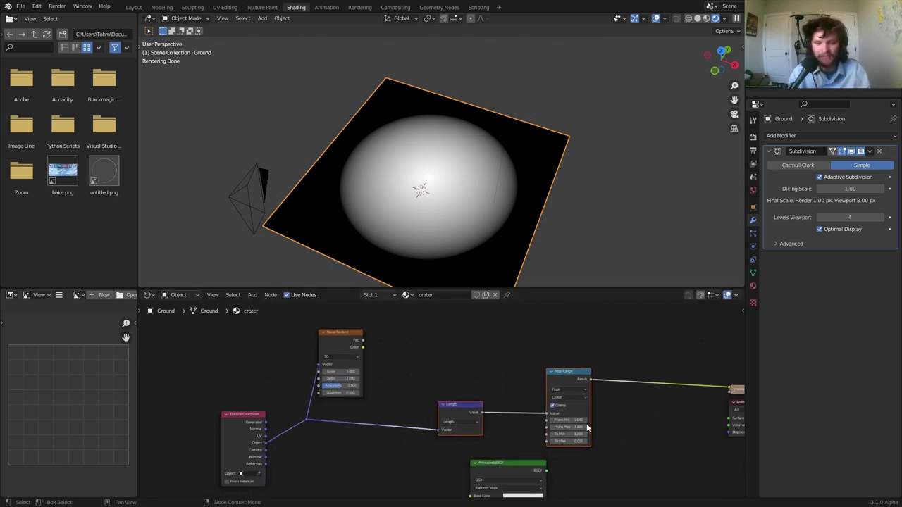
ctrl+shift+click(350, 340)
ctrl+shift+click(581, 382)
scroll(444, 395, up, 2)
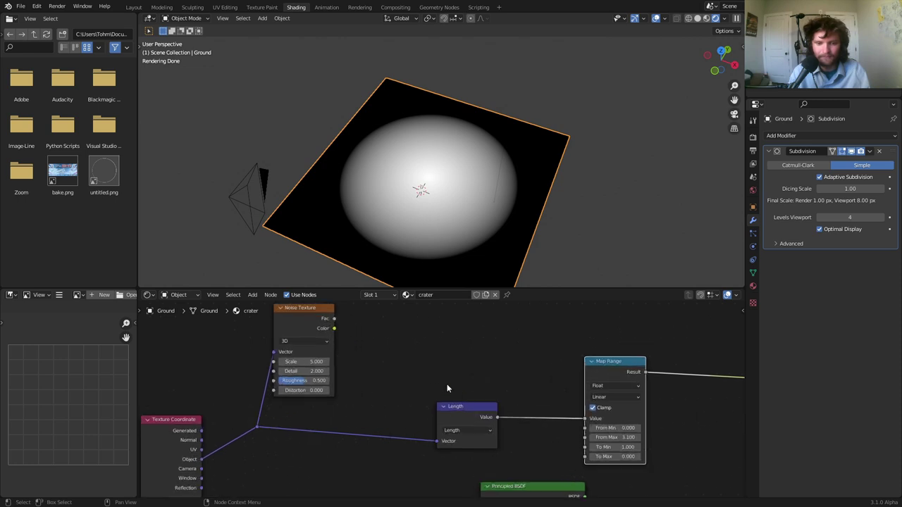
Insert a MixRGB node before the Length node, with the noise Color feeding Color2 and a factor of about 0.24.
key(shift+a)
click(406, 341)
text(mi)
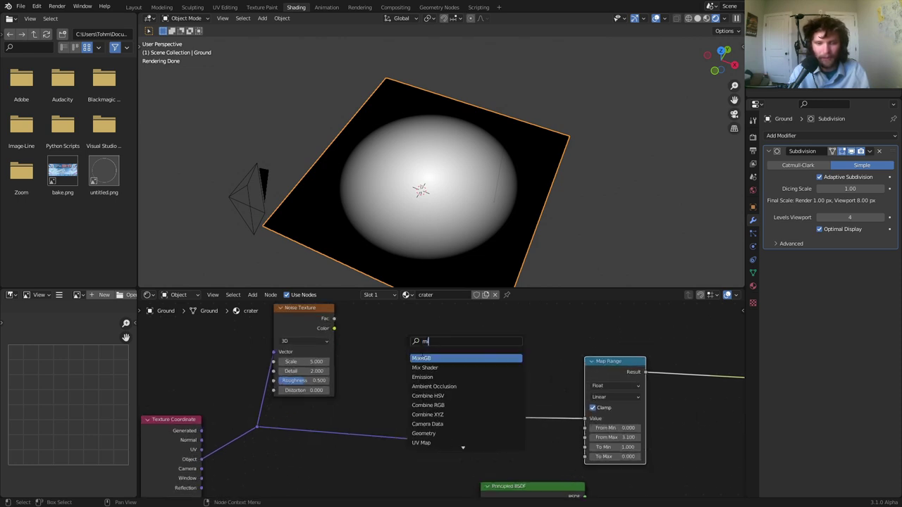
key(Return)
click(393, 404)
drag(401, 400, 406, 380)
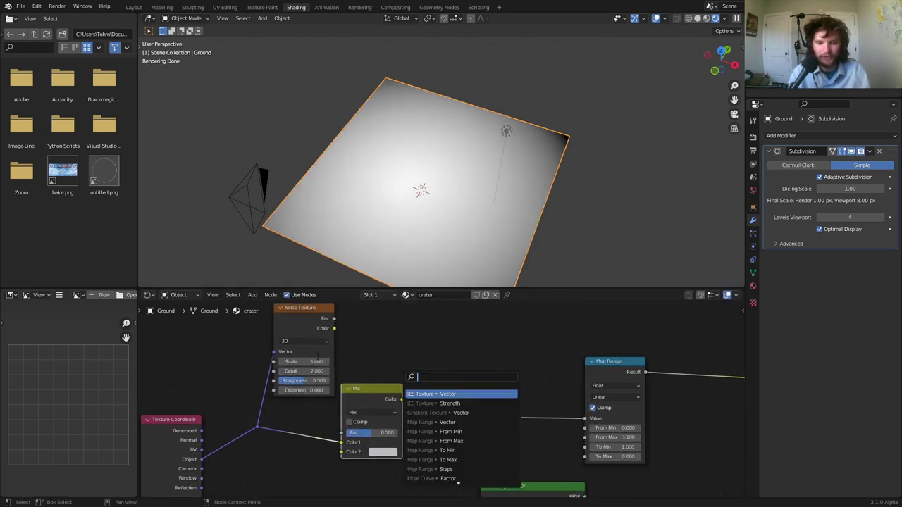
drag(305, 314, 357, 432)
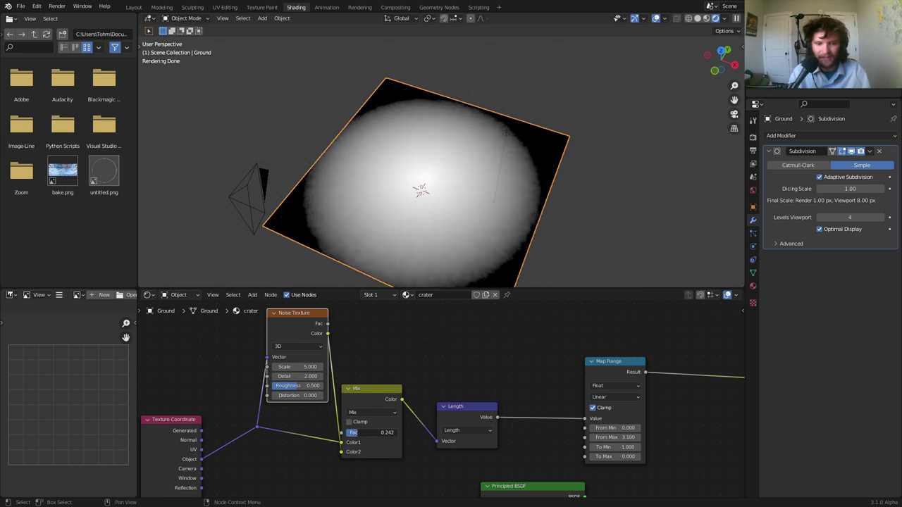
Switch the mix node's blend mode to Linear Light and raise its factor to 0.467.
click(372, 412)
click(373, 292)
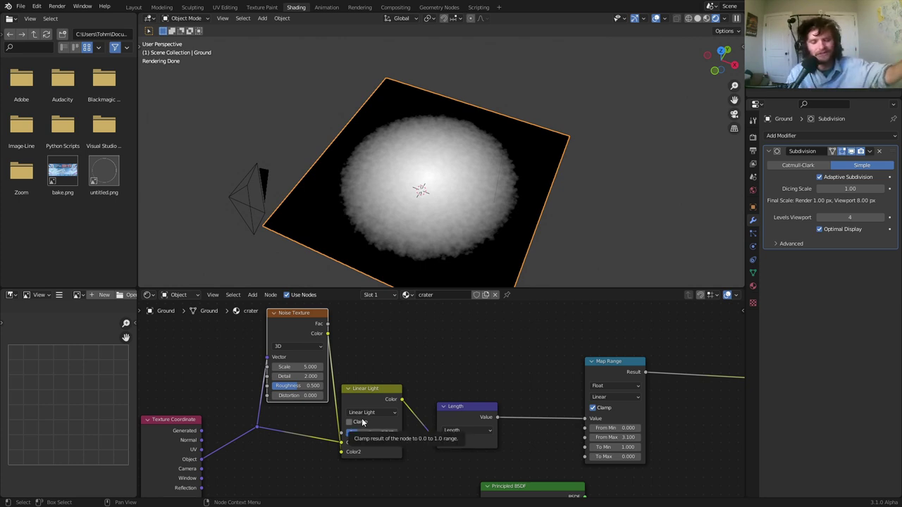
mouse_move(358, 432)
mouse_down()
mouse_move(392, 432)
mouse_move(356, 432)
mouse_move(370, 432)
mouse_up()
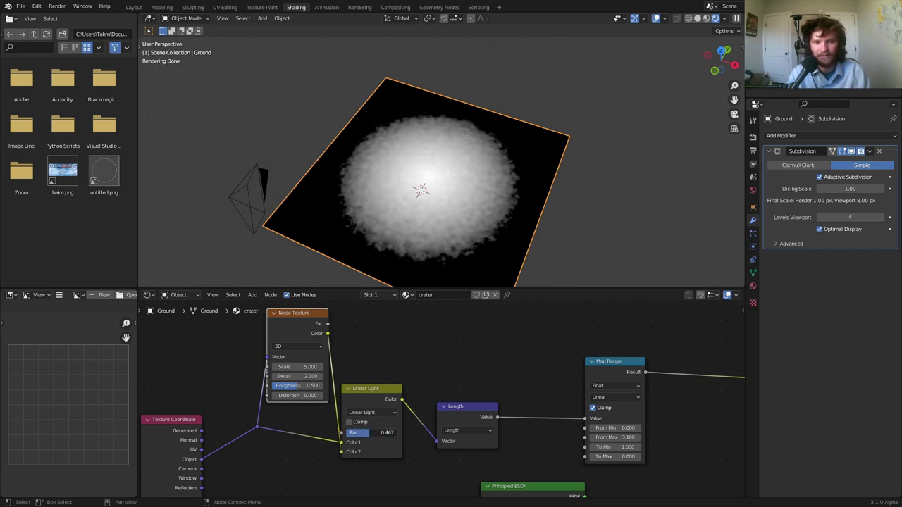
Set the Noise Texture scale to 2 and reduce the Linear Light factor to 0.442.
click(298, 368)
key(Return)
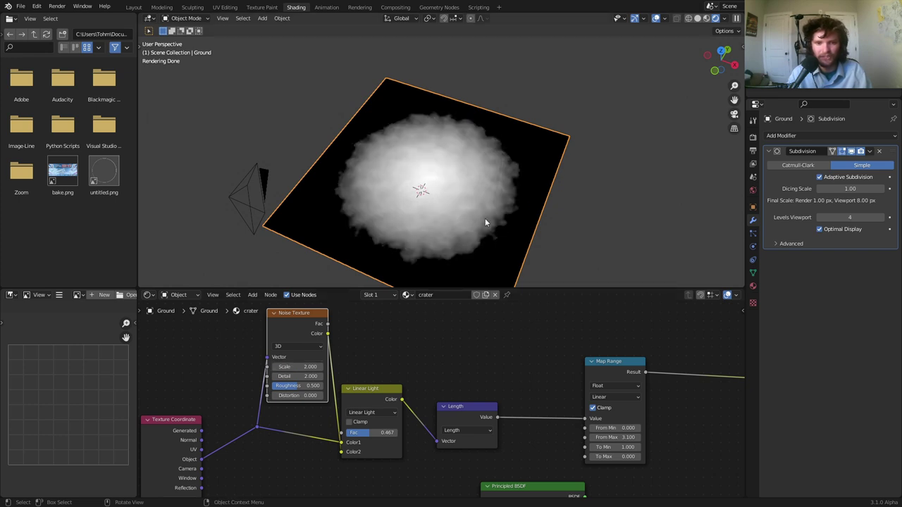
mouse_move(374, 433)
mouse_down()
mouse_move(346, 433)
mouse_move(368, 433)
mouse_up()
drag(301, 367, 323, 367)
key(ctrl+z)
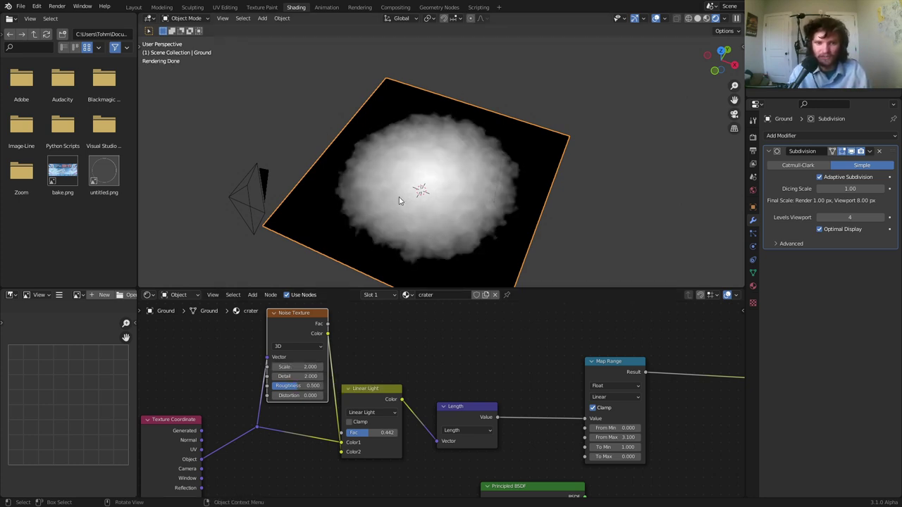
Add a Displacement node between the Map Range and Material Output nodes, leaving it off the existing viewer link.
scroll(563, 386, down, 3)
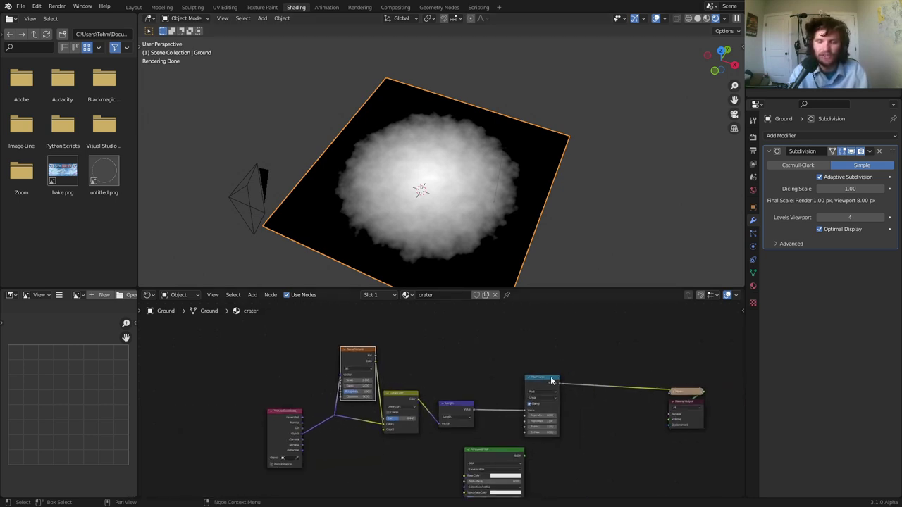
middle_drag(564, 385, 403, 328)
middle_drag(430, 182, 461, 145)
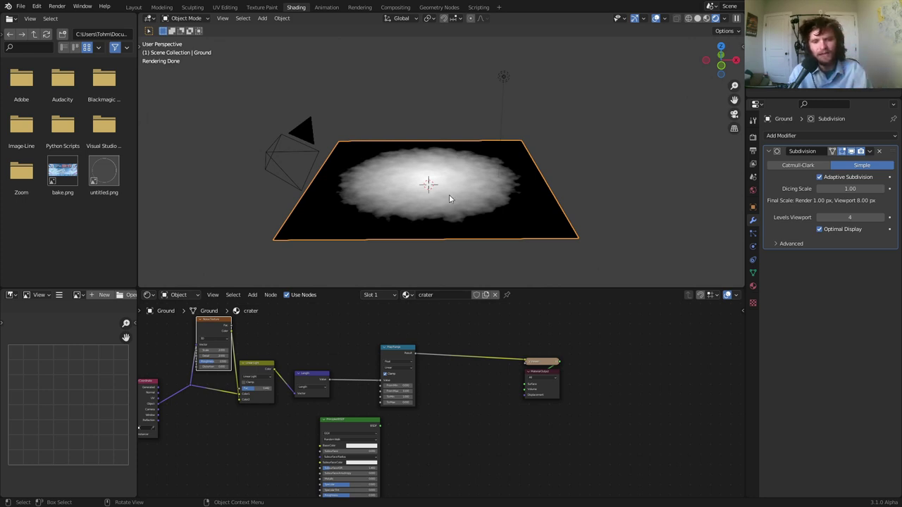
scroll(436, 178, up, 3)
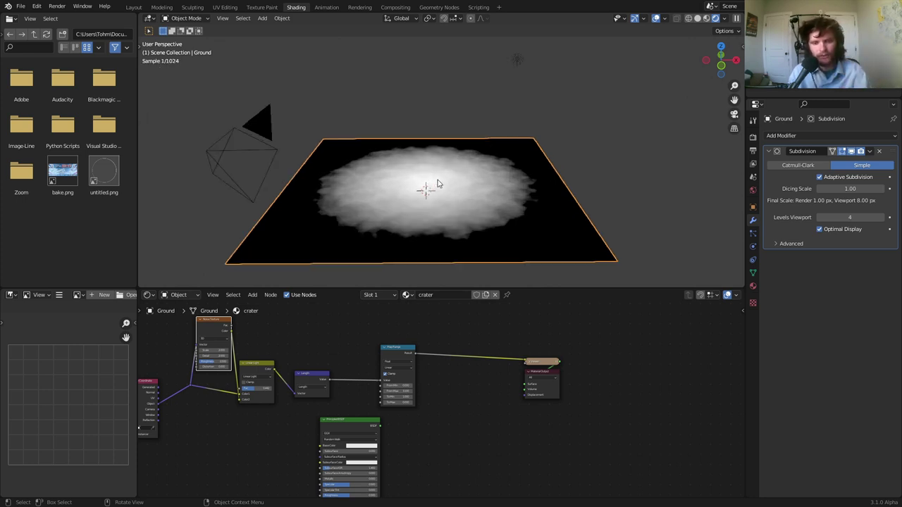
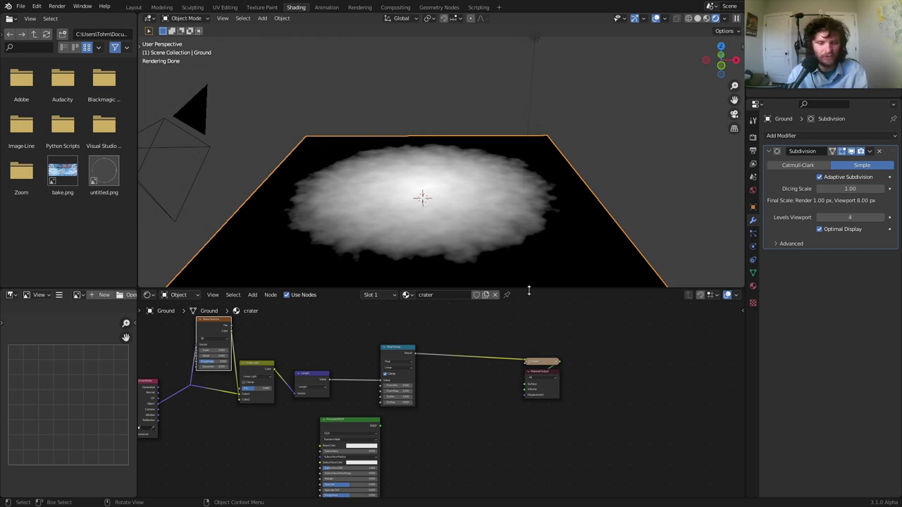
scroll(524, 392, up, 3)
drag(328, 328, 406, 325)
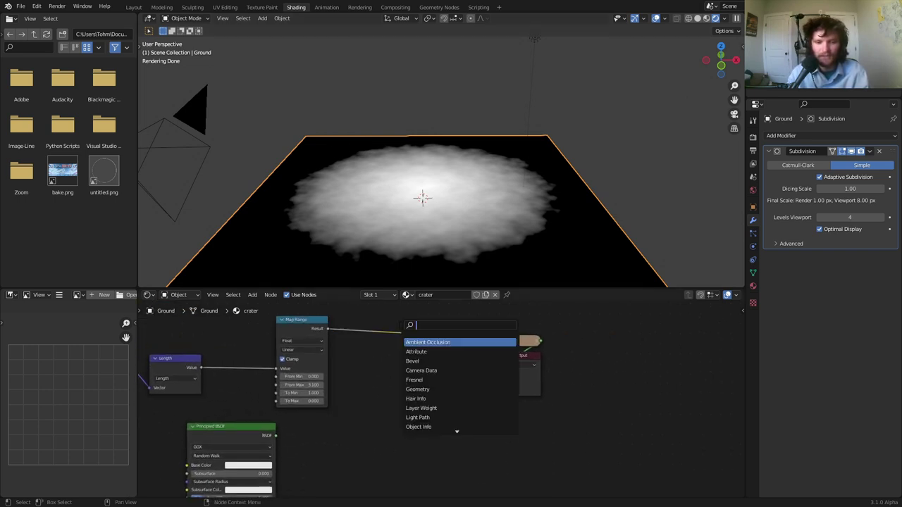
text(disp)
key(Return)
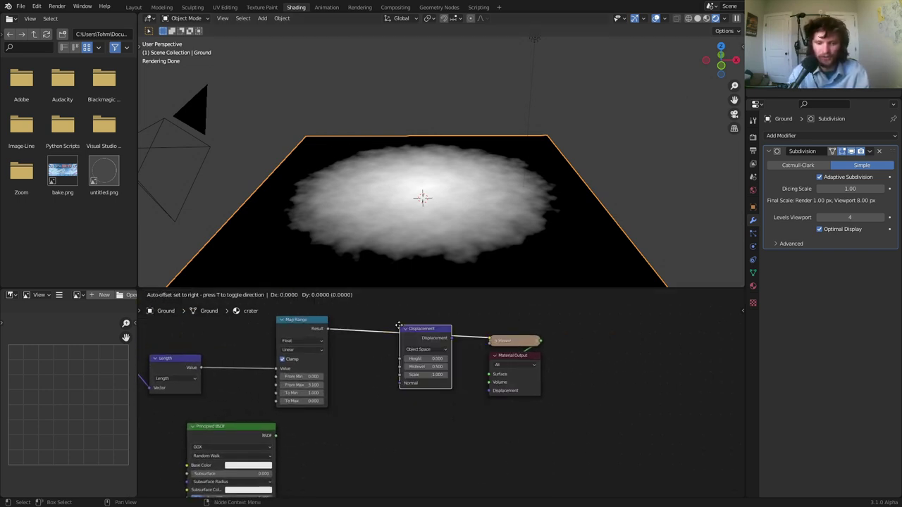
click(399, 379)
Connect the Map Range Result to the Displacement node's Height, its output to the Material Output's Displacement, and the Principled BSDF to Surface.
scroll(435, 396, up, 1)
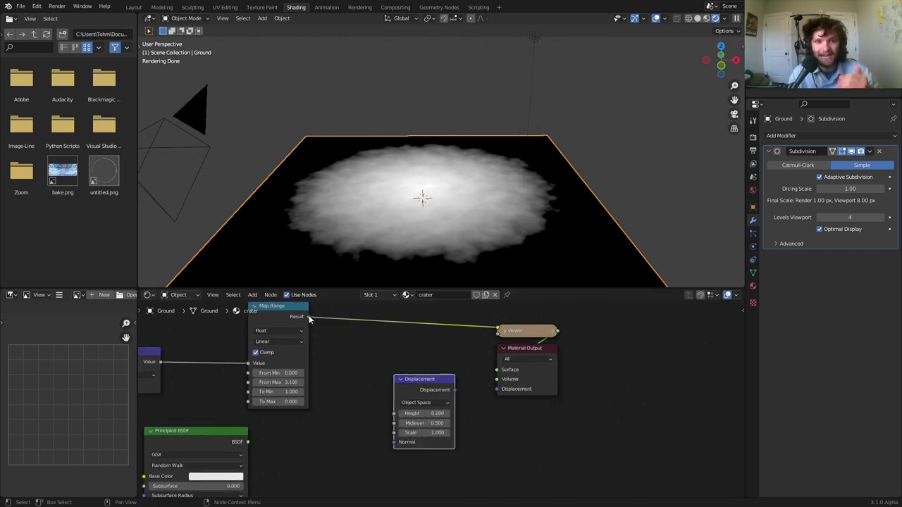
drag(309, 318, 393, 414)
drag(455, 391, 498, 389)
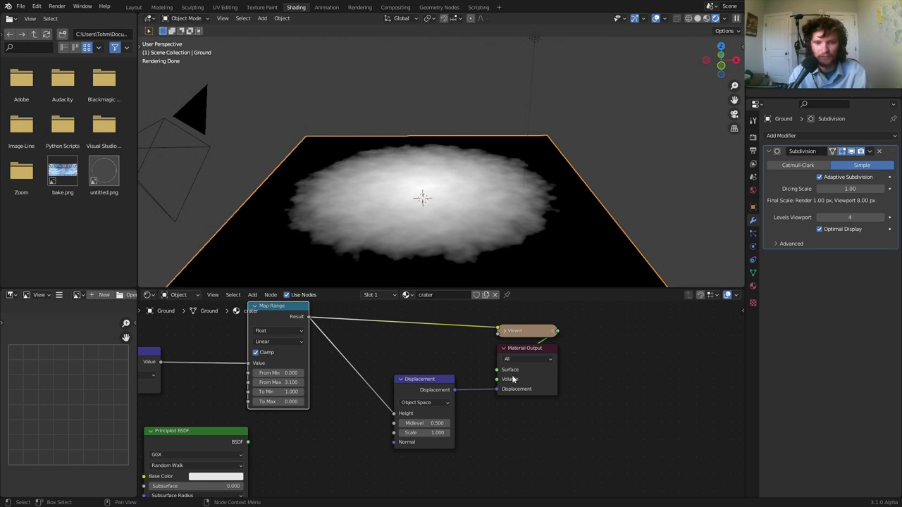
ctrl+shift+click(206, 437)
Move the scene light around the ground plane and place it beyond the crater's far side.
middle_drag(449, 223, 420, 210)
scroll(435, 211, up, 4)
scroll(420, 210, down, 5)
click(487, 78)
key(g)
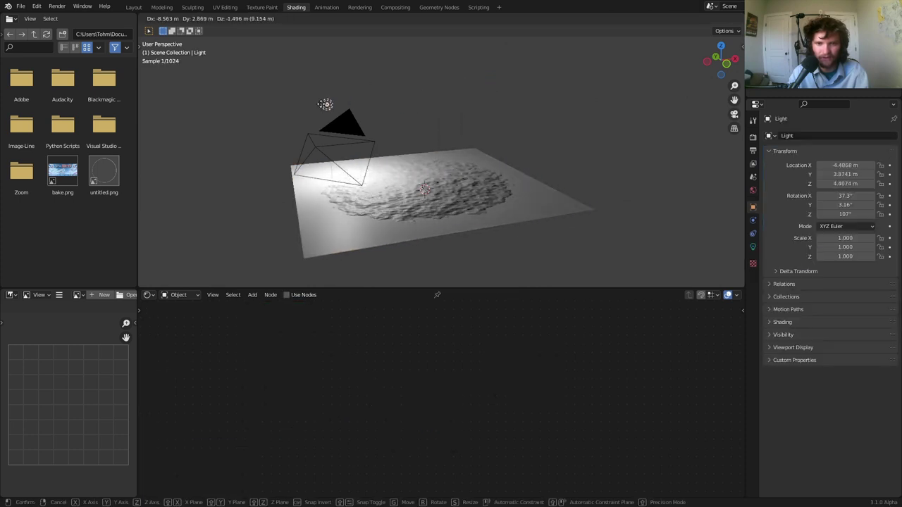
click(551, 93)
Set the crater material's surface displacement method to Displacement Only on the ground plane.
click(514, 170)
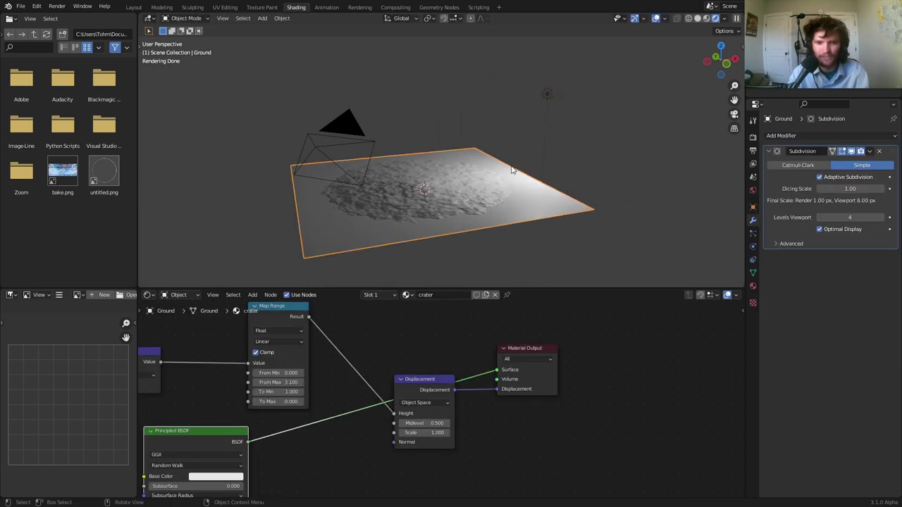
scroll(500, 177, up, 4)
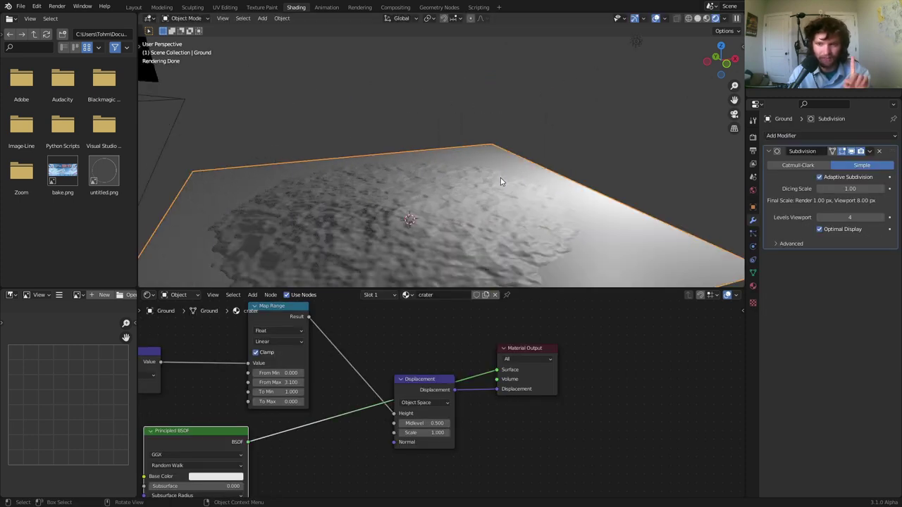
click(753, 286)
scroll(848, 345, down, 15)
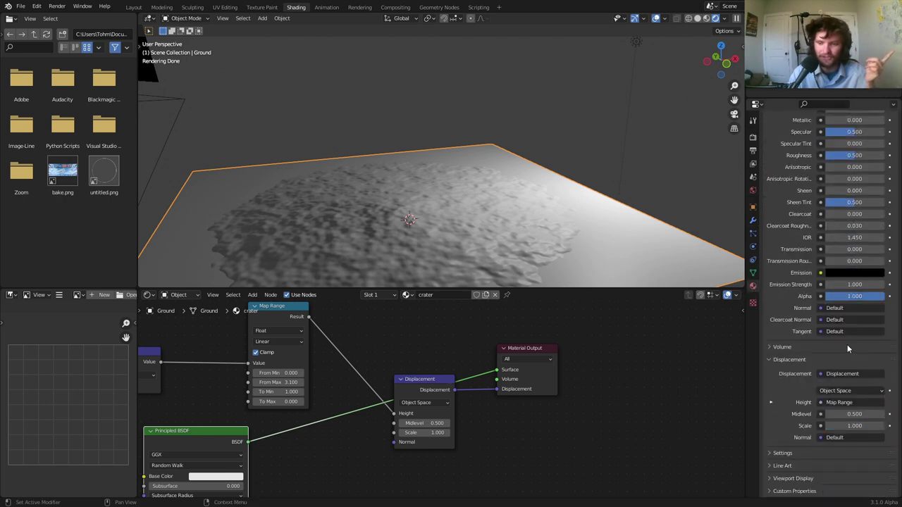
click(779, 454)
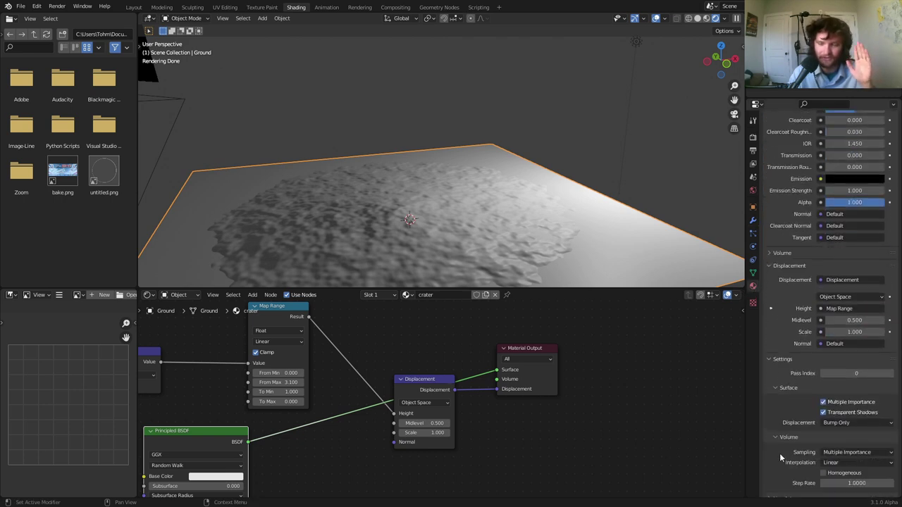
scroll(780, 451, down, 4)
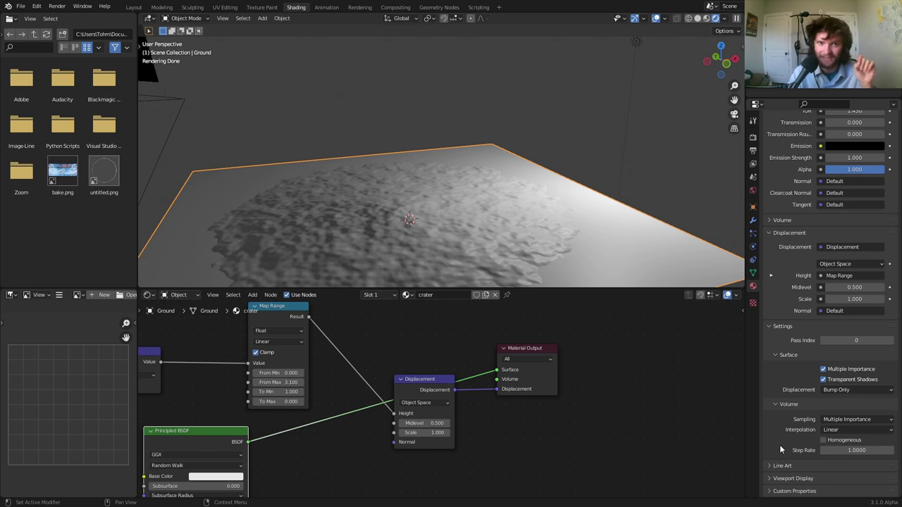
click(839, 392)
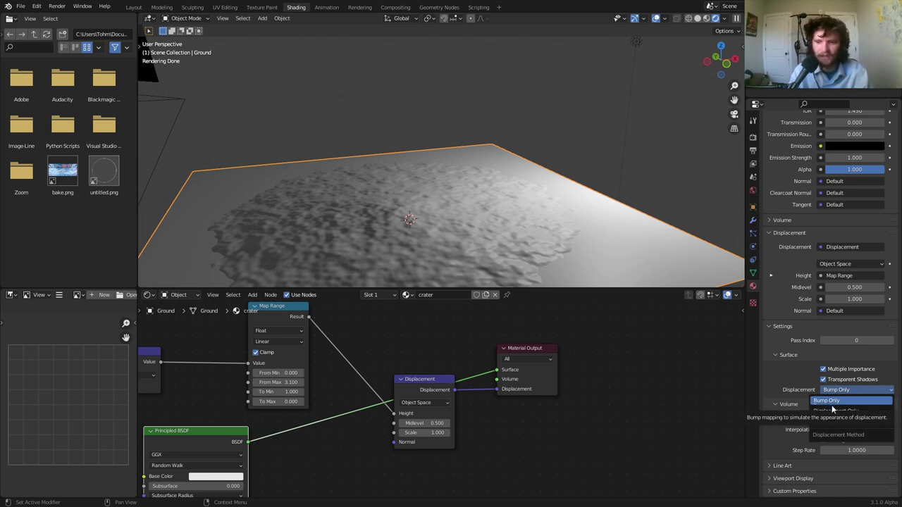
click(835, 411)
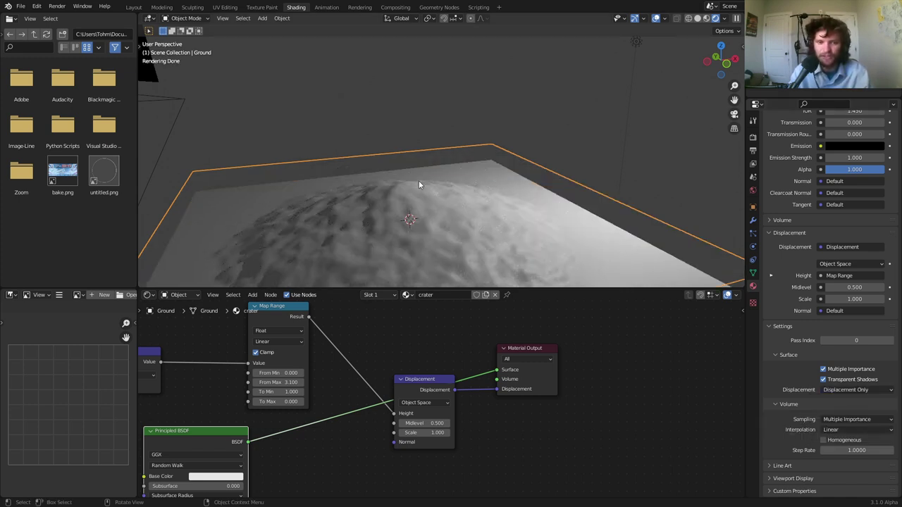
scroll(420, 169, down, 4)
middle_drag(422, 155, 437, 177)
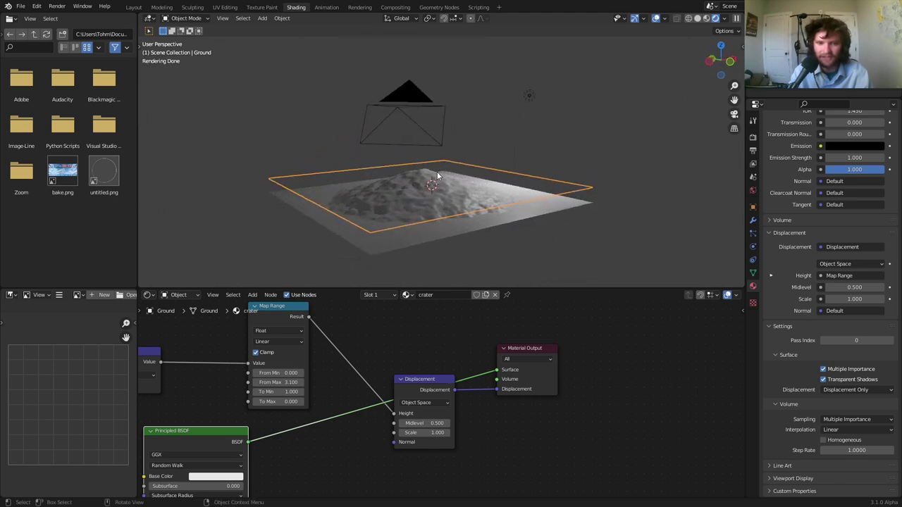
Set the Displacement node's Midlevel to 0.
click(430, 423)
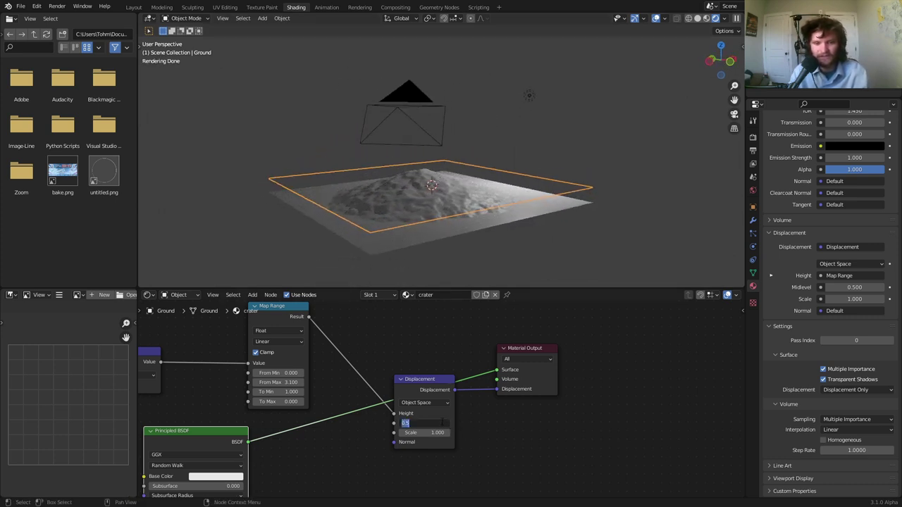
text(0)
key(Return)
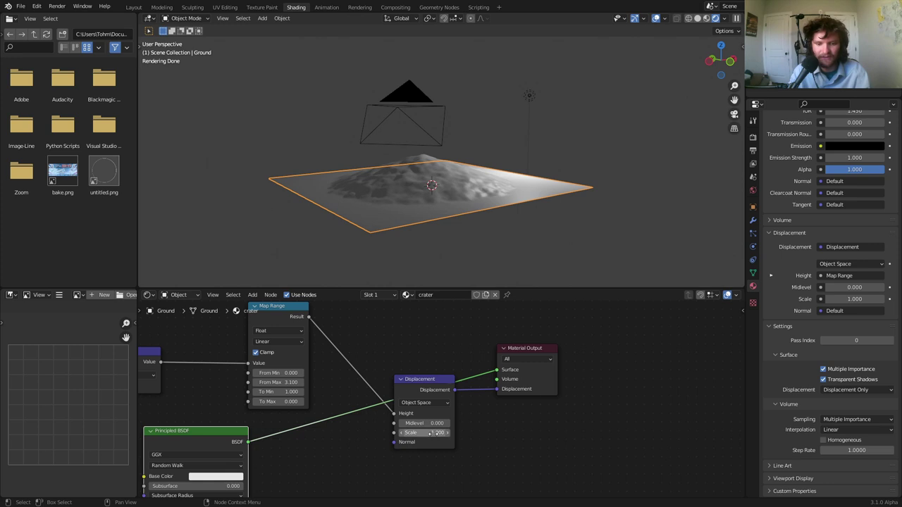
Try Displacement node Scale values of 4.9 and 2, checking the displaced ground through the camera view.
drag(431, 433, 459, 433)
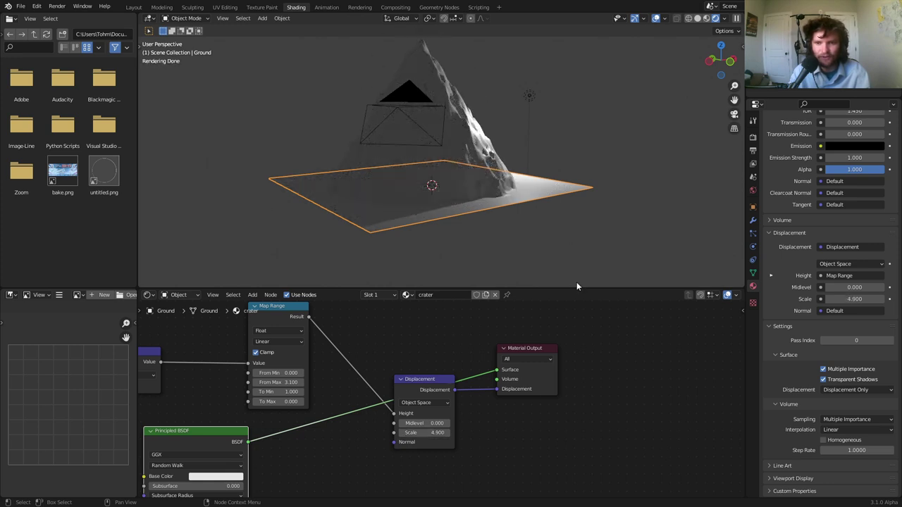
click(733, 115)
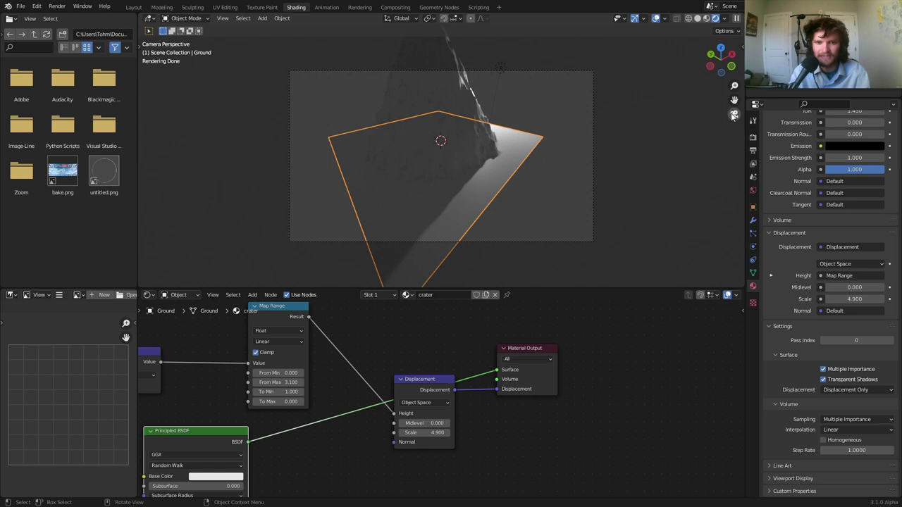
click(435, 433)
text(2)
key(Return)
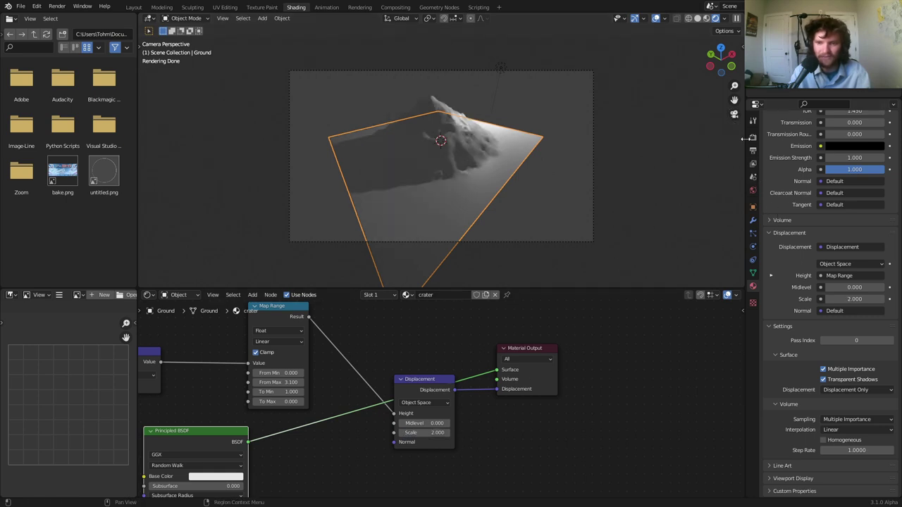
Enable the transparent film background in the render settings and play the animation over the footage.
click(753, 137)
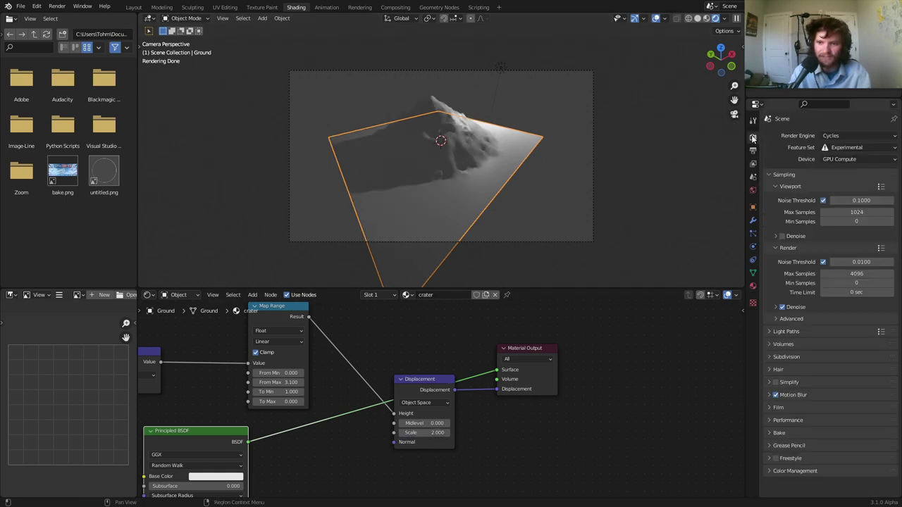
click(778, 408)
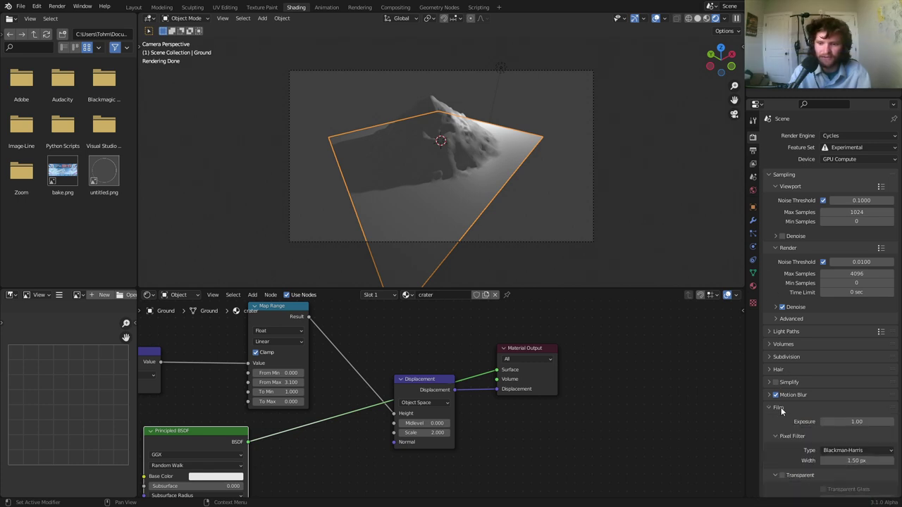
click(782, 475)
key(space)
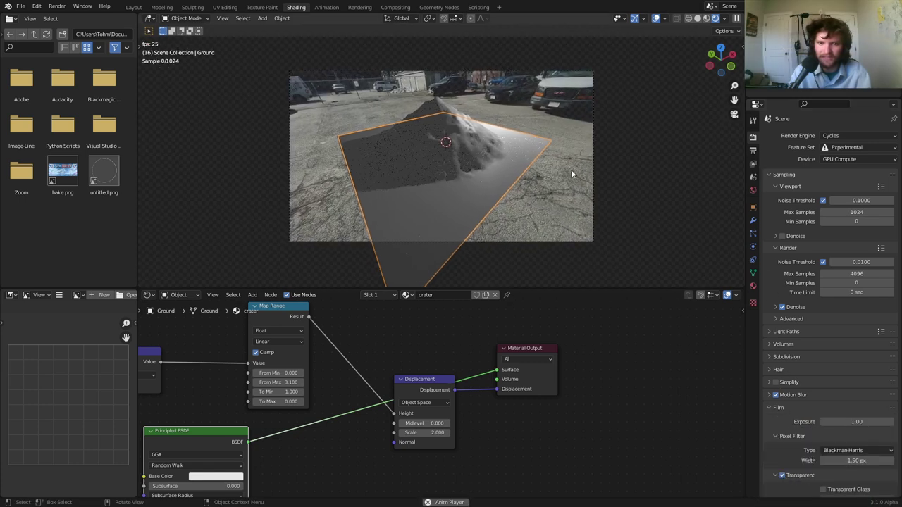
Turn the mound into a crater by setting the Displacement node's Scale to -3, after trying 3.05 and -2, and view it through the camera.
drag(434, 437, 493, 436)
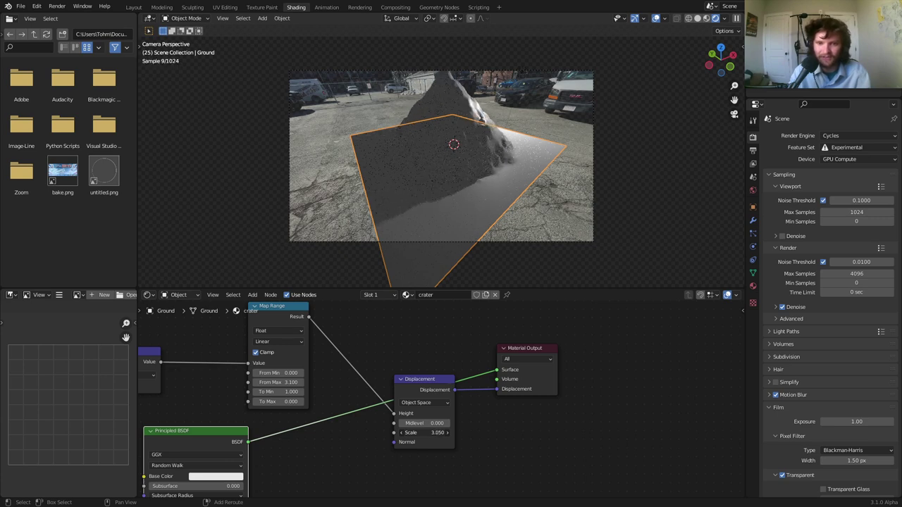
click(432, 432)
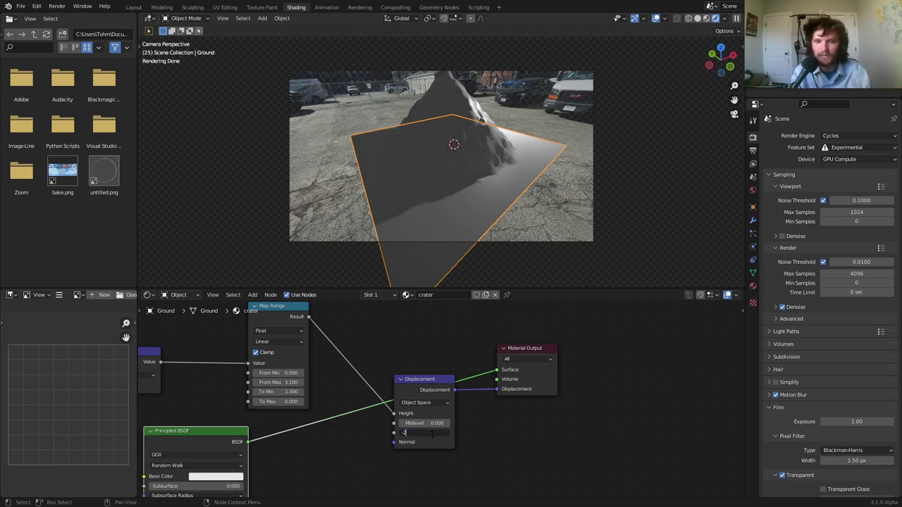
key(Return)
middle_drag(469, 198, 495, 163)
scroll(488, 184, down, 4)
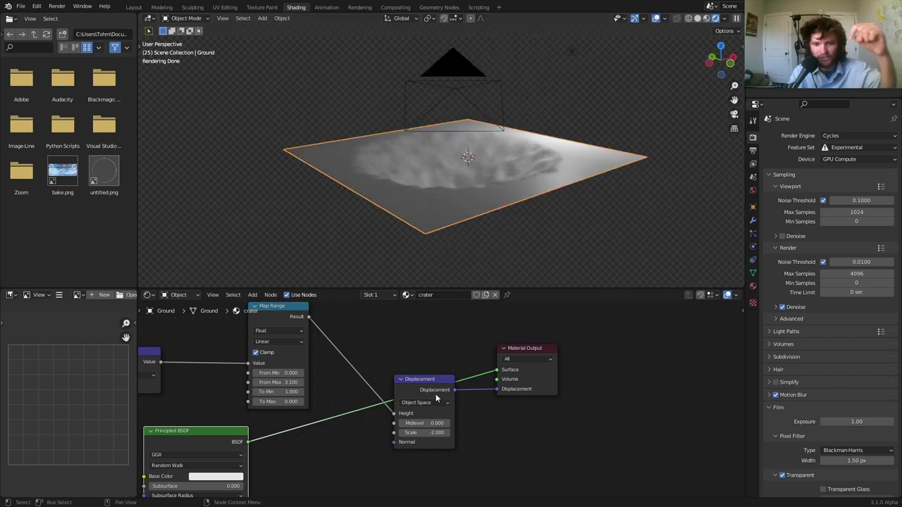
click(421, 432)
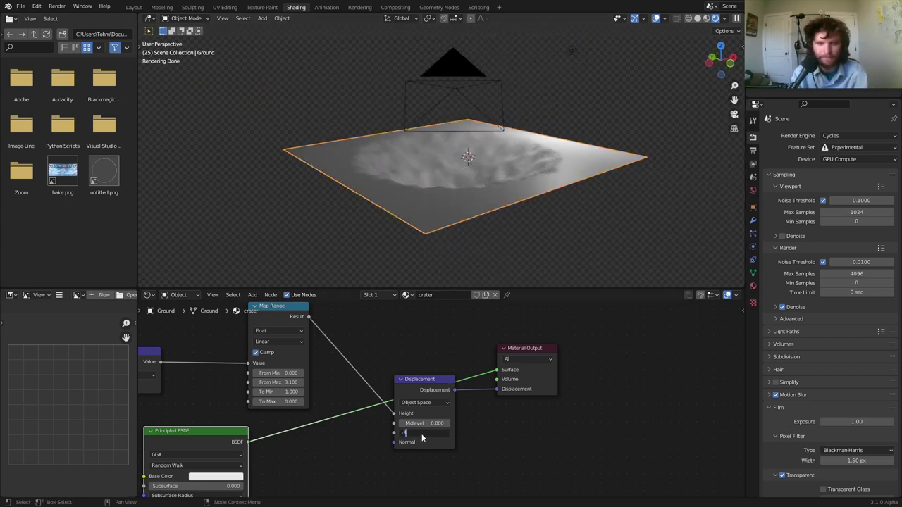
text(-3)
key(Return)
click(734, 114)
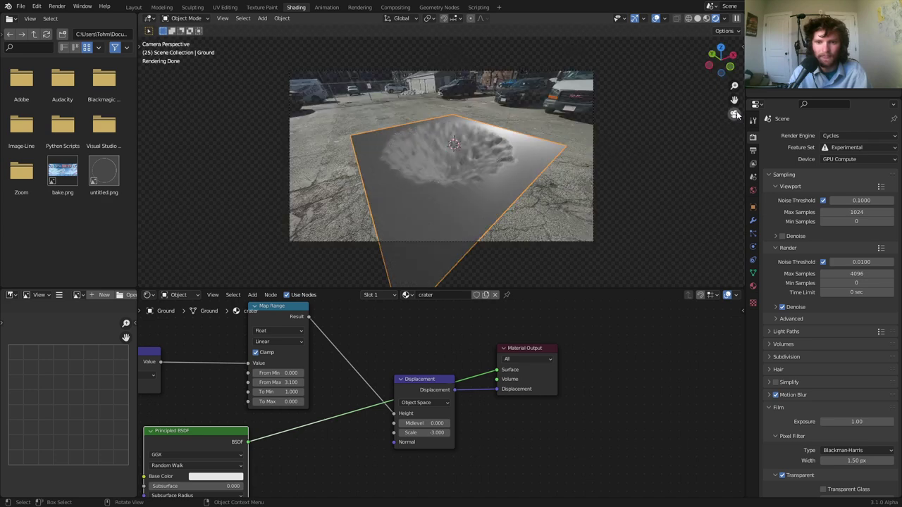
scroll(510, 162, up, 2)
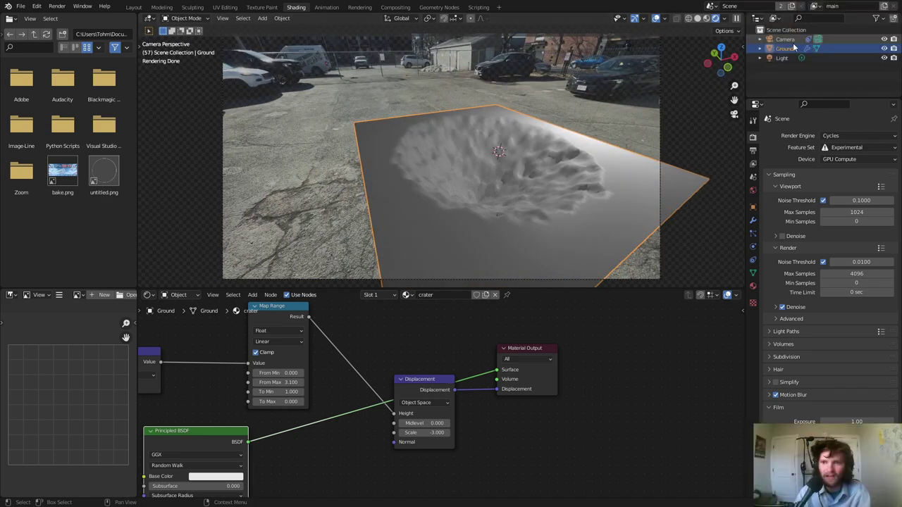
Raise the opacity of the camera's footage.MOV background clip to 1.000.
click(787, 40)
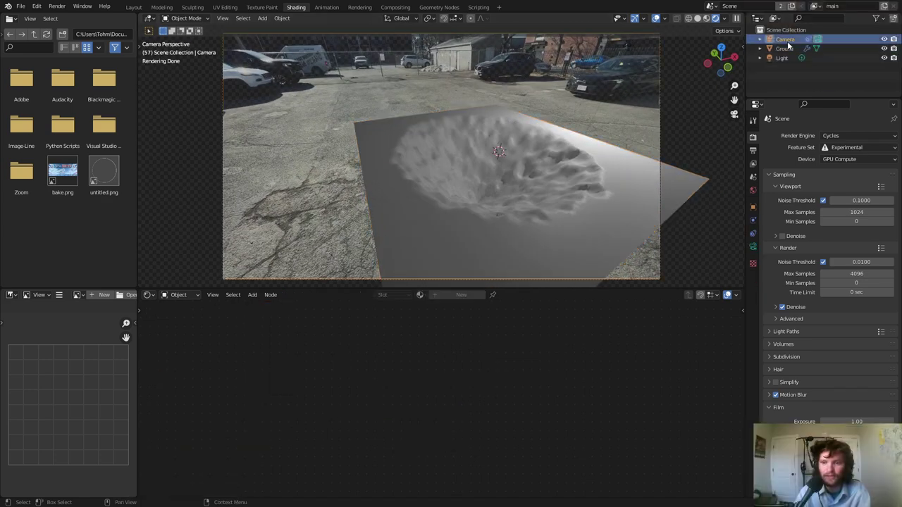
click(753, 246)
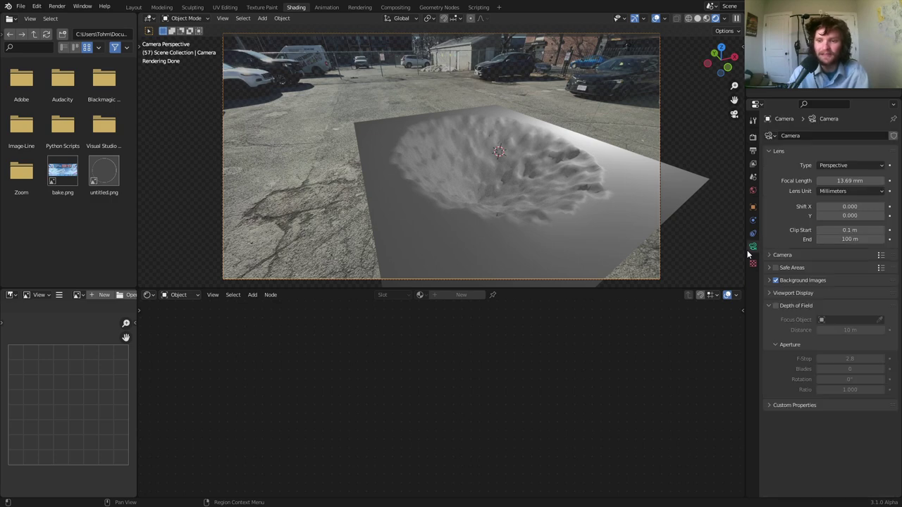
click(801, 281)
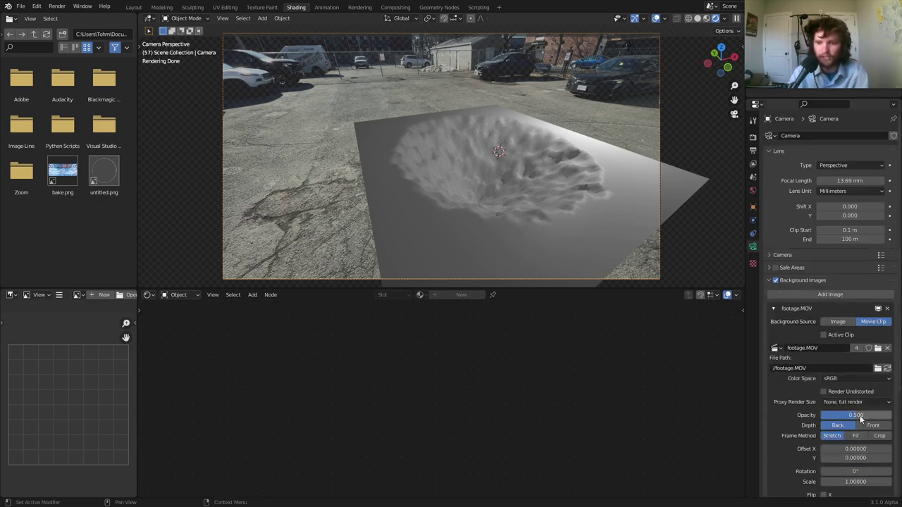
drag(860, 416, 894, 418)
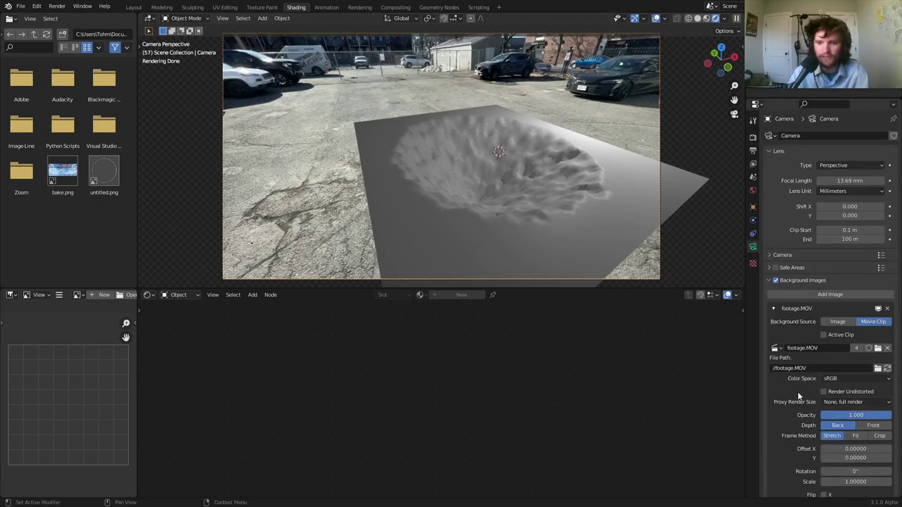
Raise the camera's Passepartout to its maximum so the area outside the frame is fully black.
scroll(798, 392, down, 1)
scroll(547, 202, down, 2)
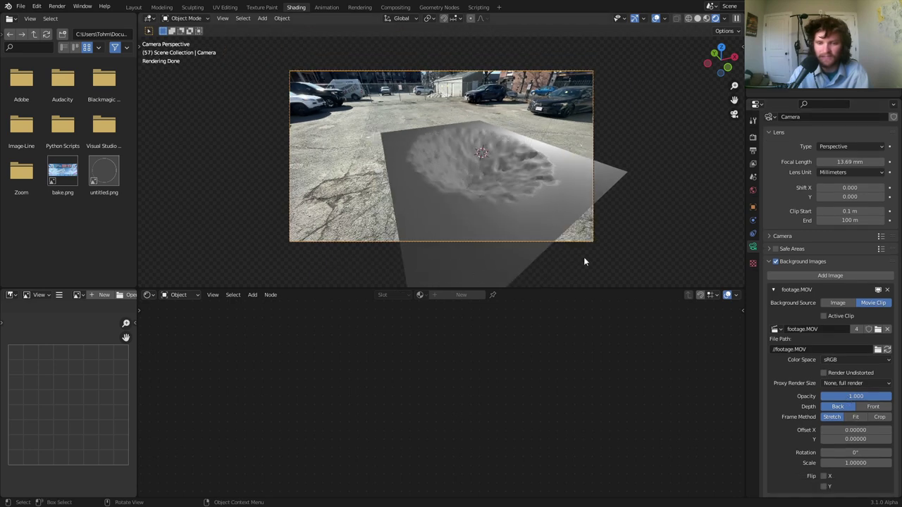
scroll(833, 425, down, 5)
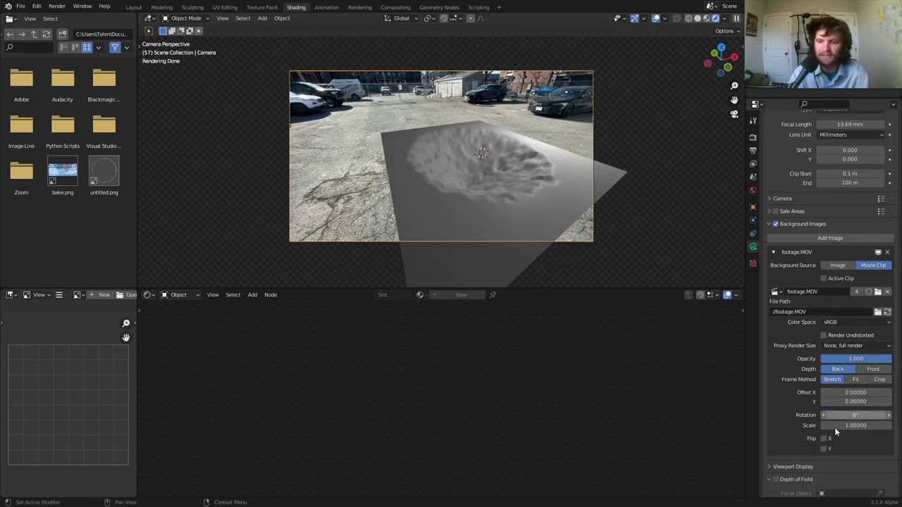
click(795, 392)
scroll(797, 389, down, 5)
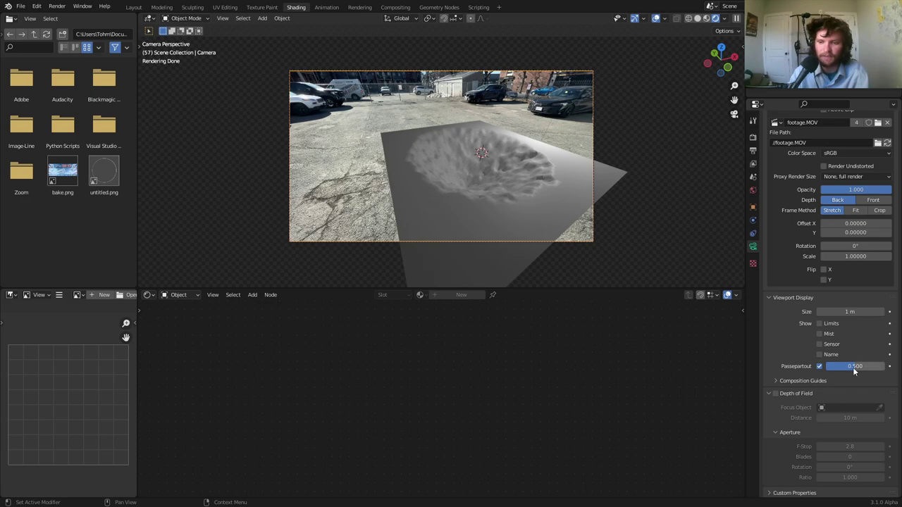
drag(855, 366, 886, 366)
Inspect the crater's surface detail up close, set the ground's Subdivision modifier Dicing Scale to 0.5, and save the file.
click(533, 190)
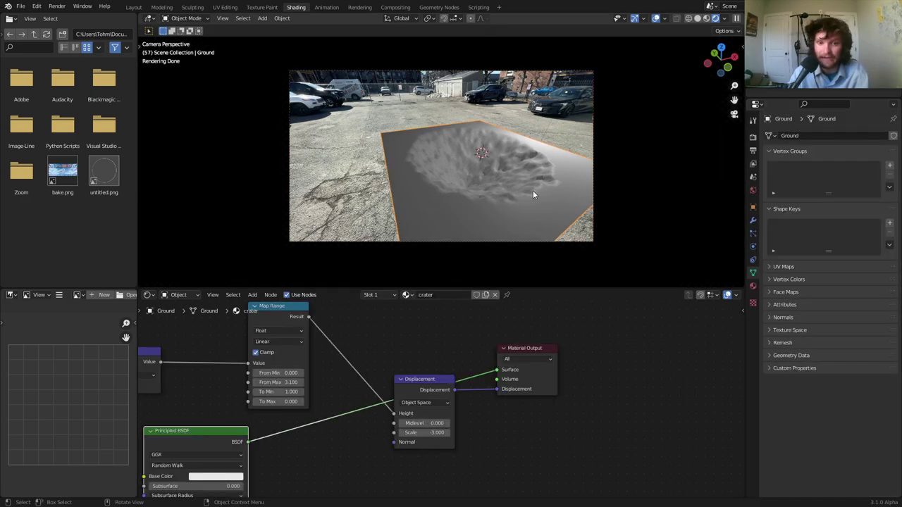
scroll(520, 160, up, 4)
scroll(520, 161, up, 4)
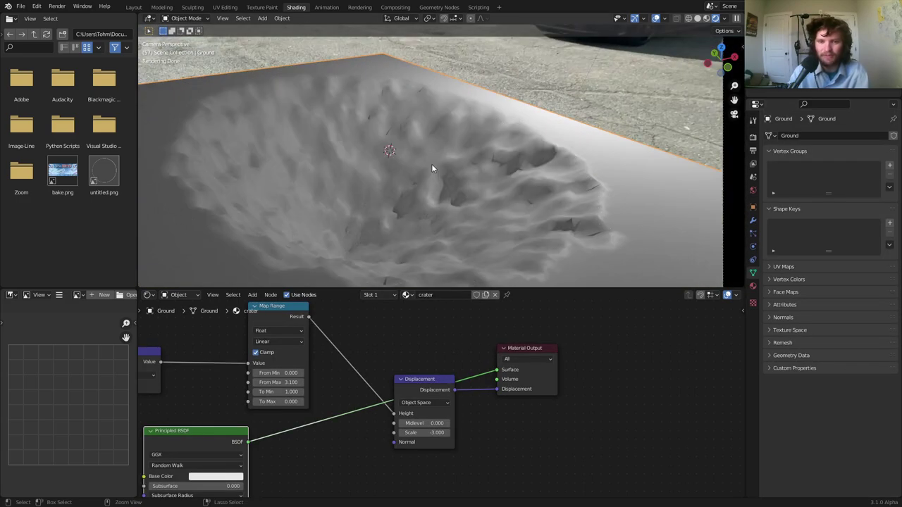
scroll(432, 169, up, 2)
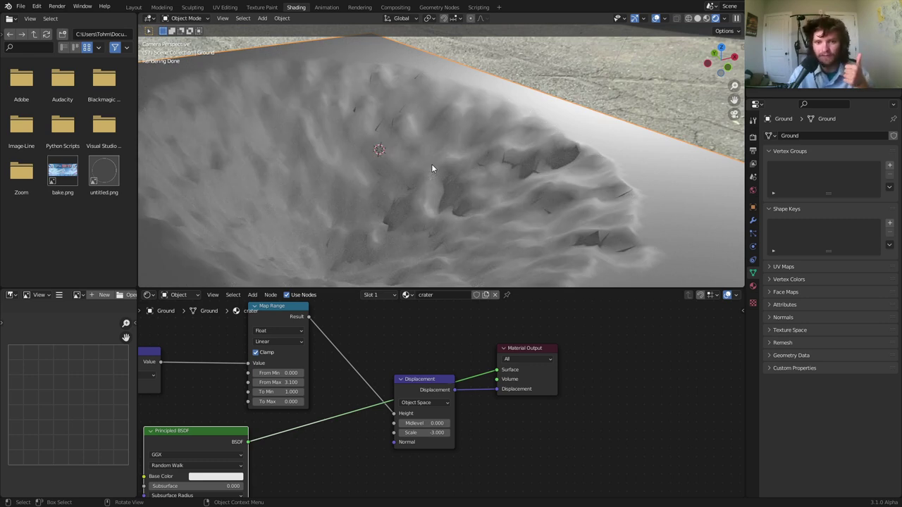
scroll(432, 168, up, 4)
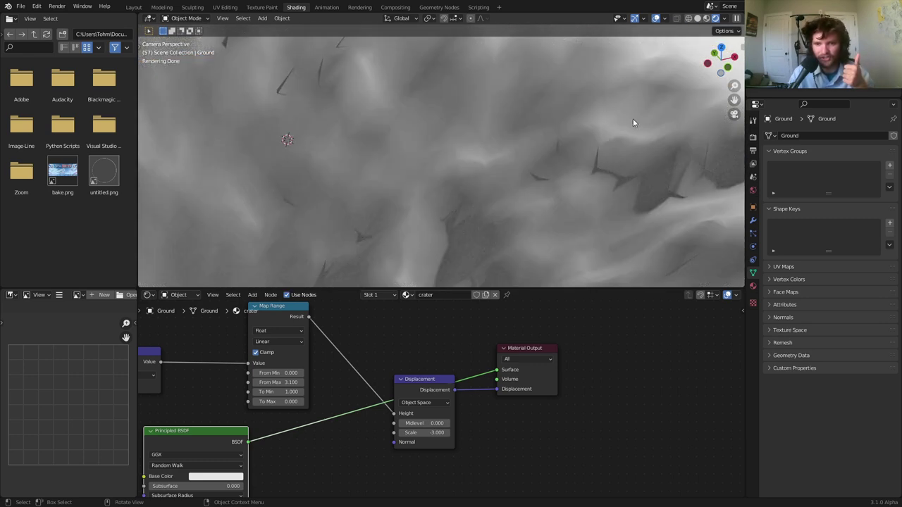
scroll(472, 128, down, 5)
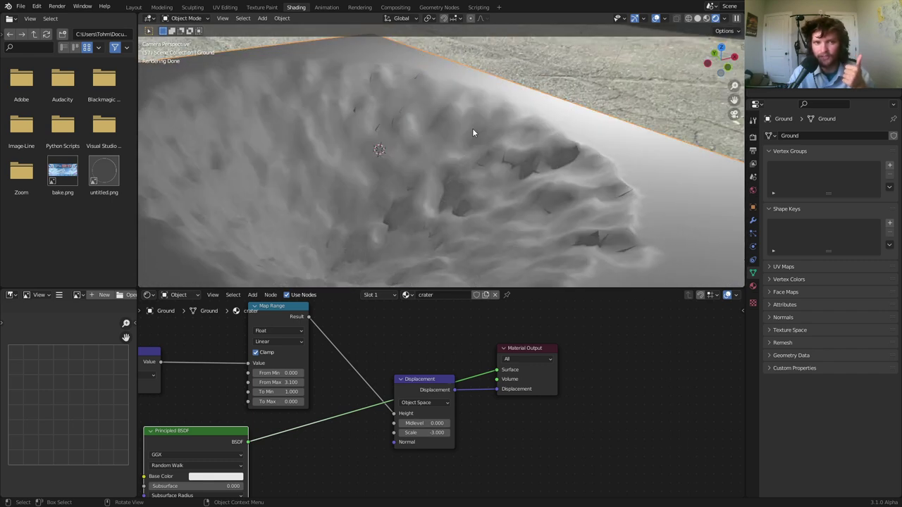
scroll(307, 337, down, 3)
middle_drag(307, 337, 460, 357)
click(753, 219)
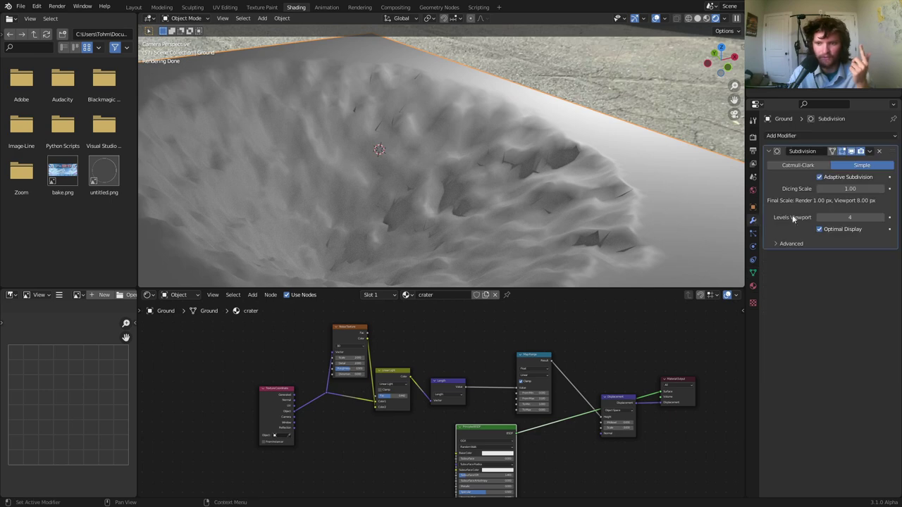
text(0.5)
key(Return)
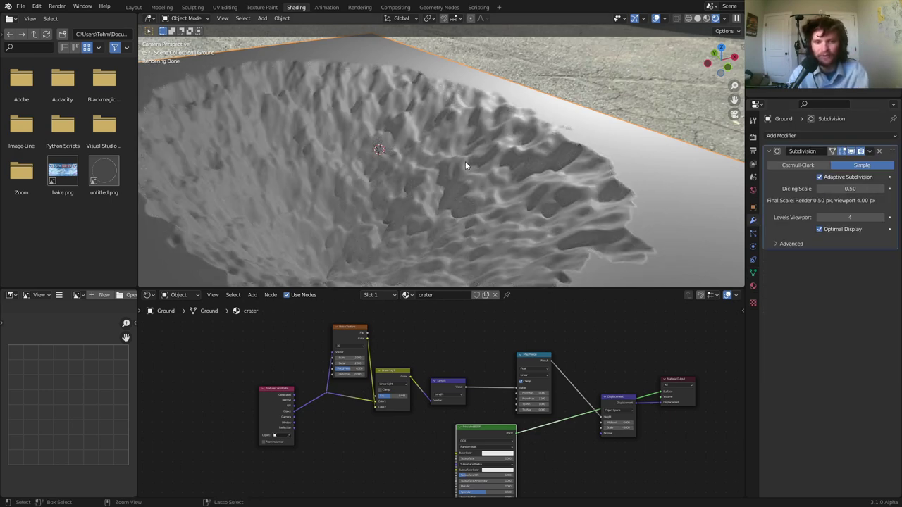
key(ctrl+s)
Set the noise texture's Detail to 8, then try 15 and undo that change.
scroll(318, 425, up, 5)
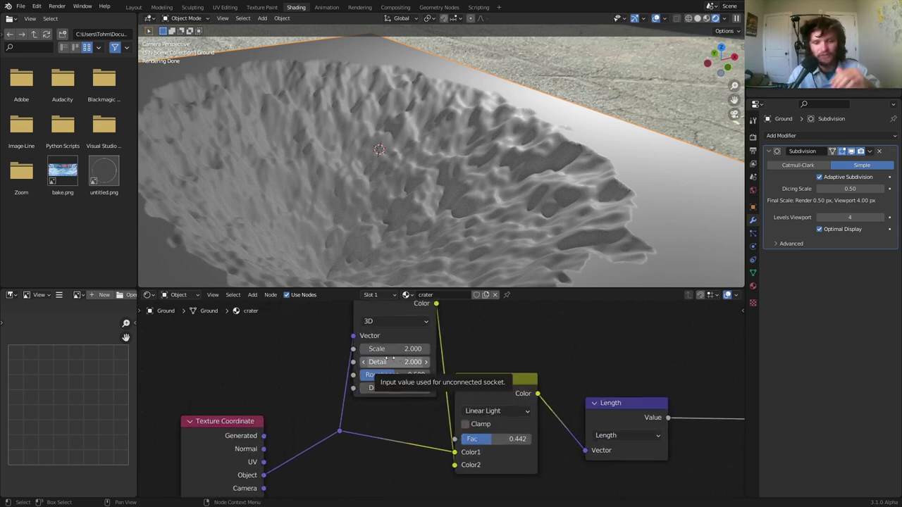
click(390, 362)
key(Return)
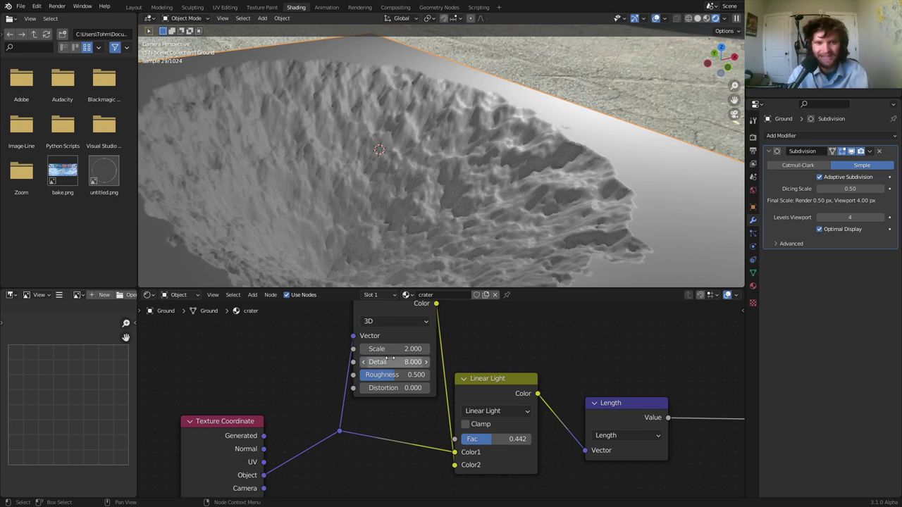
drag(390, 358, 430, 358)
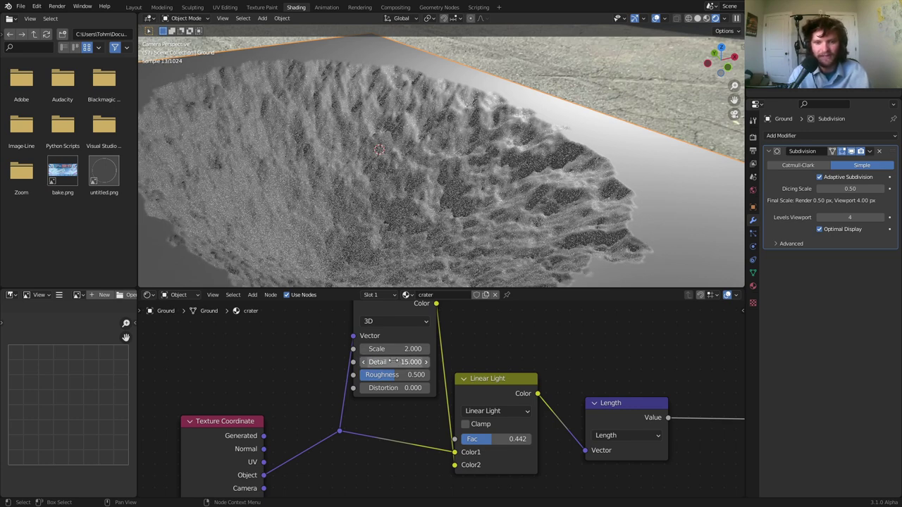
key(ctrl+z)
Set the ground's adaptive subdivision Dicing Scale to 0.25.
click(868, 189)
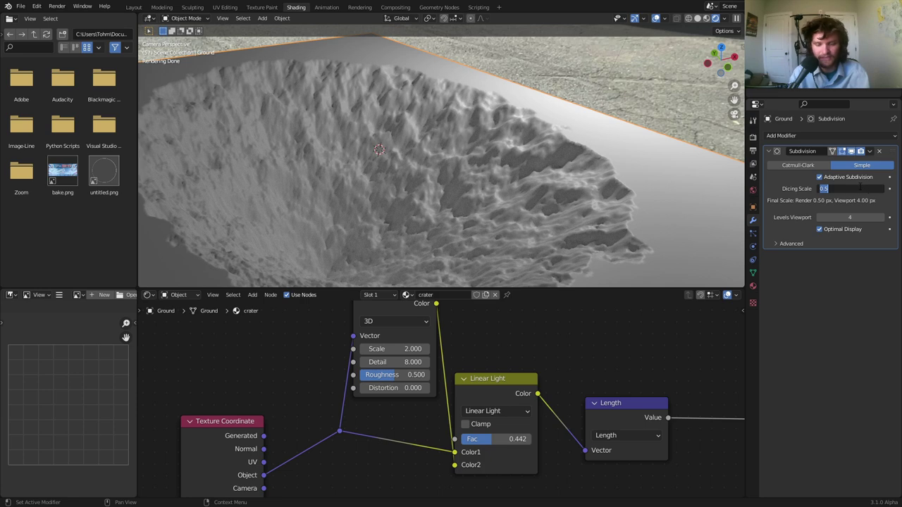
text(0.25)
key(Return)
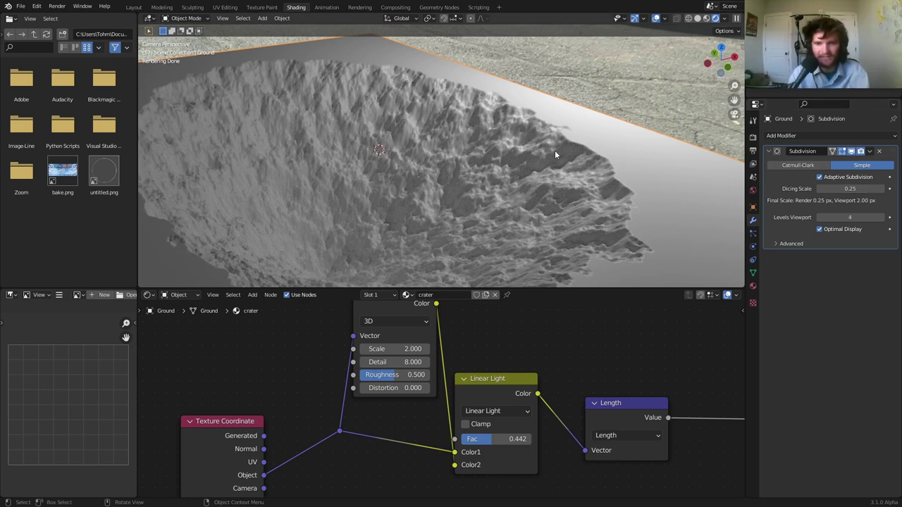
Set the Subdivision modifier's dicing scale to 0.5 and raise the crater noise texture's scale to 2.34.
click(864, 188)
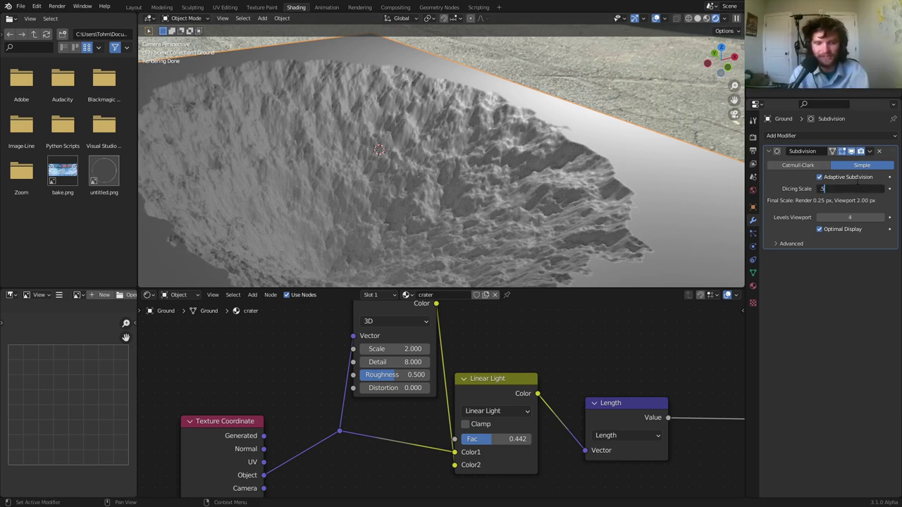
key(Return)
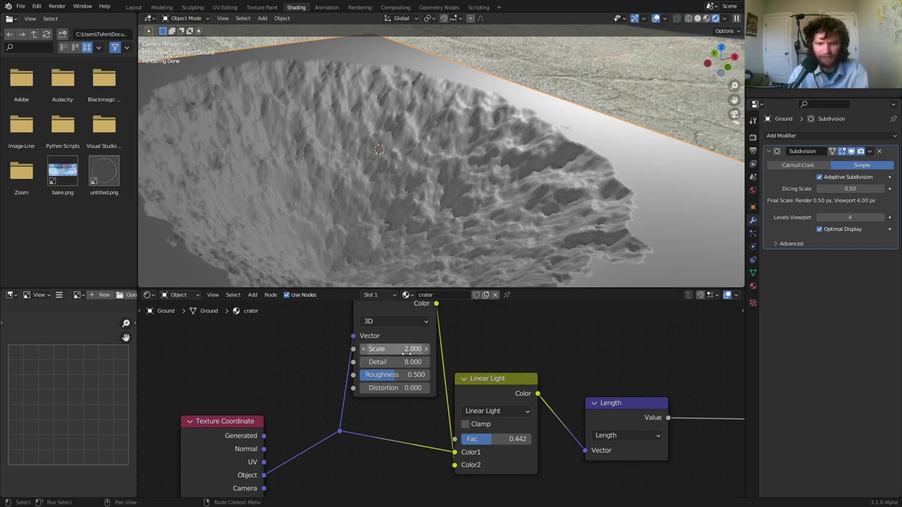
scroll(430, 160, down, 4)
shift+drag(400, 349, 441, 349)
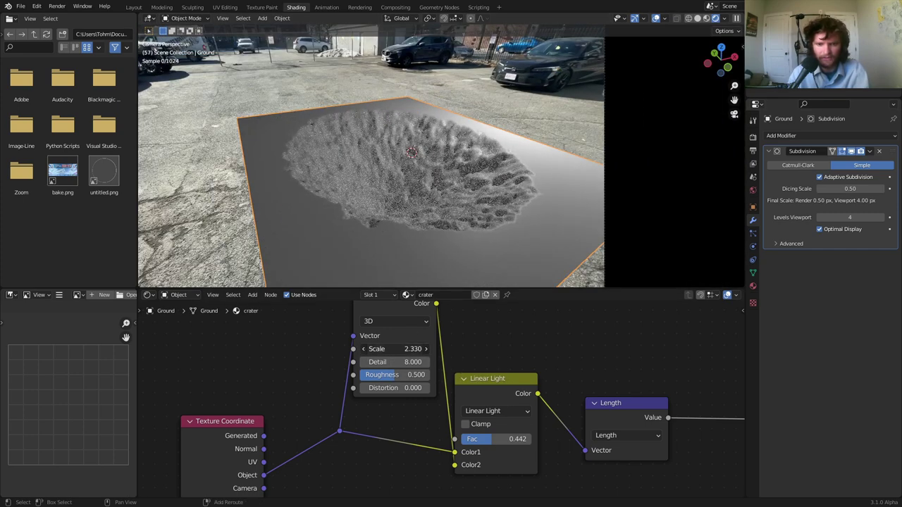
Try switching the crater noise texture to 4D and varying its W value, and undo both changes.
click(392, 320)
click(379, 375)
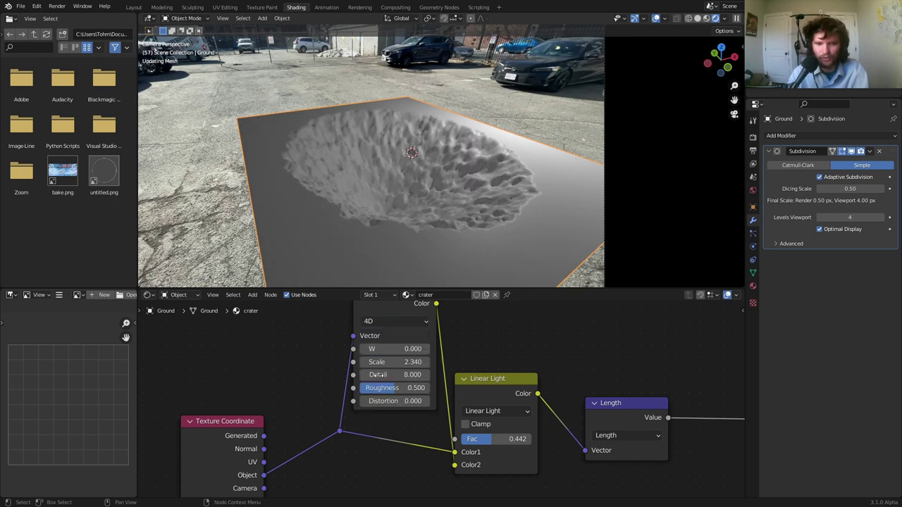
drag(412, 349, 476, 349)
key(ctrl+z)
key(ctrl+z)
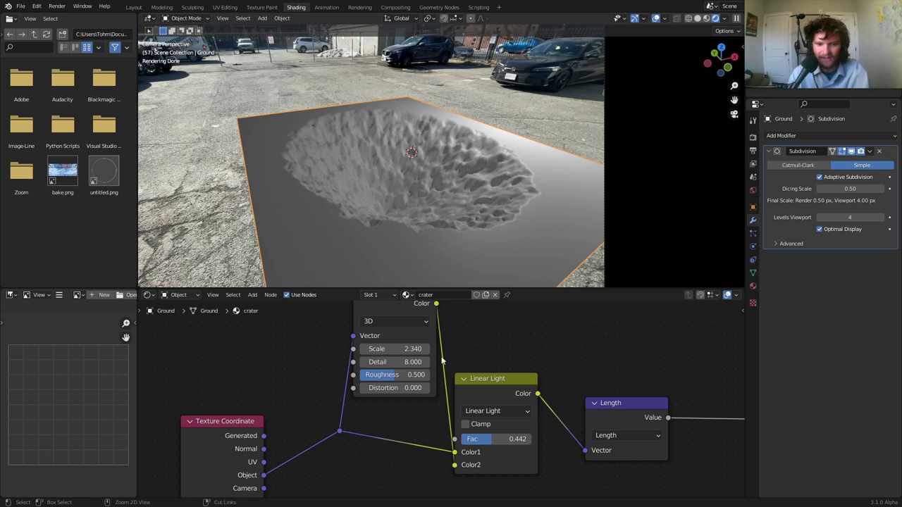
Save the file, try the noise texture's roughness at 1.0 and undo that roughness change.
key(ctrl+s)
drag(395, 375, 437, 375)
scroll(450, 150, up, 3)
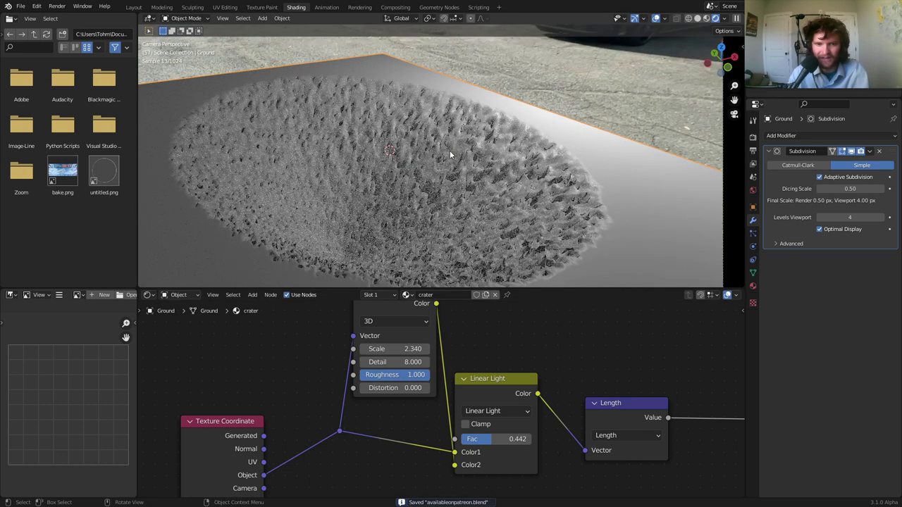
key(ctrl+z)
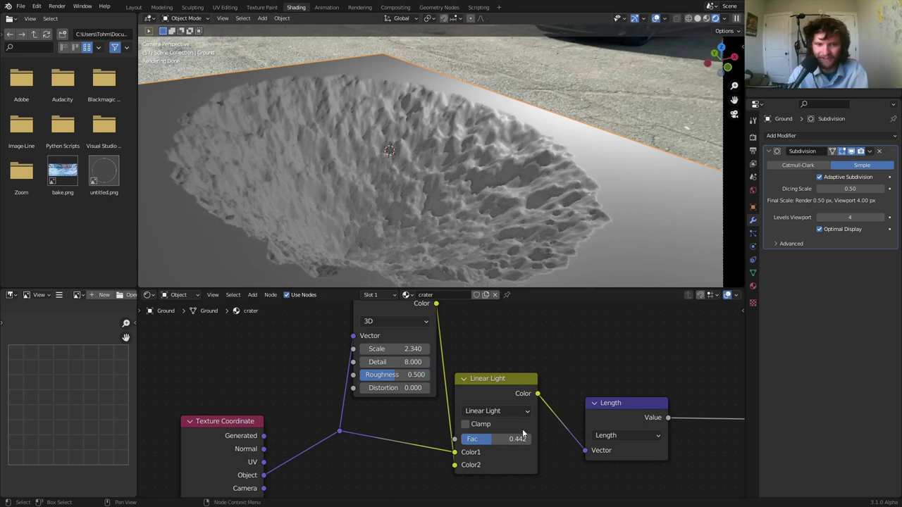
Move the Texture Coordinate, Noise Texture, Linear Light and Length nodes together away from Map Range to make room.
scroll(523, 435, down, 5)
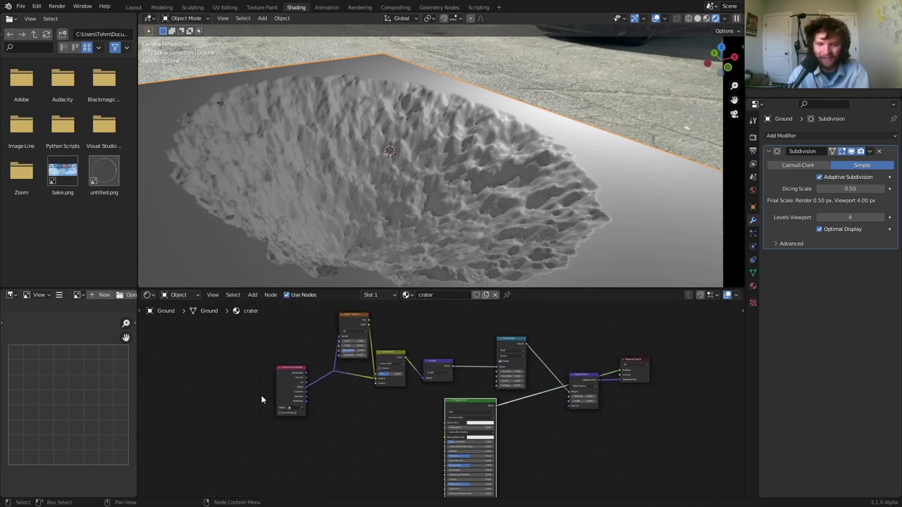
drag(171, 419, 442, 321)
key(g)
click(351, 346)
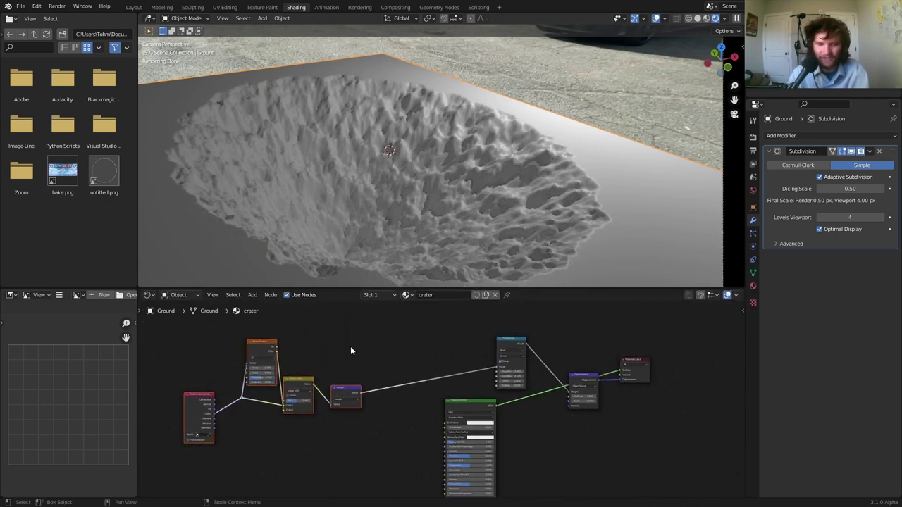
click(350, 346)
Add a Bump node and connect its Normal output to the Principled BSDF's Normal input.
scroll(359, 339, up, 3)
scroll(463, 88, up, 2)
scroll(434, 178, down, 5)
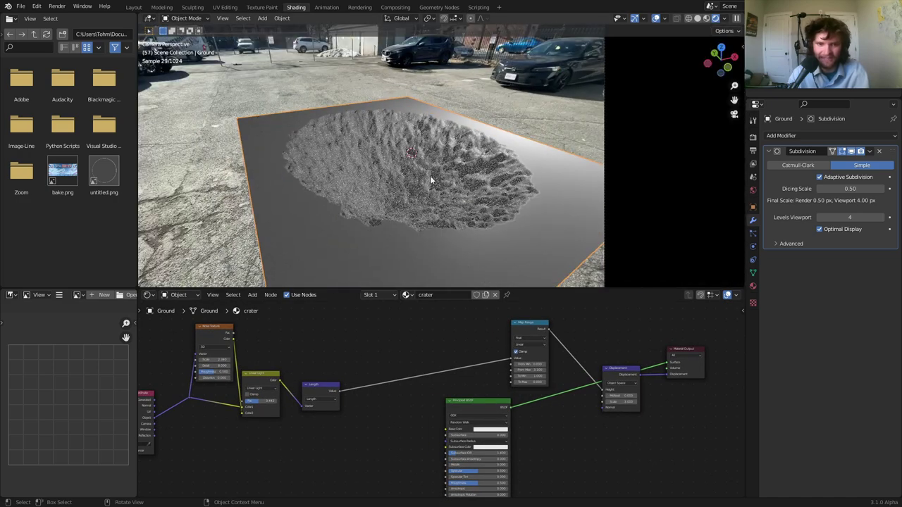
scroll(431, 180, up, 5)
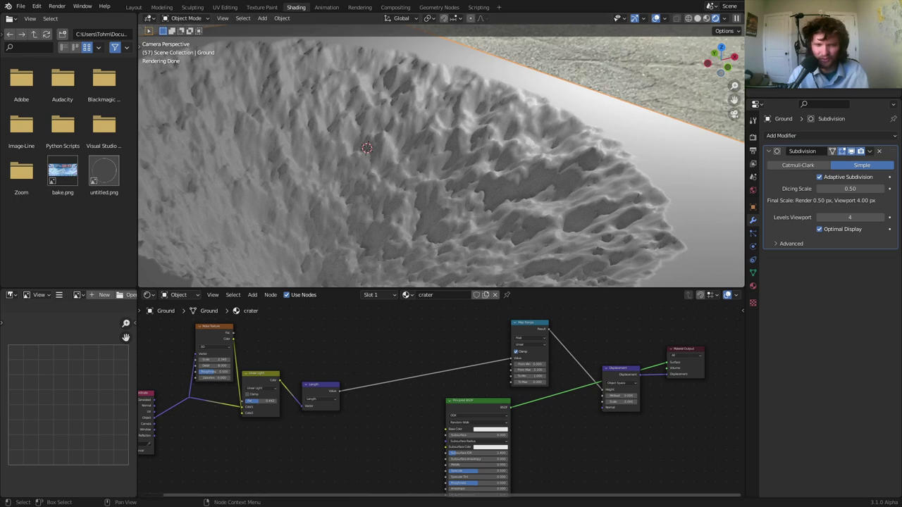
middle_drag(333, 417, 359, 382)
key(shift+a)
click(370, 334)
text(bump)
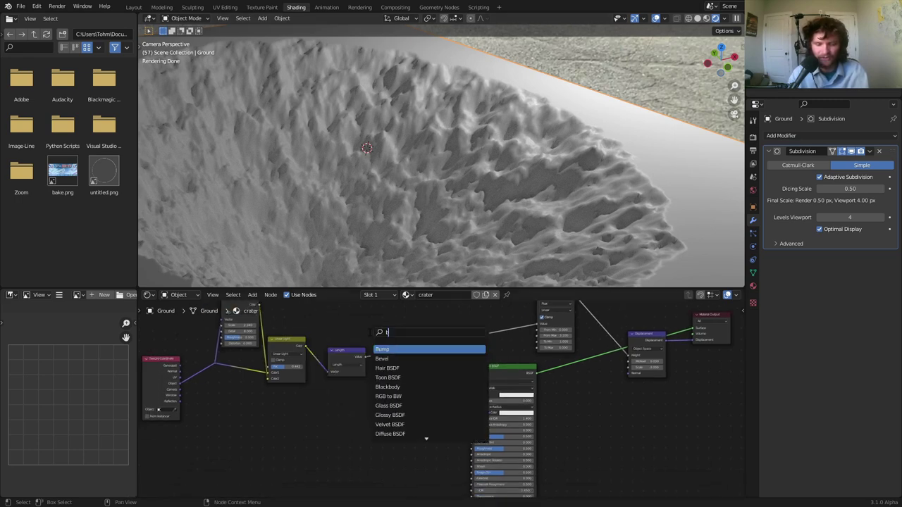
key(Return)
click(352, 440)
alt+right_drag(349, 437, 497, 448)
middle_drag(433, 448, 515, 395)
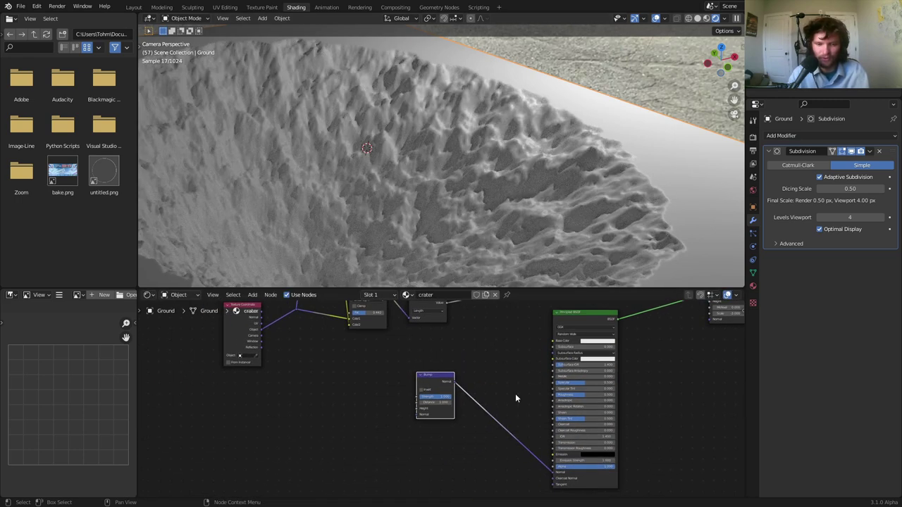
Connect the Noise Texture's Color to the Bump node's Height and reconnect the Principled BSDF to the Material Output.
scroll(444, 399, up, 4)
drag(418, 366, 399, 331)
scroll(405, 324, down, 6)
middle_drag(405, 324, 459, 397)
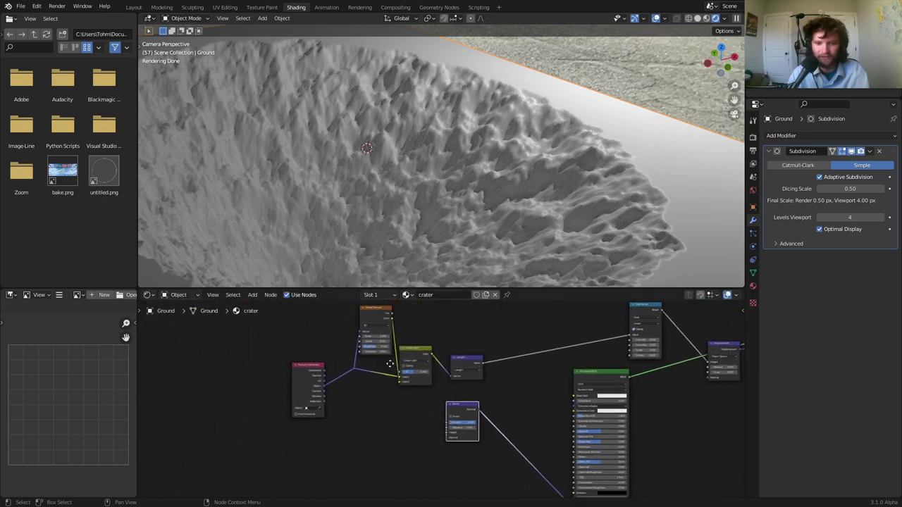
mouse_move(390, 320)
mouse_down()
mouse_move(412, 338)
mouse_move(446, 438)
mouse_up()
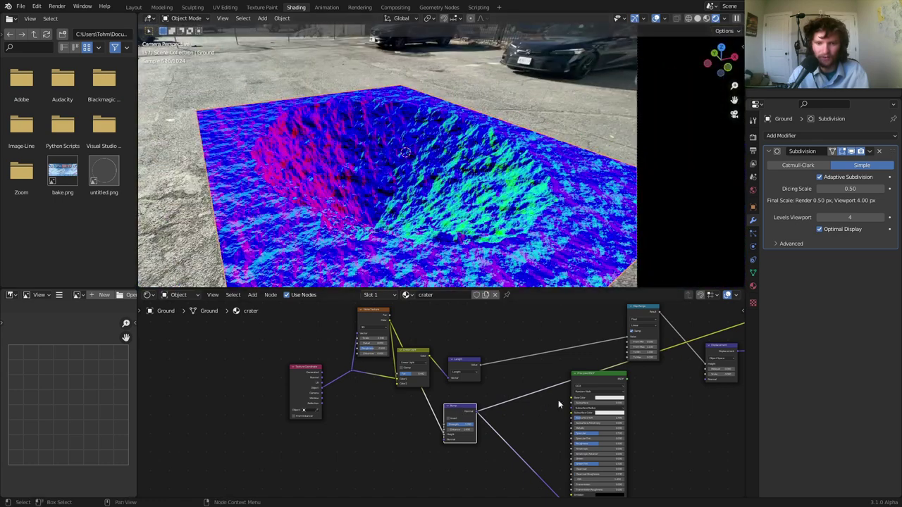
ctrl+shift+click(598, 378)
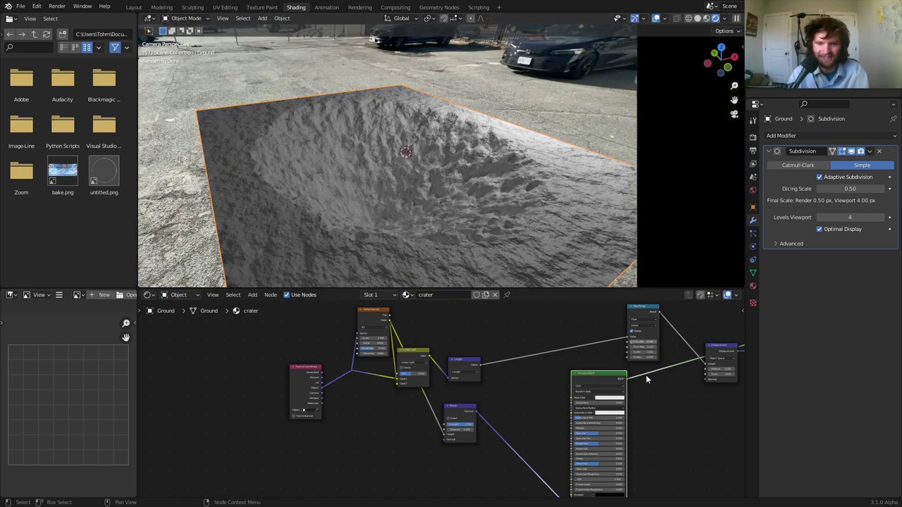
Examine the bumped crater surface up close and from another angle, and return to the camera view.
middle_drag(646, 375, 420, 385)
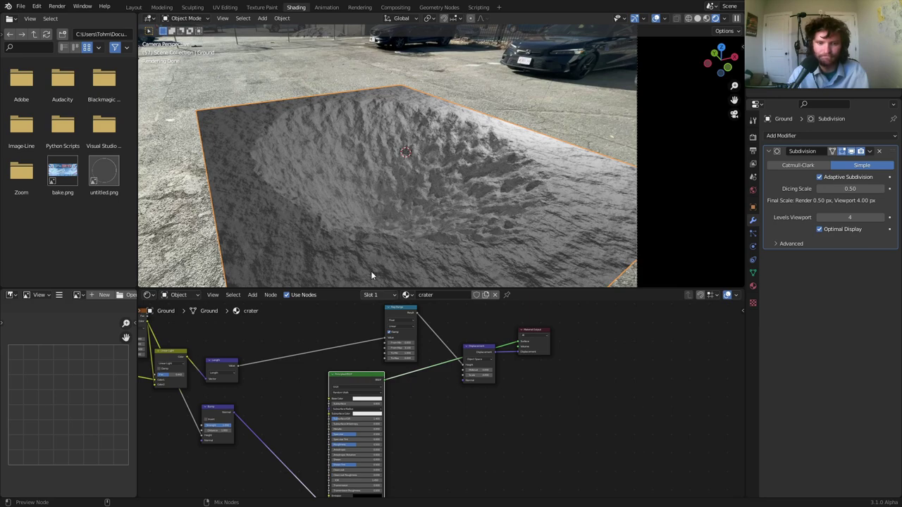
scroll(312, 160, up, 5)
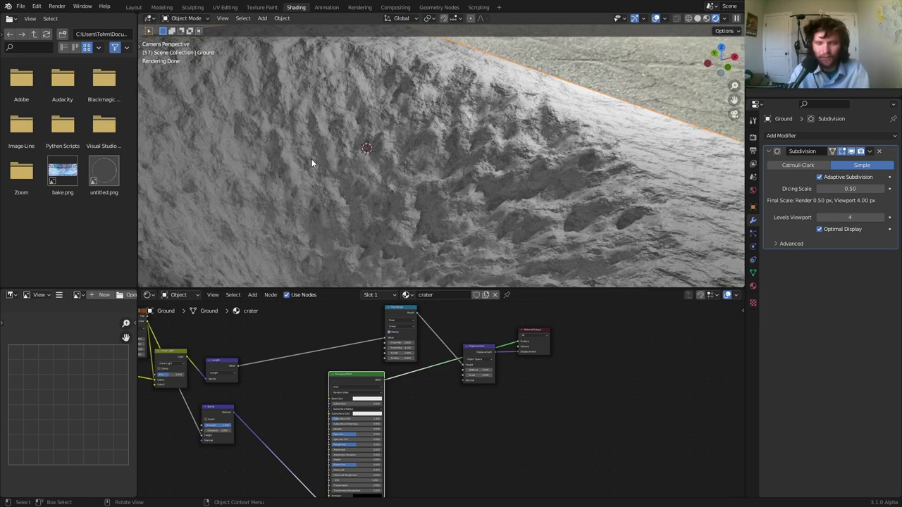
scroll(312, 160, down, 3)
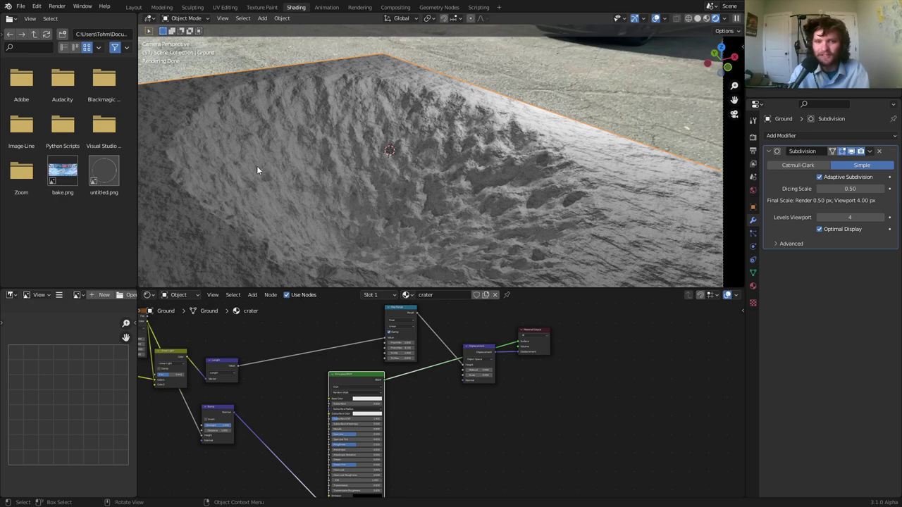
scroll(416, 150, down, 2)
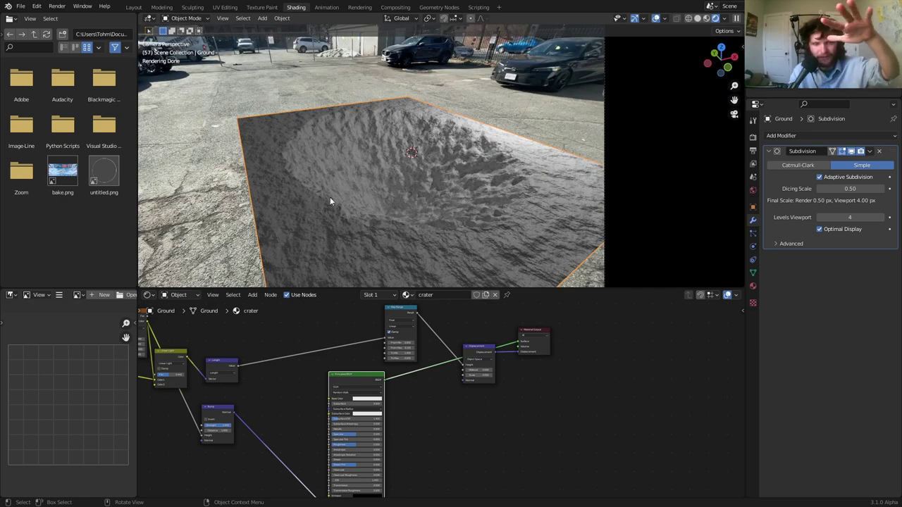
middle_drag(330, 197, 381, 188)
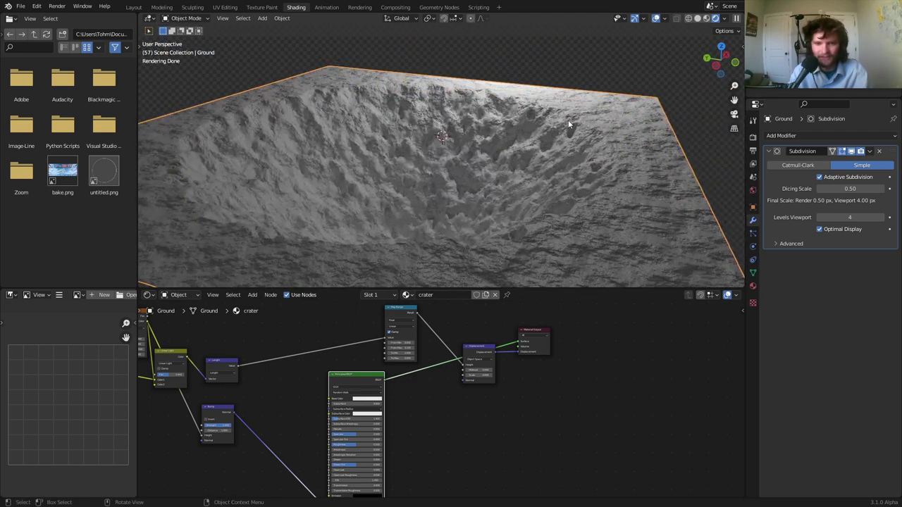
click(734, 115)
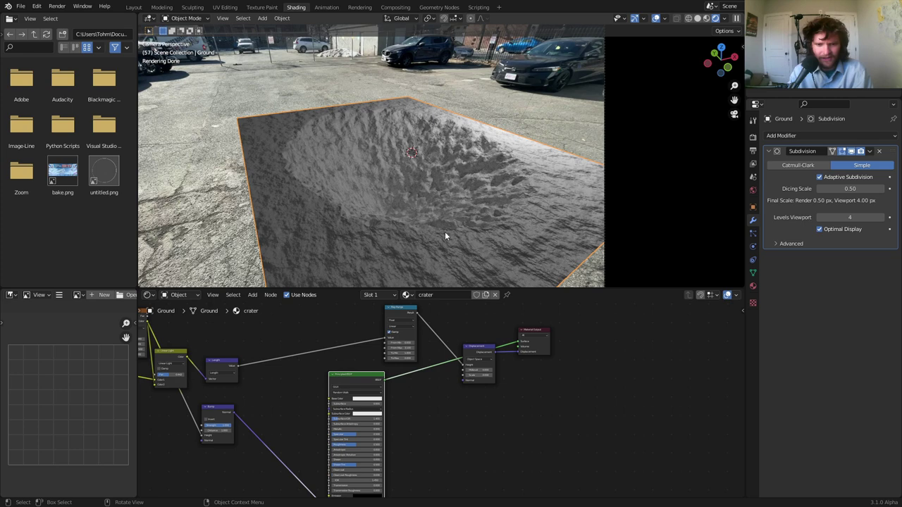
Insert a Mix Shader between the Principled BSDF and the Material Output, spacing the Principled BSDF away from it.
scroll(425, 400, up, 2)
key(shift+a)
click(385, 322)
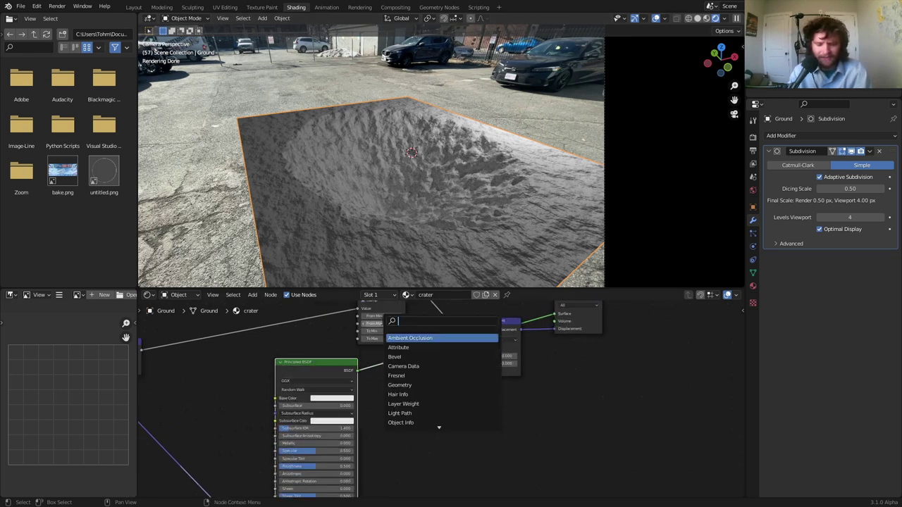
text(mi)
click(400, 348)
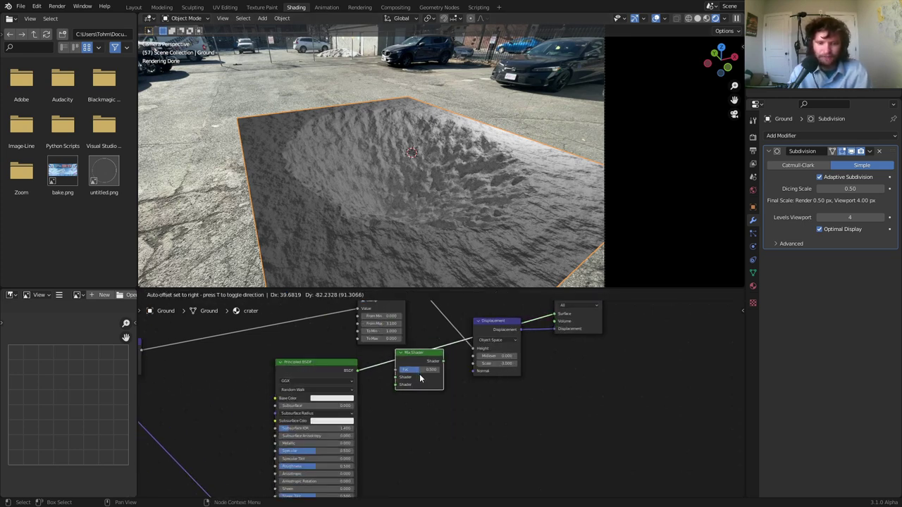
click(399, 389)
drag(316, 380, 259, 383)
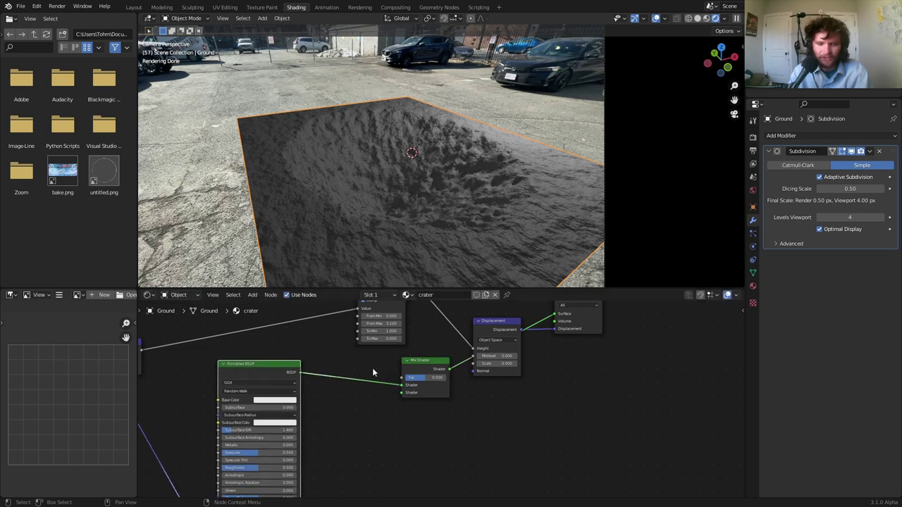
Add a Transparent BSDF and connect it to the Mix Shader's second shader input.
scroll(433, 376, up, 2)
key(shift+a)
click(363, 325)
text(tr)
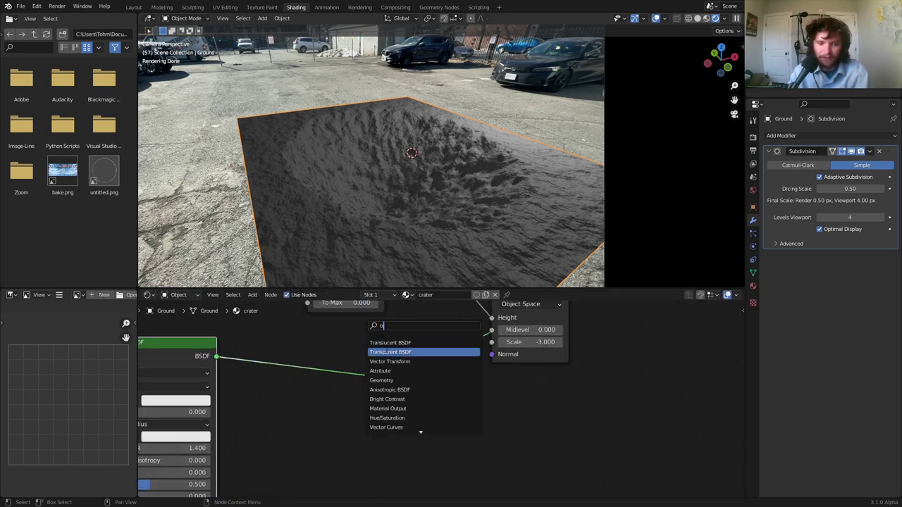
click(390, 351)
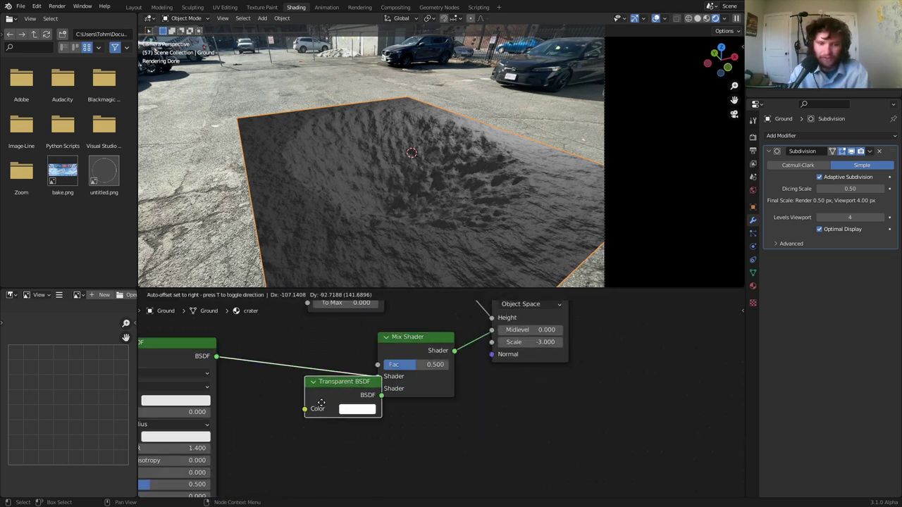
click(356, 391)
Try the Mix Shader's factor at 0 and leave it fully on the Transparent BSDF.
scroll(408, 381, down, 3)
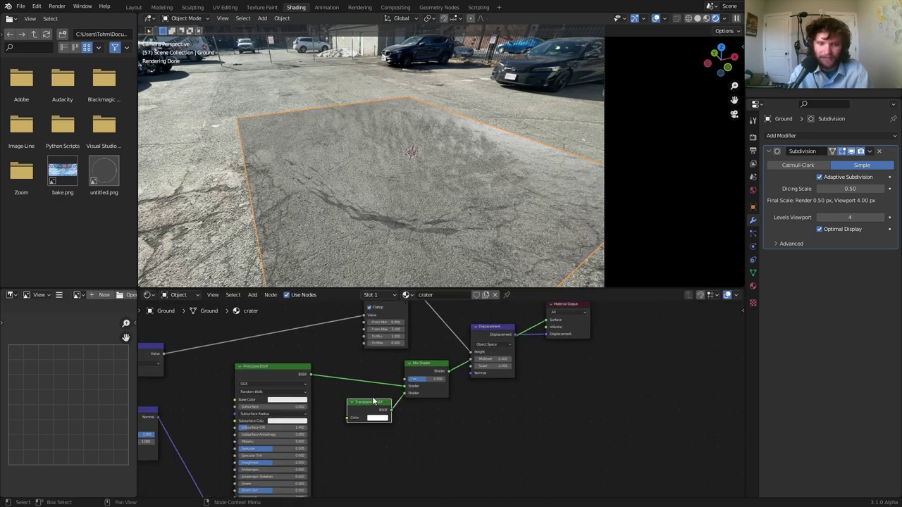
drag(432, 381, 392, 380)
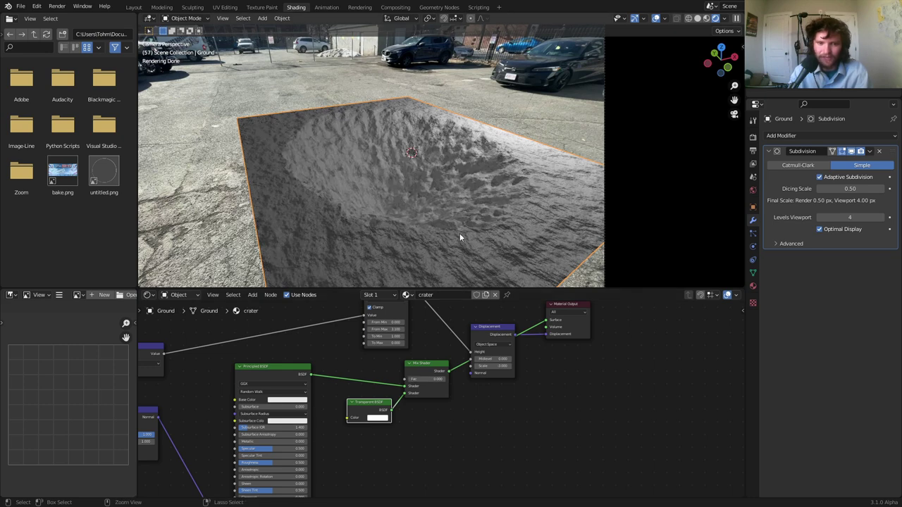
key(ctrl+z)
Add a Separate XYZ node and feed its Vector input from the Object texture coordinate's reroute point.
middle_drag(382, 421, 577, 360)
scroll(435, 381, down, 5)
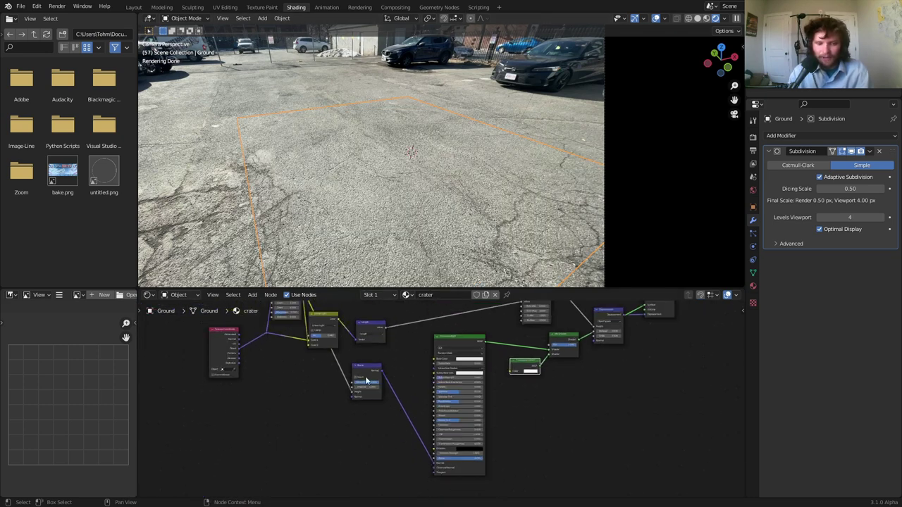
middle_drag(366, 379, 454, 386)
scroll(373, 366, up, 3)
mouse_move(277, 338)
mouse_down()
mouse_move(218, 336)
mouse_move(262, 331)
mouse_up()
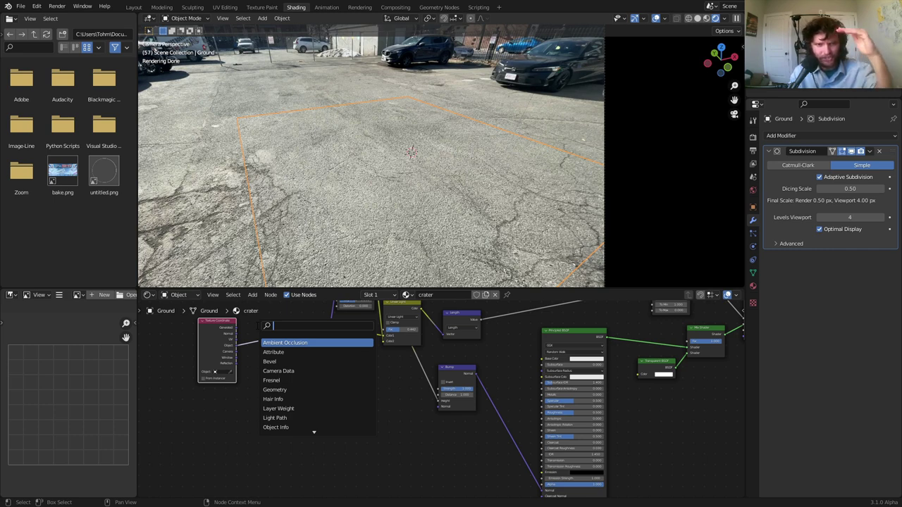
text(se)
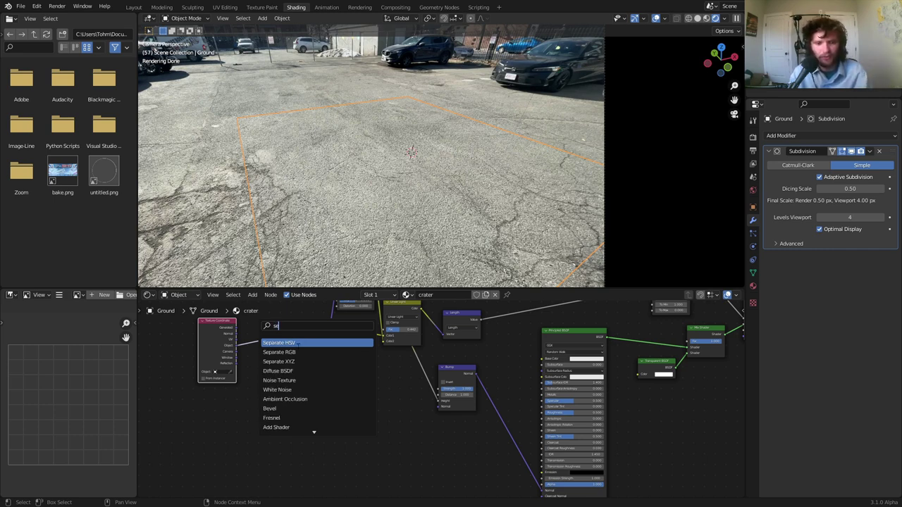
click(289, 362)
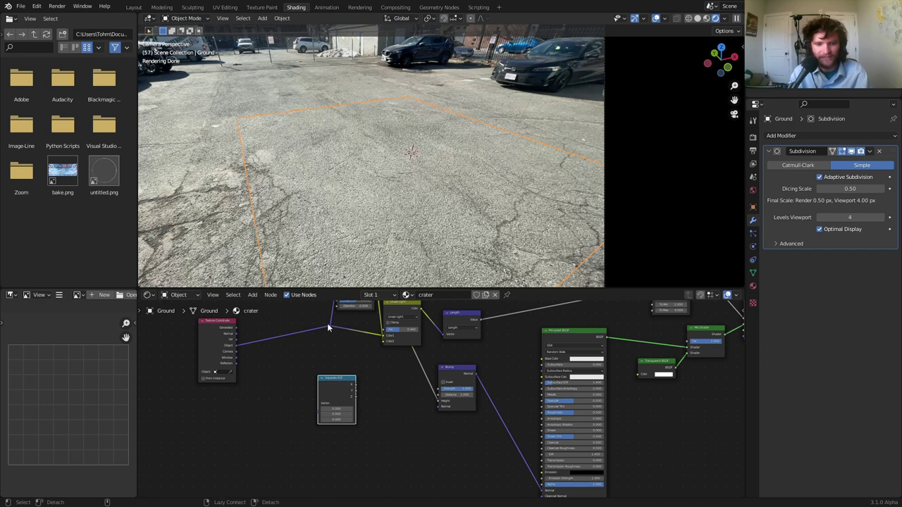
drag(329, 326, 319, 413)
drag(330, 381, 334, 418)
Add a Math node set to Greater Than with a threshold of 0, fed by the Separate XYZ node's Z output.
scroll(383, 405, up, 4)
middle_drag(383, 404, 294, 366)
key(shift+a)
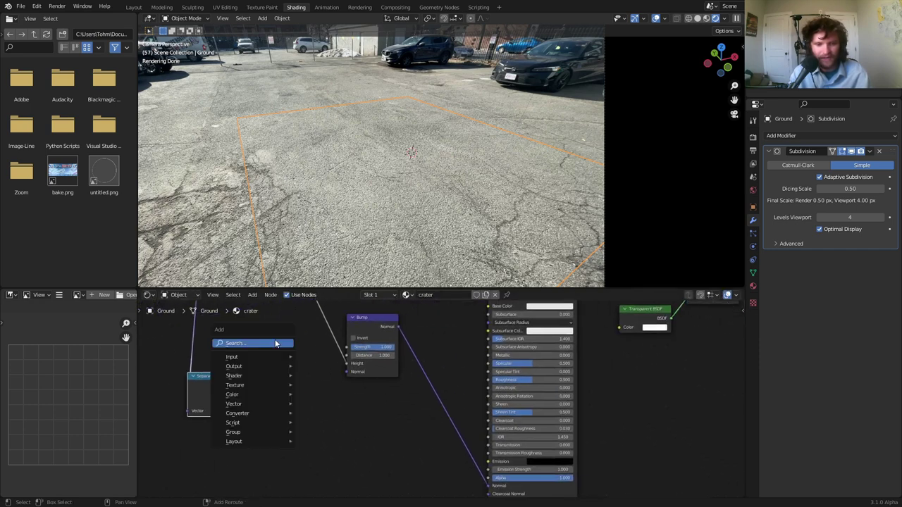
text(add)
click(287, 358)
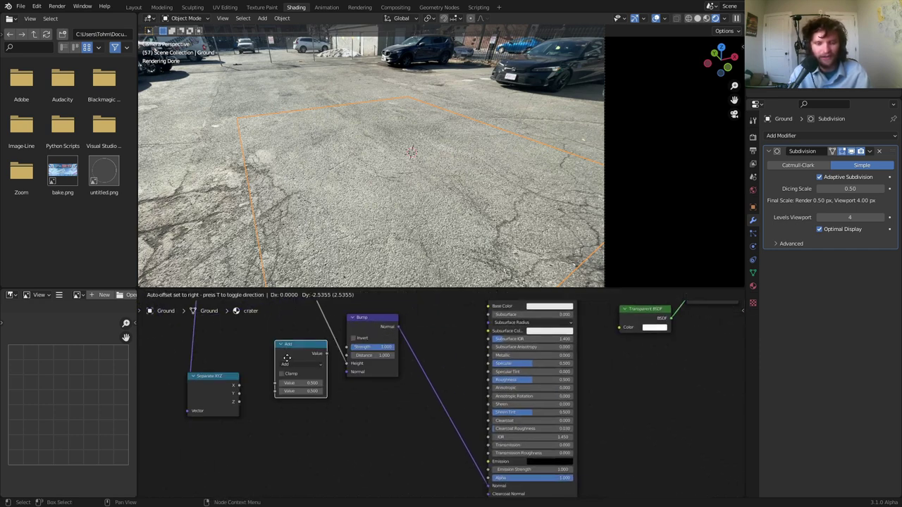
click(285, 399)
drag(238, 401, 273, 423)
click(300, 431)
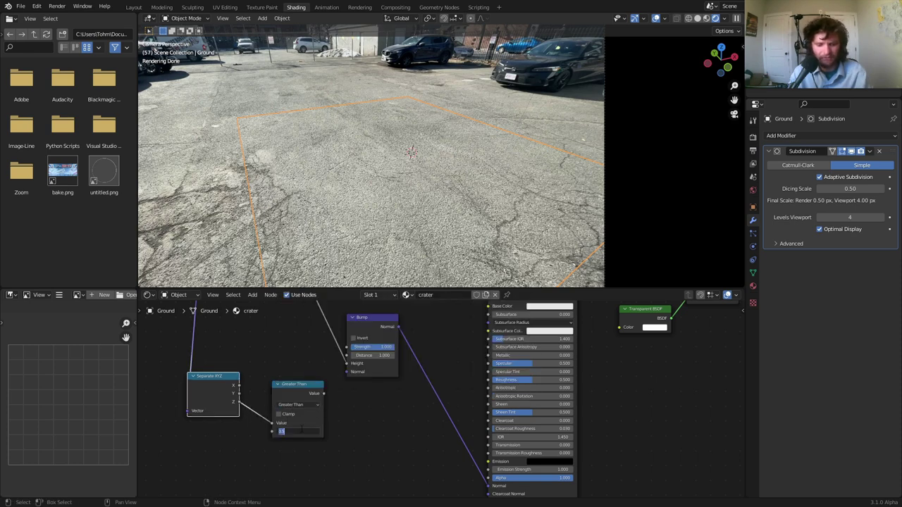
Preview the Greater Than mask on the ground mesh, try a threshold of -1.18 and reset it to 0.
ctrl+shift+click(298, 384)
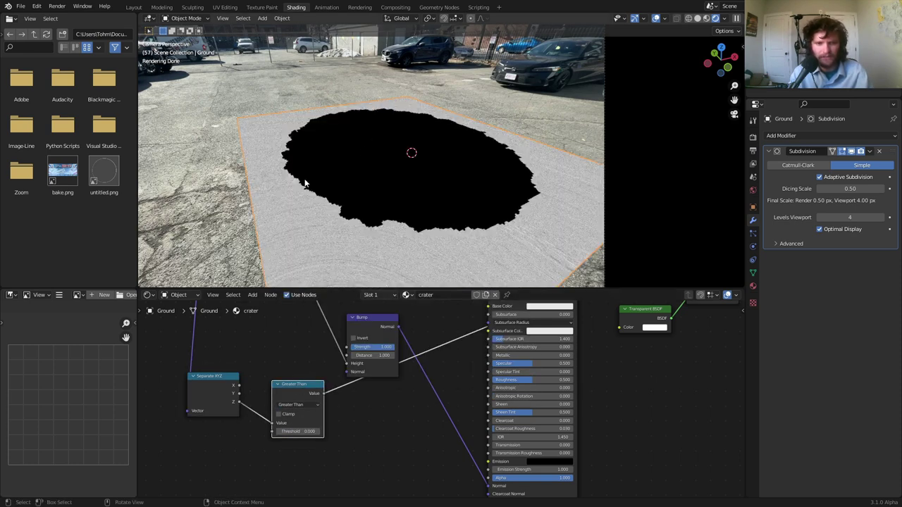
middle_drag(304, 181, 358, 155)
scroll(358, 156, down, 4)
middle_drag(456, 271, 432, 247)
drag(304, 432, 220, 431)
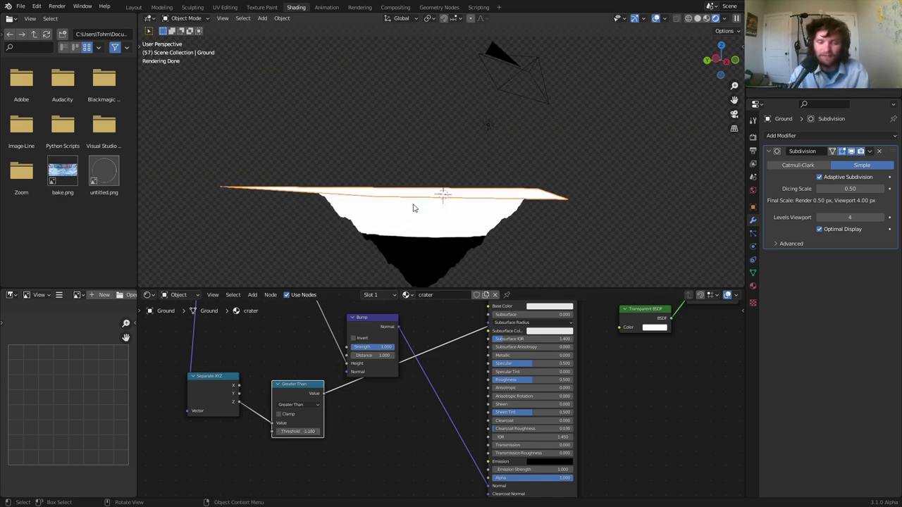
click(319, 431)
text(00)
key(Return)
Connect the Greater Than node's value to the Mix Shader's factor and look through the camera.
middle_drag(297, 392, 182, 430)
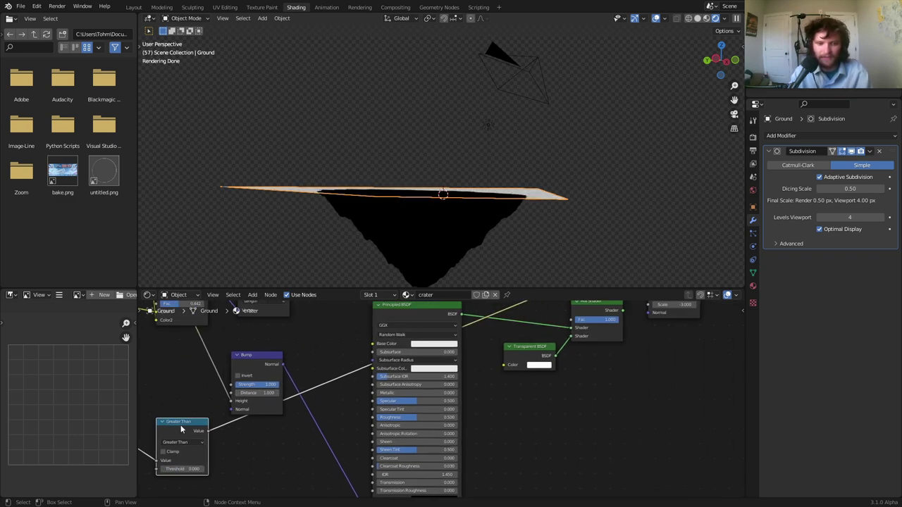
drag(208, 431, 574, 325)
middle_drag(574, 324, 537, 371)
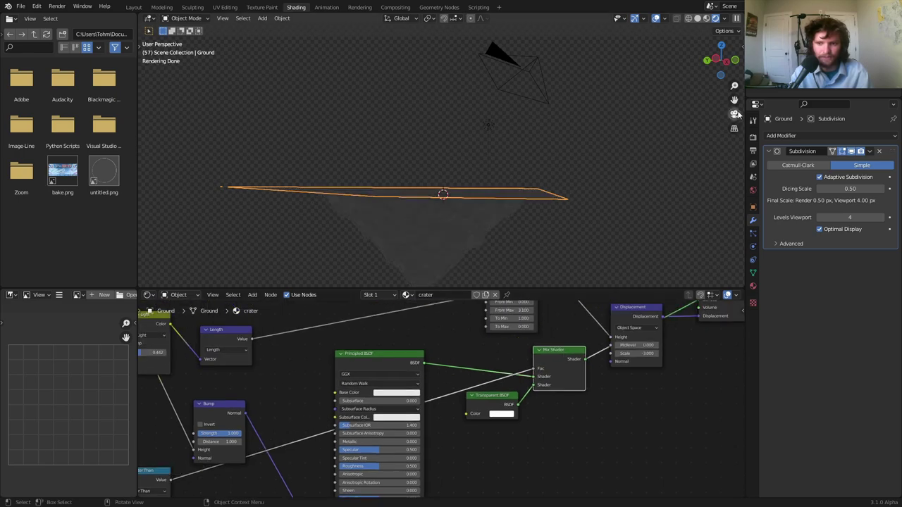
click(735, 113)
Set the Greater Than node's threshold to -0.01.
middle_drag(171, 495, 428, 375)
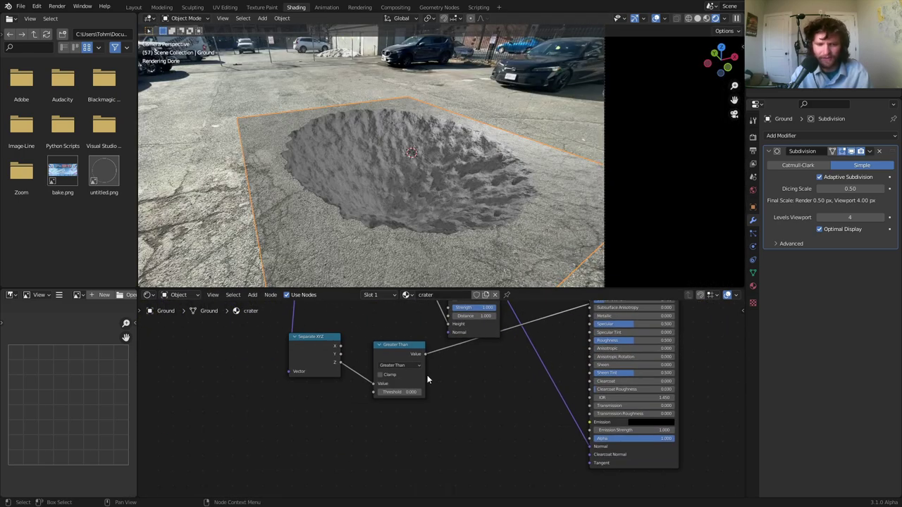
scroll(426, 376, up, 3)
click(392, 384)
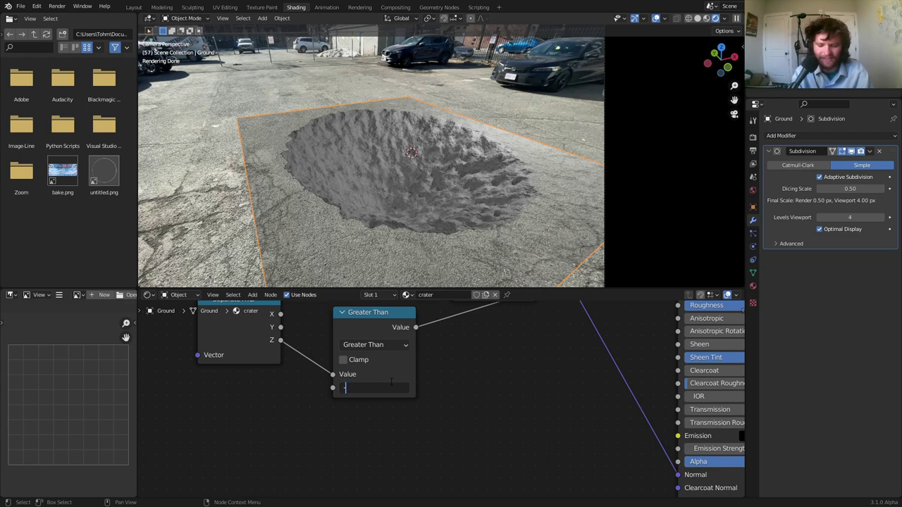
text(-0.01)
key(Return)
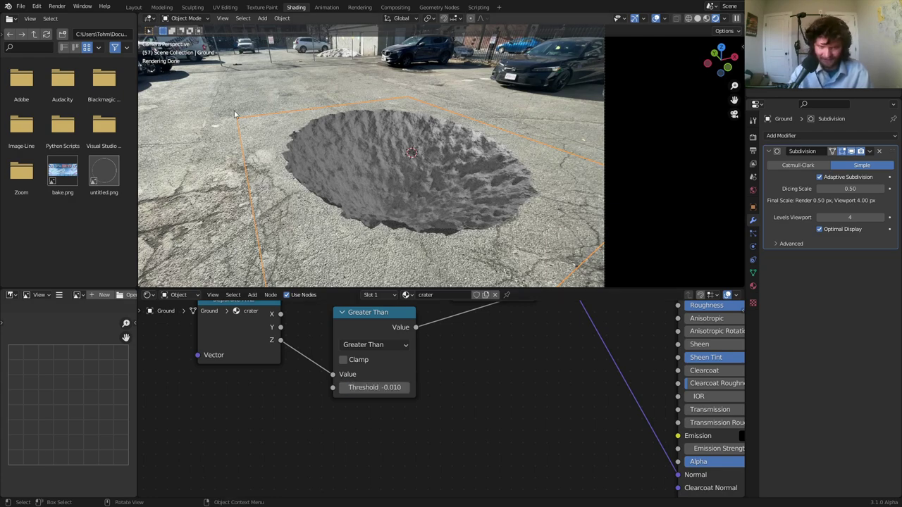
Play the animation through the camera and examine how the crater's rim sits in the parking lot footage.
key(space)
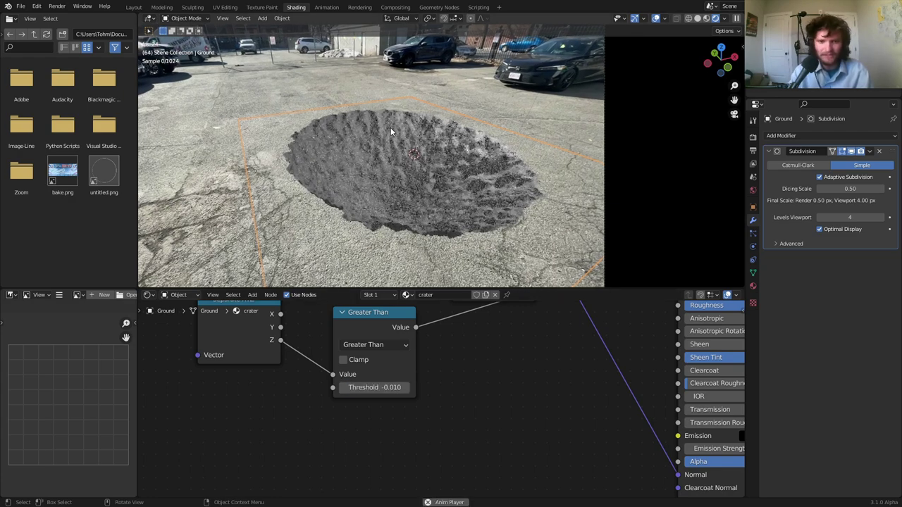
key(space)
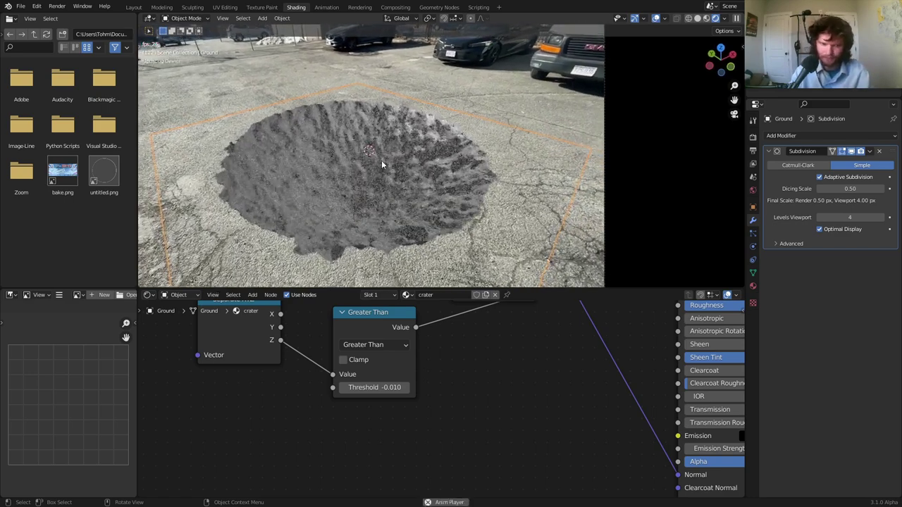
key(space)
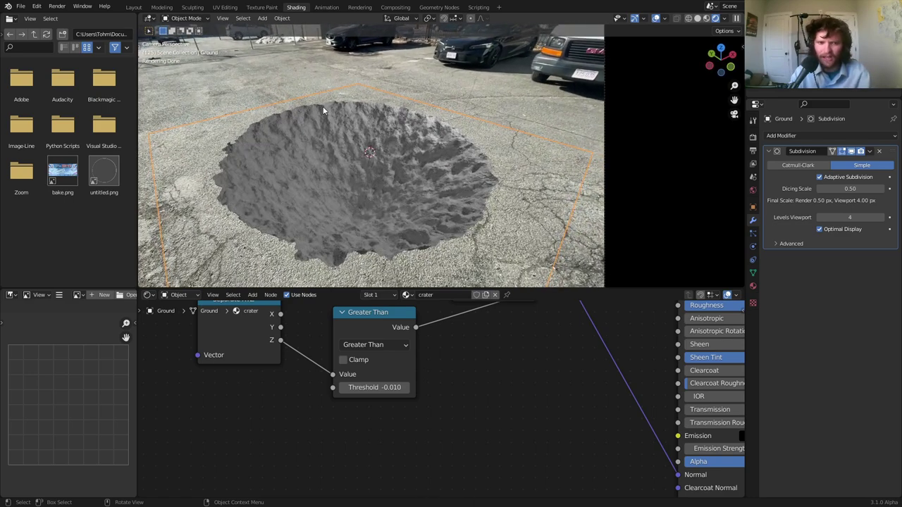
scroll(285, 128, up, 3)
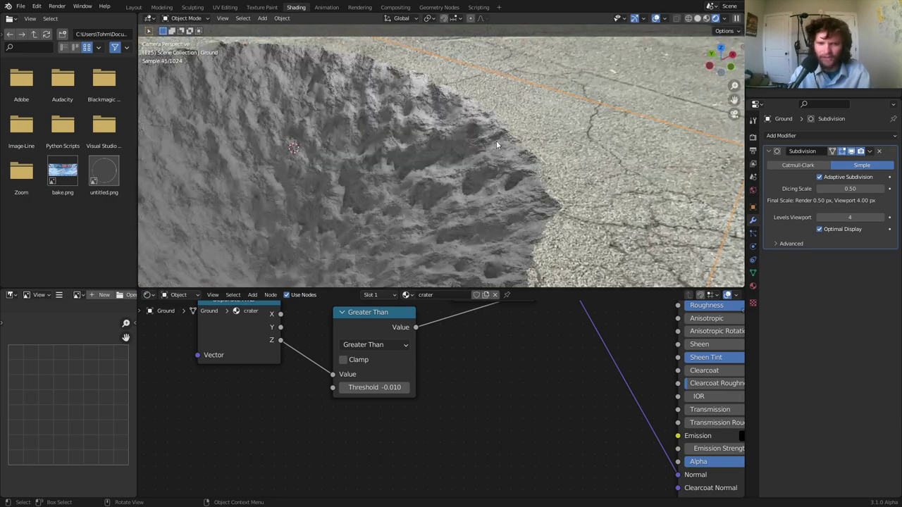
scroll(496, 144, up, 3)
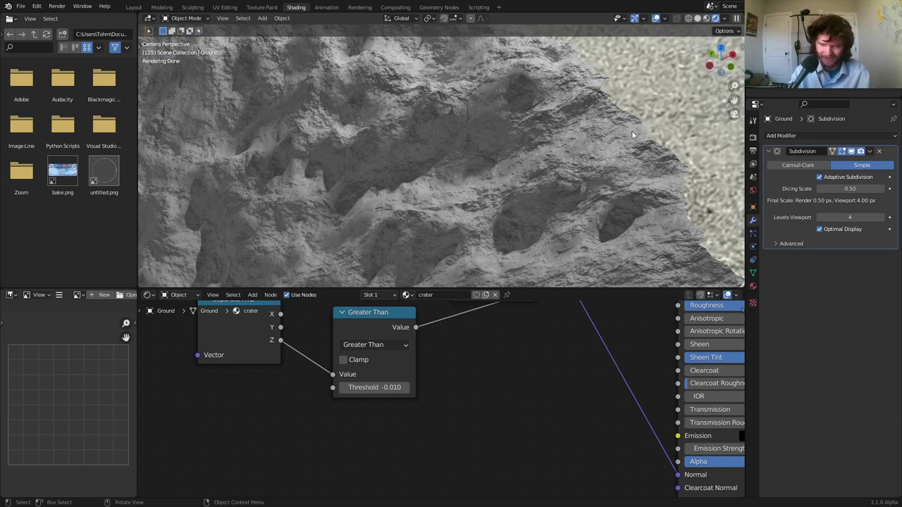
scroll(444, 197, down, 8)
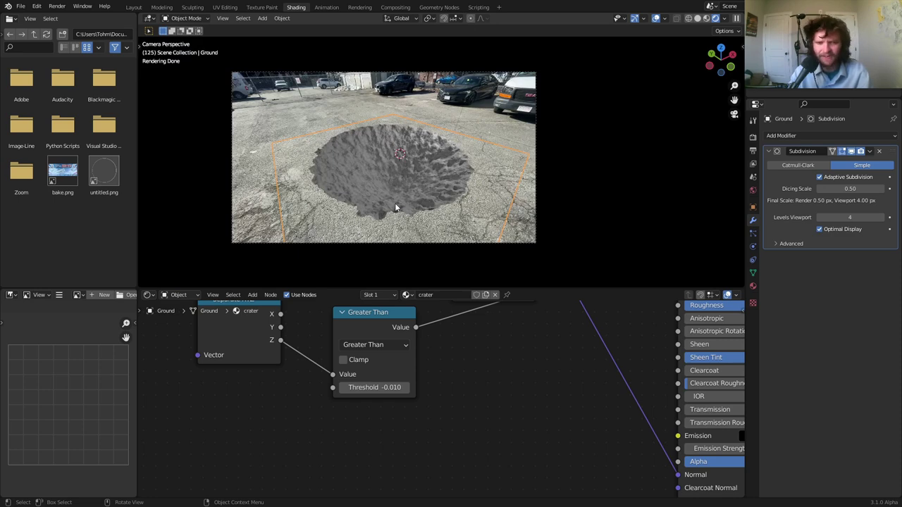
Deepen the crater by setting the Displacement node's scale to -8.
scroll(576, 331, down, 7)
middle_drag(594, 371, 339, 401)
middle_drag(477, 375, 441, 401)
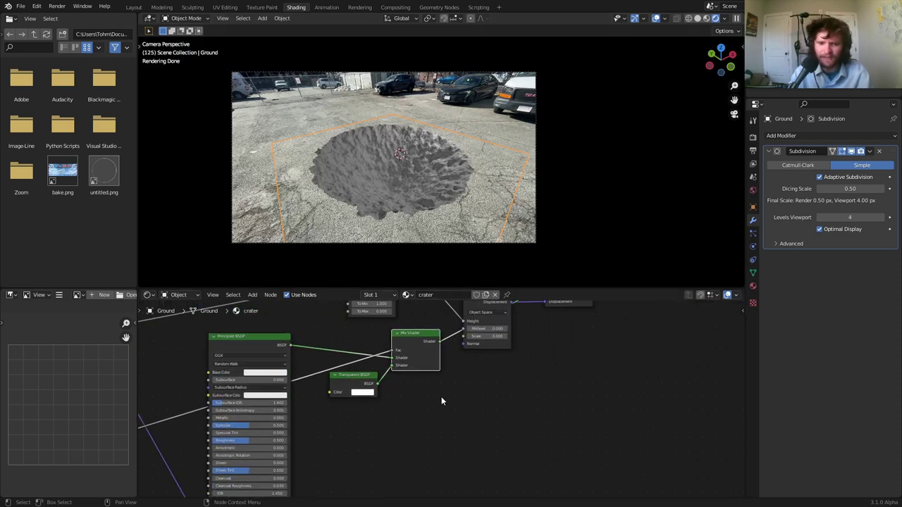
scroll(441, 400, up, 4)
middle_drag(435, 360, 402, 406)
ctrl+drag(471, 359, 444, 359)
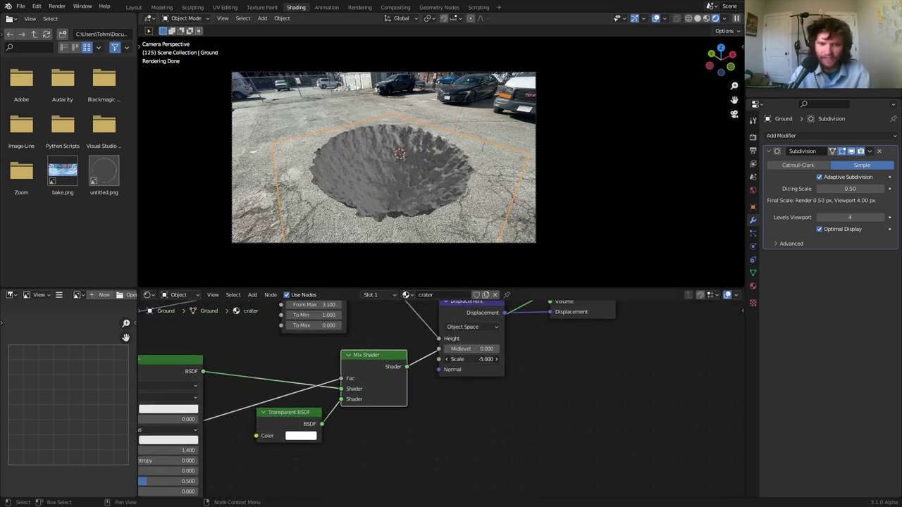
click(470, 359)
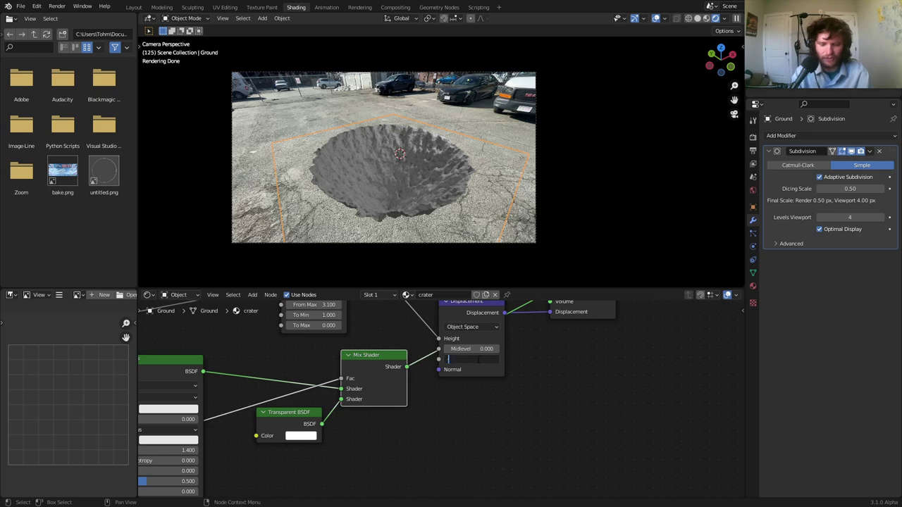
text(-8)
key(Return)
Replace the Transparent BSDF with a Holdout node connected to the Mix Shader's second shader input.
scroll(365, 155, up, 4)
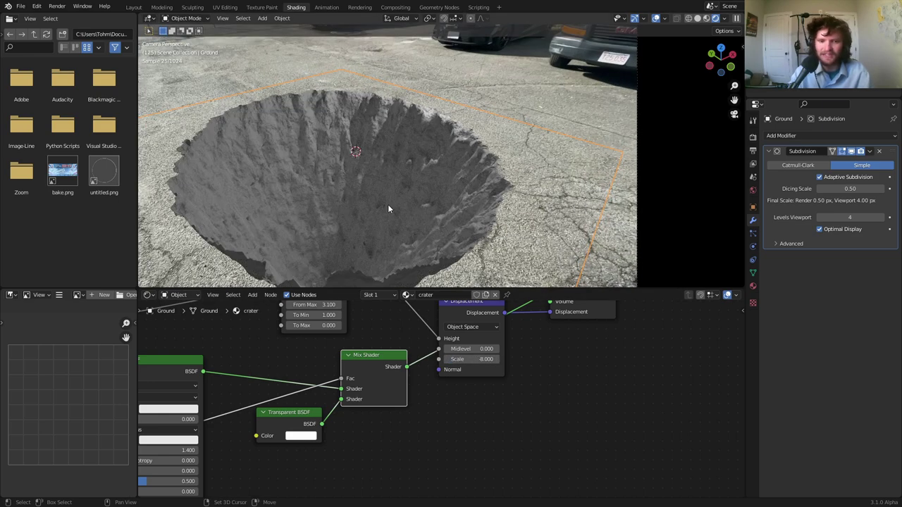
middle_drag(388, 209, 429, 164)
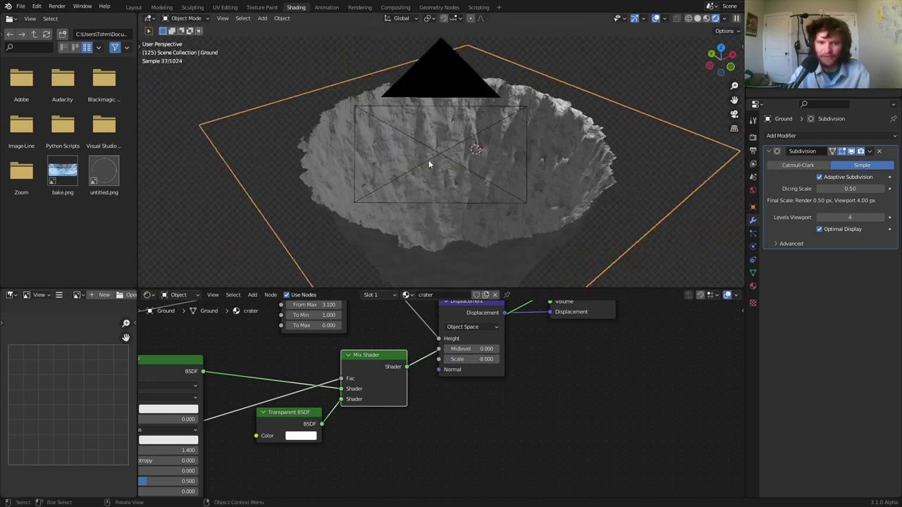
middle_drag(466, 215, 423, 207)
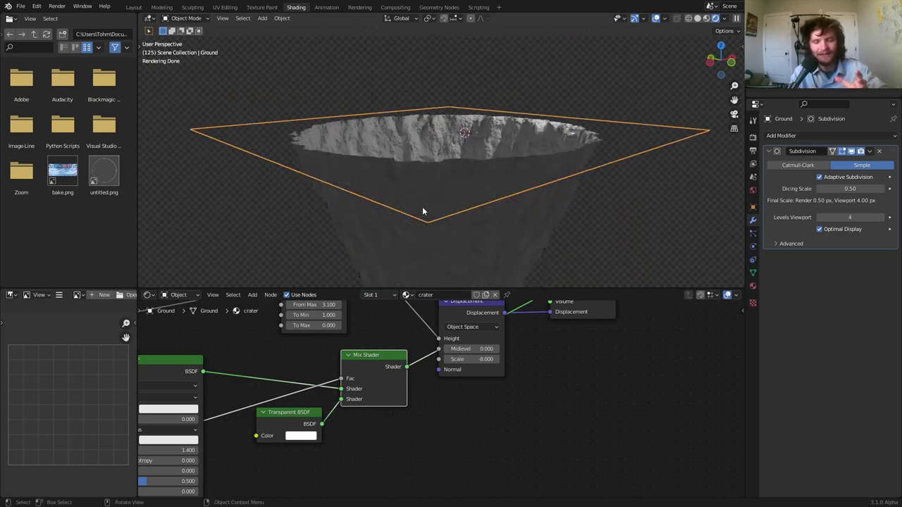
middle_drag(425, 195, 427, 207)
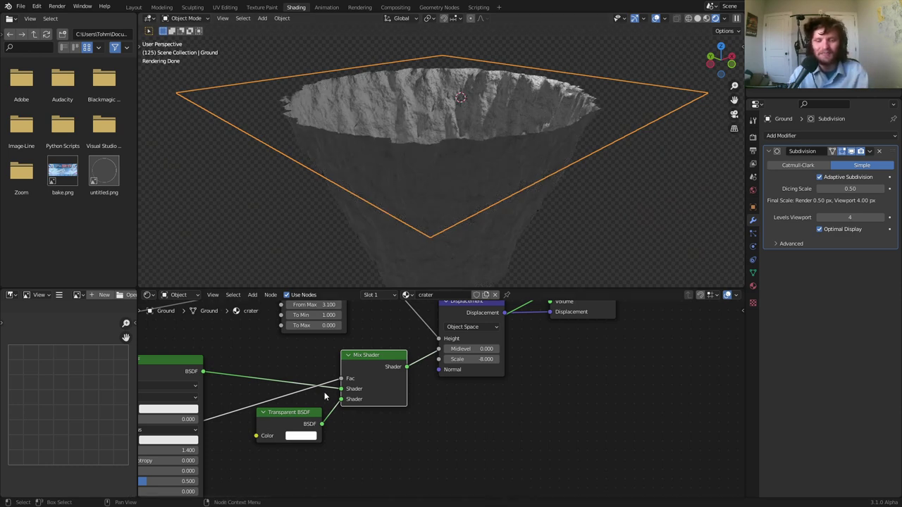
click(300, 413)
key(x)
key(shift+a)
click(294, 363)
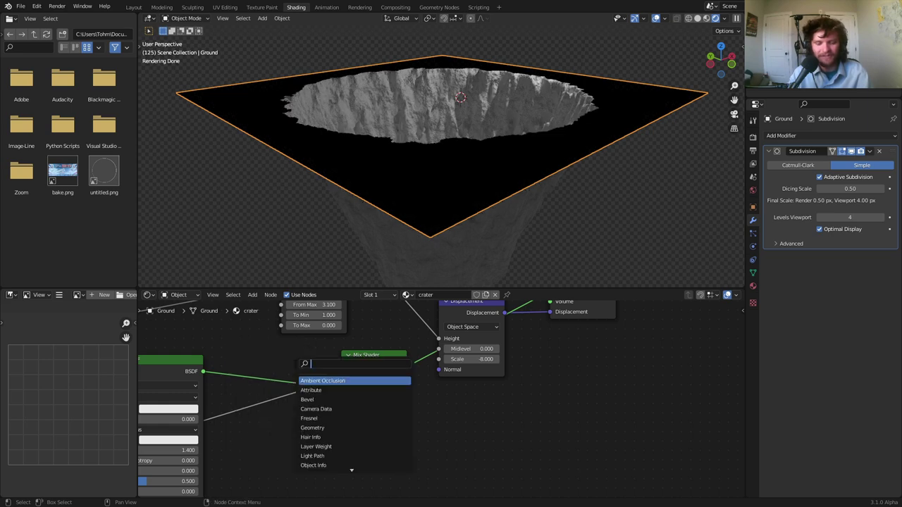
text(ho)
key(Return)
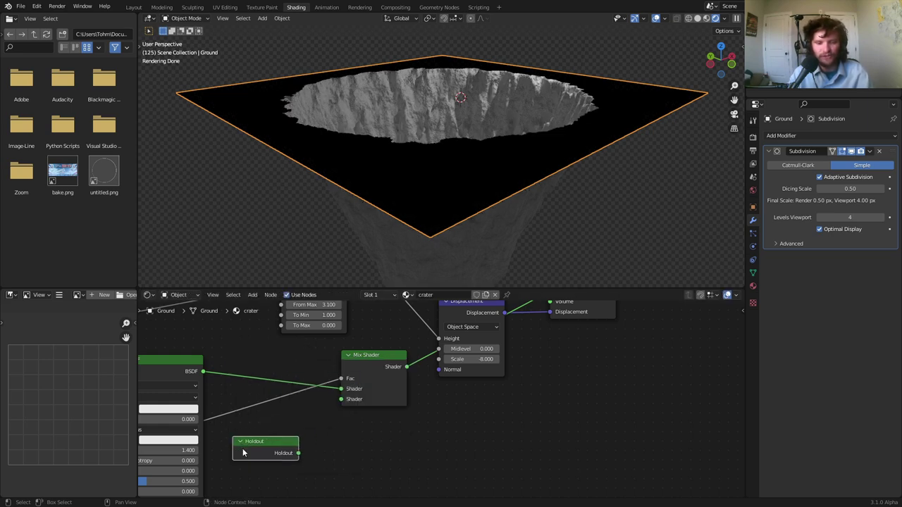
drag(297, 454, 341, 398)
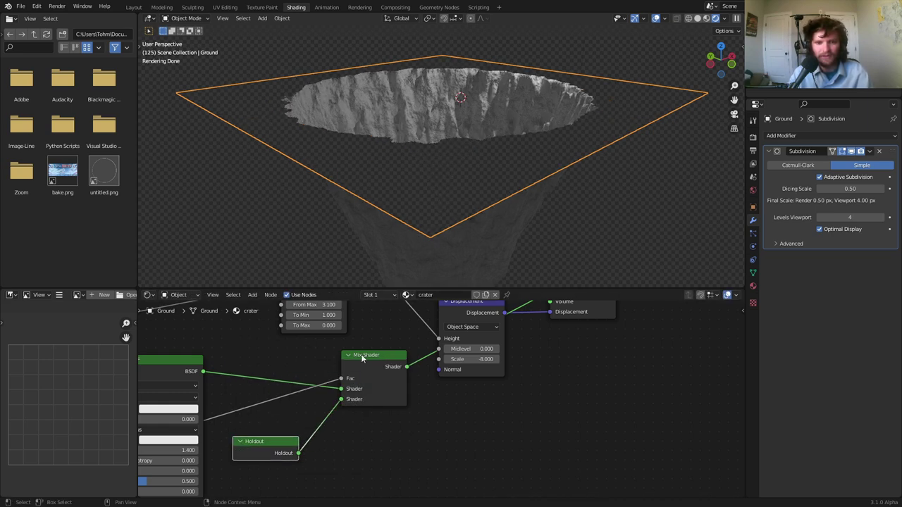
middle_drag(424, 177, 416, 187)
key(shift+a)
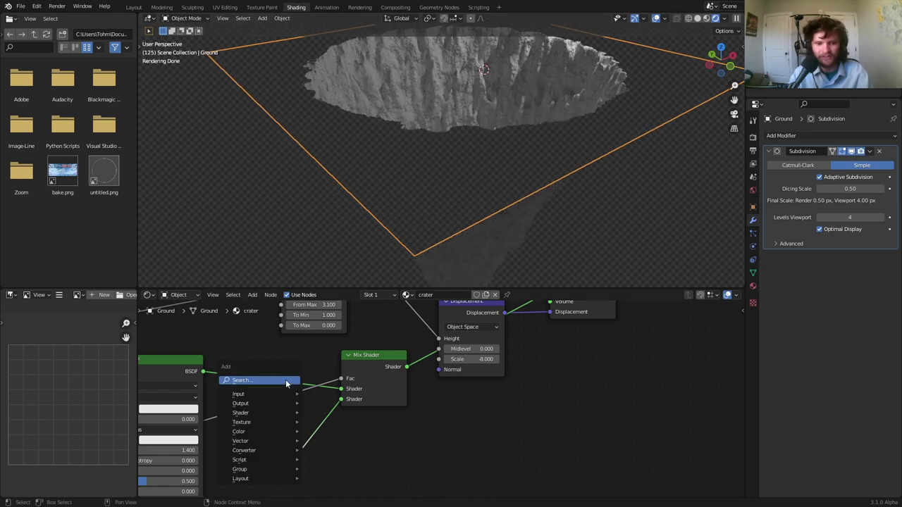
click(286, 381)
text(tr)
click(321, 396)
right_click(388, 427)
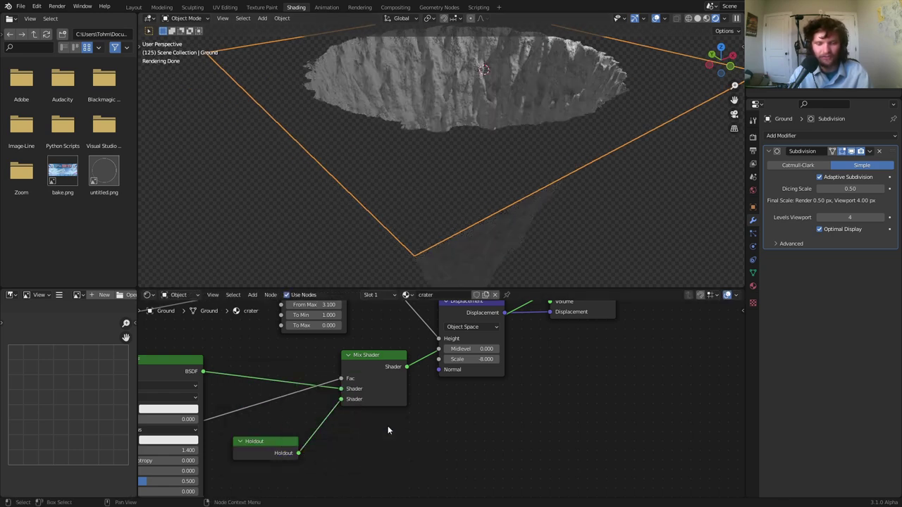
Try a Transparent BSDF in the Mix Shader's second shader input, restore the Holdout link and delete the Transparent BSDF.
key(shift+a)
click(302, 333)
text(tra)
click(381, 358)
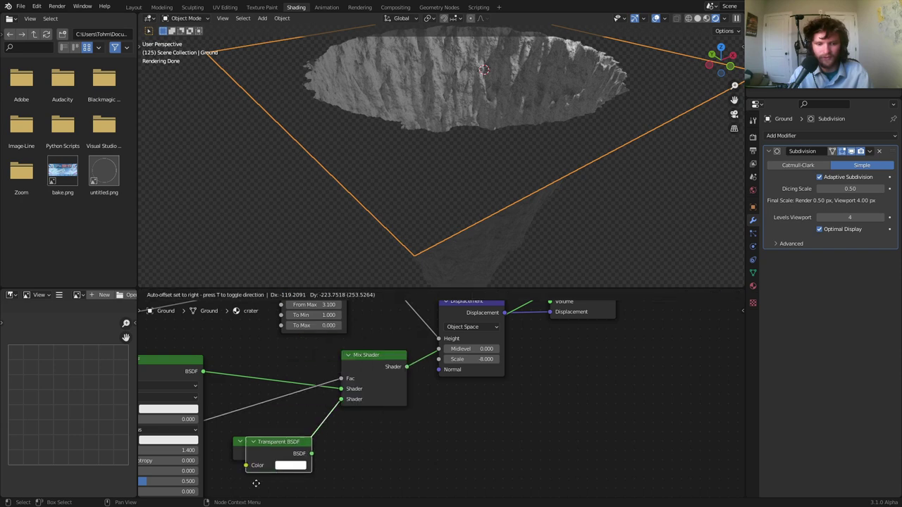
click(322, 455)
drag(303, 445, 341, 358)
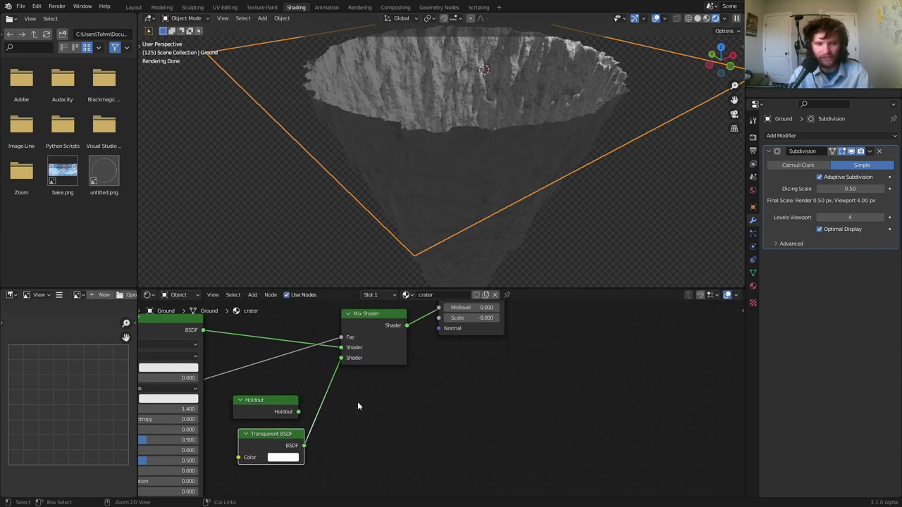
key(ctrl+z)
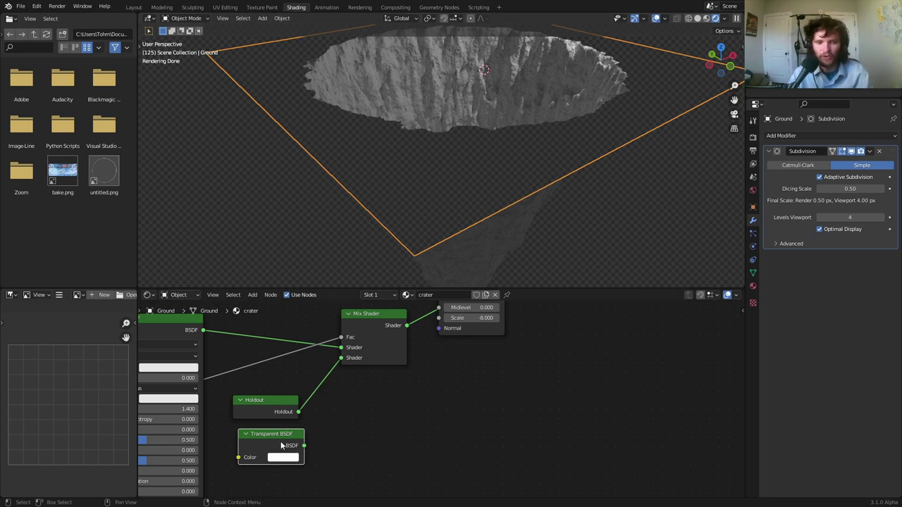
key(x)
Try extending the ground plane in Edit Mode by moving its edges outward along the X and Y axes.
middle_drag(457, 199, 484, 195)
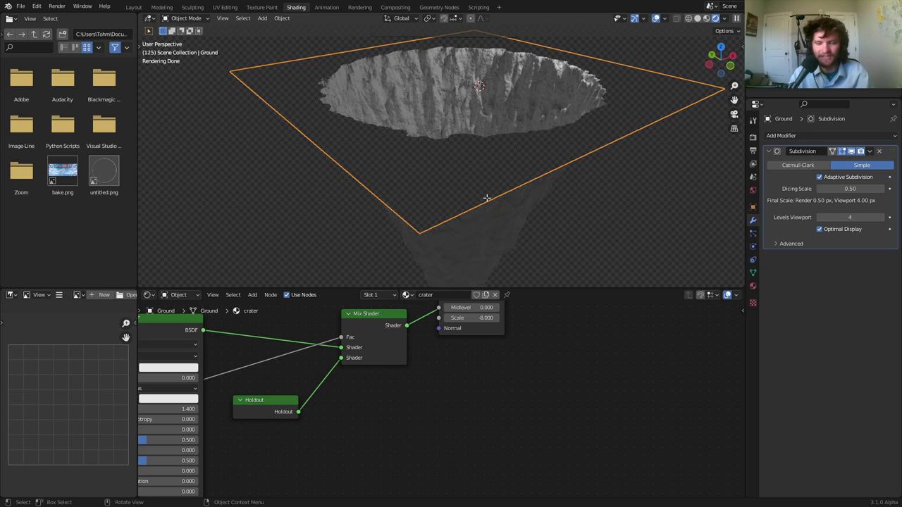
key(Tab)
click(488, 195)
key(g)
key(y)
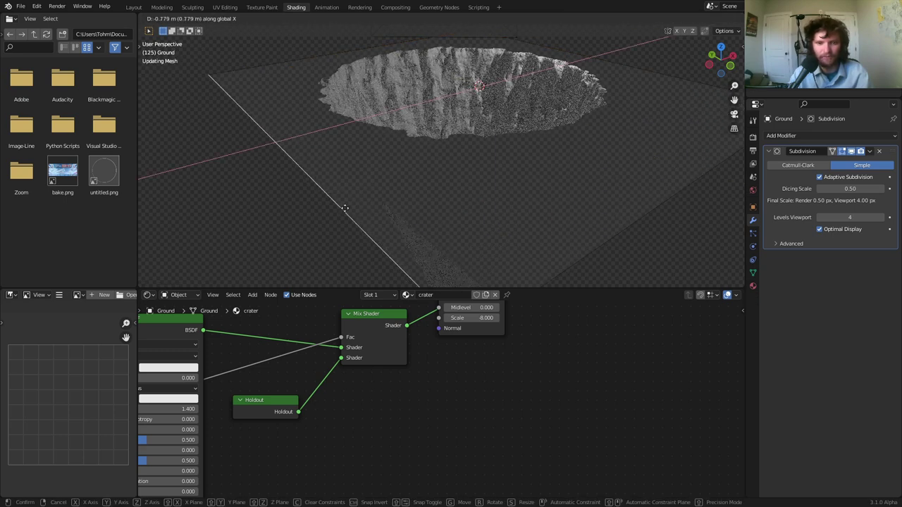
click(351, 194)
middle_drag(469, 150, 501, 162)
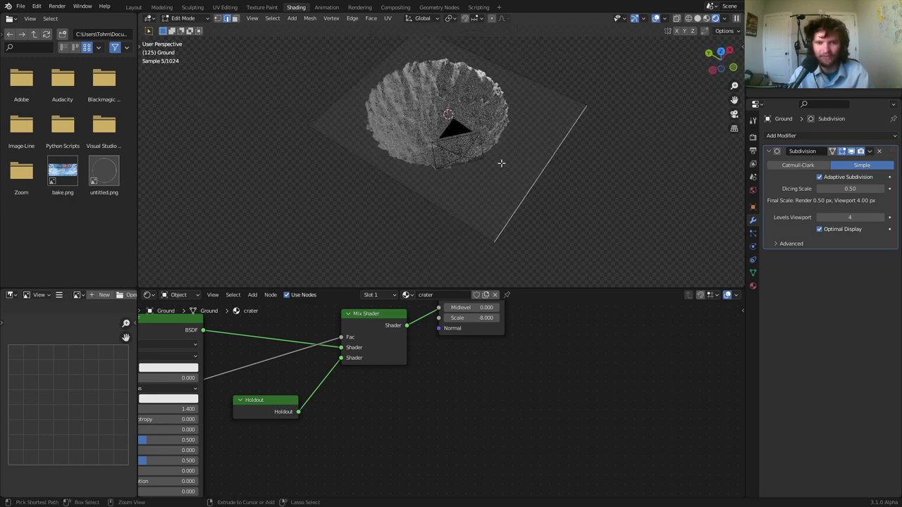
key(Tab)
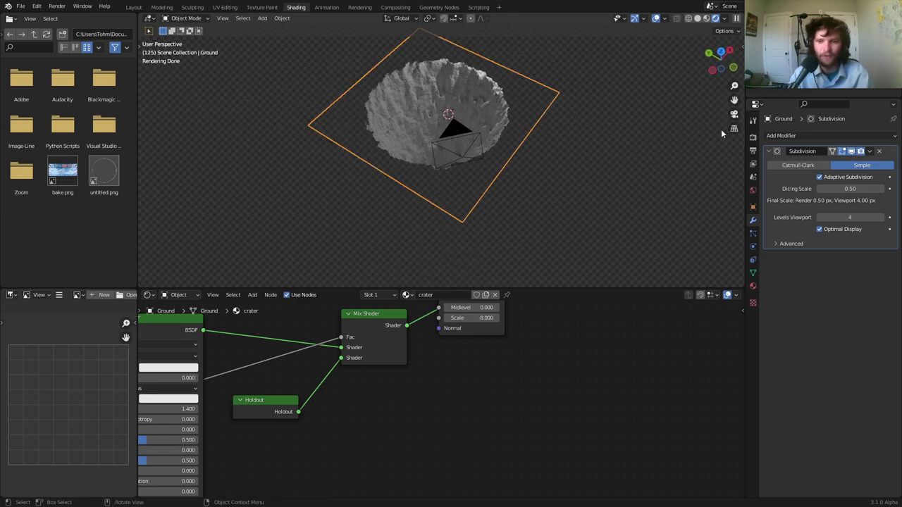
Look through the camera and set the Displacement node's scale to -5.
click(734, 115)
scroll(491, 129, down, 3)
middle_drag(491, 349, 478, 375)
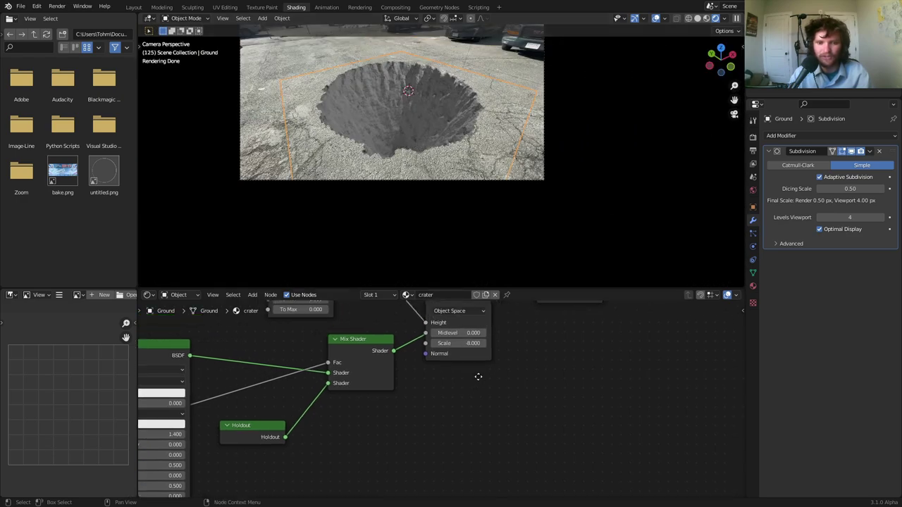
scroll(481, 366, up, 3)
middle_drag(478, 337, 463, 360)
click(461, 353)
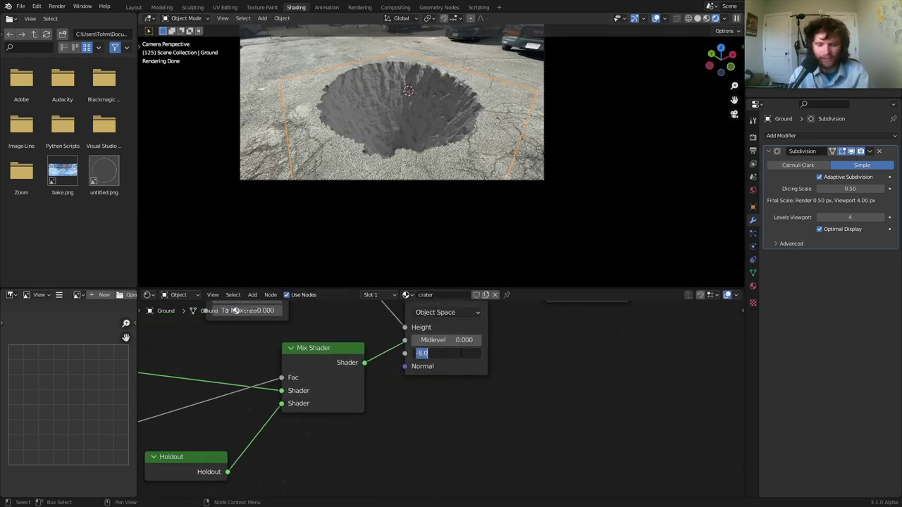
text(-5)
key(Return)
Check the crater against the footage by playing from the first frame and examining the rim up close, and save the file.
key(shift+Left)
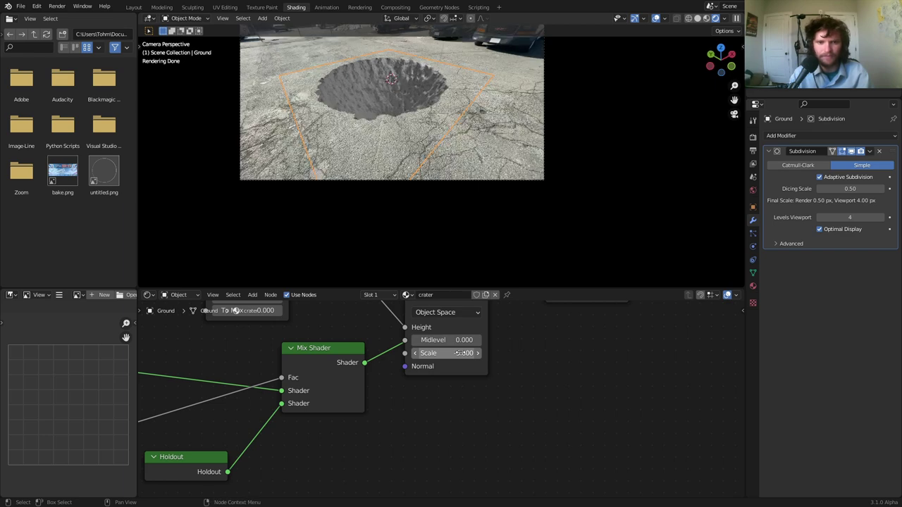
key(space)
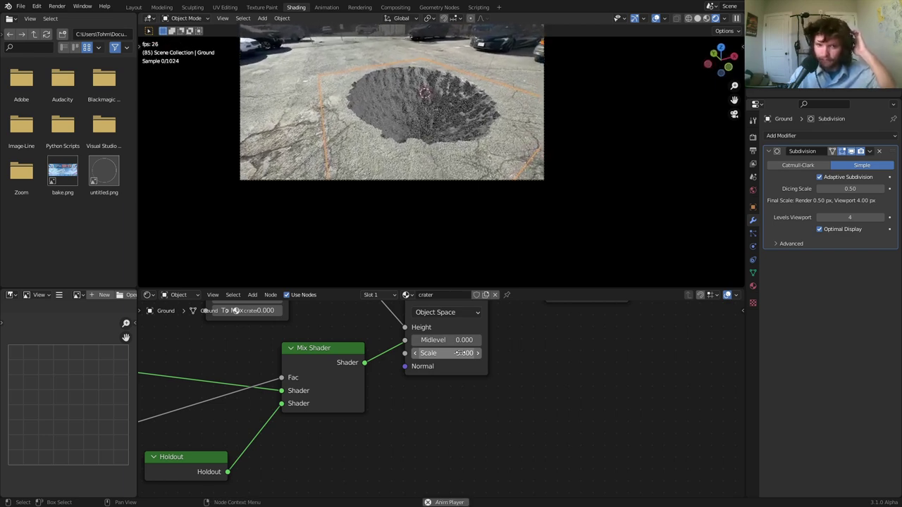
key(space)
scroll(418, 101, up, 3)
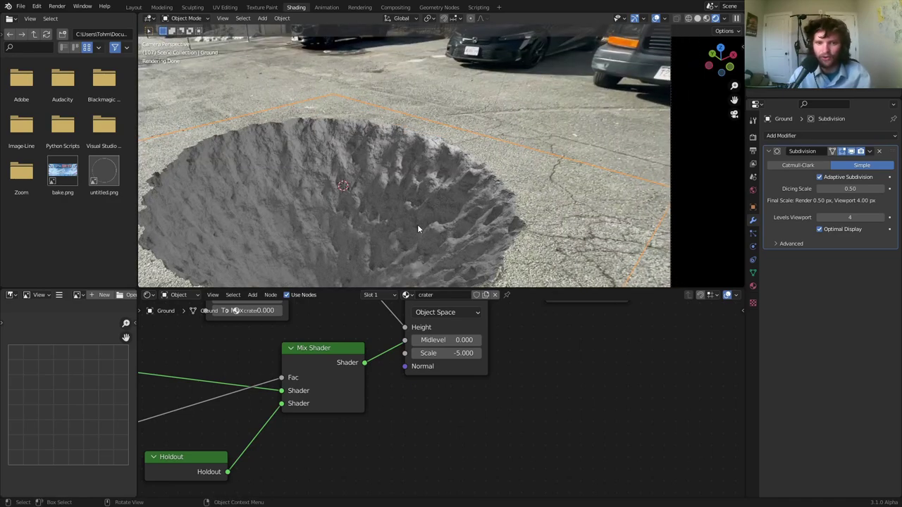
scroll(417, 227, down, 3)
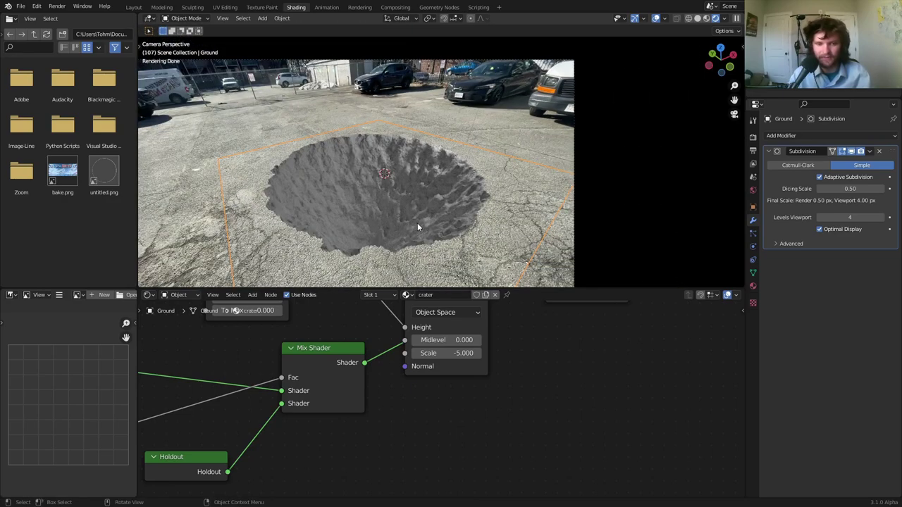
scroll(464, 217, up, 4)
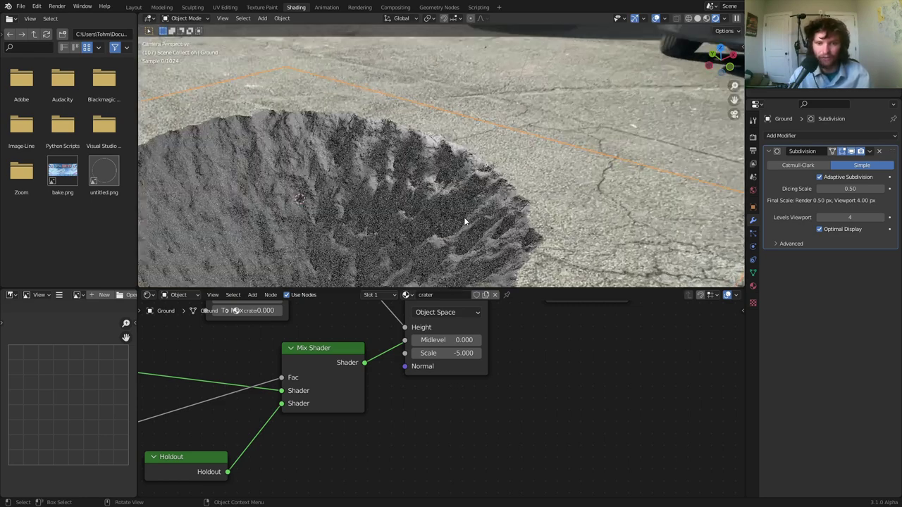
shift+middle_drag(491, 172, 449, 158)
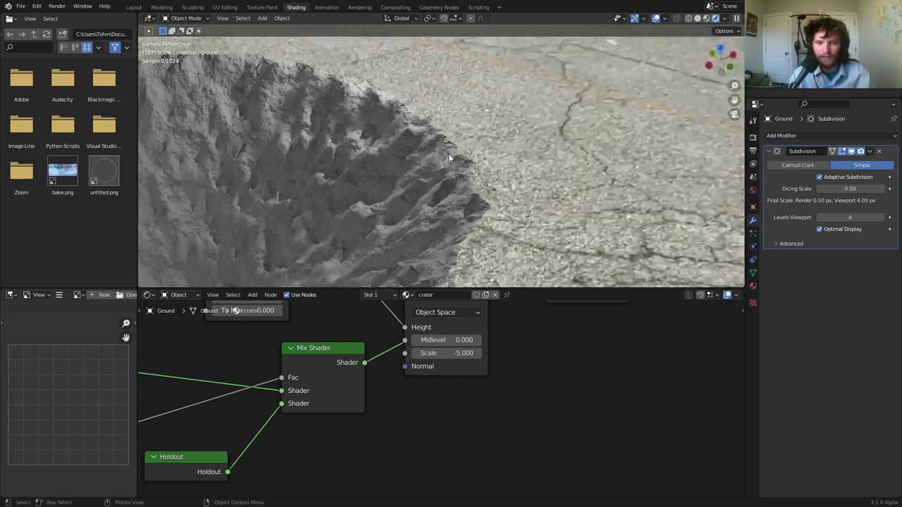
scroll(449, 158, up, 2)
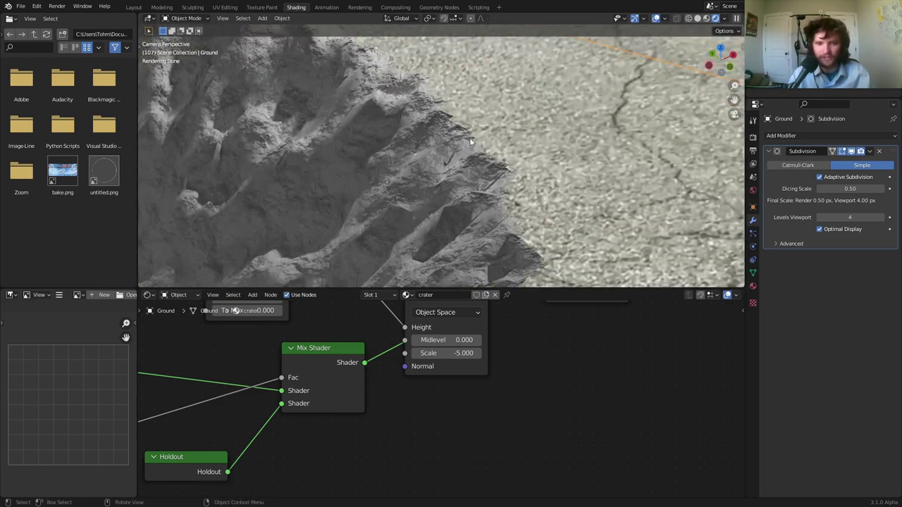
key(ctrl+s)
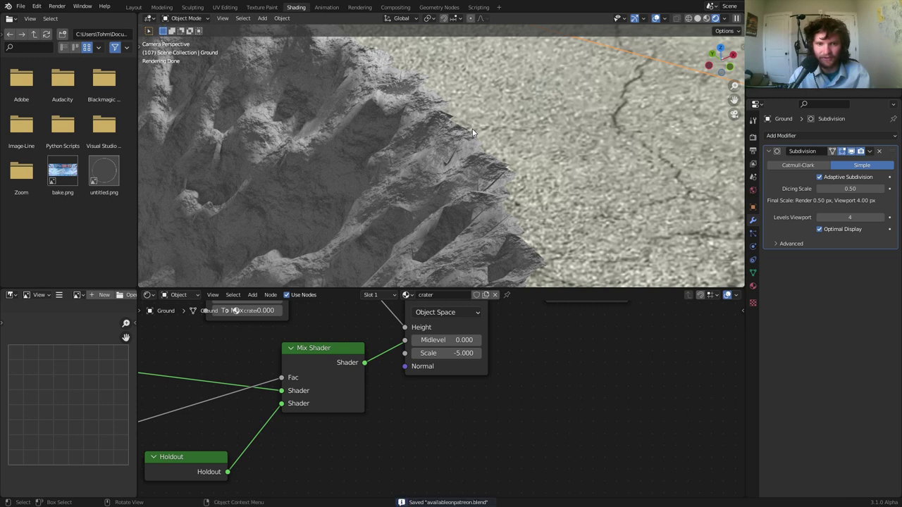
Dissolve the node between the Separate XYZ Z output and the Mix Shader's factor, keeping the link intact.
middle_drag(334, 362, 493, 312)
mouse_move(350, 404)
mouse_down()
mouse_move(362, 377)
mouse_move(344, 399)
mouse_up()
middle_drag(206, 315, 362, 353)
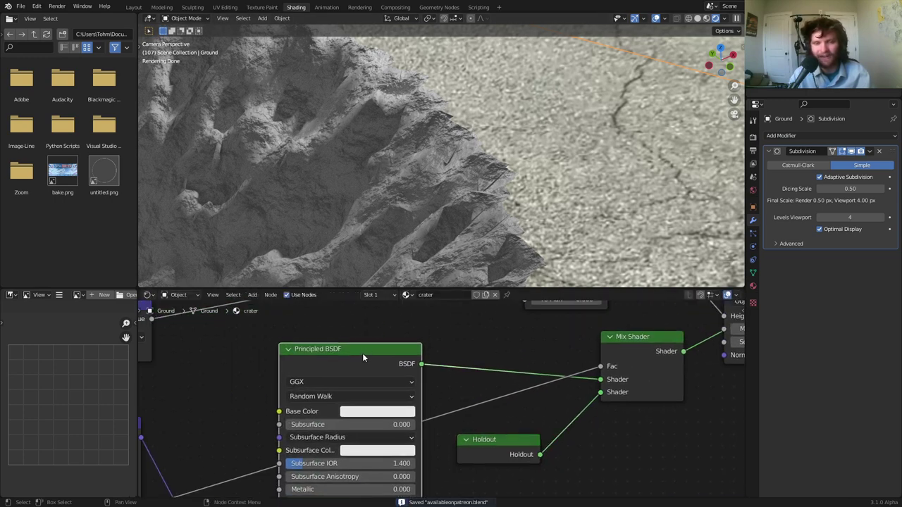
scroll(320, 404, down, 3)
middle_drag(276, 393, 473, 287)
click(367, 370)
key(ctrl+x)
Insert a Map Range node on the link leaving the Separate XYZ node's Z output.
scroll(366, 375, up, 3)
key(shift+a)
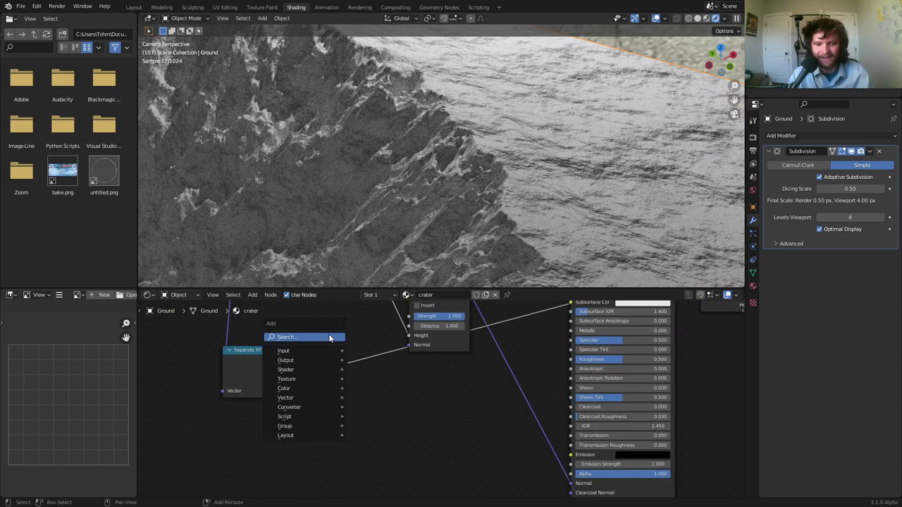
click(330, 337)
text(rang)
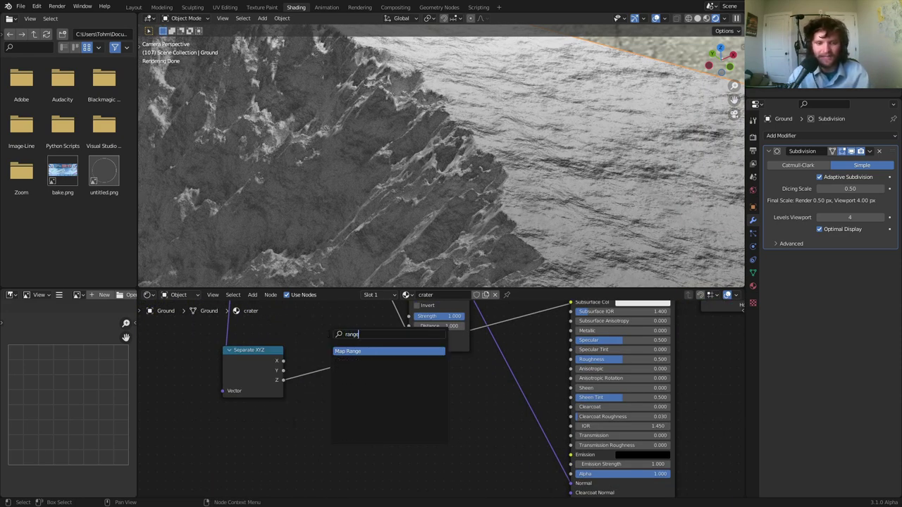
text(e)
click(351, 352)
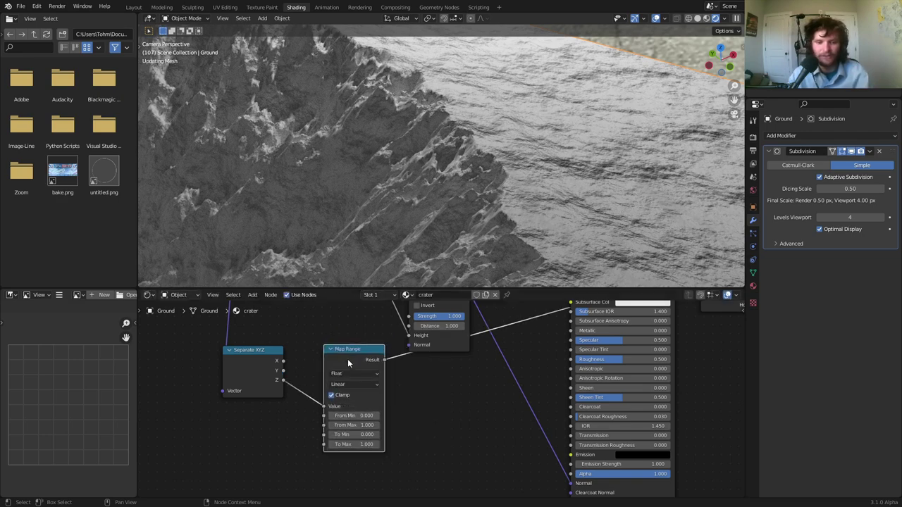
click(348, 358)
middle_drag(364, 442, 385, 412)
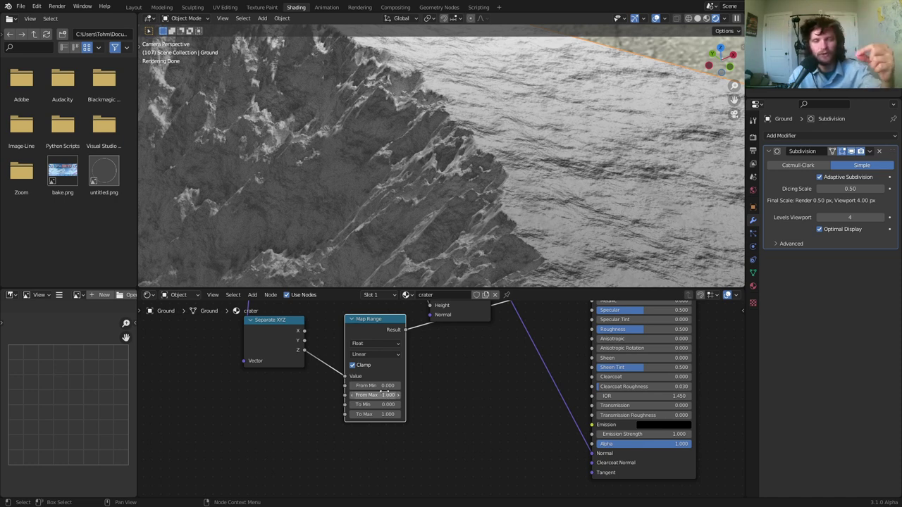
Set the Map Range node's From Max to -0.02, To Min to 1 and To Max to 0.
click(380, 395)
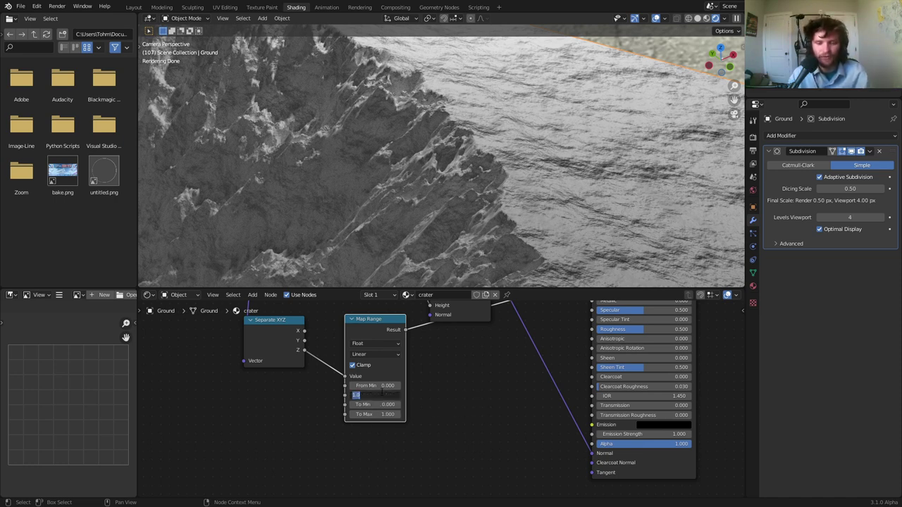
text(0.02)
key(Return)
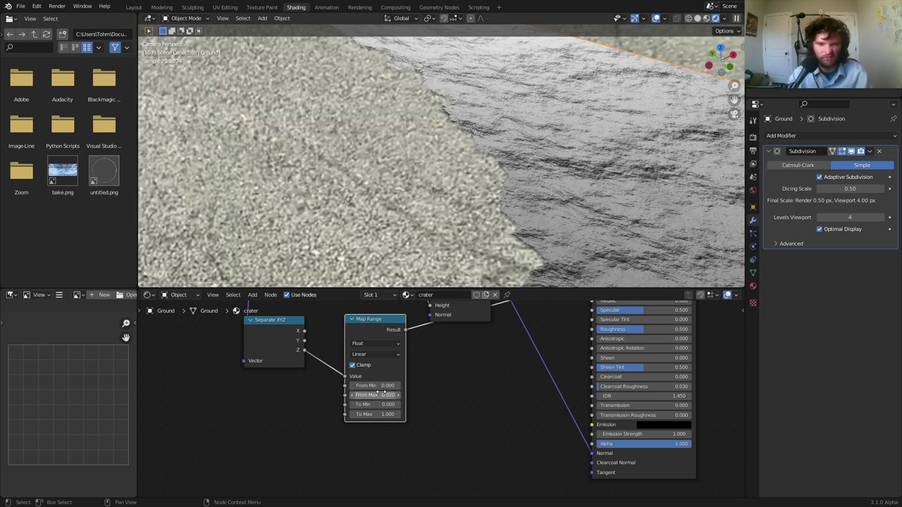
click(391, 403)
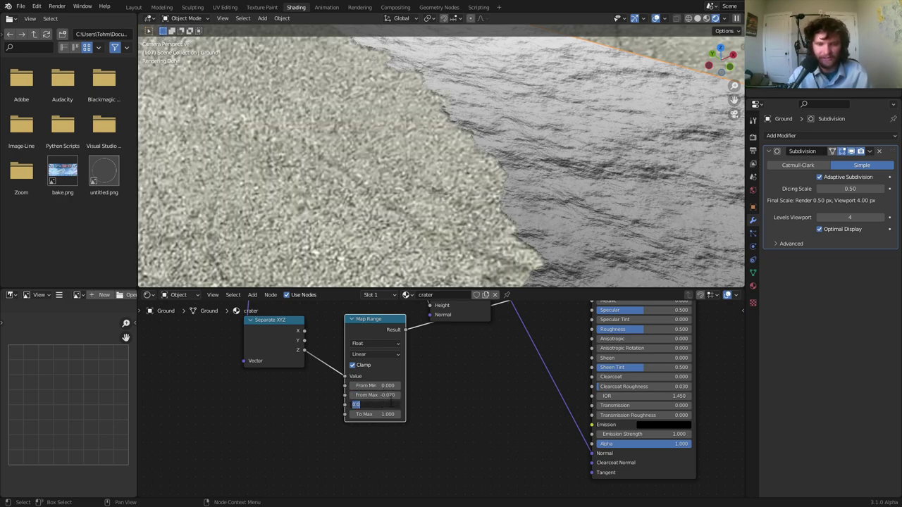
key(Return)
scroll(430, 160, down, 9)
scroll(384, 403, up, 4)
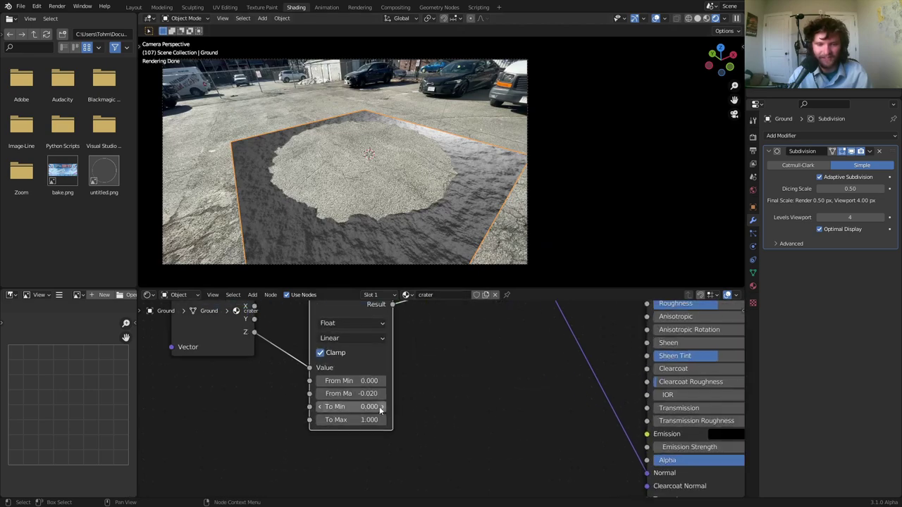
click(377, 407)
text(1)
key(Tab)
text(0)
key(Return)
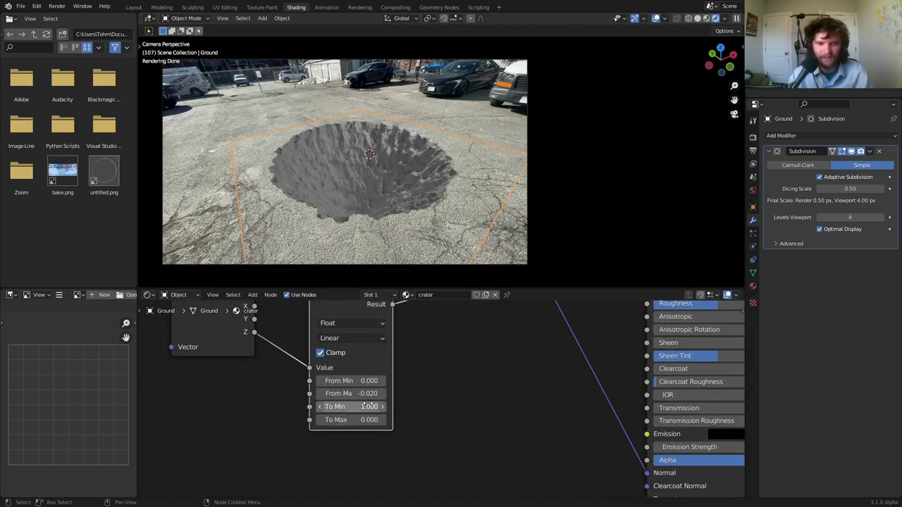
Try Map Range From Max values of -0.27 and -0.05 to soften the crater's rim.
scroll(449, 139, up, 6)
scroll(449, 144, up, 3)
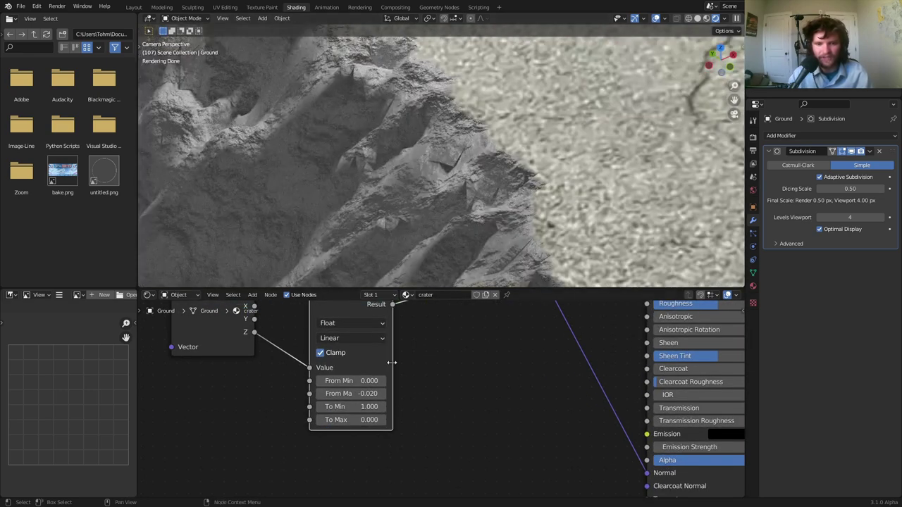
drag(352, 393, 331, 394)
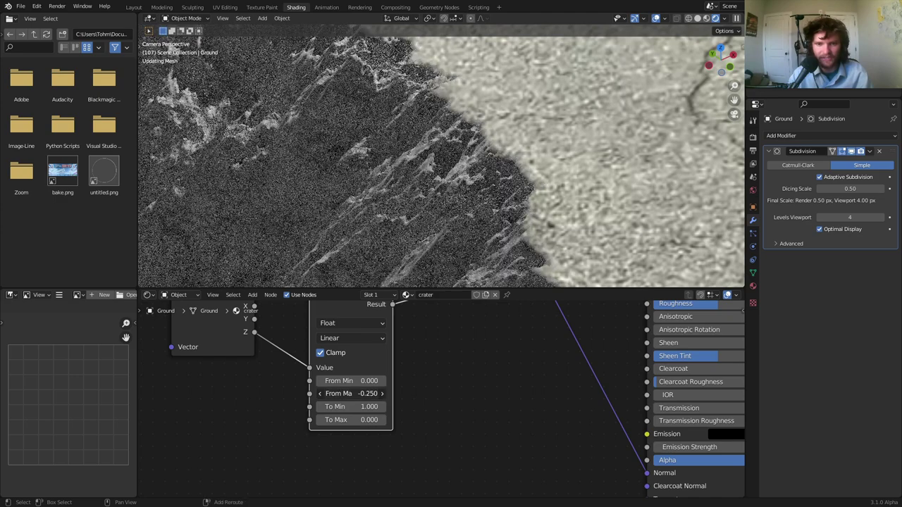
scroll(486, 155, down, 3)
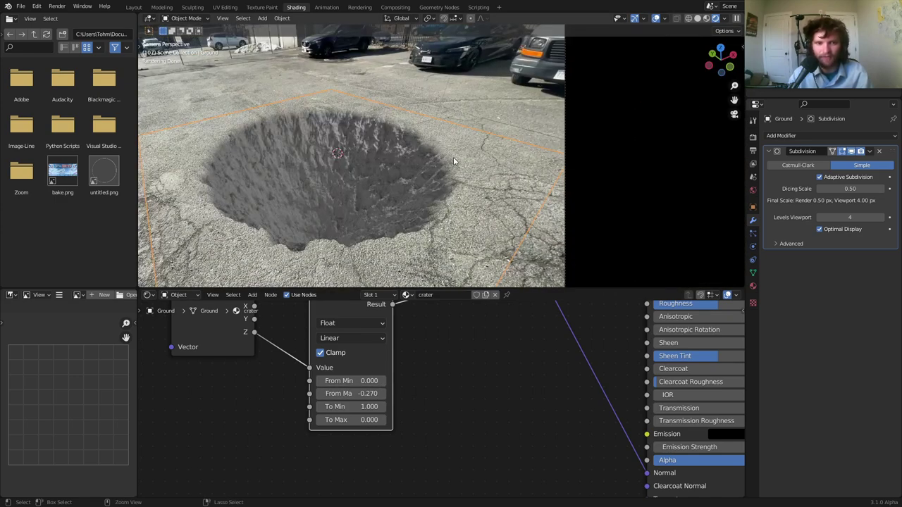
click(356, 393)
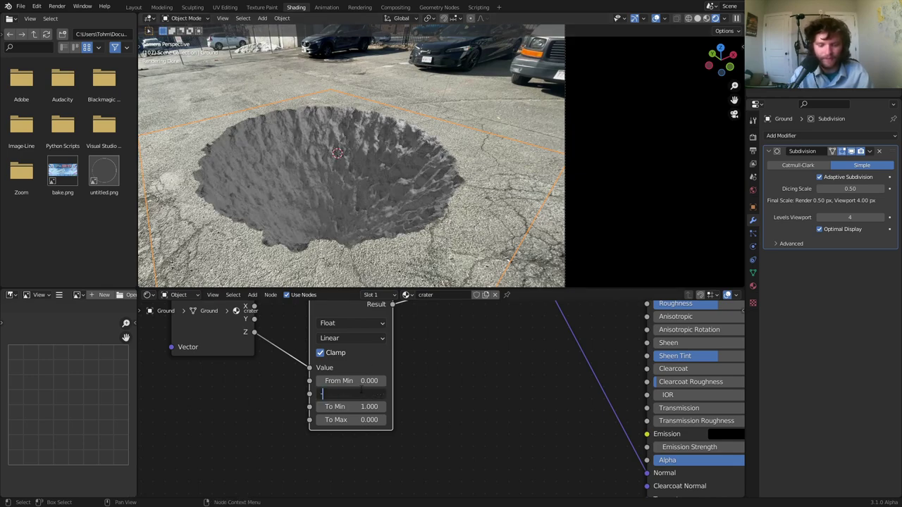
text(-0.05)
key(Return)
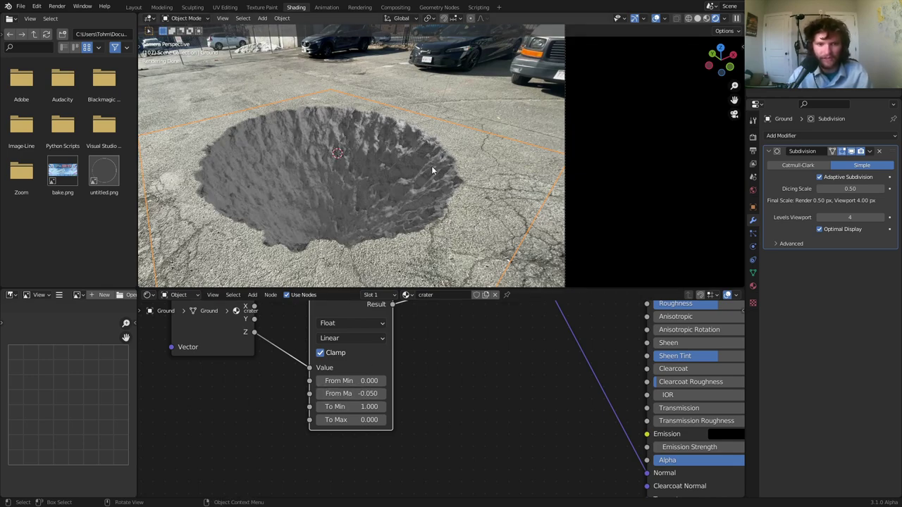
Switch the Map Range interpolation to Smoother Step and set From Max to -0.075.
scroll(443, 155, up, 5)
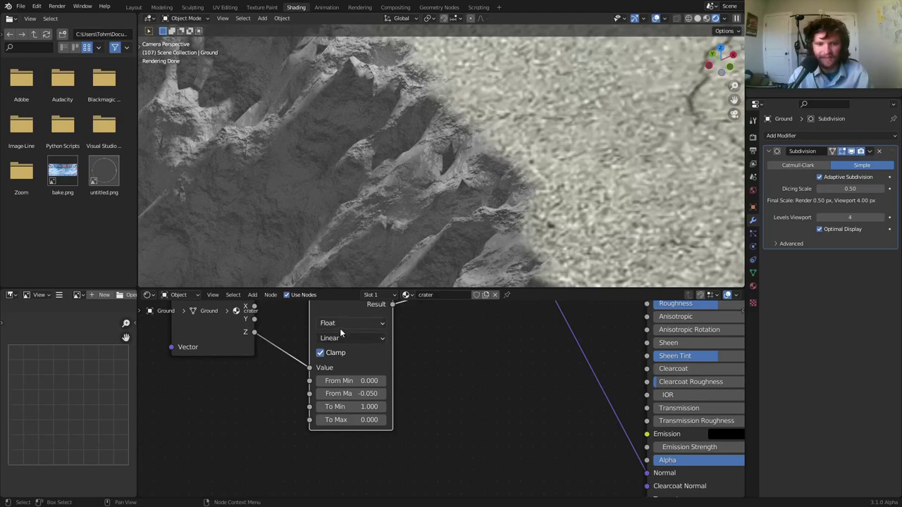
click(341, 337)
click(346, 388)
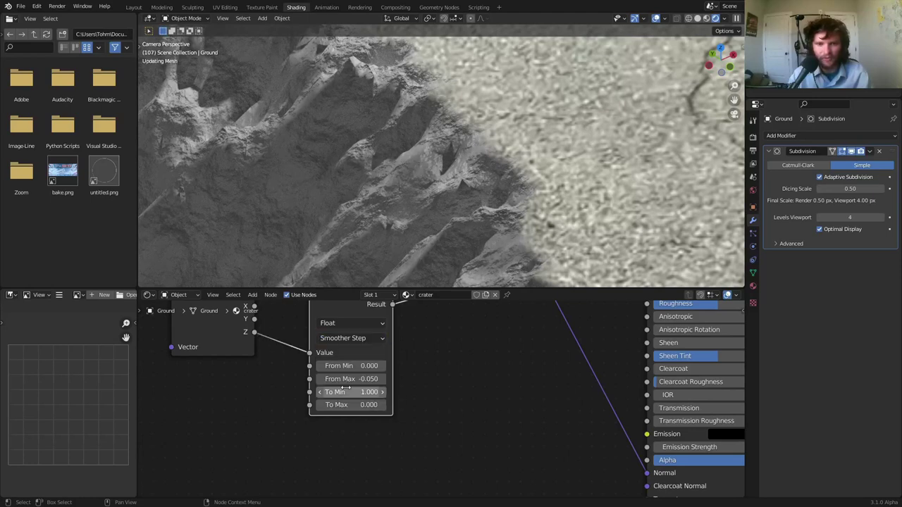
click(355, 379)
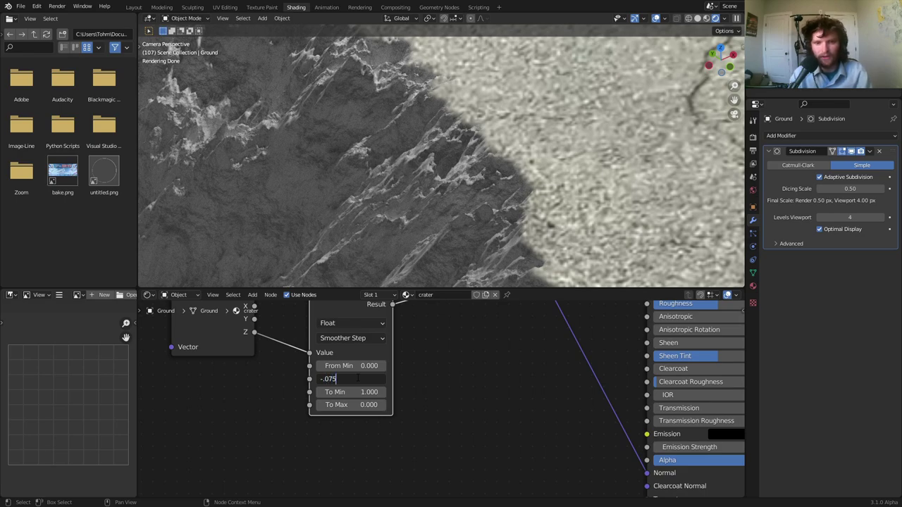
text(-.075)
key(Return)
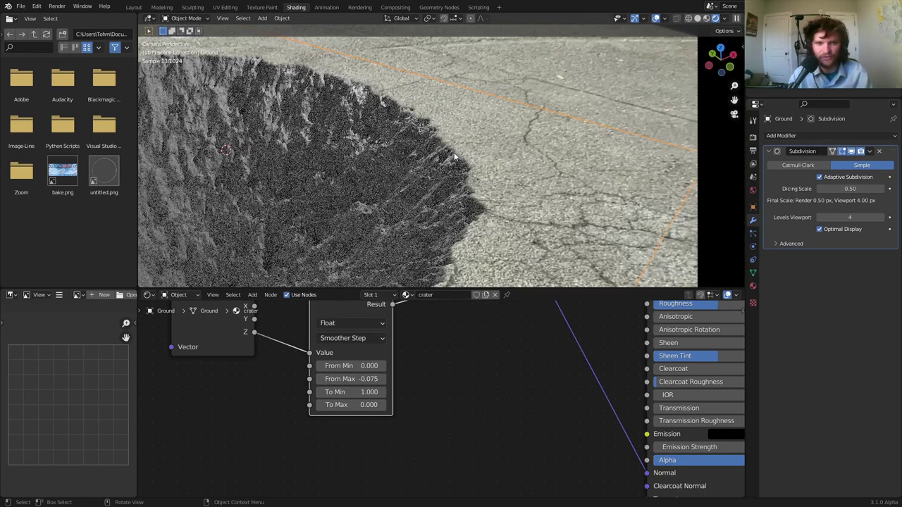
Inspect the crater rim's blend into the asphalt on both sides, and save the file in camera view.
scroll(453, 154, down, 5)
shift+middle_drag(441, 161, 547, 128)
scroll(407, 171, up, 1)
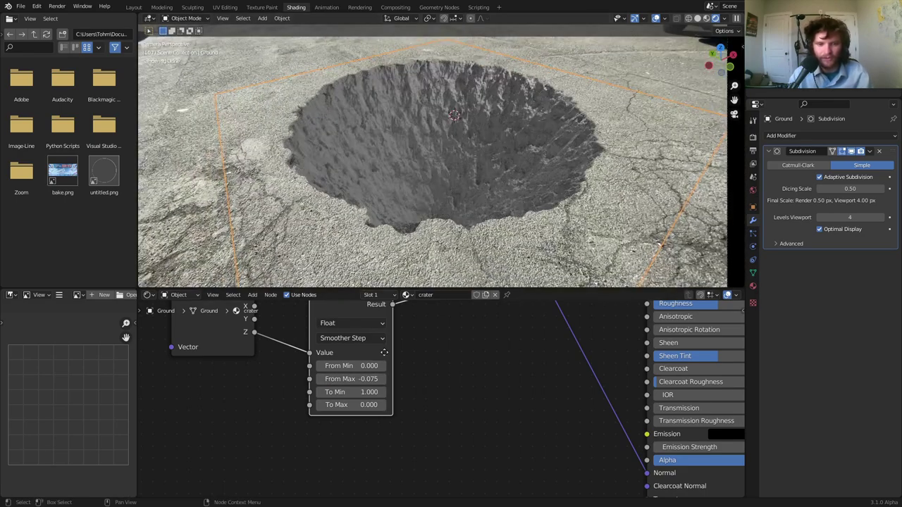
middle_drag(384, 352, 418, 405)
scroll(342, 182, up, 5)
shift+middle_drag(280, 151, 533, 259)
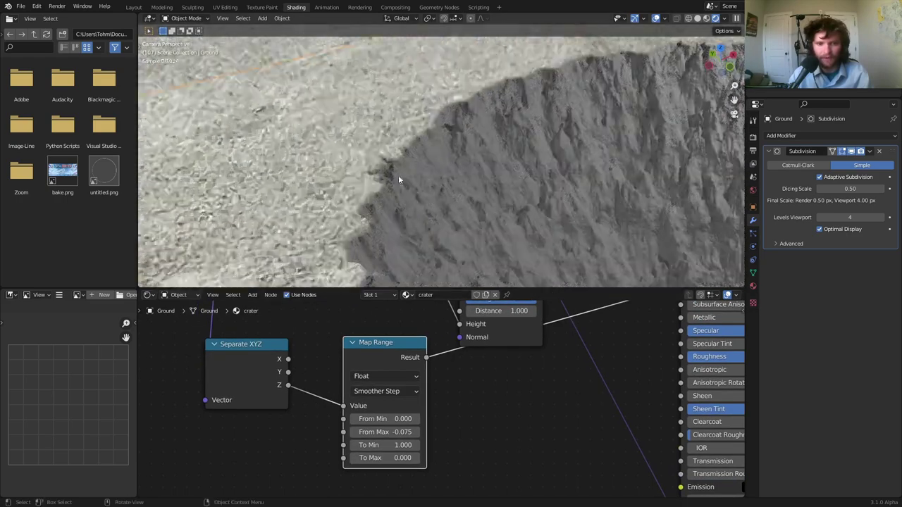
scroll(384, 135, up, 2)
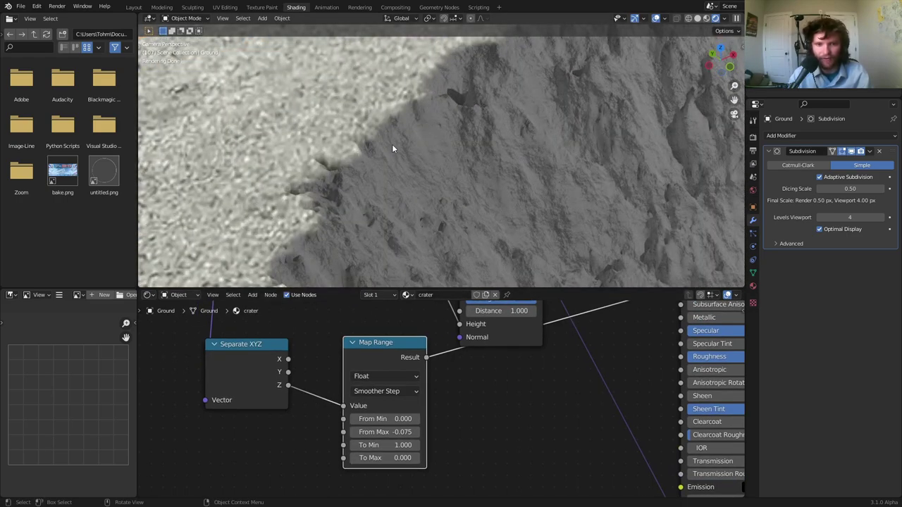
scroll(407, 155, down, 5)
key(KP_0)
key(ctrl+s)
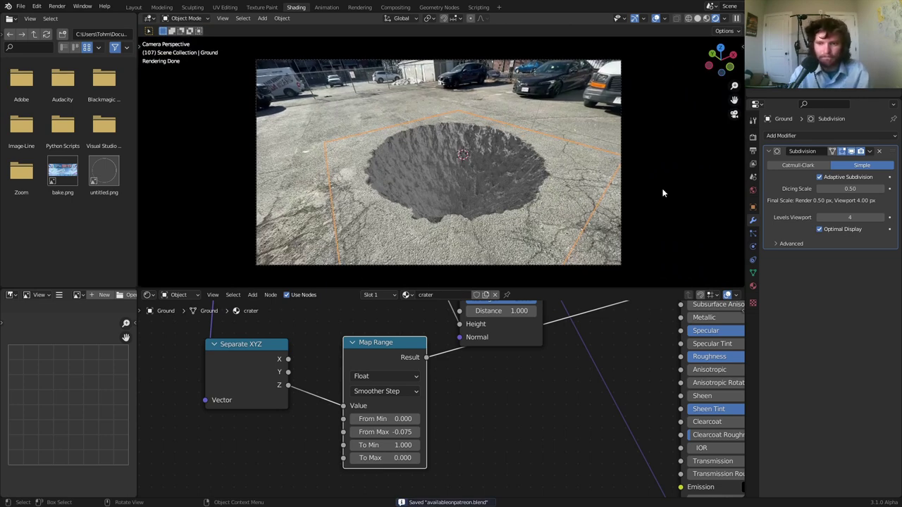
Set the ground's Subdivision modifier dicing scale to 0.25.
click(839, 188)
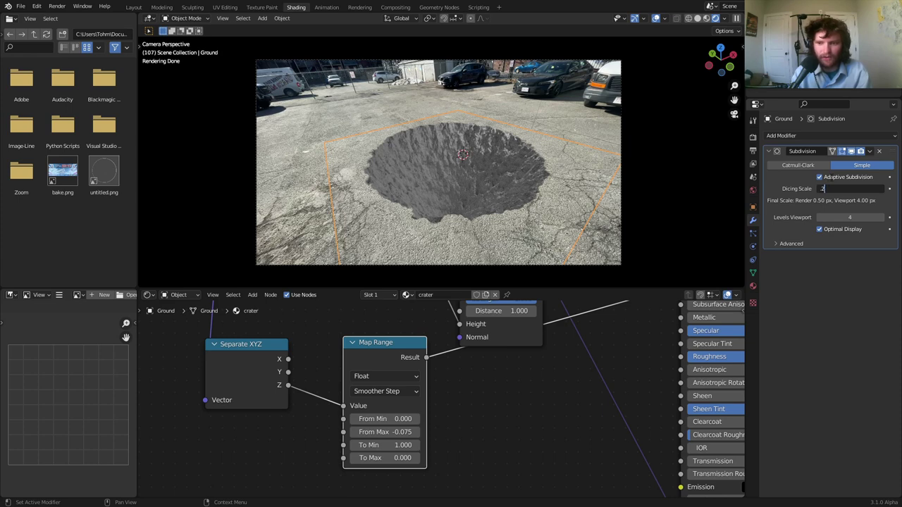
text(.25)
key(Return)
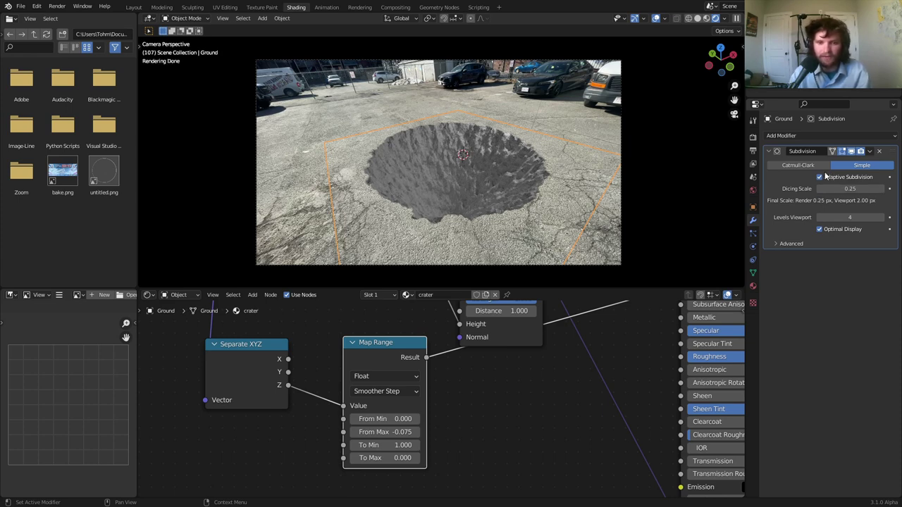
Undo the dicing scale change and raise the crater's Principled BSDF roughness to 0.755.
key(ctrl+z)
scroll(591, 359, down, 7)
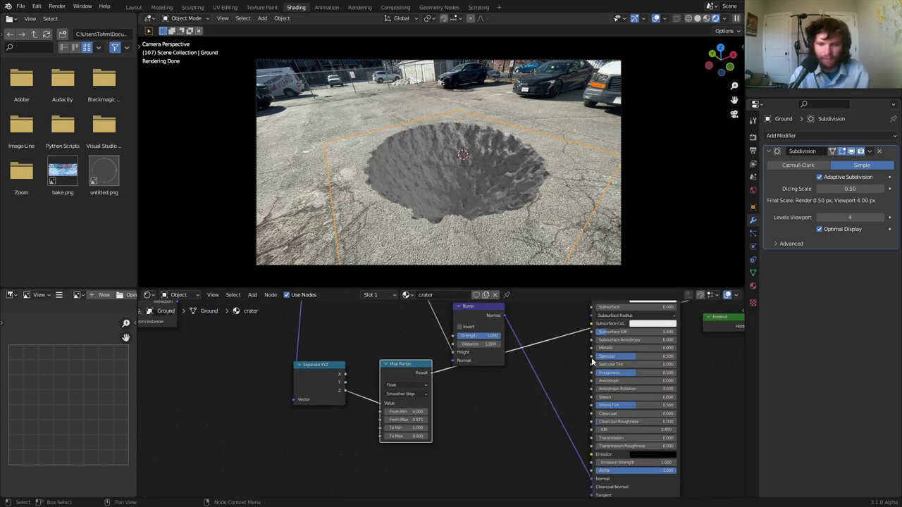
middle_drag(643, 347, 411, 402)
scroll(492, 374, up, 4)
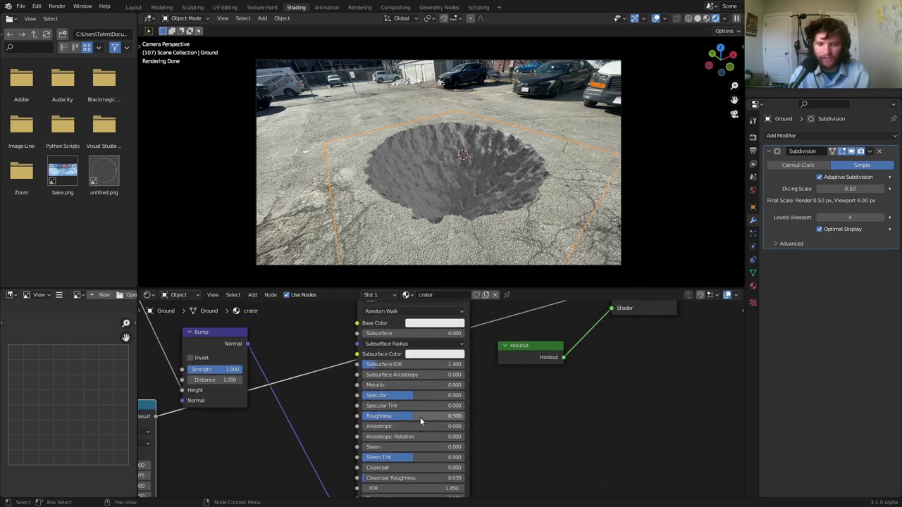
drag(420, 422, 445, 421)
Darken the crater's Principled BSDF base color to a light grey.
middle_drag(465, 341, 463, 372)
click(457, 354)
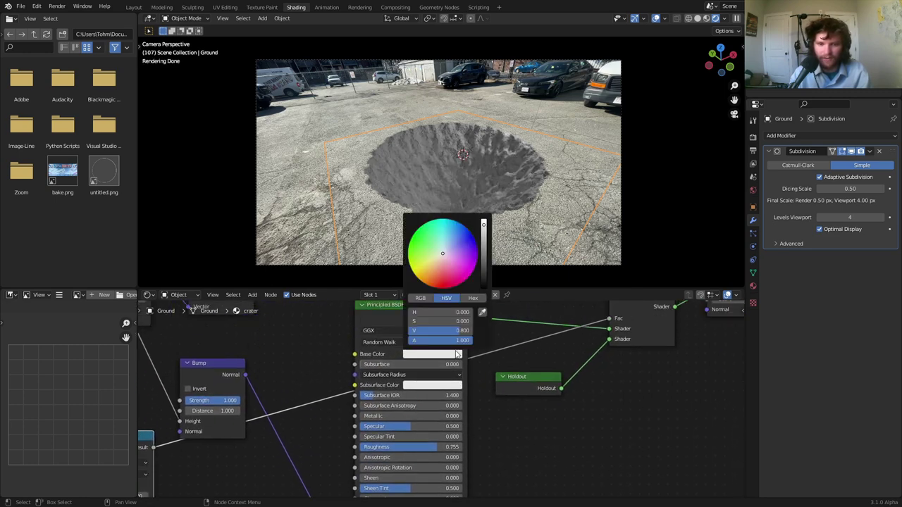
drag(485, 245, 484, 237)
Inspect the crater from outside the camera view and save the file.
shift+middle_drag(534, 124, 498, 151)
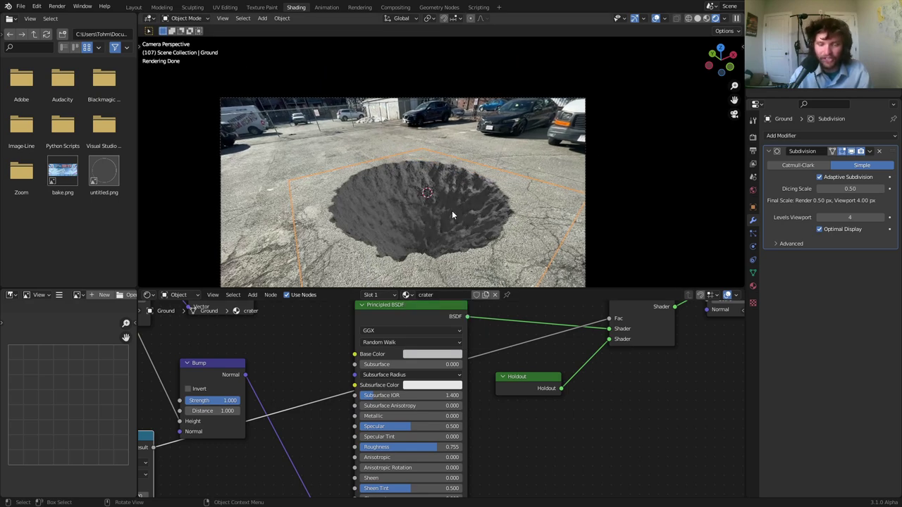
middle_drag(452, 210, 476, 236)
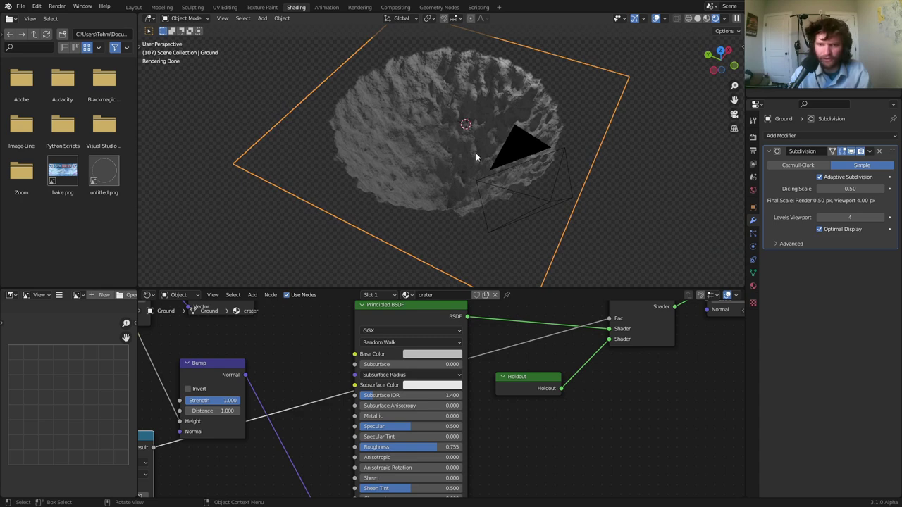
key(ctrl+s)
scroll(480, 163, down, 6)
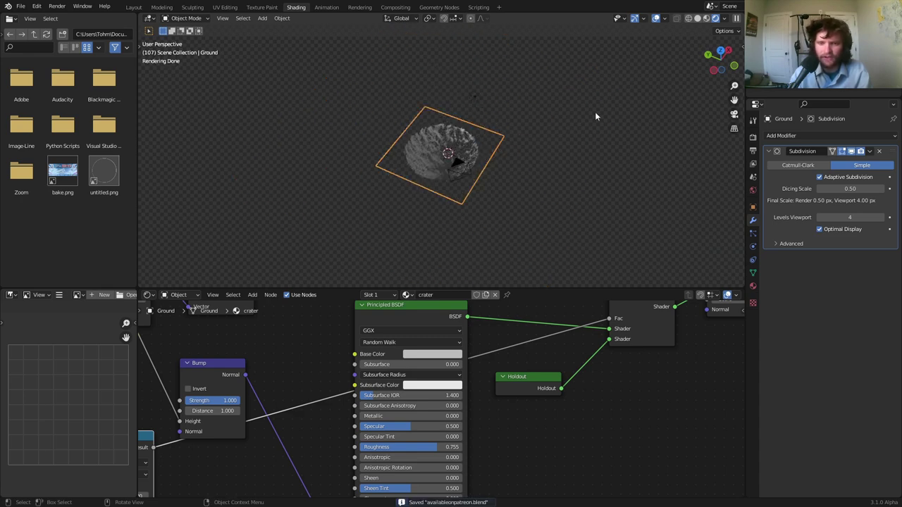
In camera view, try moving the existing light toward the crater's far side, and delete it.
click(734, 115)
click(514, 100)
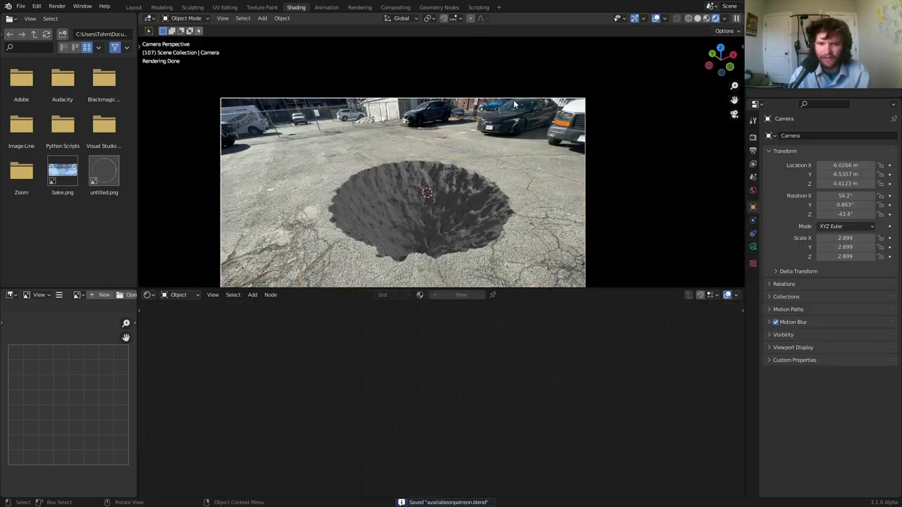
click(789, 57)
key(g)
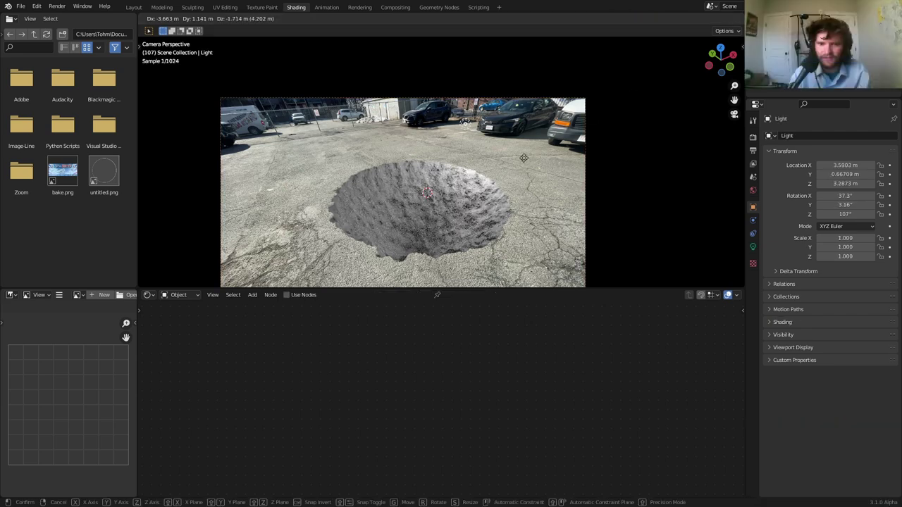
click(456, 139)
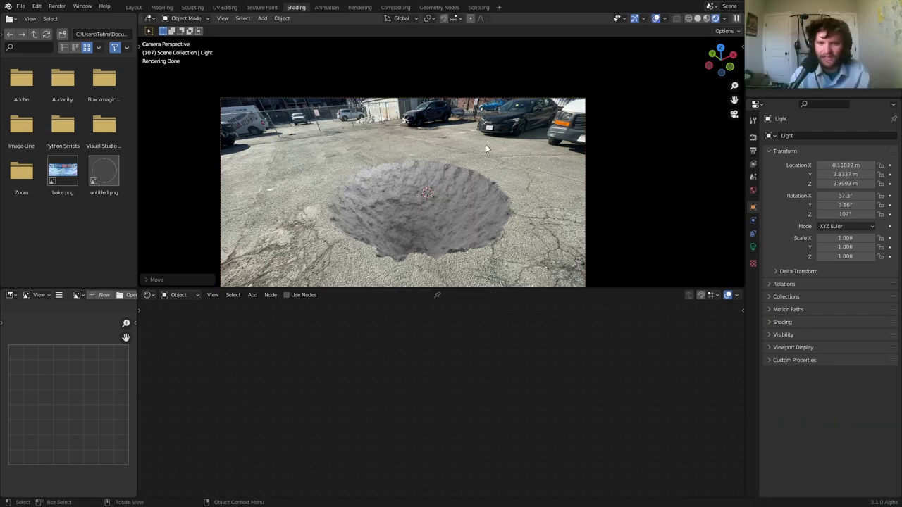
key(x)
click(486, 144)
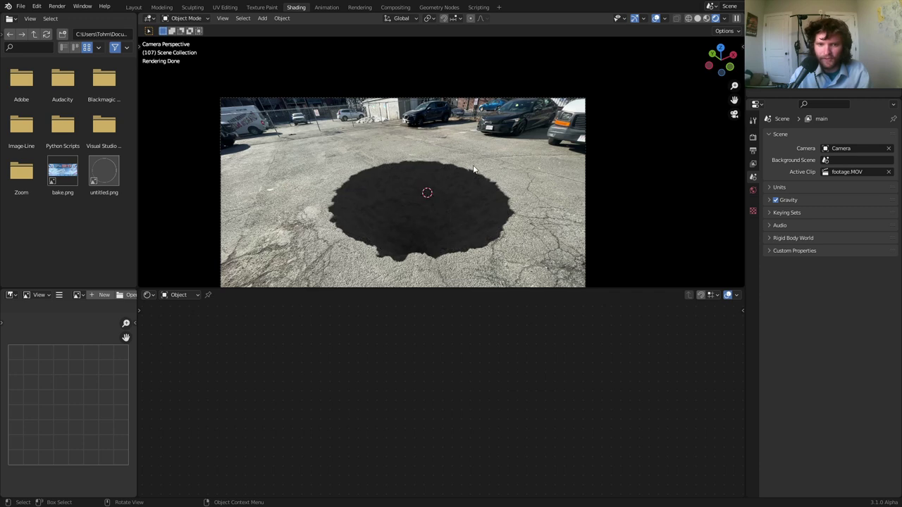
Add a Sun light and raise it about 3.74 m along Z above the crater.
key(shift+a)
mouse_move(395, 295)
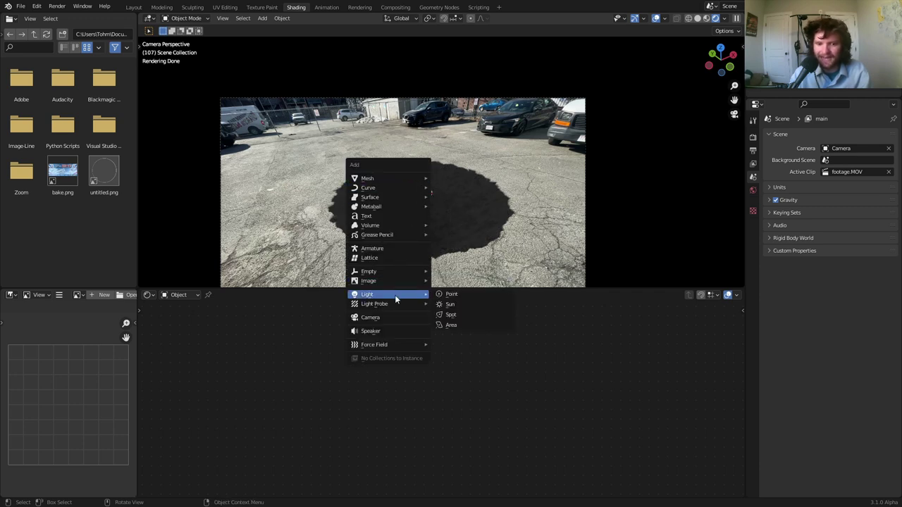
click(456, 302)
key(g)
key(z)
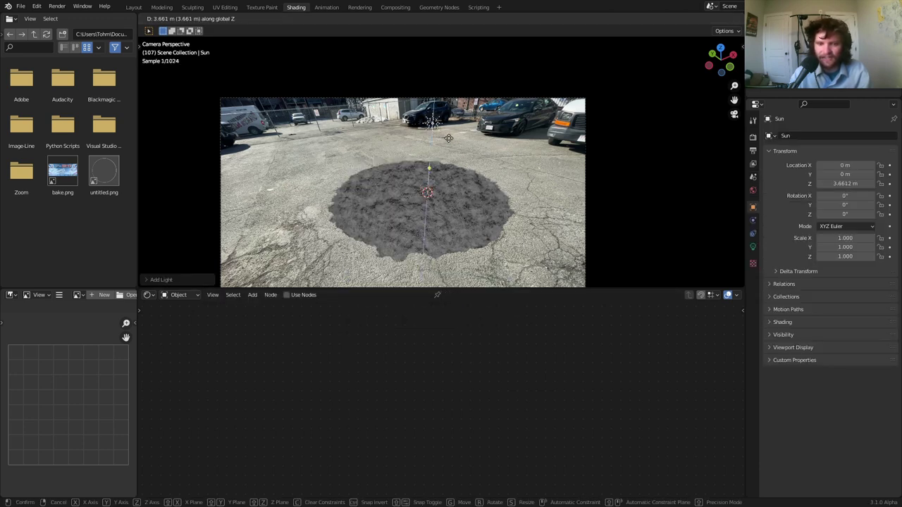
click(446, 142)
Try tilting the sun about the global X axis.
key(r)
key(x)
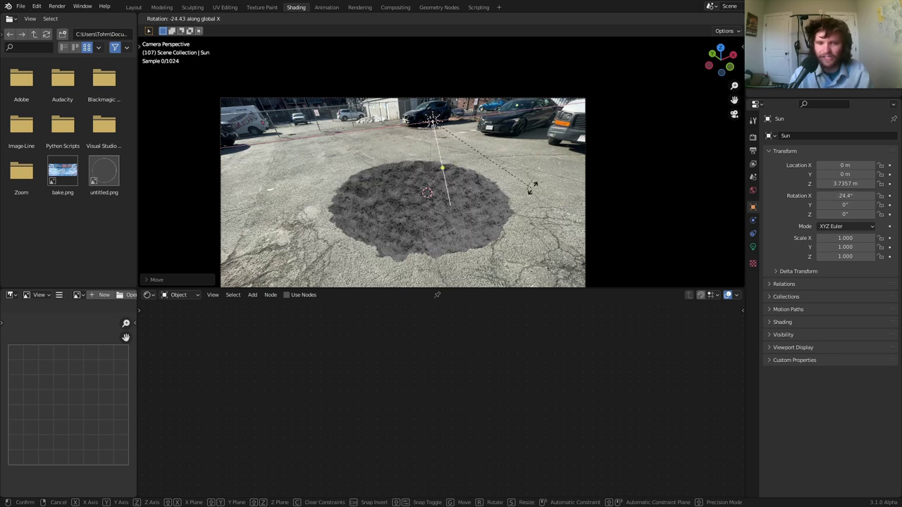
click(598, 165)
key(ctrl+z)
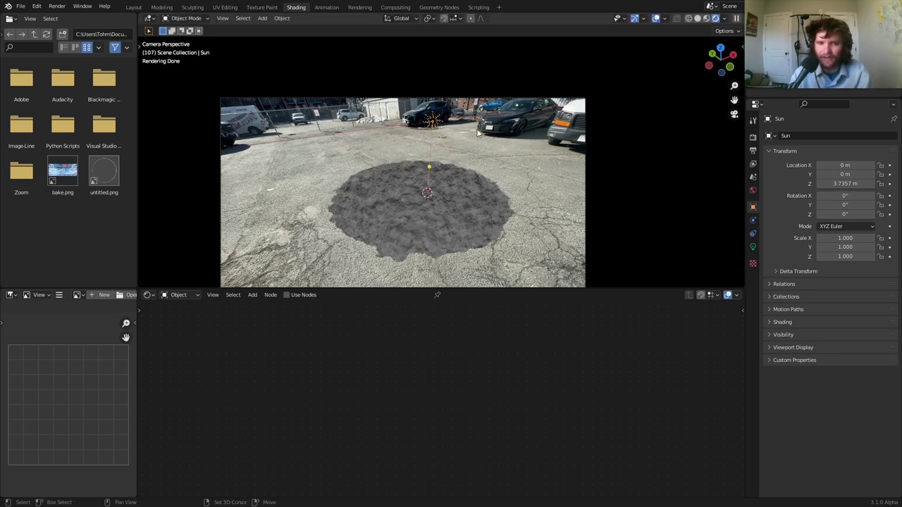
Examine the parked cars' shadows in the footage and tilt the sun to about -51° about the global X axis.
shift+middle_drag(479, 128, 417, 171)
scroll(425, 175, up, 3)
scroll(425, 175, up, 5)
shift+middle_drag(311, 167, 607, 107)
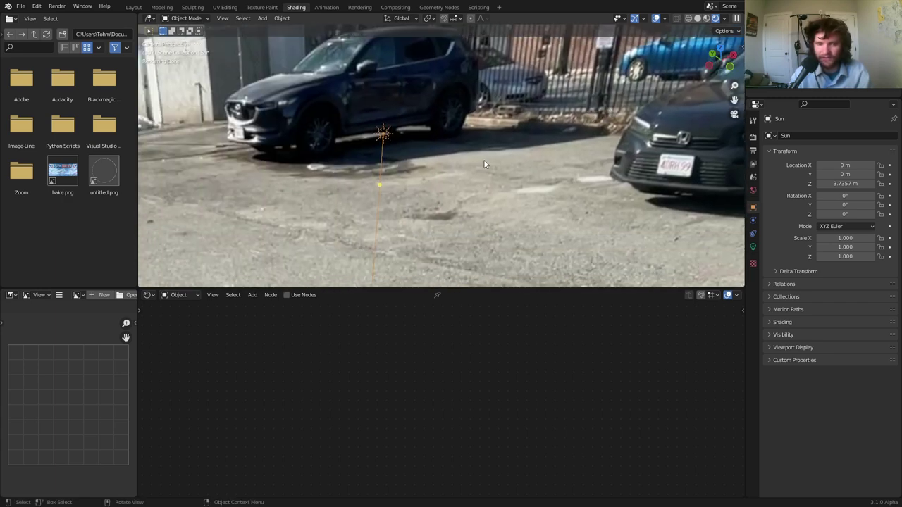
scroll(484, 151, down, 3)
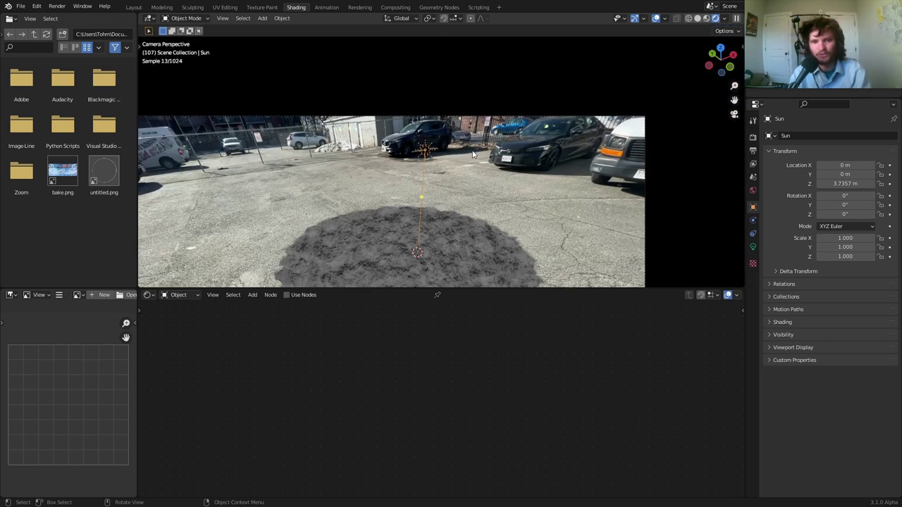
key(r)
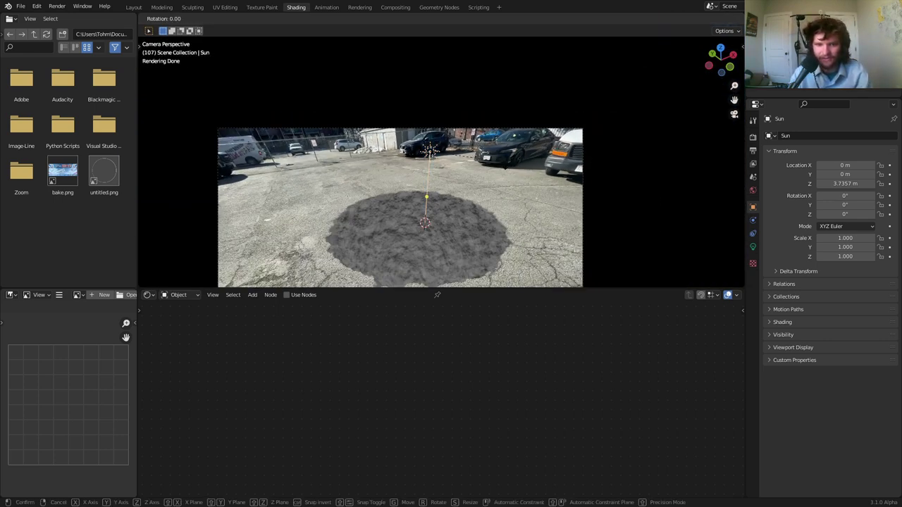
key(x)
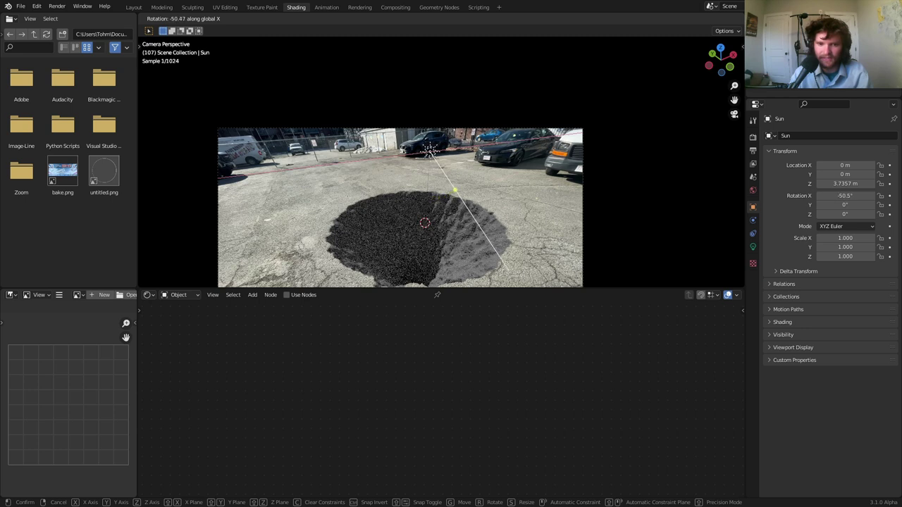
click(527, 61)
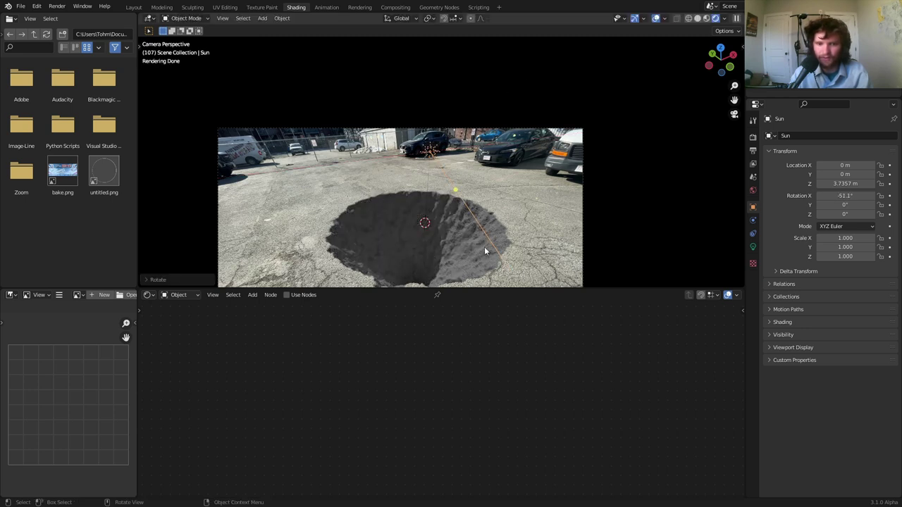
Tilt the sun further to about -57.8° in X and turn it to about 6.4° in Z.
key(r)
key(x)
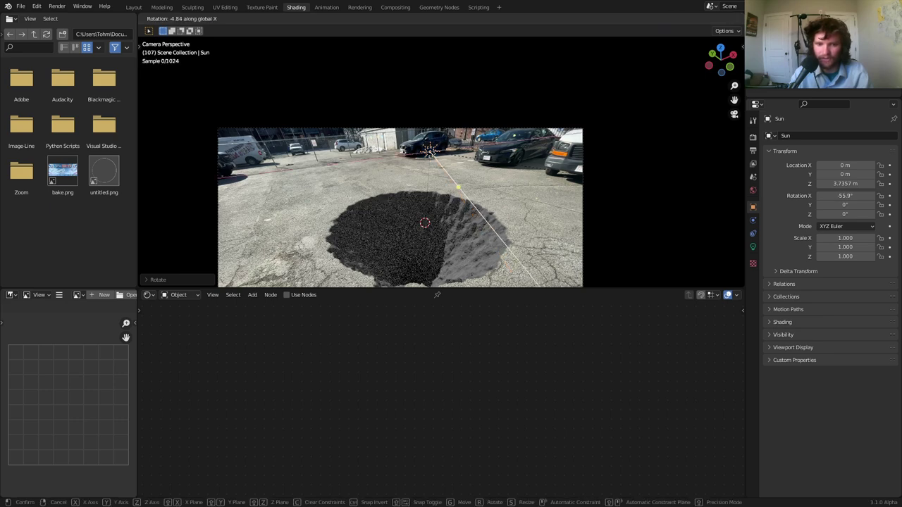
click(641, 182)
key(r)
key(z)
click(644, 155)
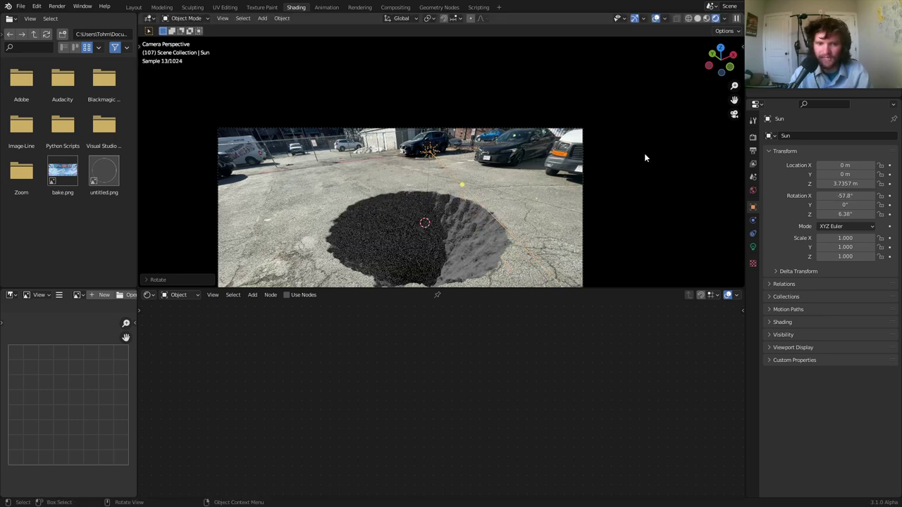
Try turning the sun about the global Z axis from outside the camera view.
middle_drag(644, 155, 532, 183)
scroll(532, 183, down, 3)
scroll(531, 187, down, 3)
key(r)
key(z)
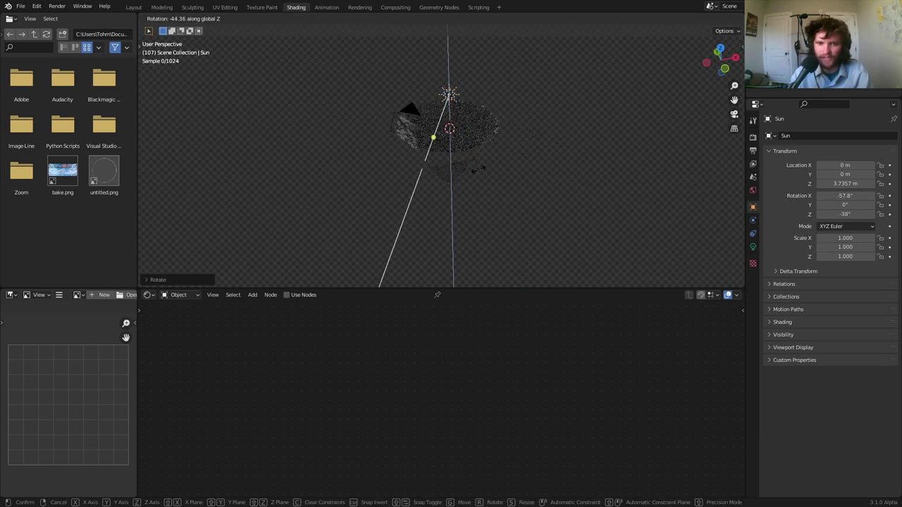
click(639, 146)
key(ctrl+z)
key(KP_0)
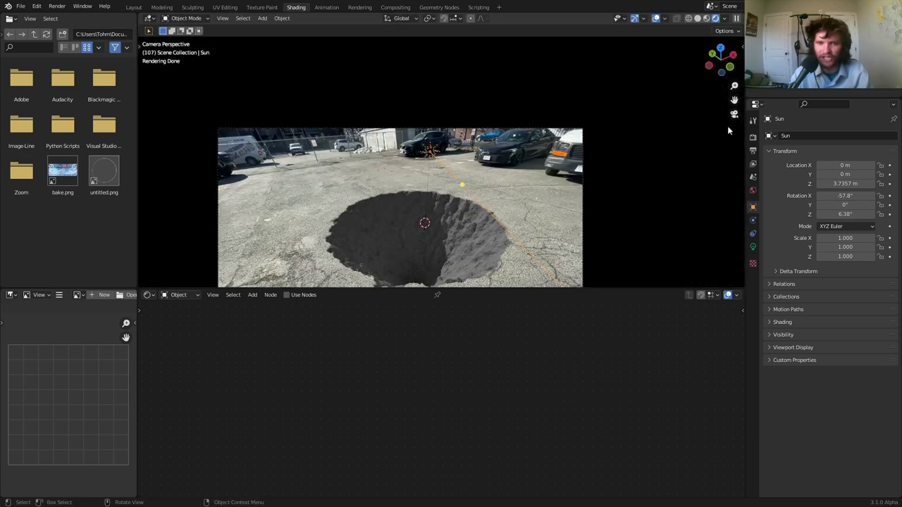
Refine the sun's rotation to about -64.7° in X and 8.8° in Z, checking the shadow inside the crater.
key(r)
key(z)
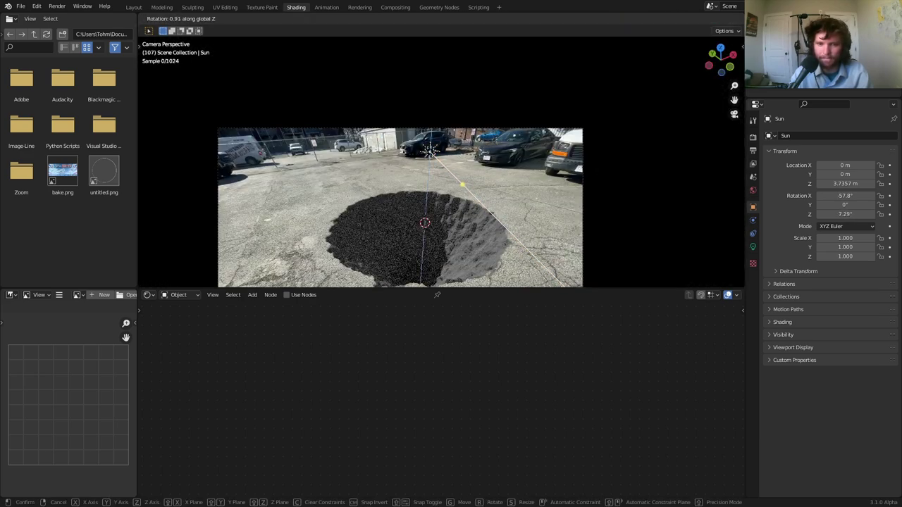
click(584, 157)
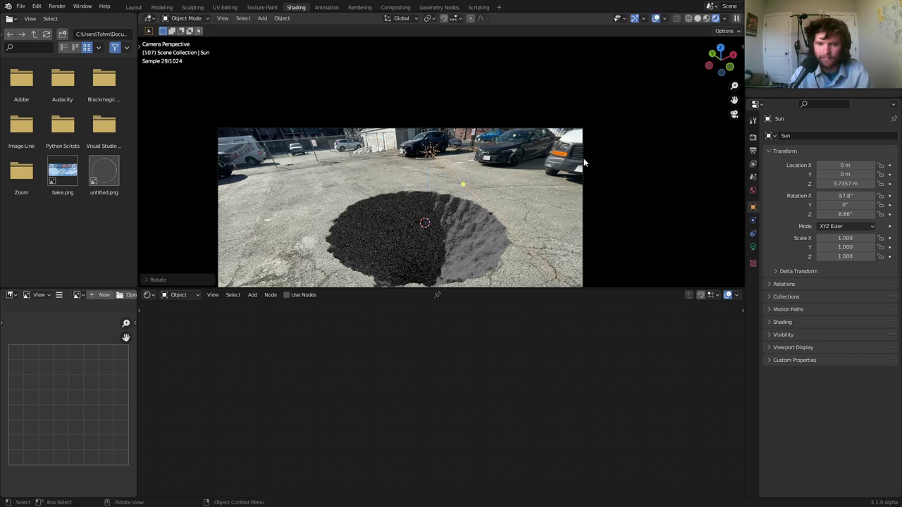
key(r)
key(x)
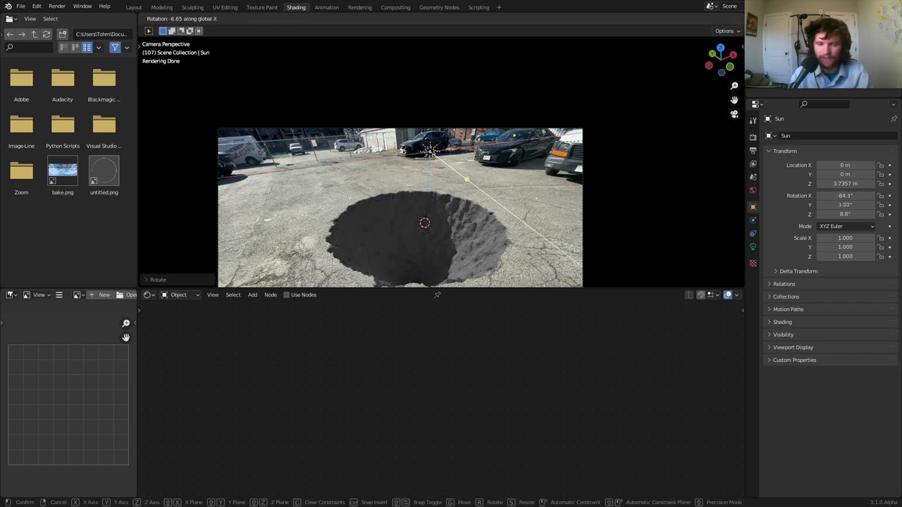
click(591, 143)
scroll(469, 202, up, 3)
shift+middle_drag(468, 203, 475, 135)
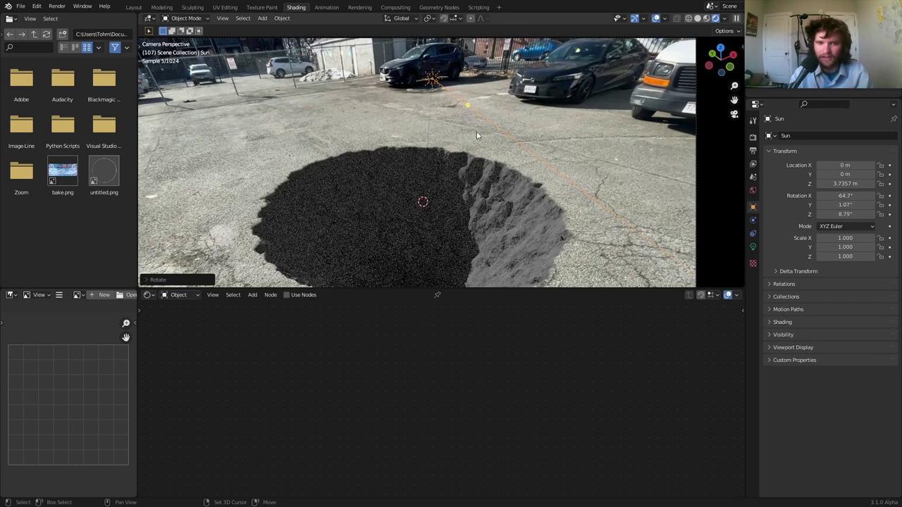
scroll(477, 138, down, 4)
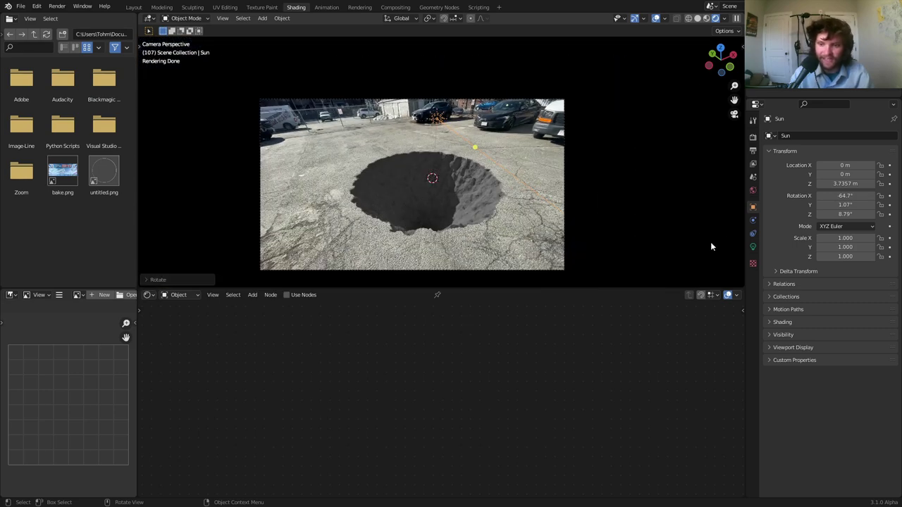
Set the sun's strength to 6 and inspect the crater's sunlit wall up close.
click(753, 247)
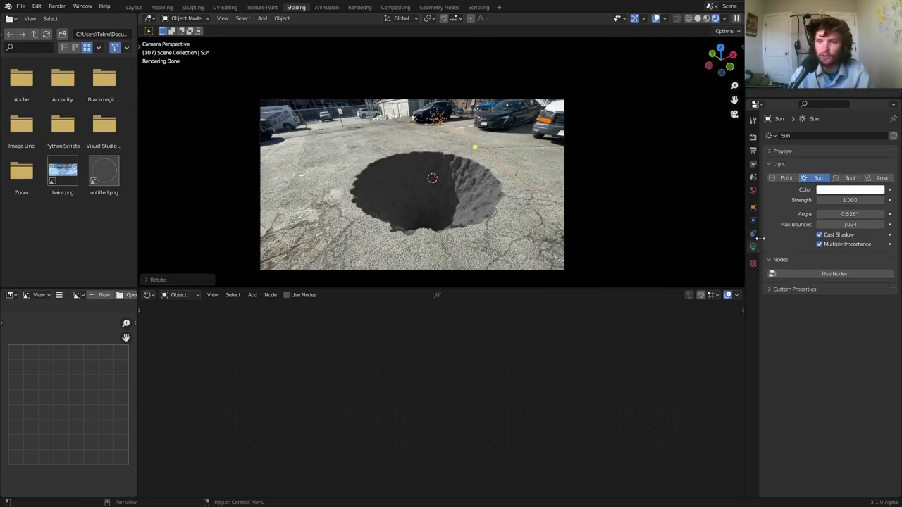
drag(829, 200, 884, 200)
scroll(468, 202, up, 6)
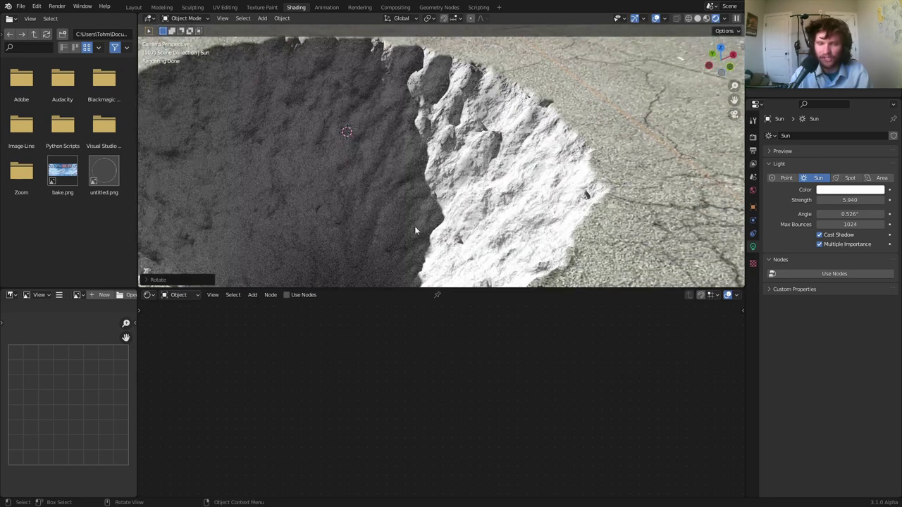
scroll(414, 229, down, 6)
scroll(551, 164, up, 1)
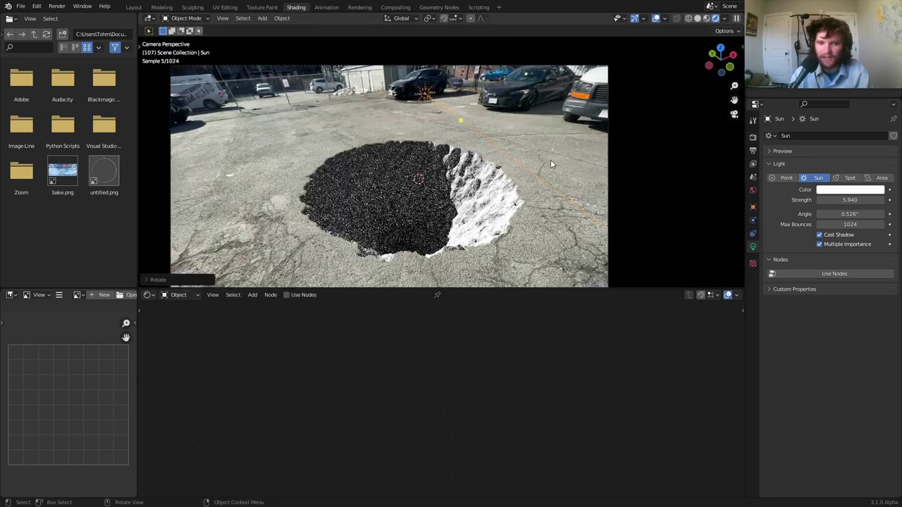
scroll(551, 159, up, 1)
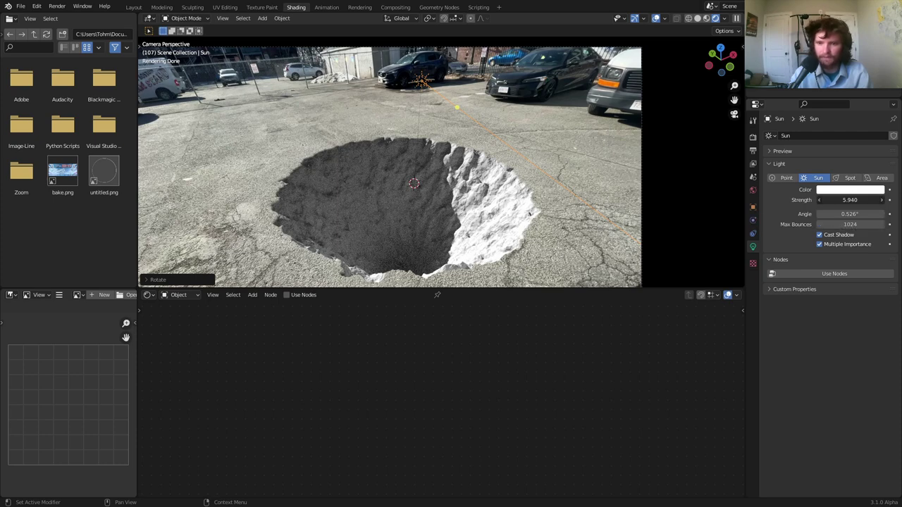
key(Return)
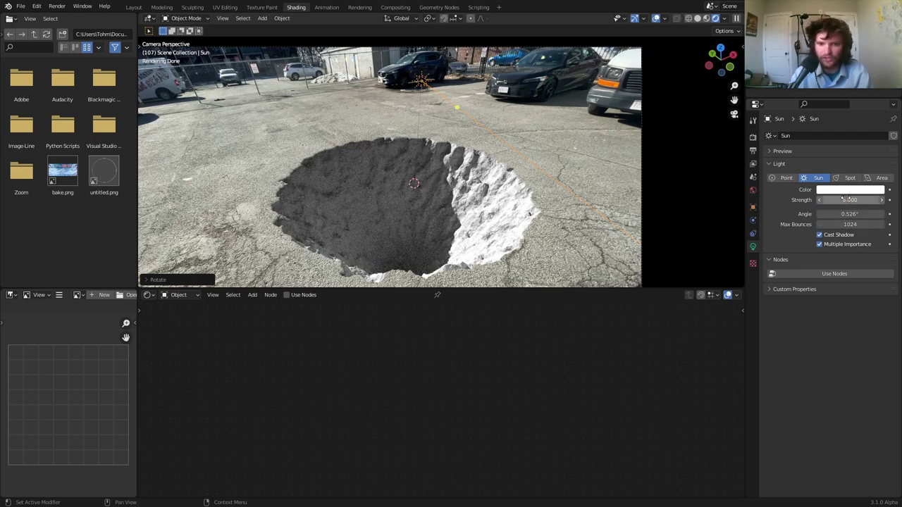
scroll(432, 127, up, 5)
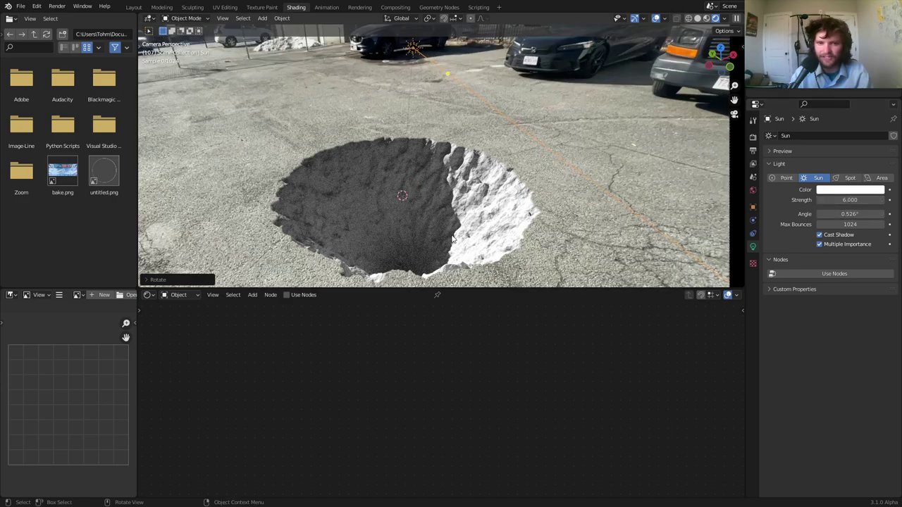
scroll(447, 141, up, 3)
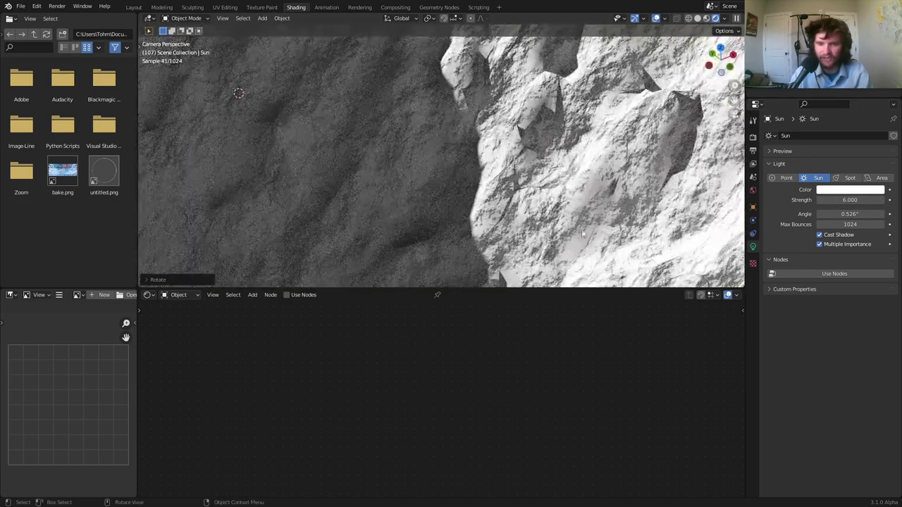
Try an angle of 25° on the sun light and undo it.
click(835, 214)
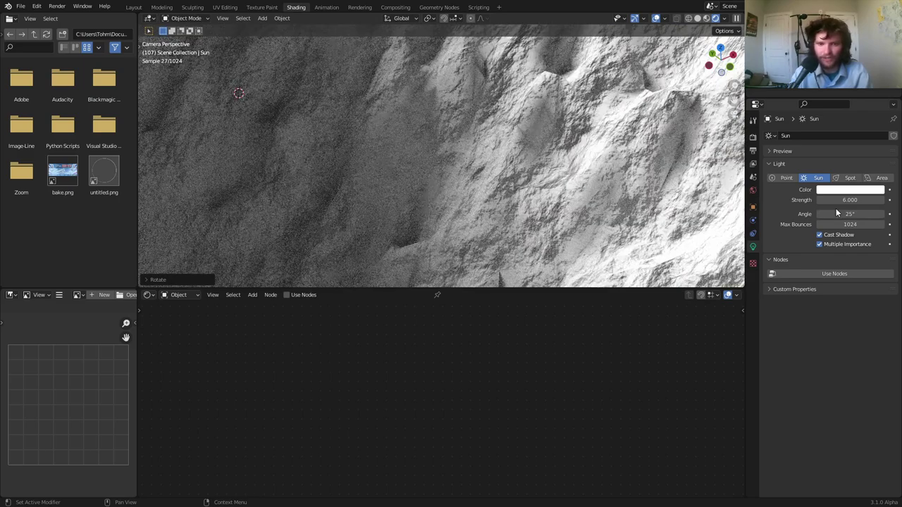
scroll(423, 163, down, 6)
key(ctrl+z)
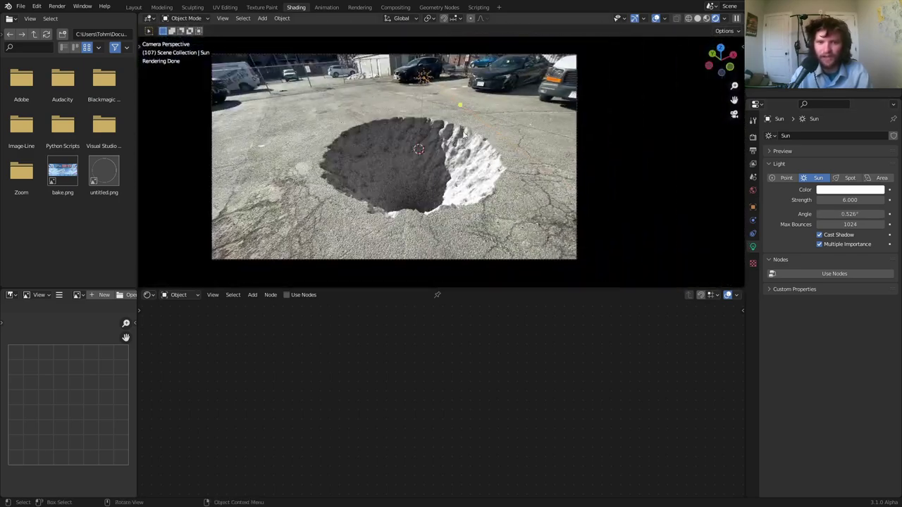
Inspect the shadows beneath the parked cars in the footage and try a sun angle of 5°.
scroll(505, 113, up, 4)
shift+middle_drag(617, 61, 502, 160)
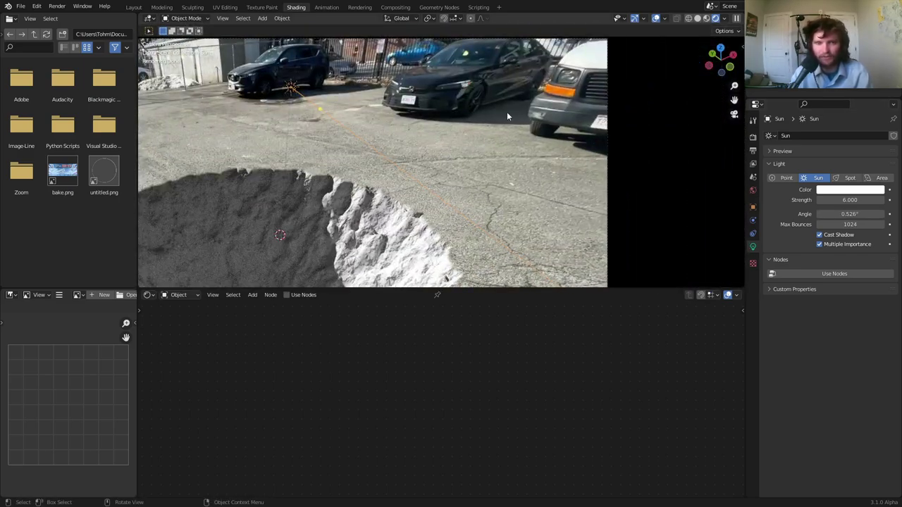
scroll(507, 112, up, 3)
scroll(540, 128, down, 4)
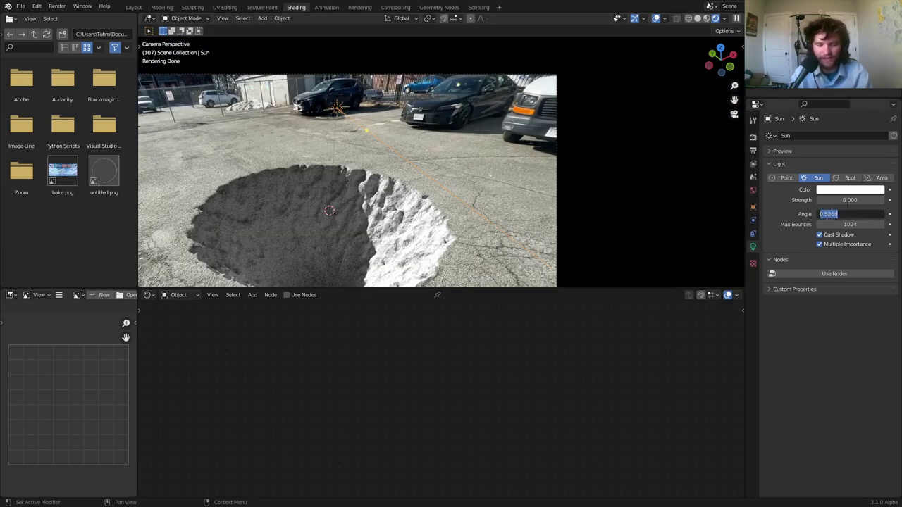
text(5)
key(Return)
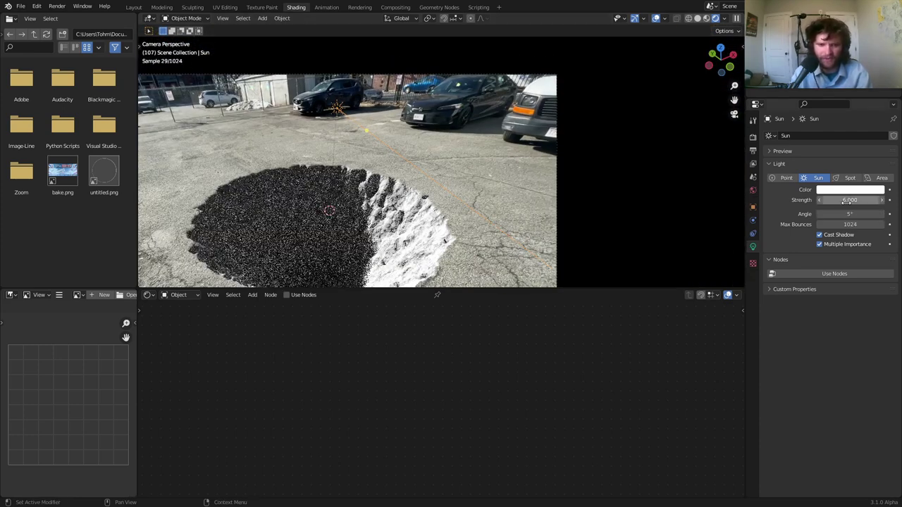
Set the sun's angle to 2°.
click(849, 213)
text(2)
key(Return)
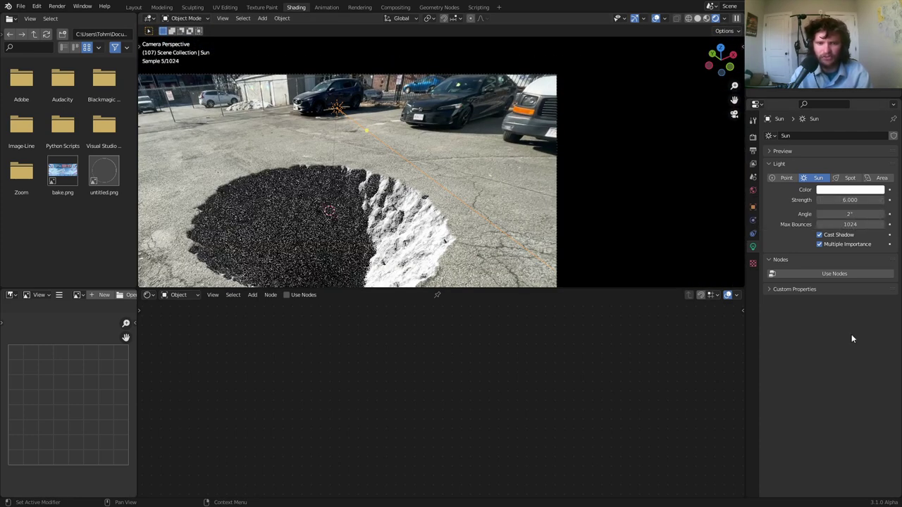
Rotate the sun by about -12.5° around the global Z axis to shift the lit part of the crater wall.
shift+middle_drag(379, 230, 438, 191)
key(Home)
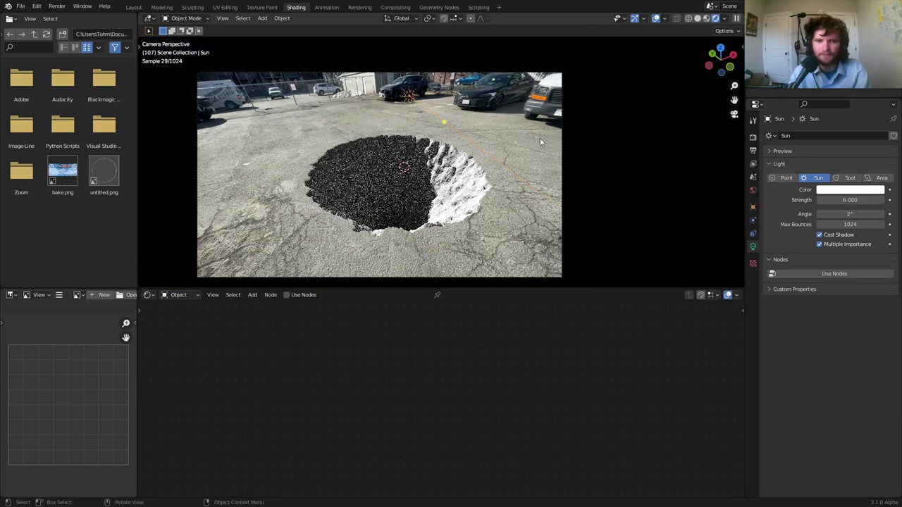
key(r)
key(z)
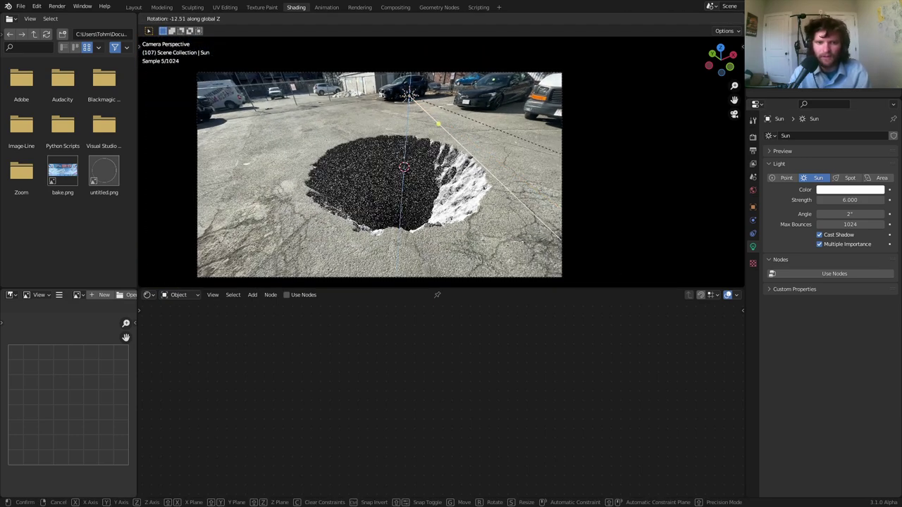
click(578, 159)
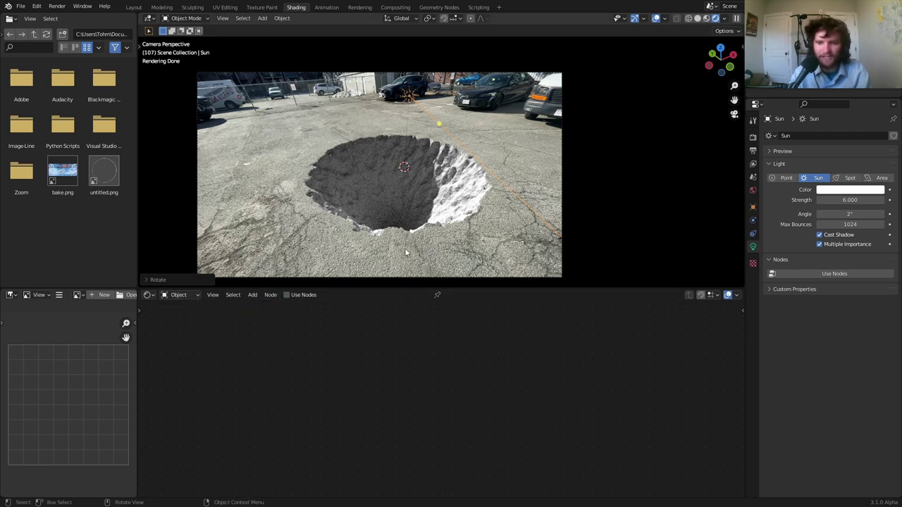
Switch the film's Transparent option off to view the world background around the crater, and switch it back on.
click(753, 190)
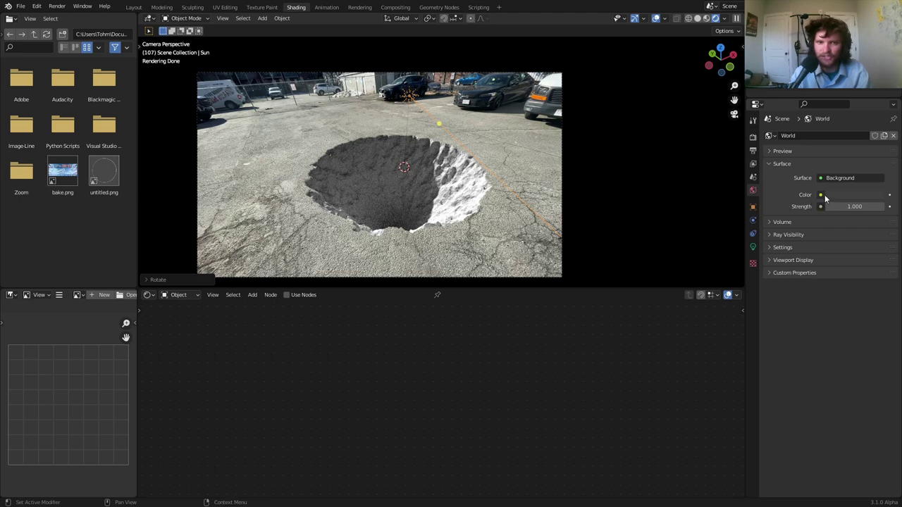
middle_drag(547, 185, 570, 104)
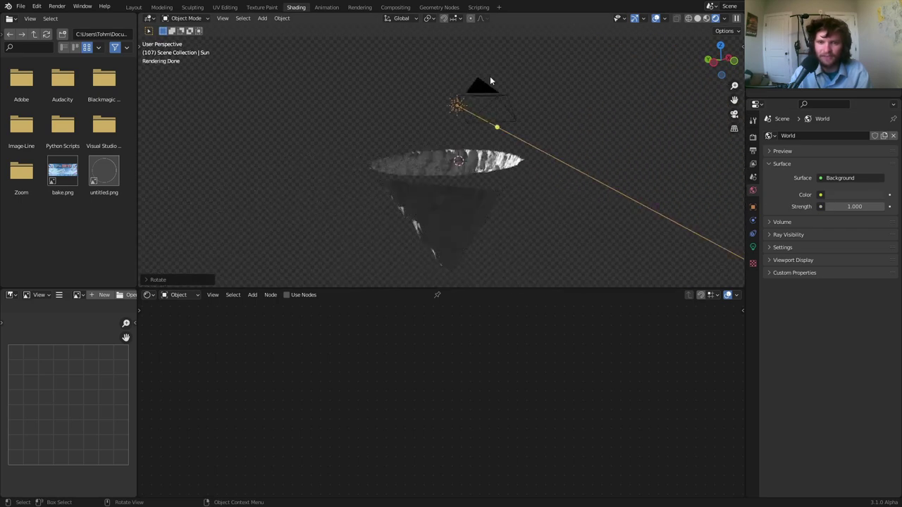
click(752, 137)
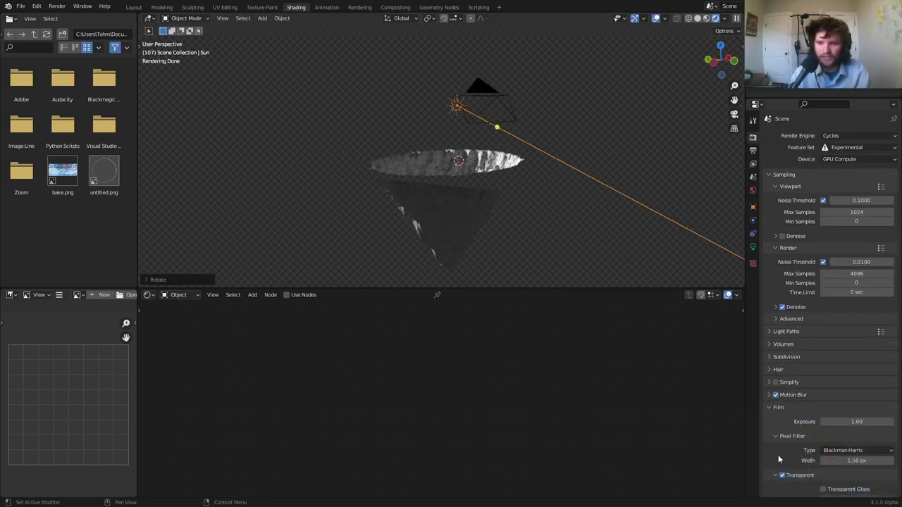
click(783, 475)
middle_drag(461, 195, 429, 195)
click(782, 475)
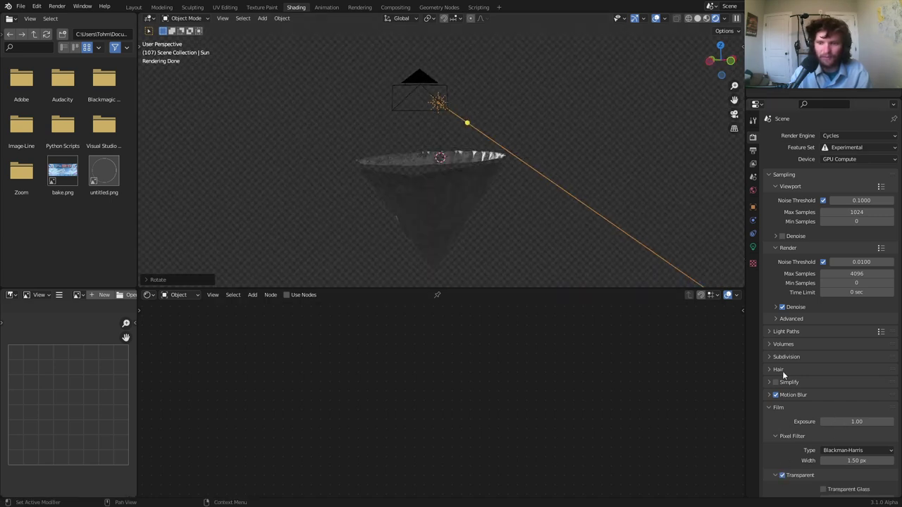
Assign an Environment Texture to the world's background color.
click(752, 191)
click(822, 195)
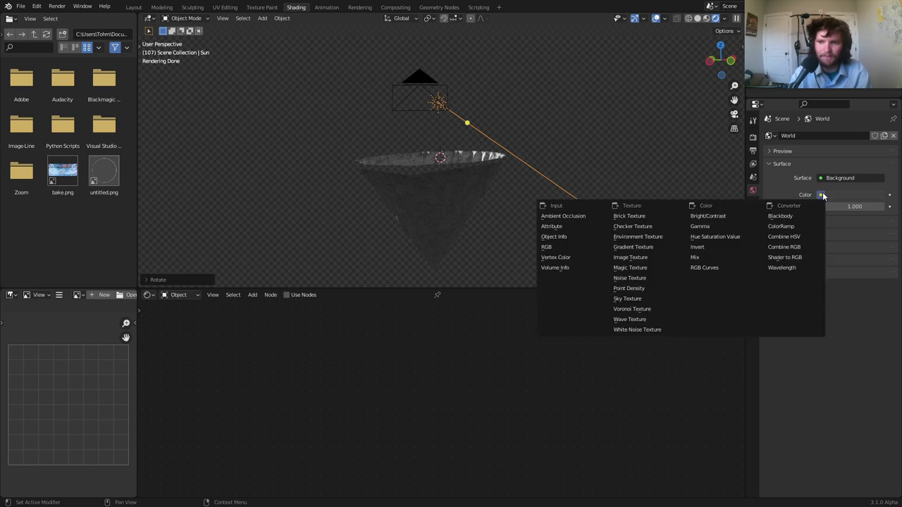
click(645, 248)
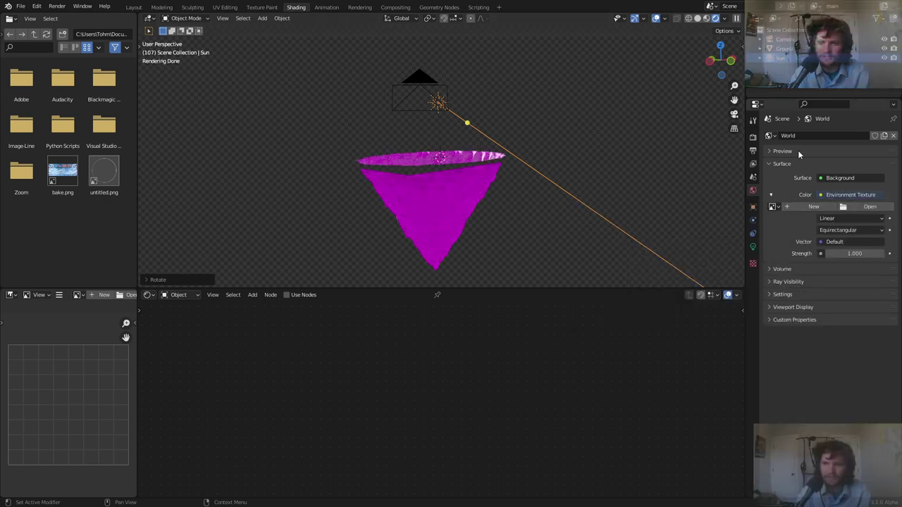
Load cloud_layers_2k.hdr from the HDRIs folder into the world's environment texture.
click(864, 206)
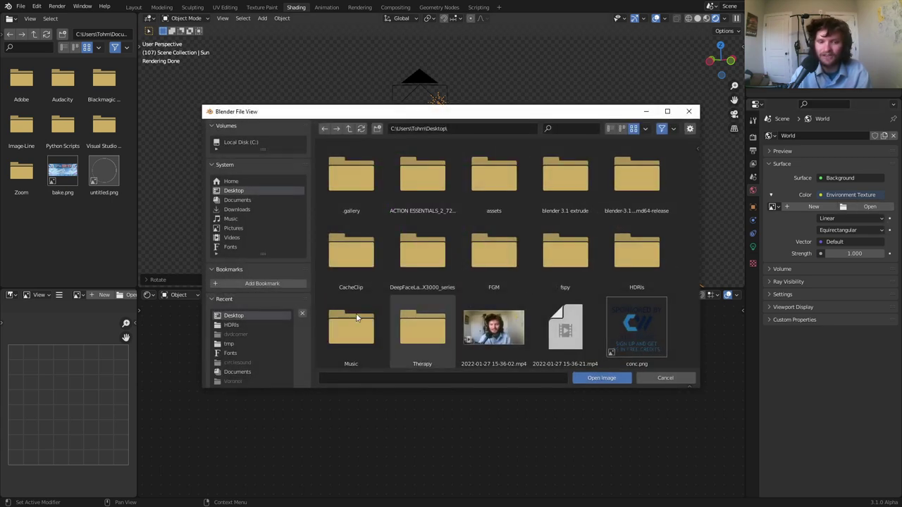
click(232, 325)
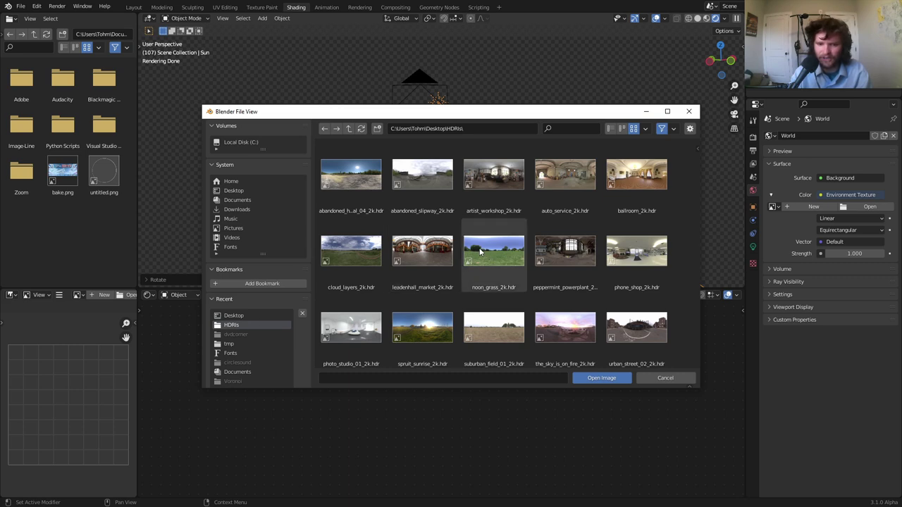
scroll(478, 245, down, 2)
scroll(477, 248, up, 1)
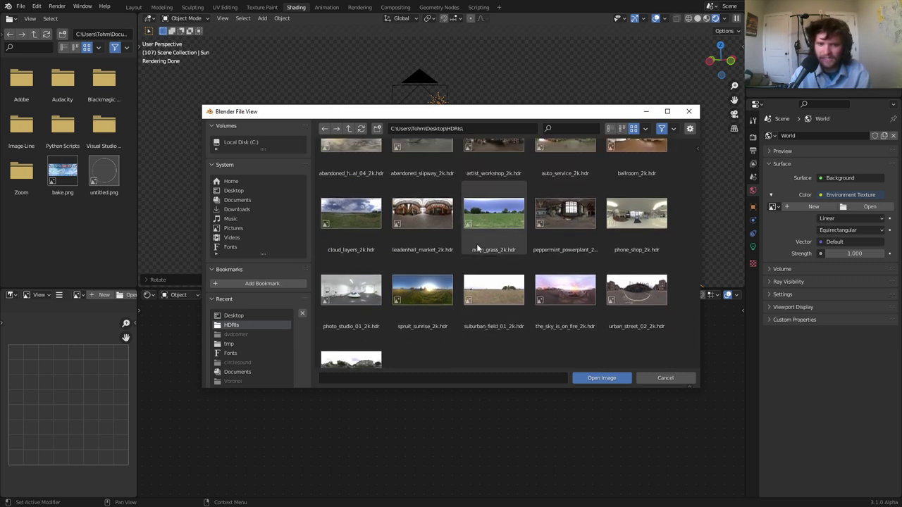
double_click(355, 222)
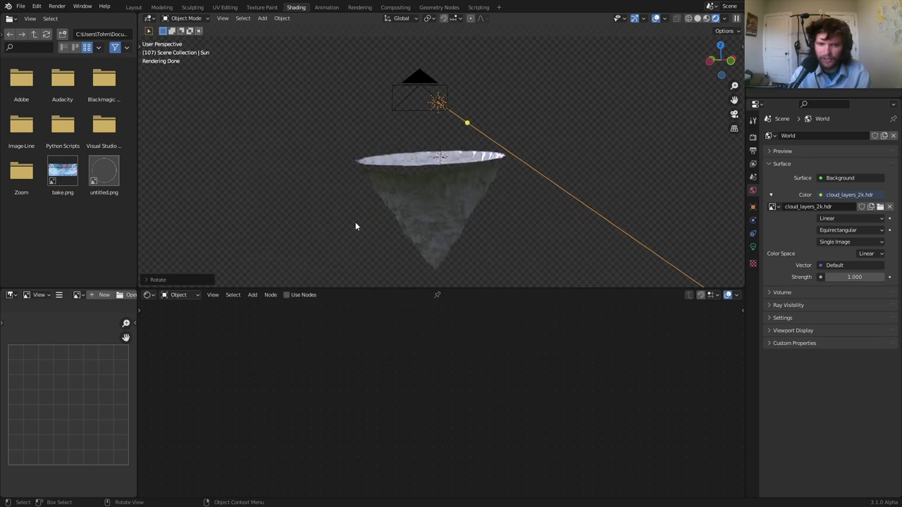
Return to the camera view and show the World node tree in the shader editor, with all its nodes framed.
click(735, 114)
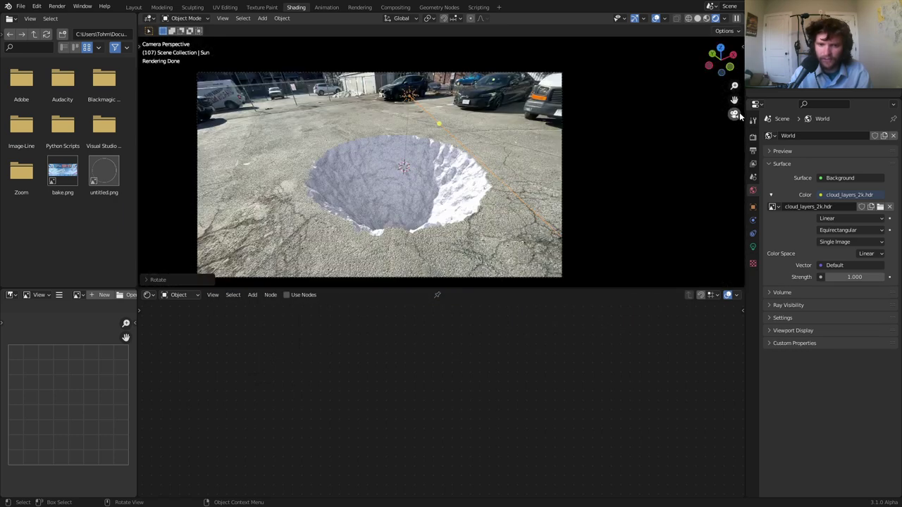
click(451, 183)
click(179, 294)
click(188, 314)
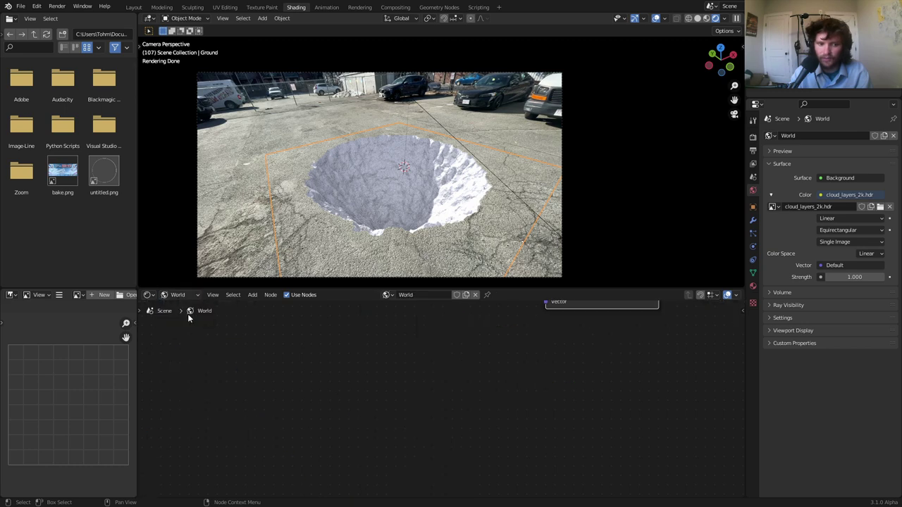
key(Home)
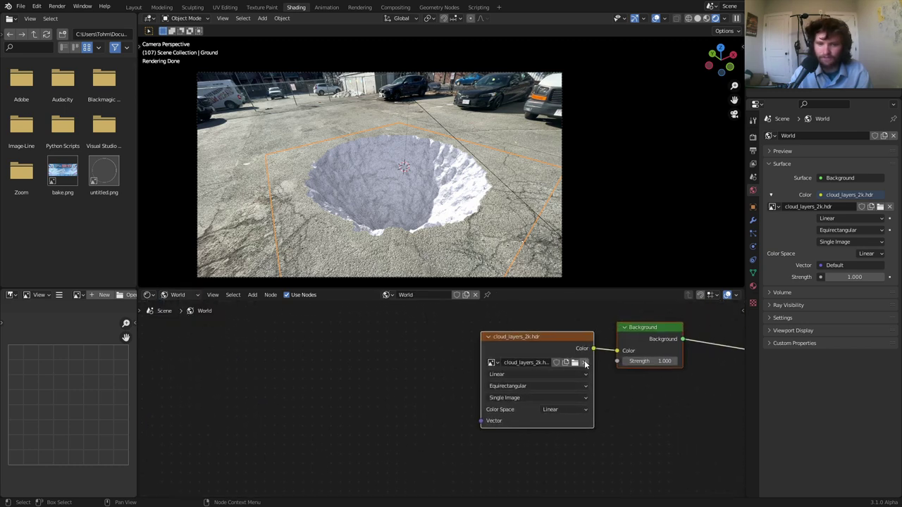
Try urban_street_02_2k.hdr as the image of the environment texture node.
click(575, 362)
scroll(585, 339, down, 2)
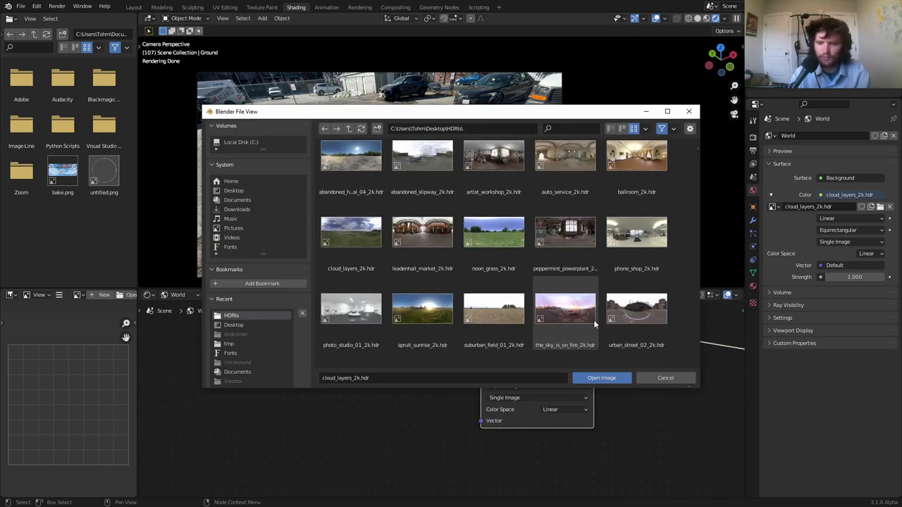
double_click(650, 300)
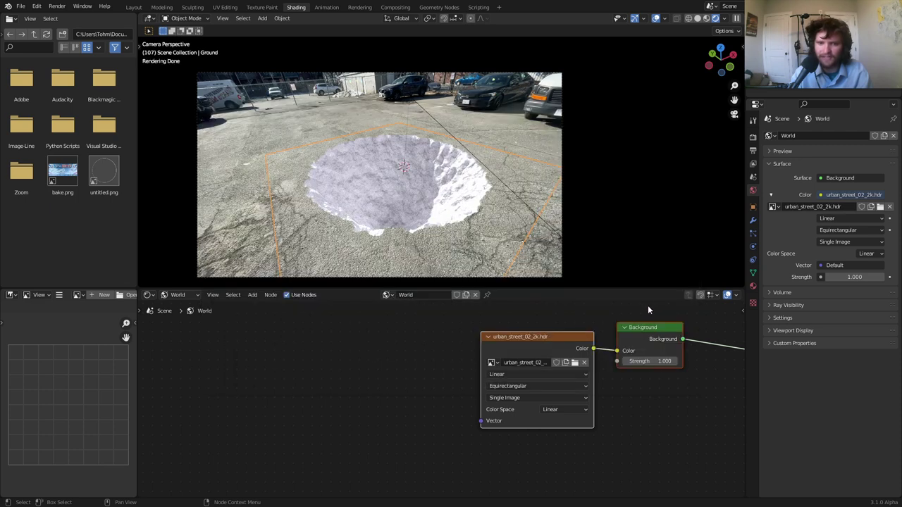
Replace the environment texture's image with abandoned_slipway_2k.hdr.
click(575, 363)
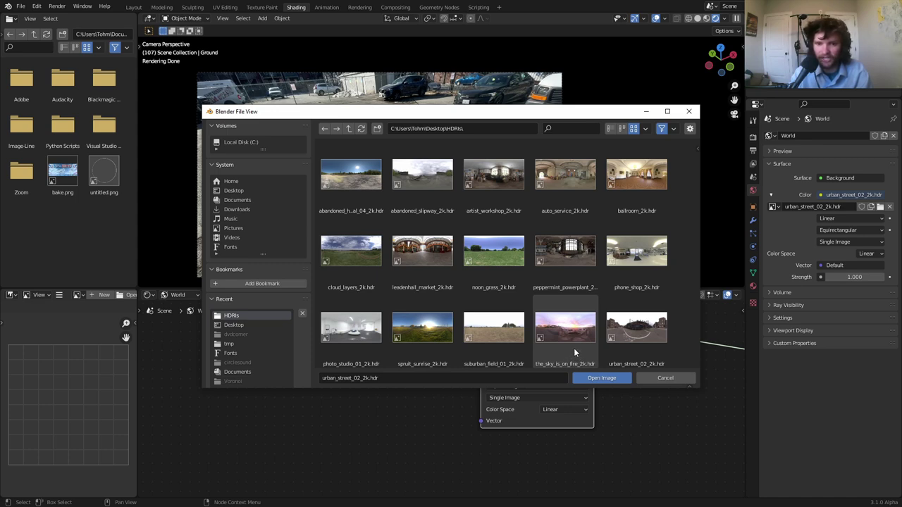
click(505, 179)
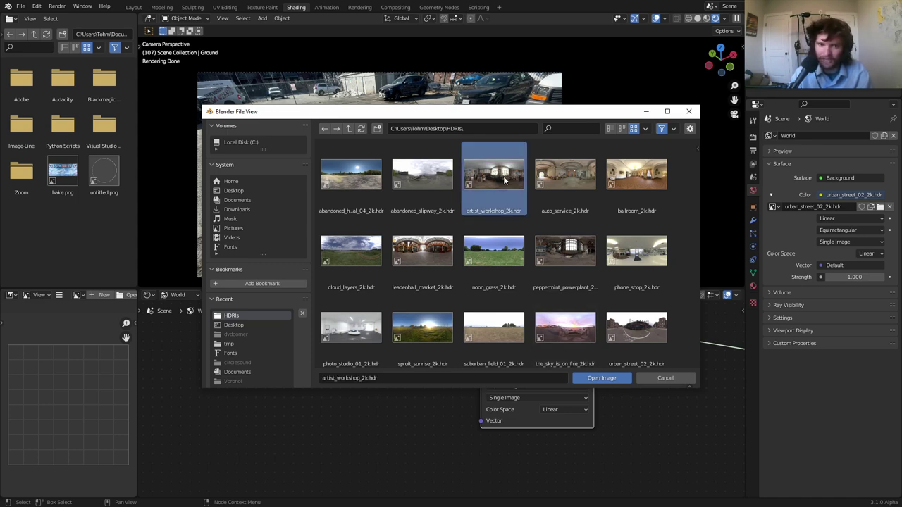
double_click(438, 176)
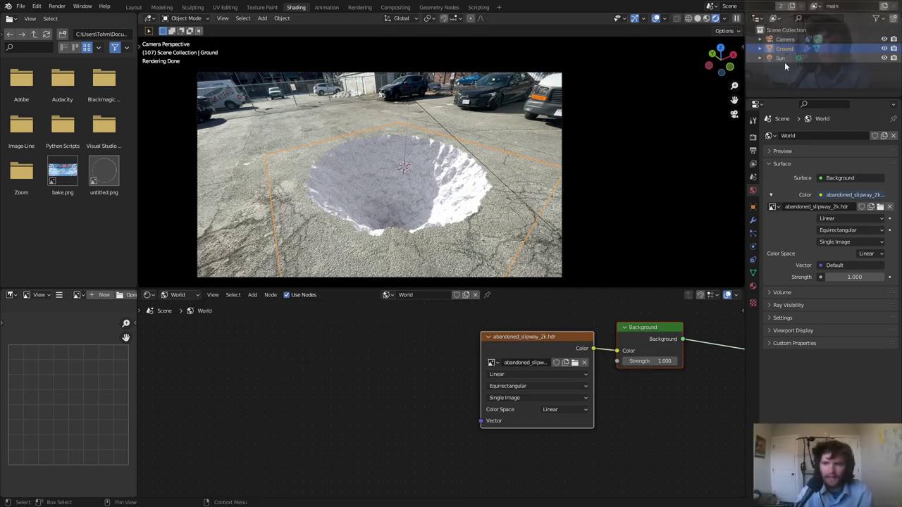
Set the sun light's strength to 4.
click(784, 62)
click(754, 246)
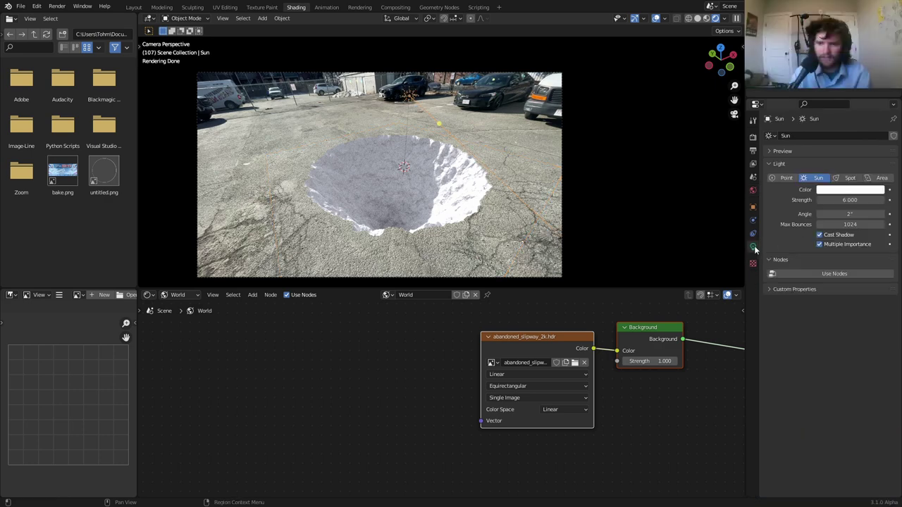
click(853, 200)
text(4)
key(Return)
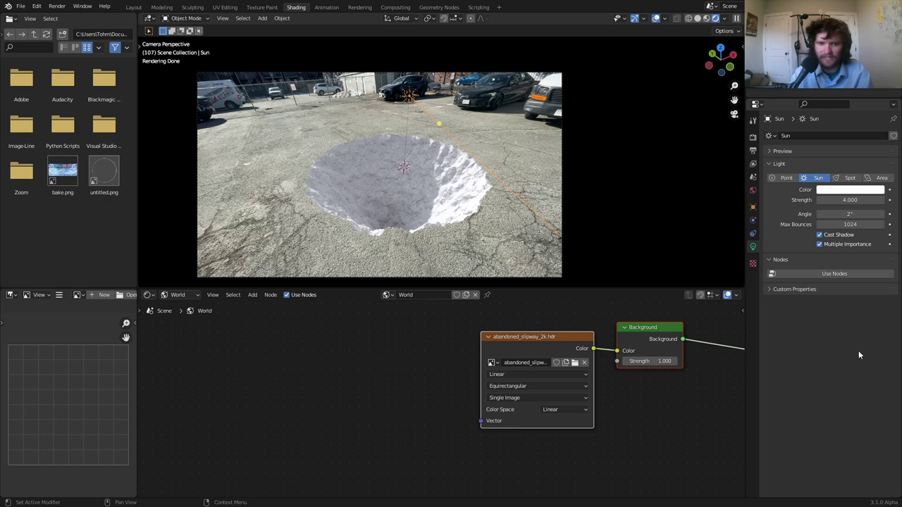
Try a strength of 0.5 for the world background.
click(753, 190)
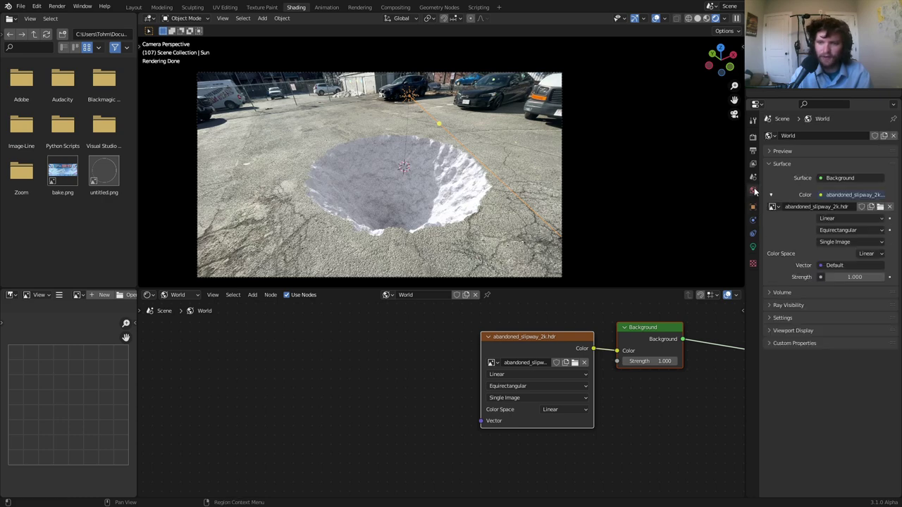
click(655, 361)
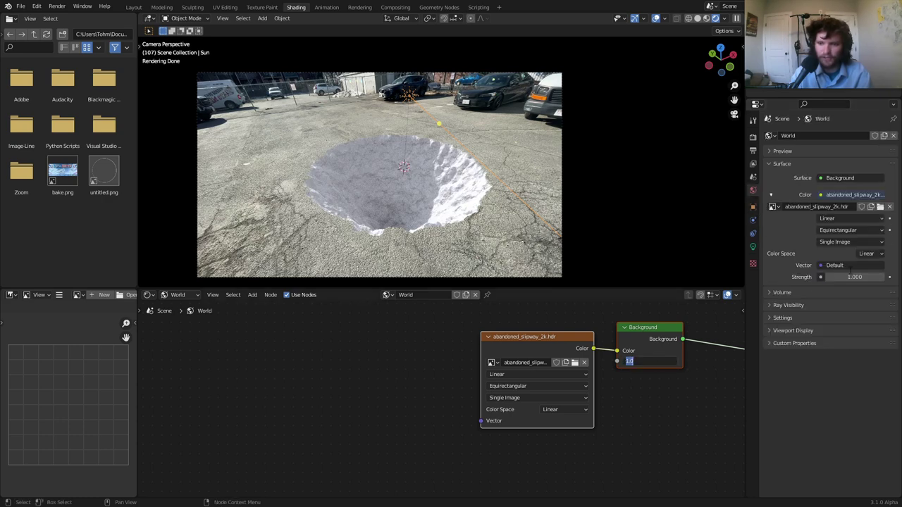
click(853, 276)
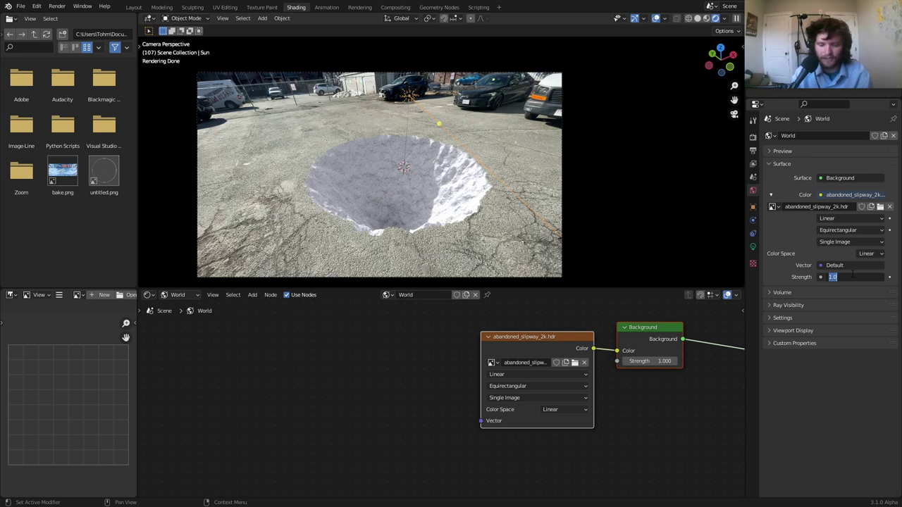
text(0.5)
key(Return)
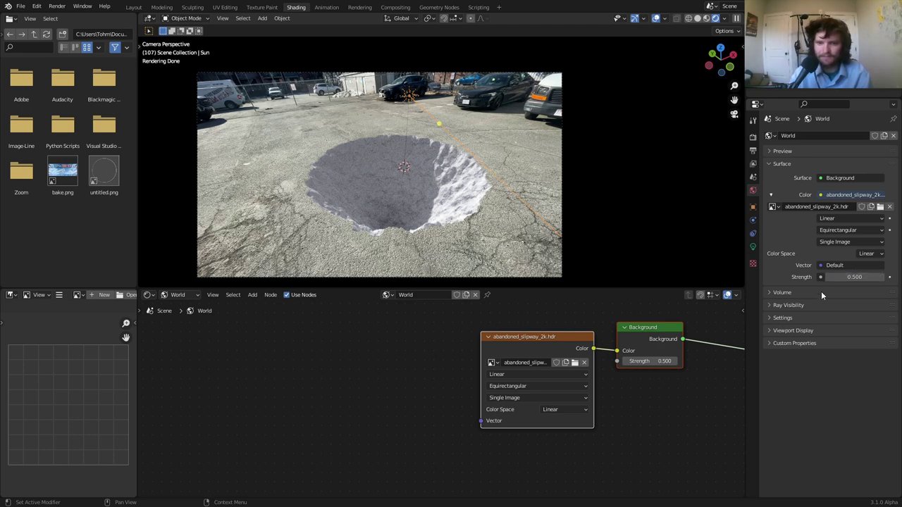
Set the world background's strength to 0.2.
click(849, 277)
text(0.2)
key(Return)
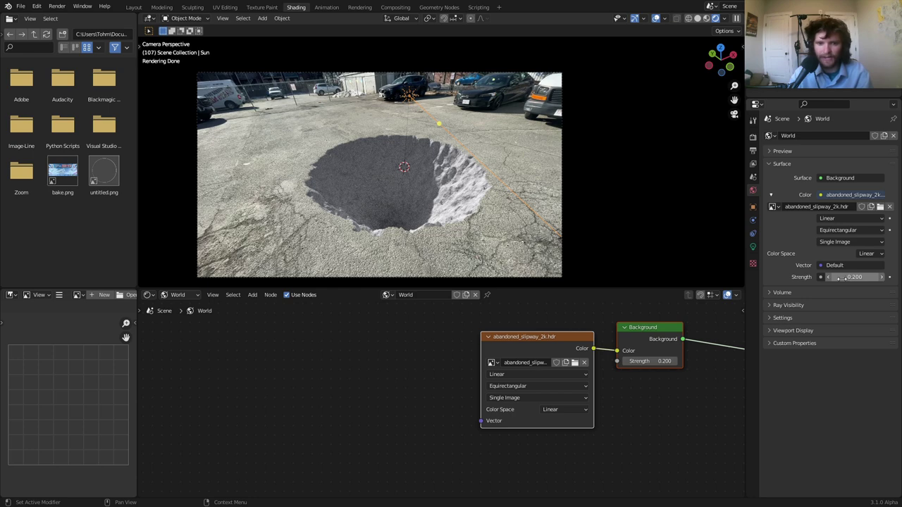
Select the crater ground and show its object material nodes, framing the Principled BSDF.
scroll(406, 204, up, 1)
click(412, 220)
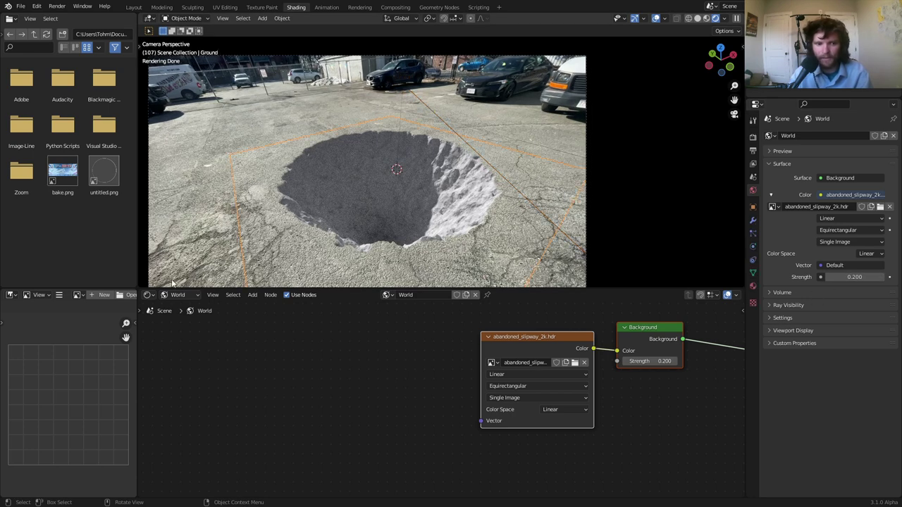
click(179, 295)
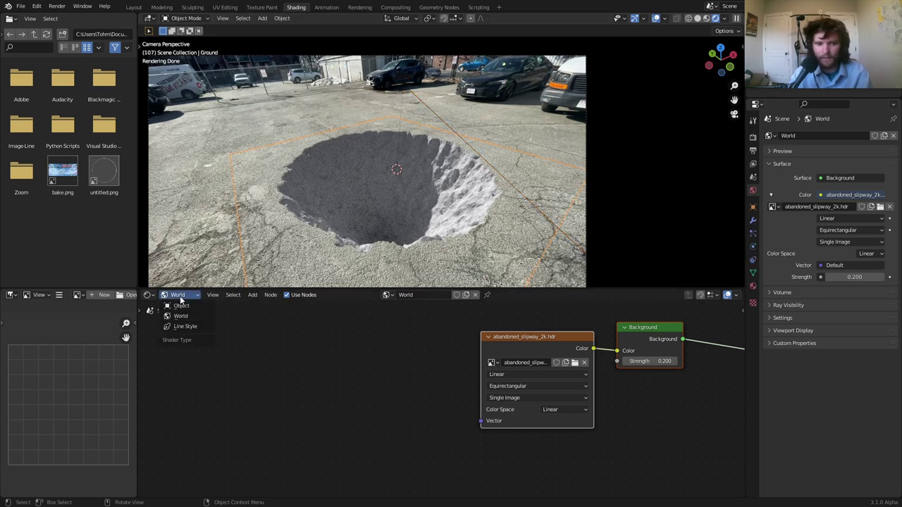
click(181, 306)
middle_drag(485, 398, 535, 312)
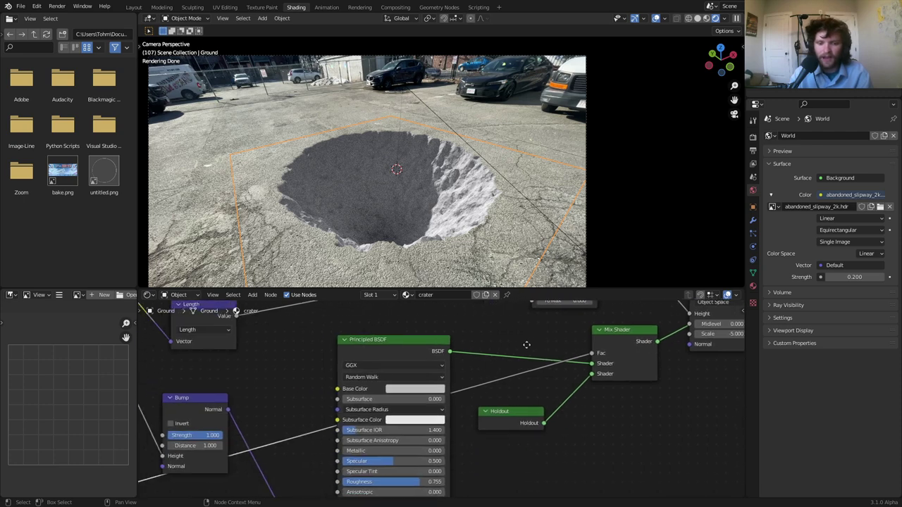
scroll(413, 368, up, 2)
Try a slightly brighter grey and a red tint as the Principled BSDF's base color, and undo the change.
click(415, 384)
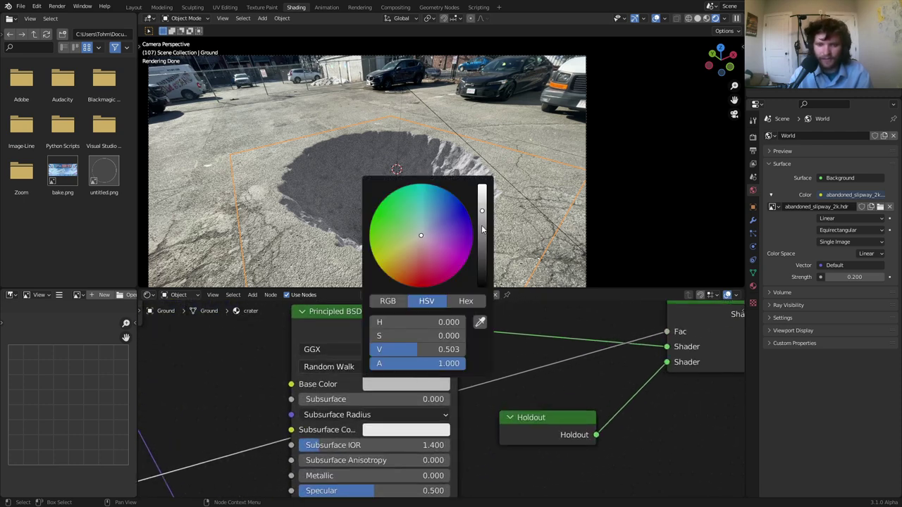
drag(484, 214, 482, 208)
drag(421, 350, 419, 350)
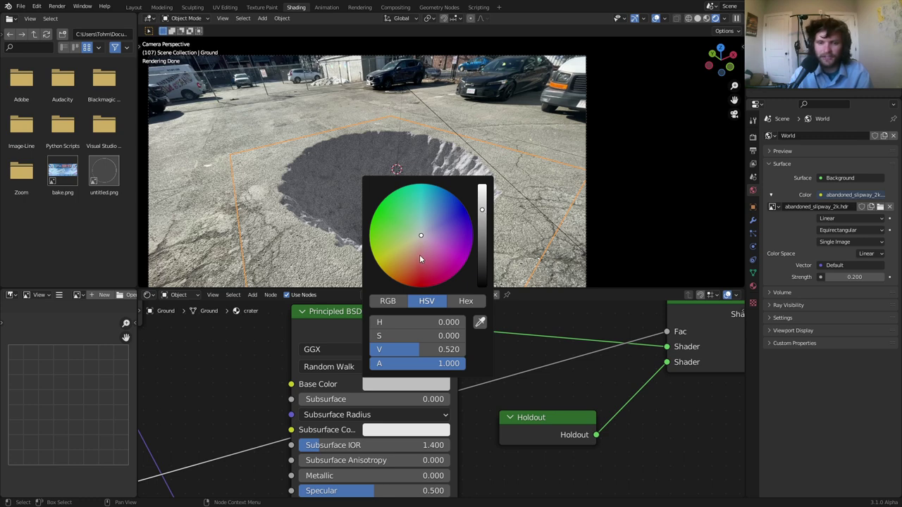
click(420, 259)
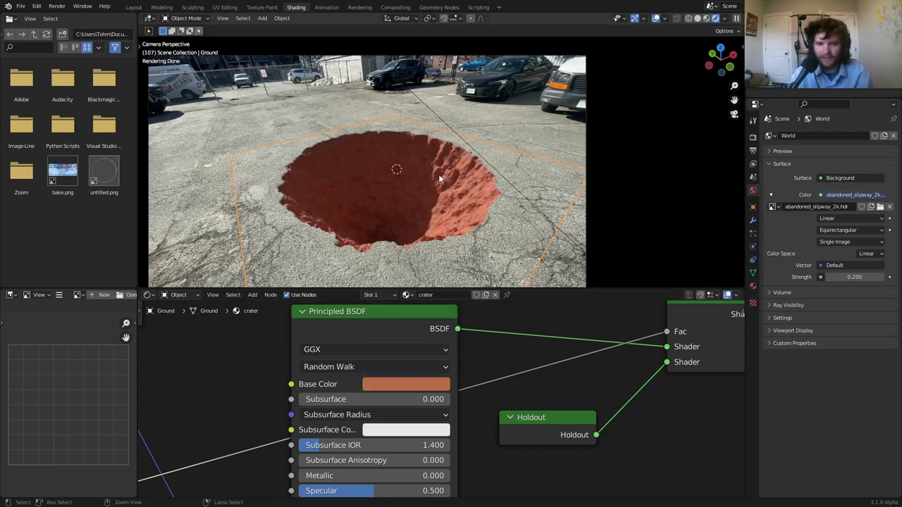
key(ctrl+z)
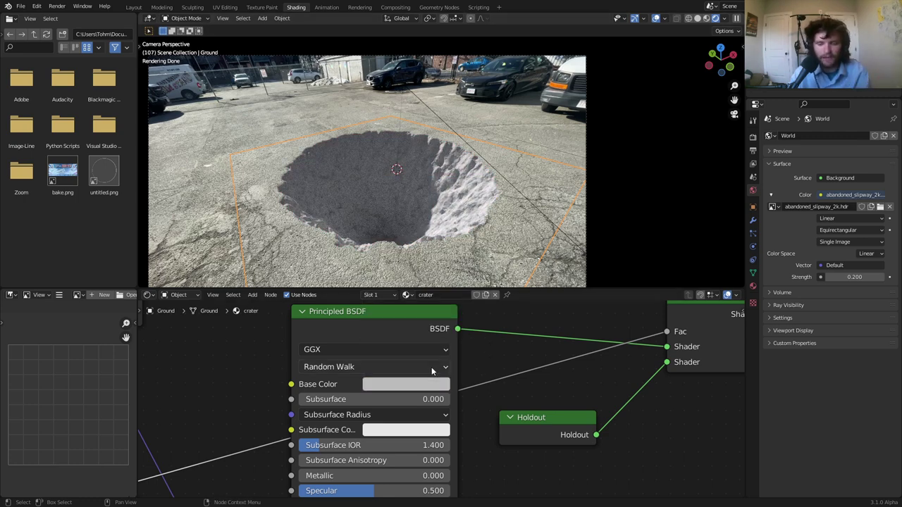
Move the Separate XYZ, Map Range and Bump nodes lower to free space beside the Principled BSDF.
scroll(450, 200, up, 3)
scroll(280, 386, down, 1)
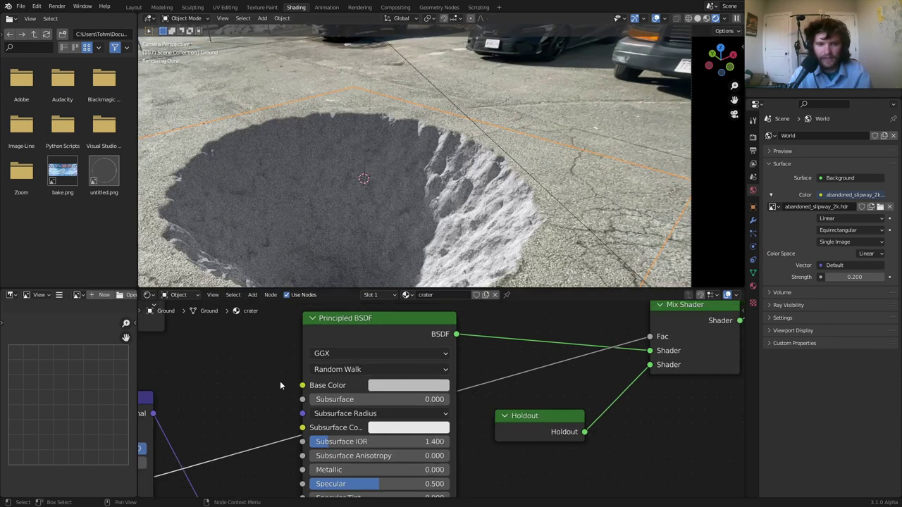
scroll(280, 385, down, 5)
middle_drag(307, 374, 484, 305)
scroll(453, 376, down, 6)
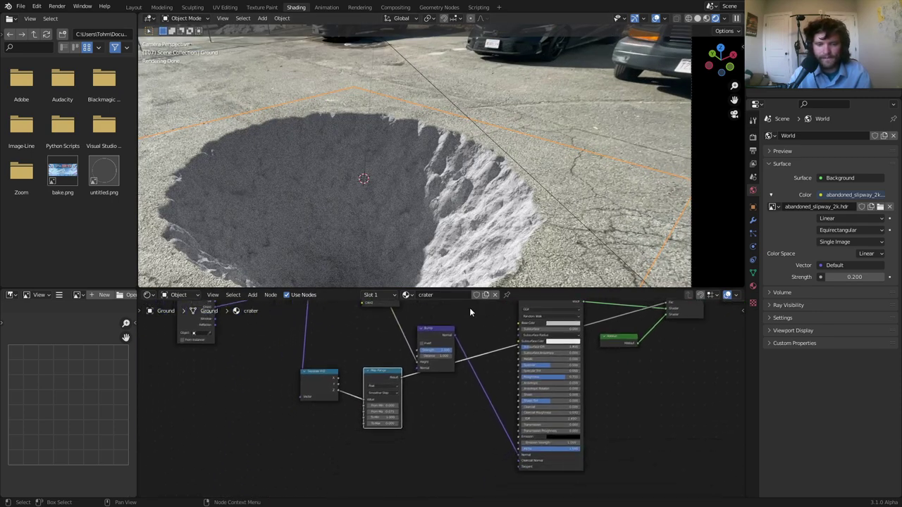
drag(306, 418, 472, 327)
key(g)
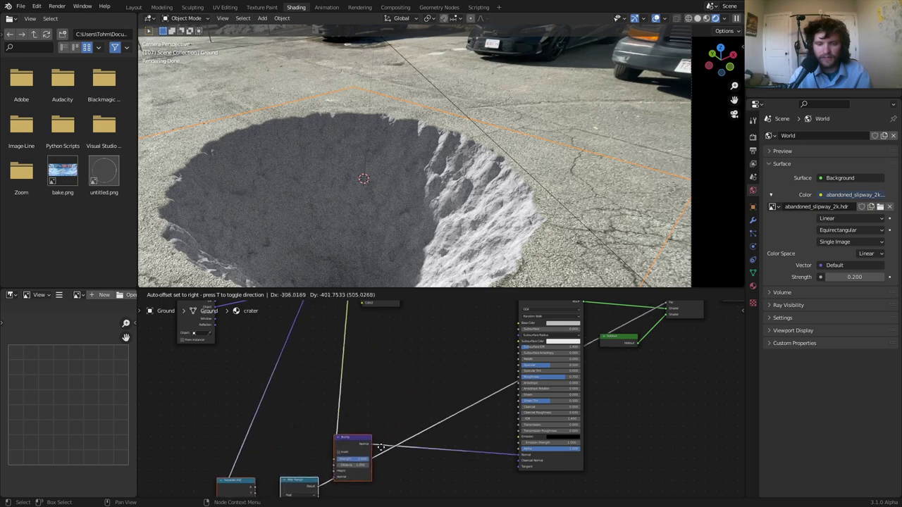
click(386, 440)
middle_drag(450, 342, 402, 346)
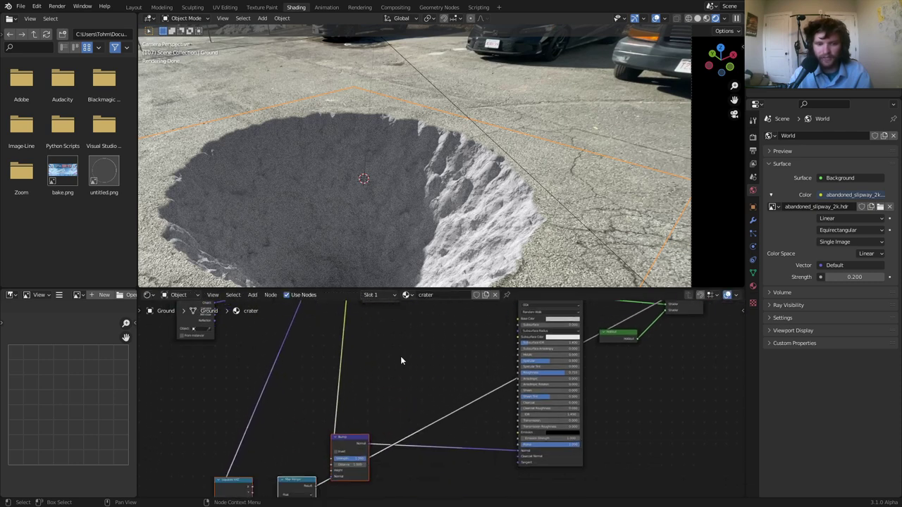
Duplicate the Map Range node, place the copy below Linear Light and link the noise texture to its Value input.
click(327, 438)
click(298, 483)
key(shift+d)
click(399, 333)
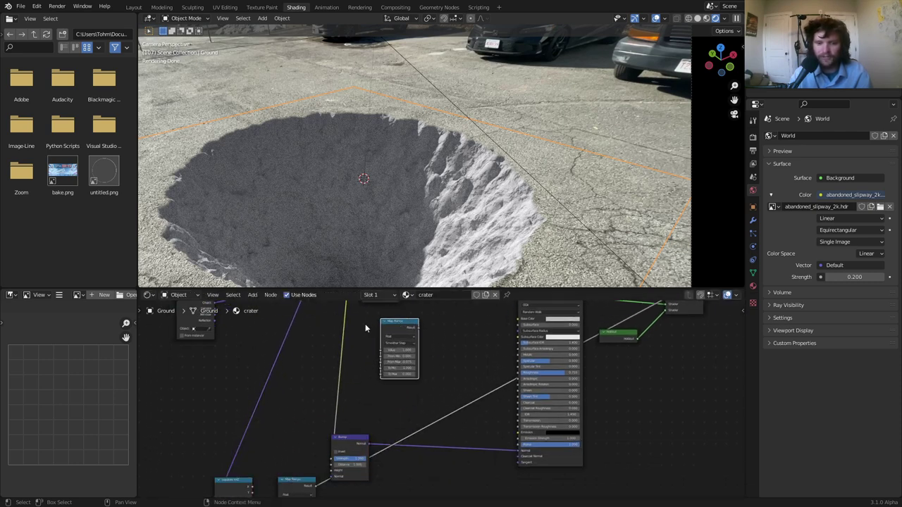
middle_drag(214, 316, 213, 376)
alt+right_drag(306, 347, 387, 402)
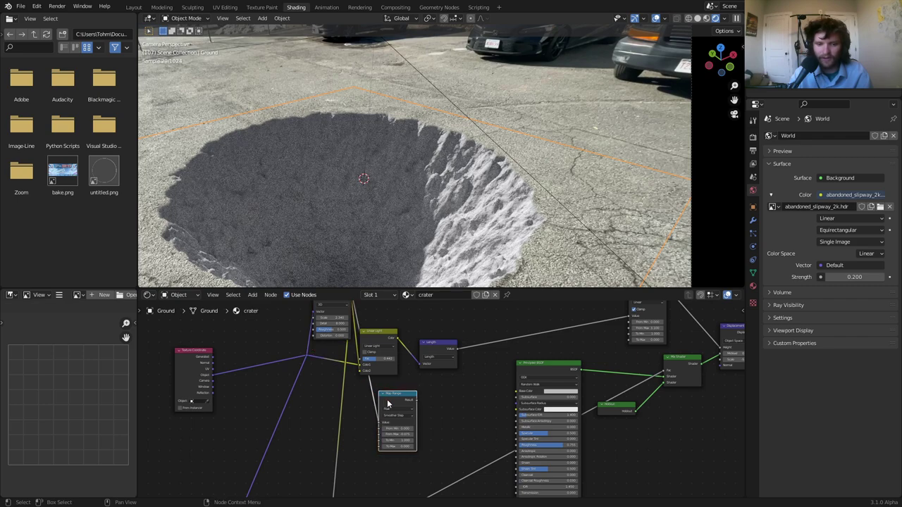
drag(391, 401, 358, 400)
scroll(384, 368, up, 2)
Add a ColorRamp node beside the duplicated Map Range and feed its Fac from the Map Range result.
key(shift+a)
click(387, 362)
text(c)
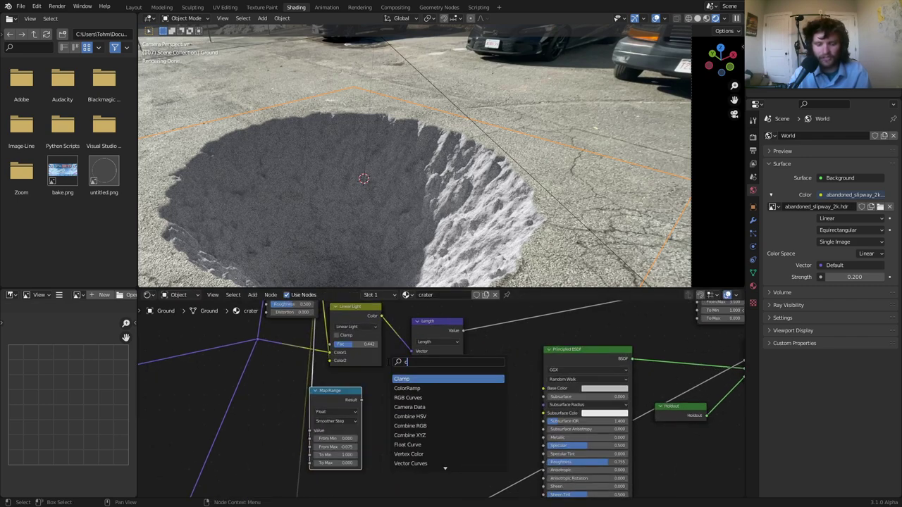
text(olo)
click(406, 382)
click(421, 389)
alt+right_drag(360, 403, 432, 409)
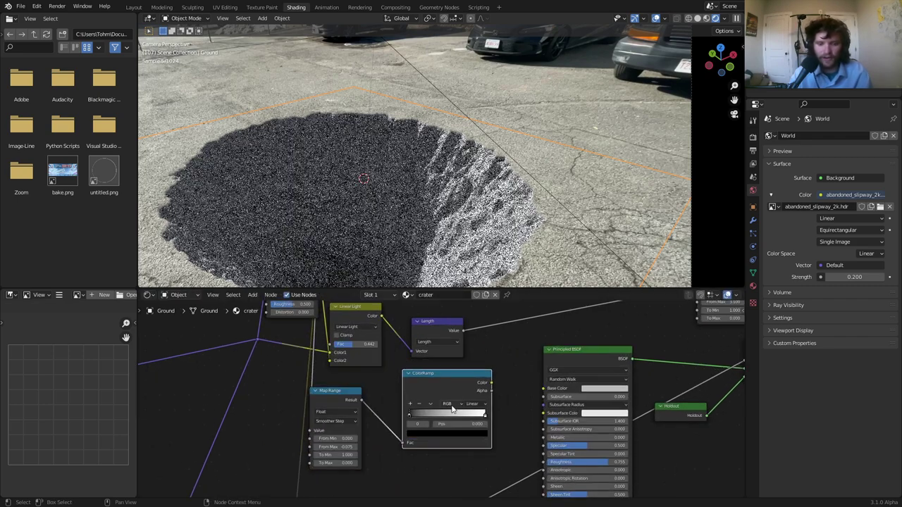
scroll(460, 411, up, 3)
middle_drag(569, 392, 518, 372)
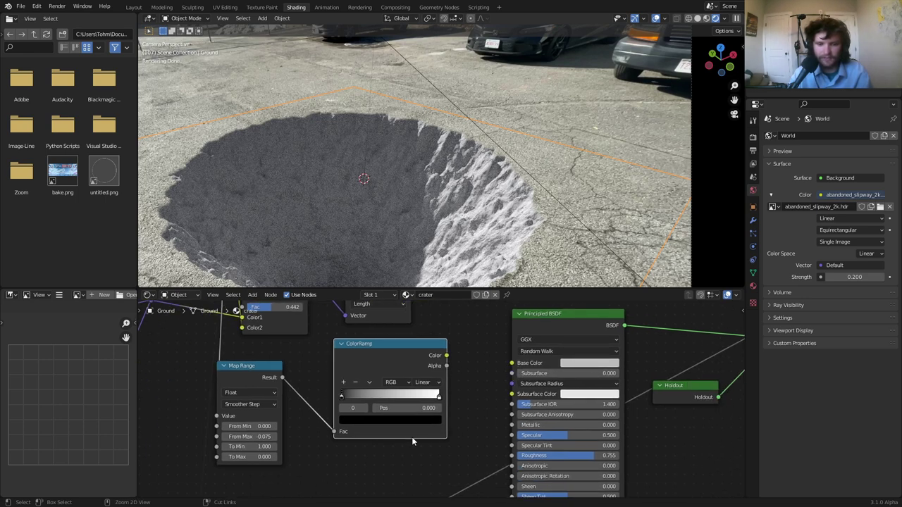
Colour the ramp from the base color's grey to red and link it to the Principled BSDF's Base Color.
key(ctrl+v)
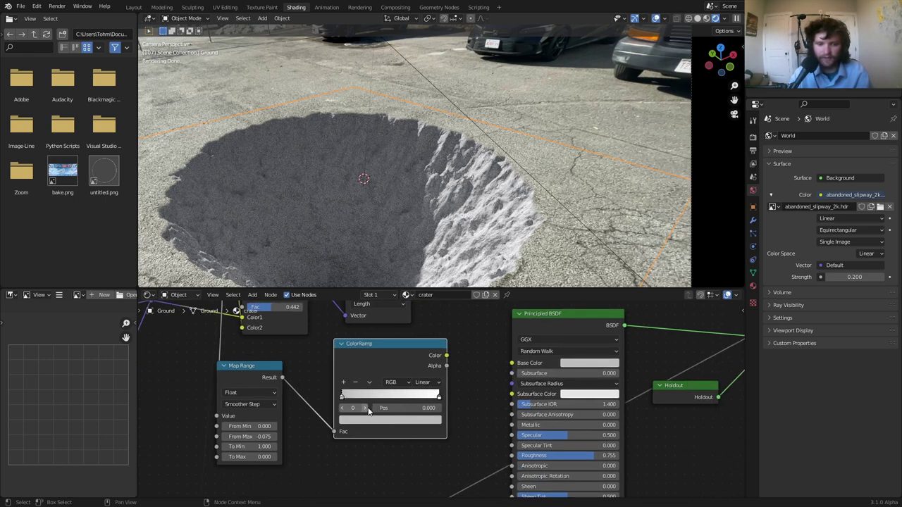
click(379, 421)
click(387, 344)
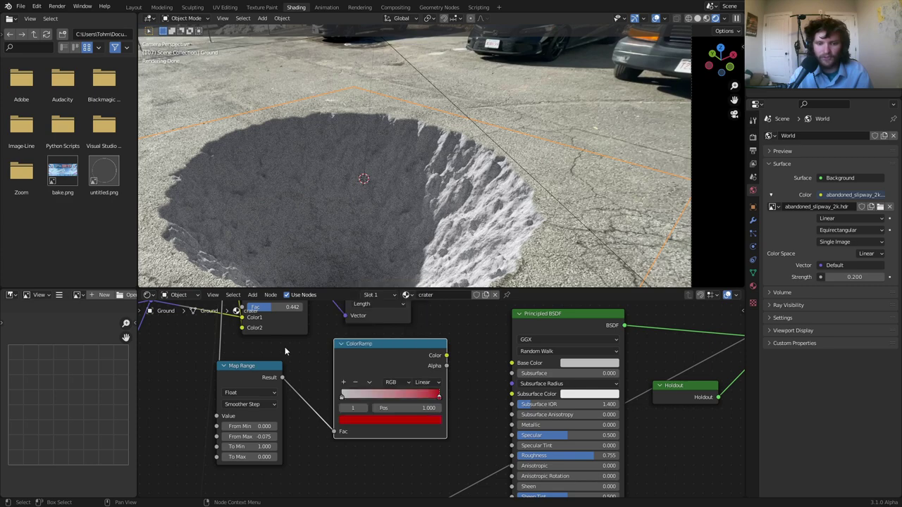
drag(446, 356, 511, 362)
Try a From Max of -3.255 on the duplicated Map Range.
middle_drag(242, 402, 423, 377)
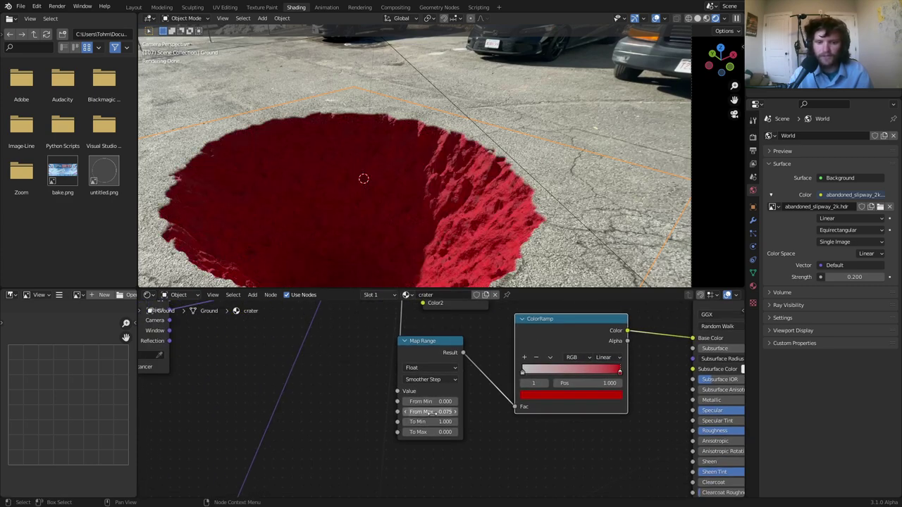
drag(430, 411, 361, 412)
mouse_move(444, 411)
mouse_down()
mouse_move(423, 412)
mouse_move(441, 412)
mouse_up()
scroll(440, 403, down, 4)
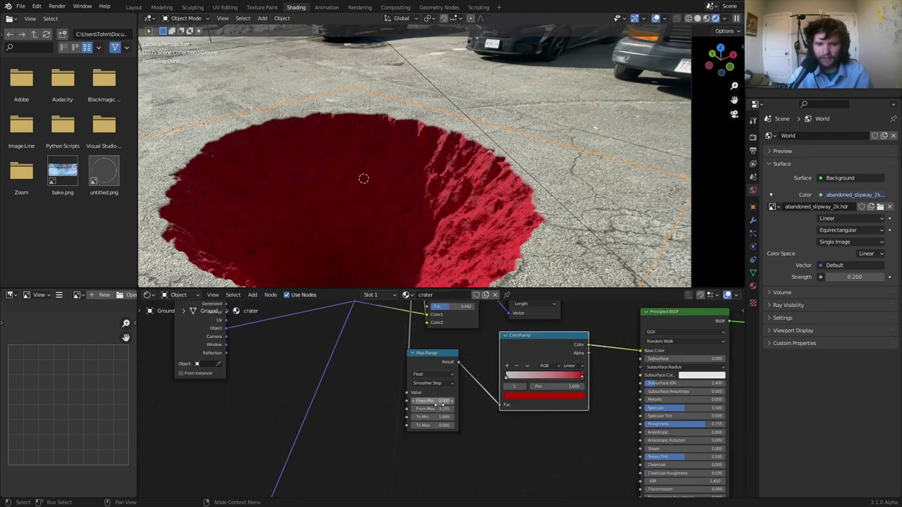
Detach the duplicated Map Range from the noise texture, drive its Value with Separate XYZ's Z output, and set From Max to -2.175.
middle_drag(412, 362, 413, 366)
scroll(409, 423, down, 3)
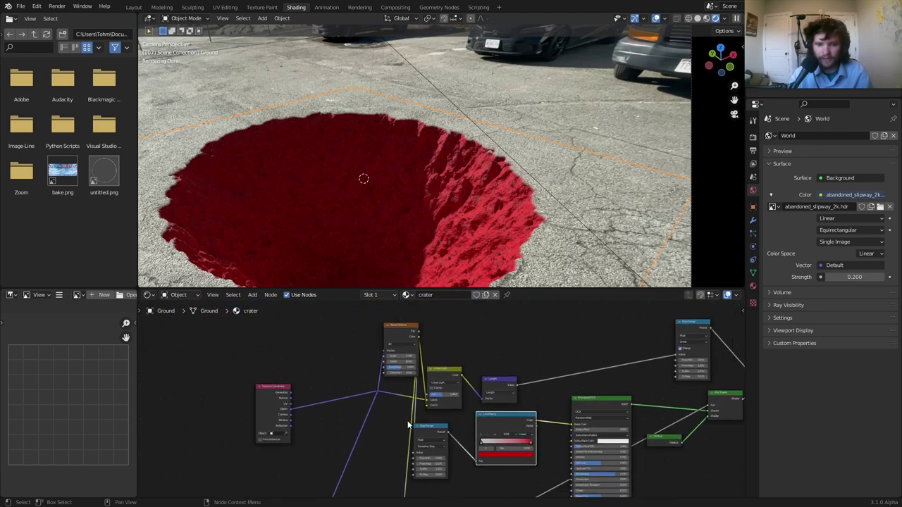
drag(427, 429, 461, 424)
ctrl+right_drag(437, 435, 452, 423)
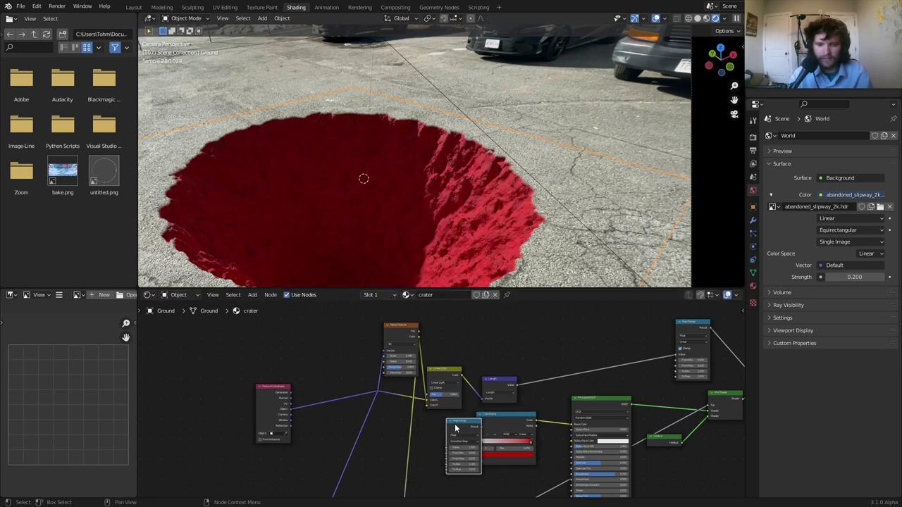
drag(455, 427, 441, 442)
middle_drag(435, 424, 433, 393)
shift+scroll(409, 391, down, 5)
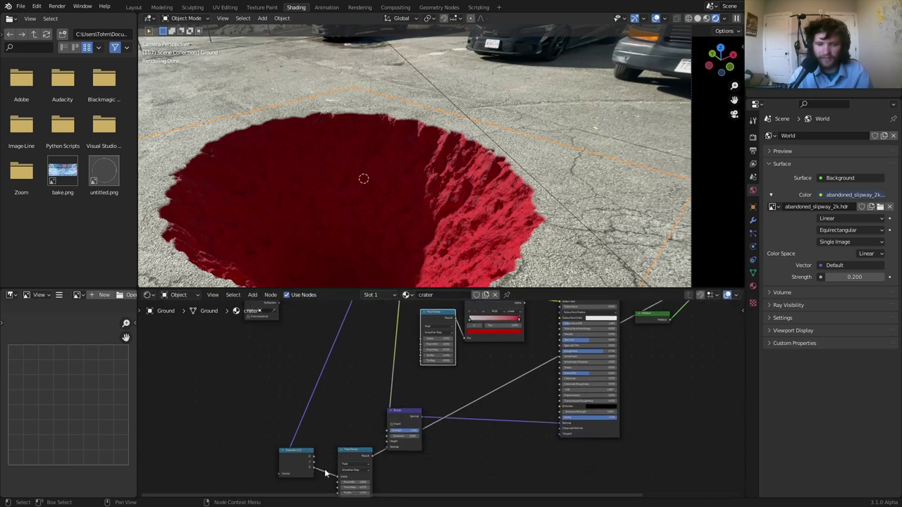
drag(312, 469, 423, 343)
scroll(438, 347, up, 3)
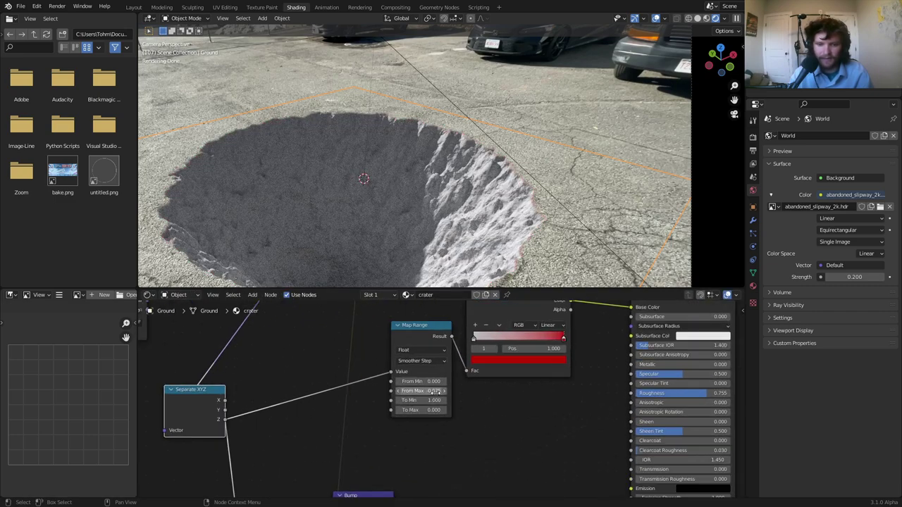
drag(426, 391, 353, 392)
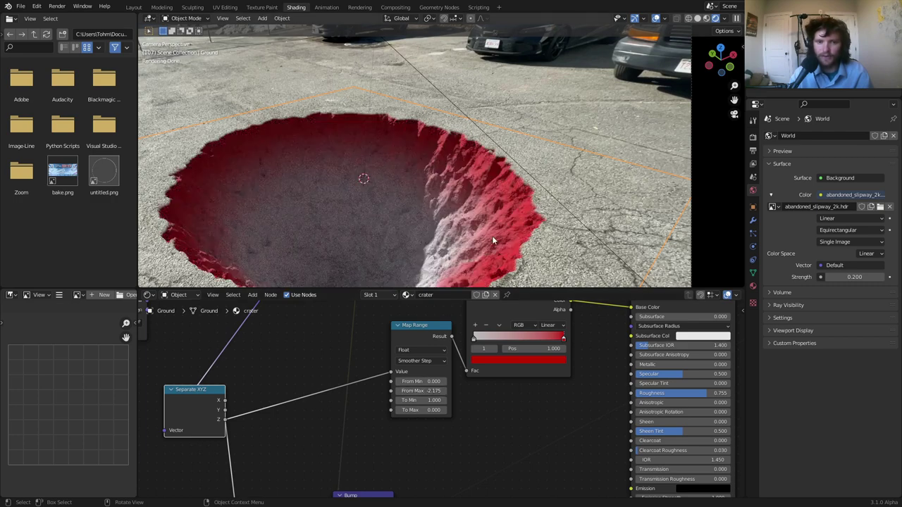
scroll(505, 206, down, 1)
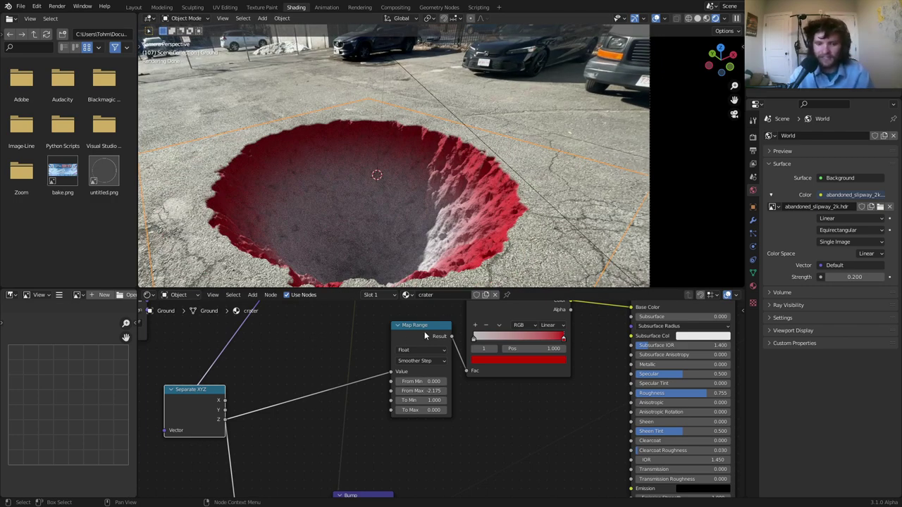
Shift the duplicated Map Range away from the ColorRamp and paste the copied grey over the ramp's red stop.
drag(425, 331, 384, 336)
middle_drag(492, 353, 428, 391)
scroll(452, 352, up, 1)
key(ctrl+v)
scroll(448, 363, up, 3)
Darken the ColorRamp's first stop to a value of 0.268 and tint it a slightly yellowish grey.
click(438, 380)
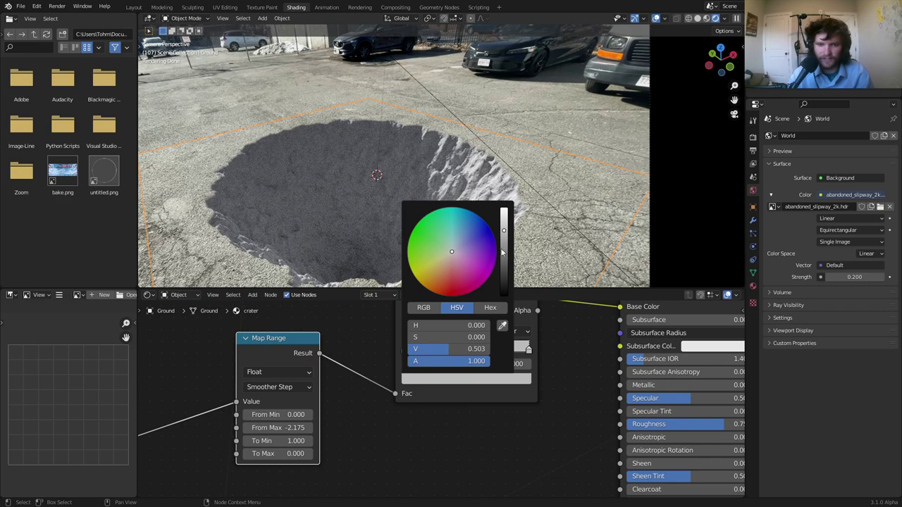
mouse_move(502, 252)
mouse_down()
mouse_move(504, 278)
mouse_move(504, 265)
mouse_up()
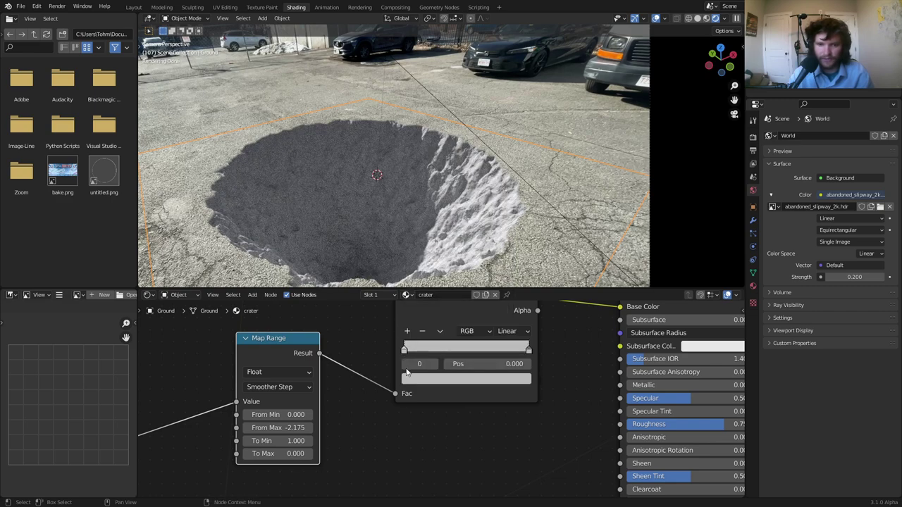
click(423, 381)
drag(503, 261, 504, 246)
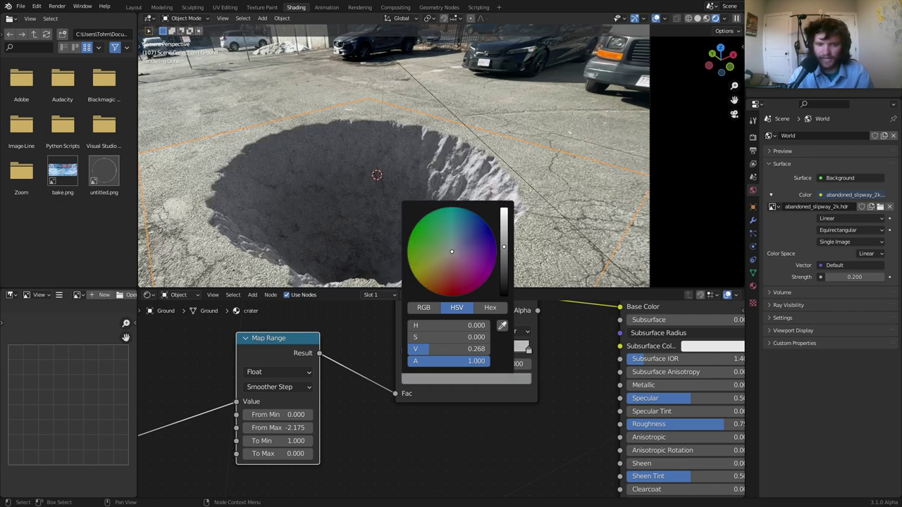
mouse_move(449, 258)
mouse_down()
mouse_move(441, 265)
mouse_move(449, 253)
mouse_up()
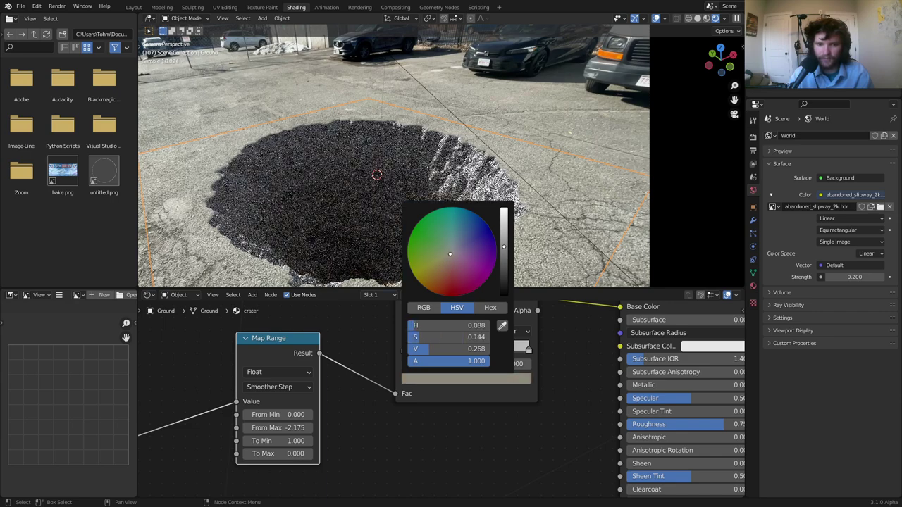
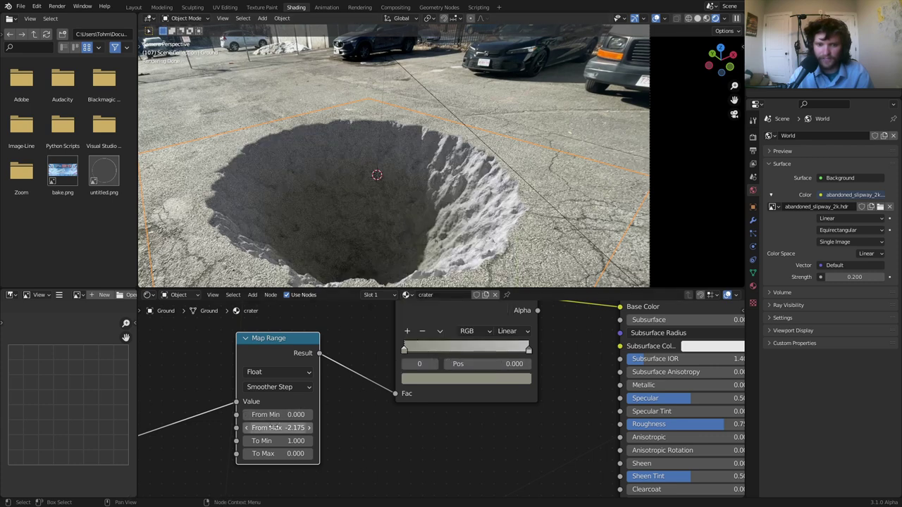
Set the duplicated Map Range's From Max to -0.945 and darken the ColorRamp's end stop to a value of about 0.437.
drag(279, 428, 344, 429)
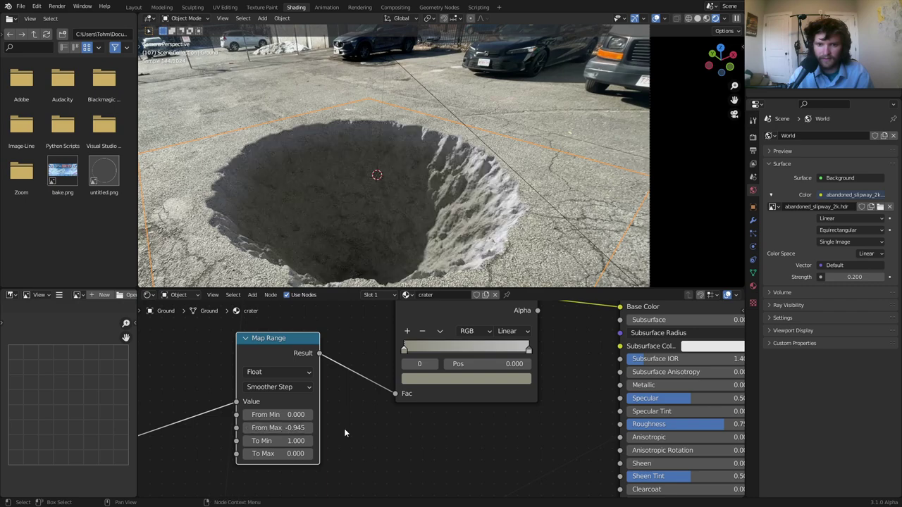
click(402, 368)
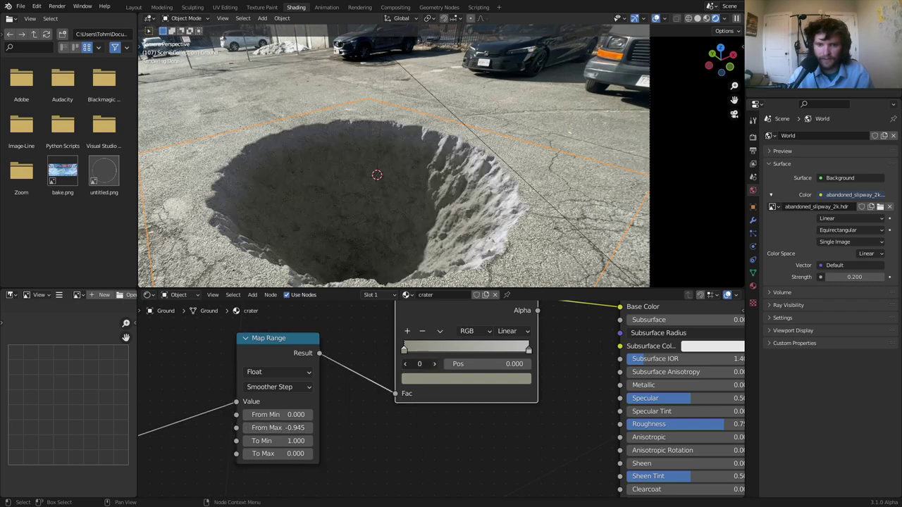
click(446, 381)
drag(506, 247, 505, 238)
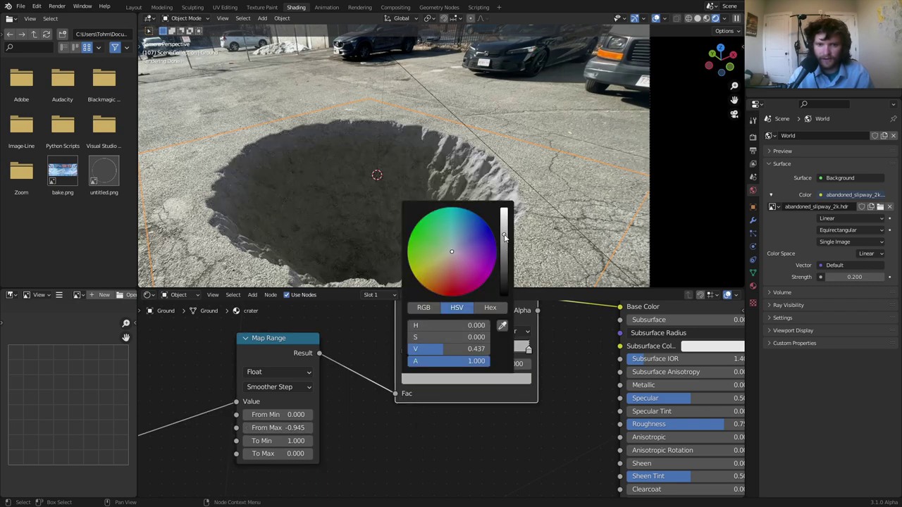
key(Home)
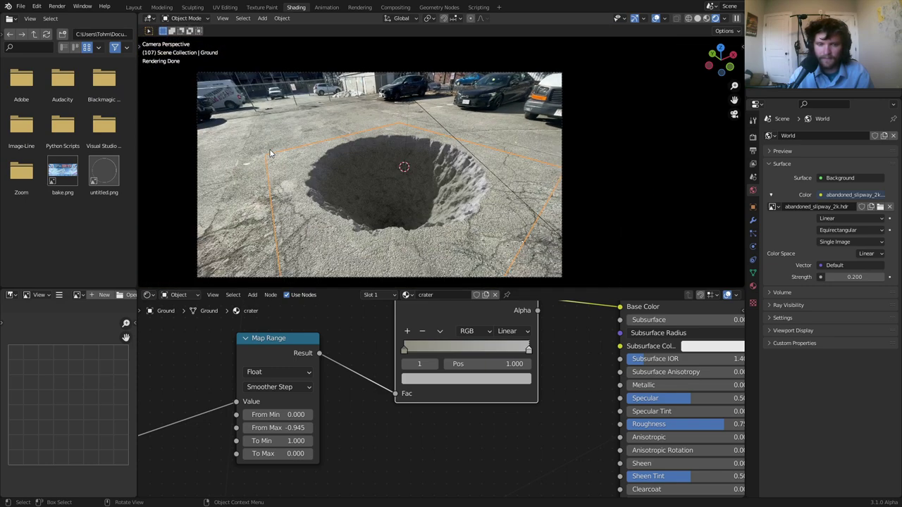
Save the file and inspect the blend between the crater's rim and the surrounding asphalt up close.
key(ctrl+s)
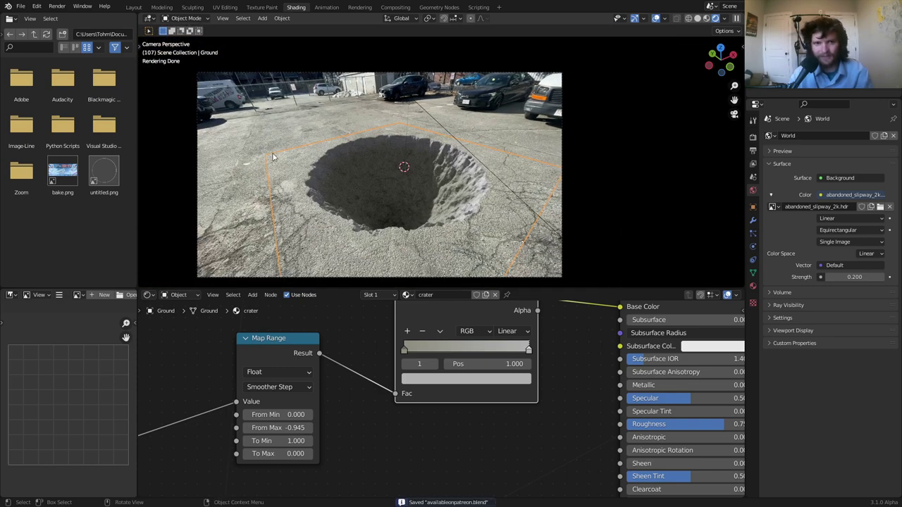
scroll(407, 160, up, 4)
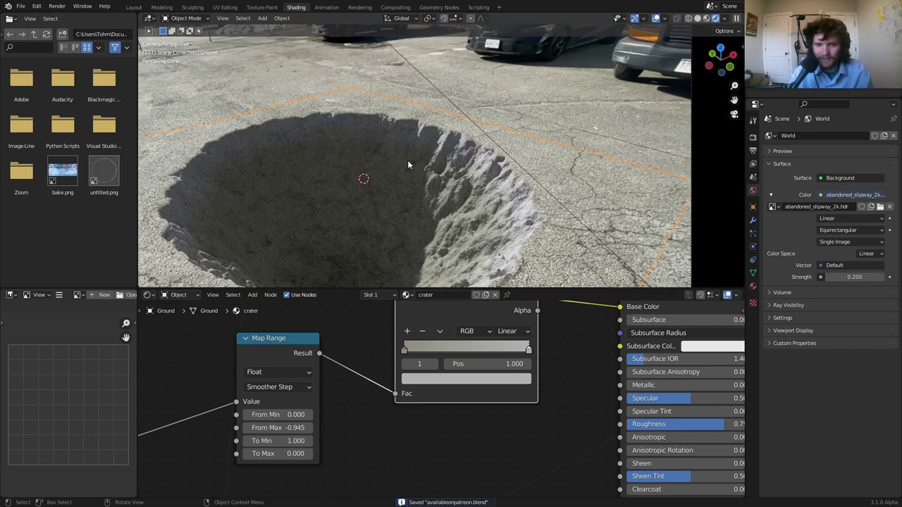
shift+middle_drag(417, 196, 446, 135)
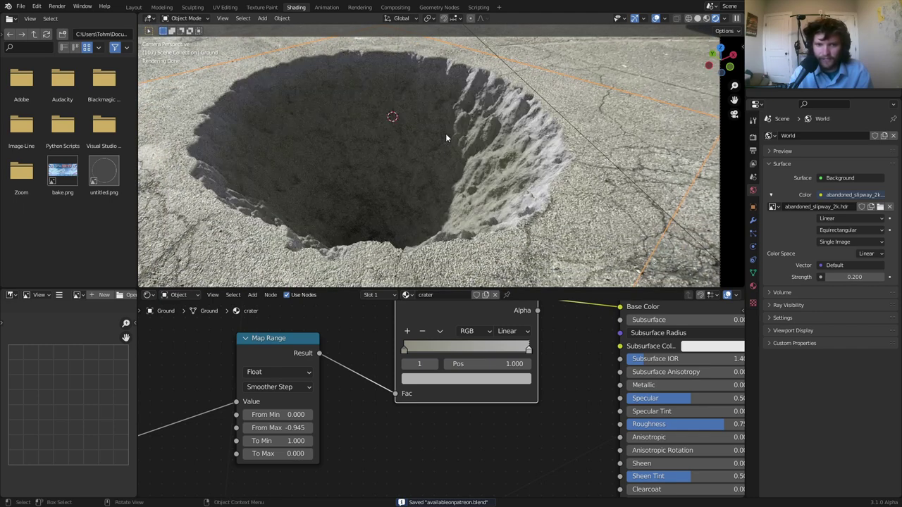
scroll(497, 358, down, 3)
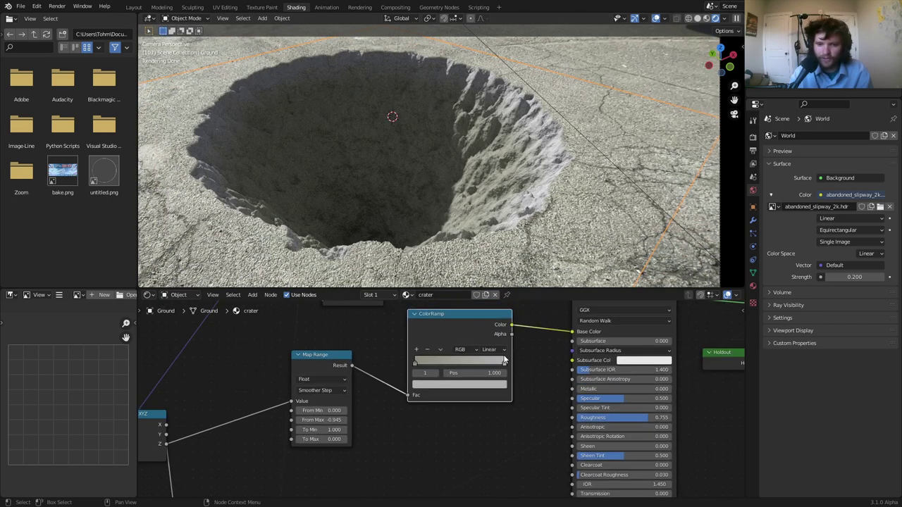
scroll(617, 206, up, 4)
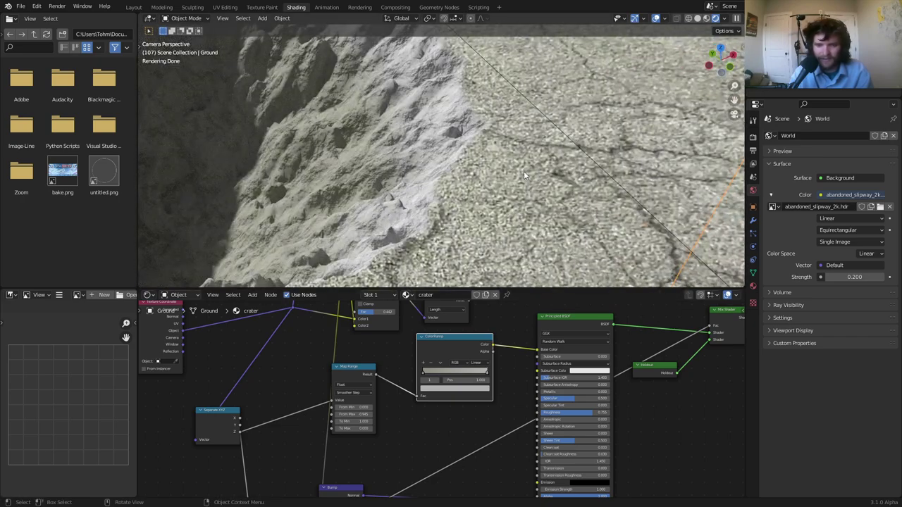
scroll(523, 170, up, 3)
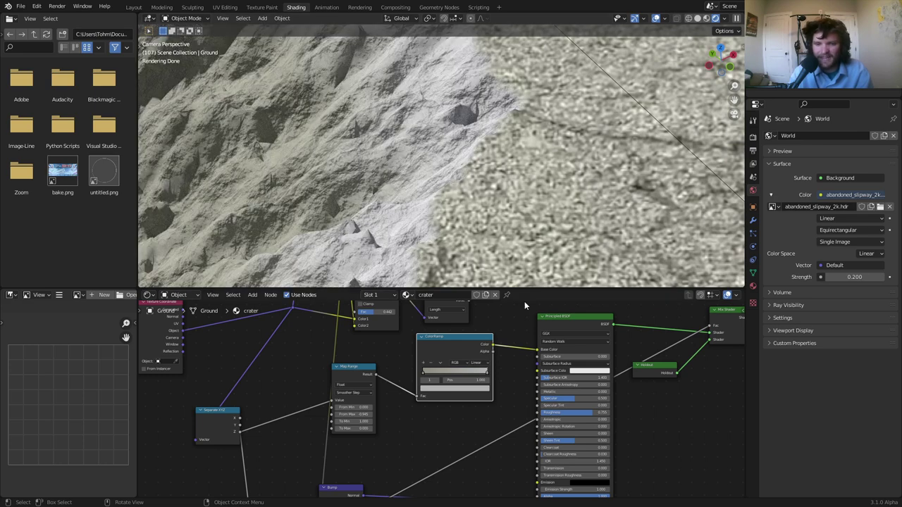
Move the texture, mapping and ColorRamp nodes away from the Principled BSDF to make room for new nodes.
scroll(394, 414, down, 5)
drag(301, 459, 449, 343)
key(g)
click(328, 330)
scroll(357, 165, down, 7)
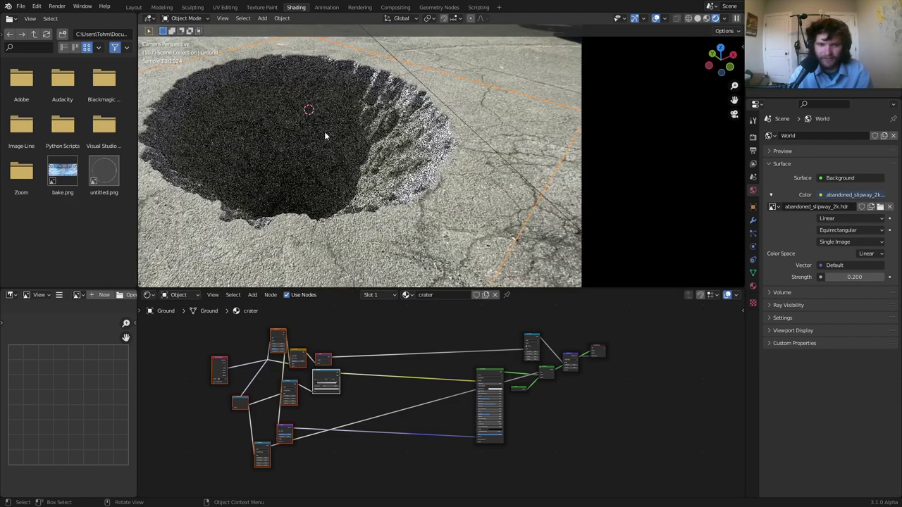
Insert a MixRGB node on the link between the ColorRamp and the Principled BSDF's Base Color.
scroll(382, 401, up, 5)
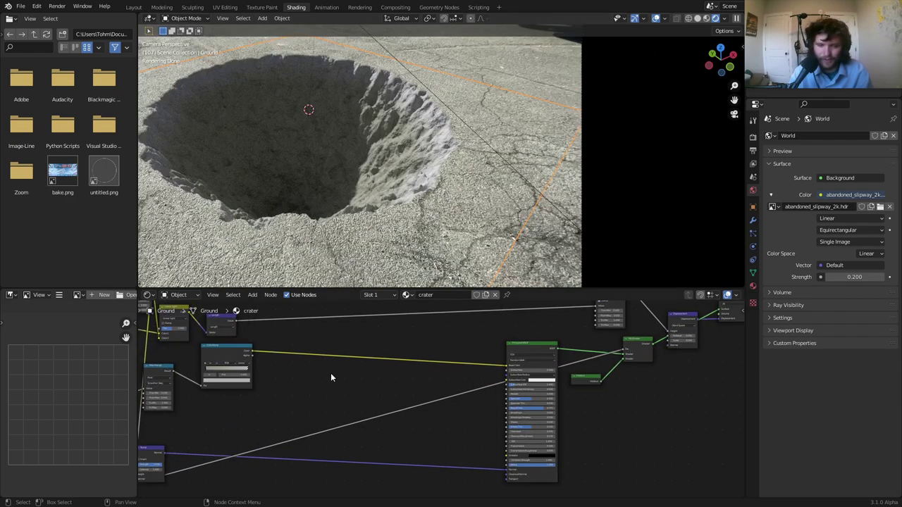
key(shift+a)
click(416, 371)
text(mix)
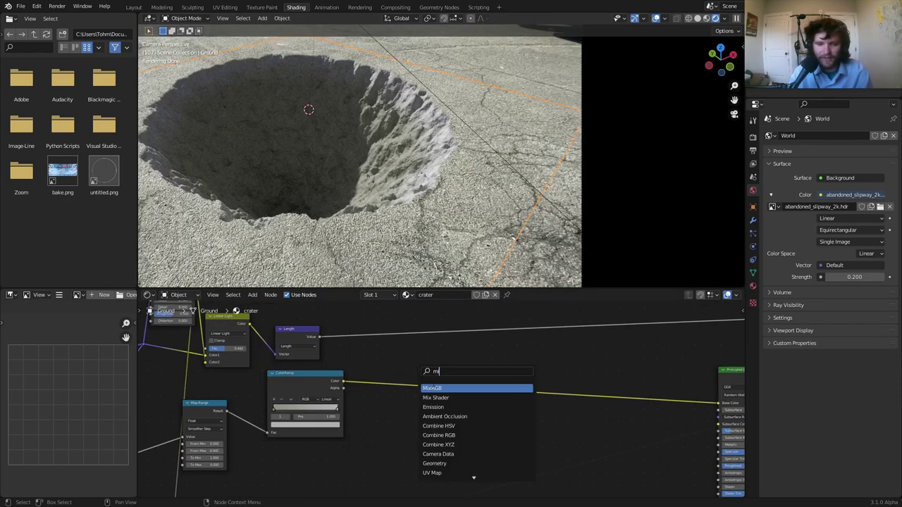
key(Return)
click(476, 403)
click(475, 418)
drag(481, 353, 496, 329)
Add a Noise Texture below the ColorRamp and preview its output on the ground plane.
middle_drag(382, 360, 399, 315)
key(shift+a)
click(399, 316)
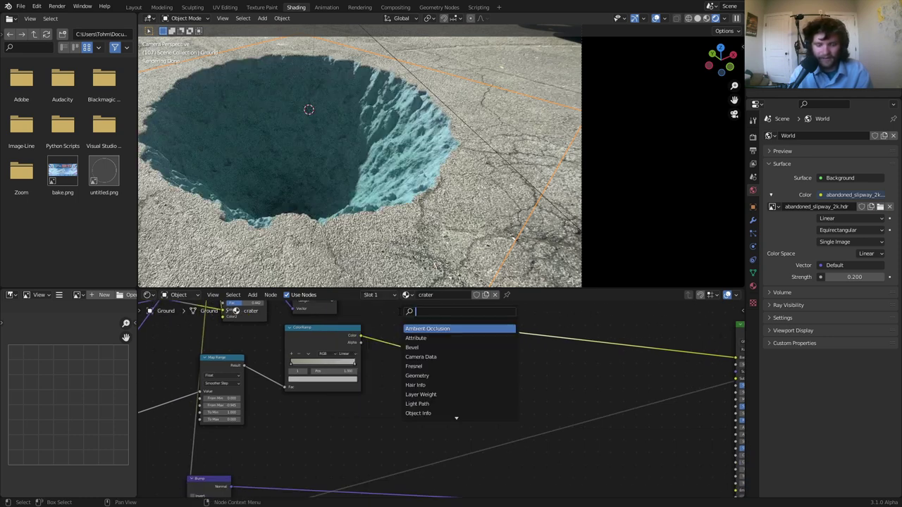
text(noi)
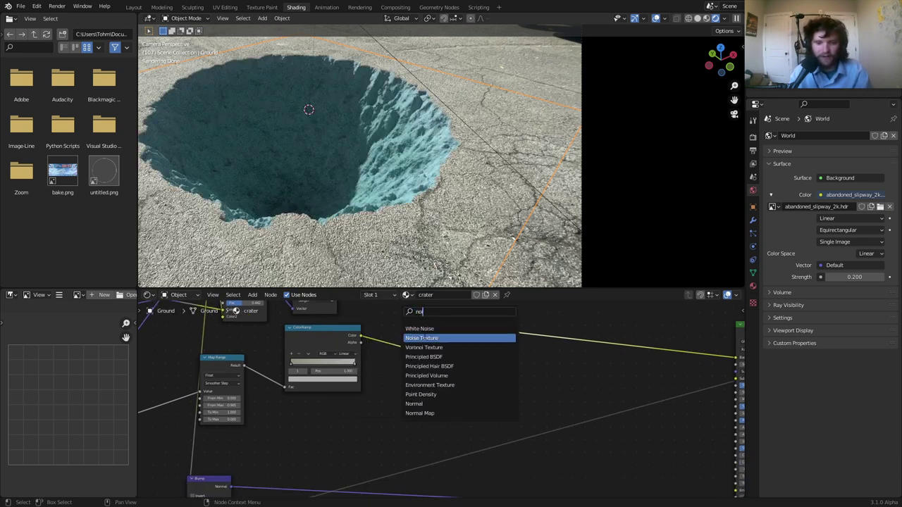
click(422, 338)
click(326, 417)
ctrl+shift+click(325, 409)
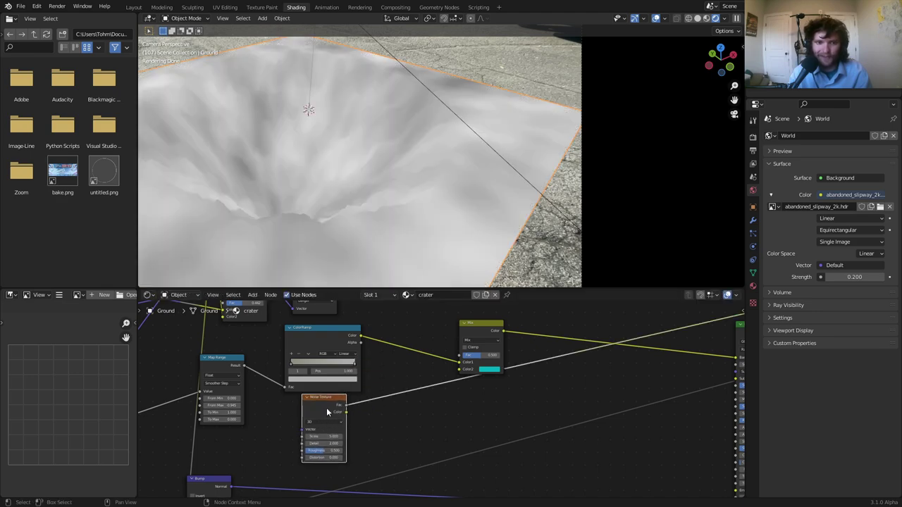
Feed the Object texture coordinates into the new Noise Texture's Vector and set its Scale to 60.
middle_drag(326, 407, 404, 403)
drag(399, 401, 437, 401)
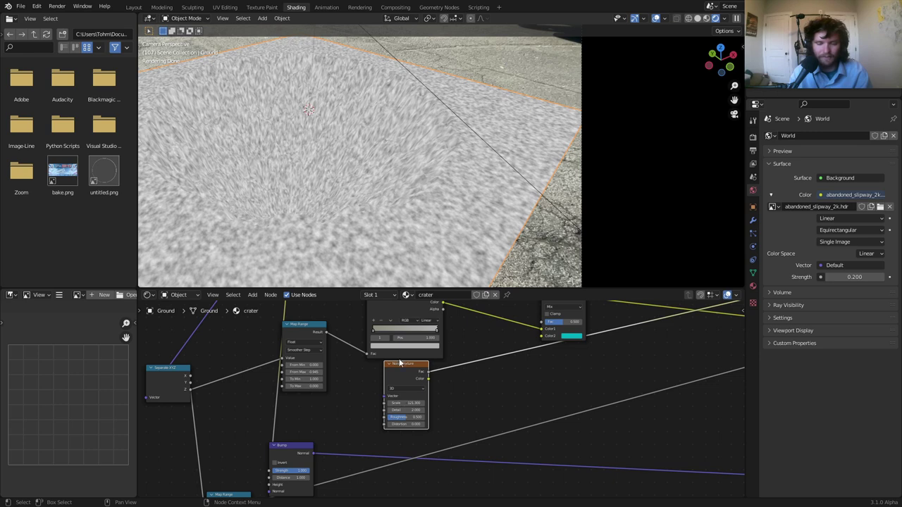
scroll(402, 379, down, 3)
middle_drag(352, 358, 381, 381)
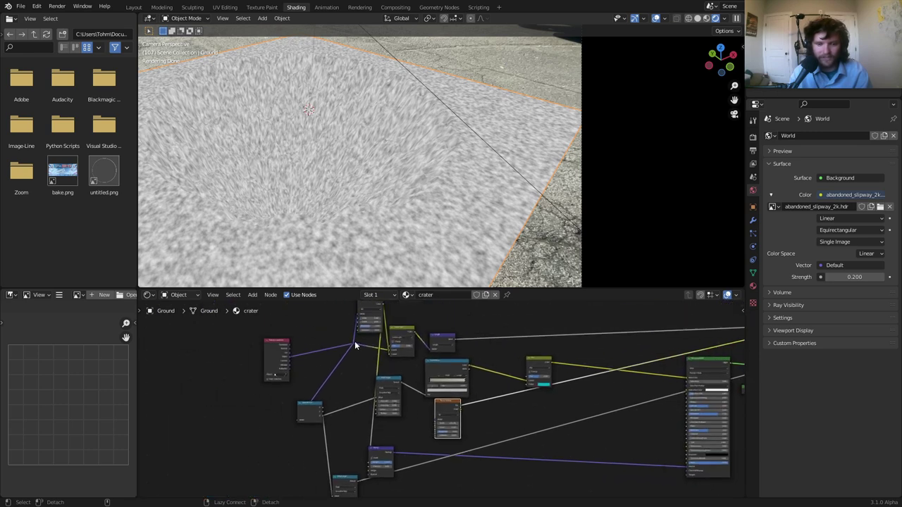
alt+right_drag(355, 342, 464, 423)
scroll(472, 423, up, 4)
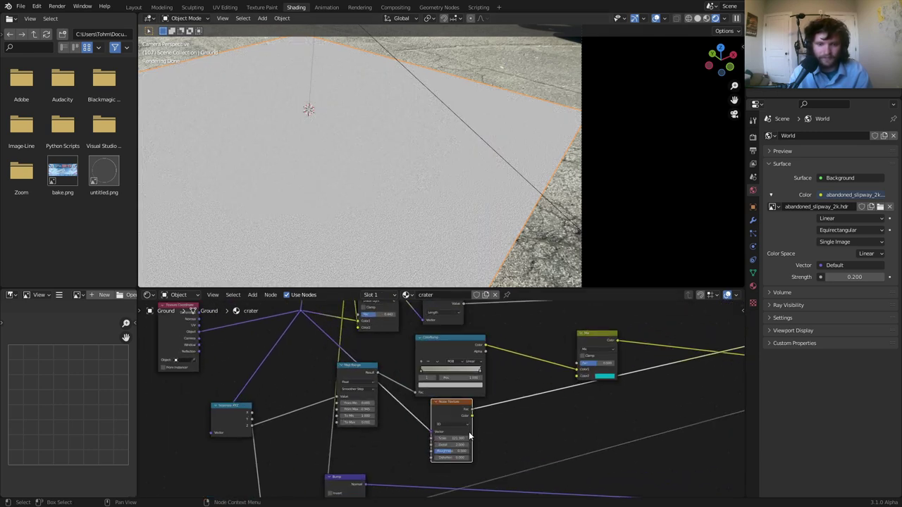
double_click(460, 457)
text(60)
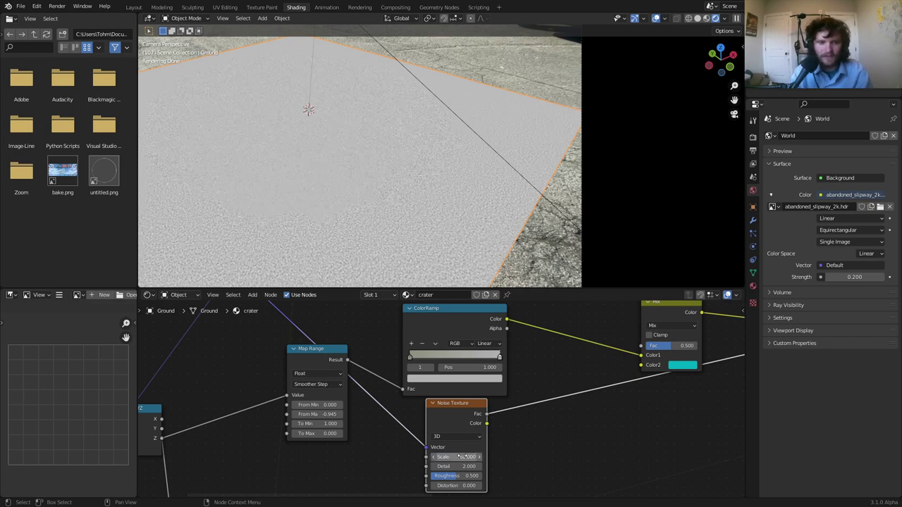
key(Return)
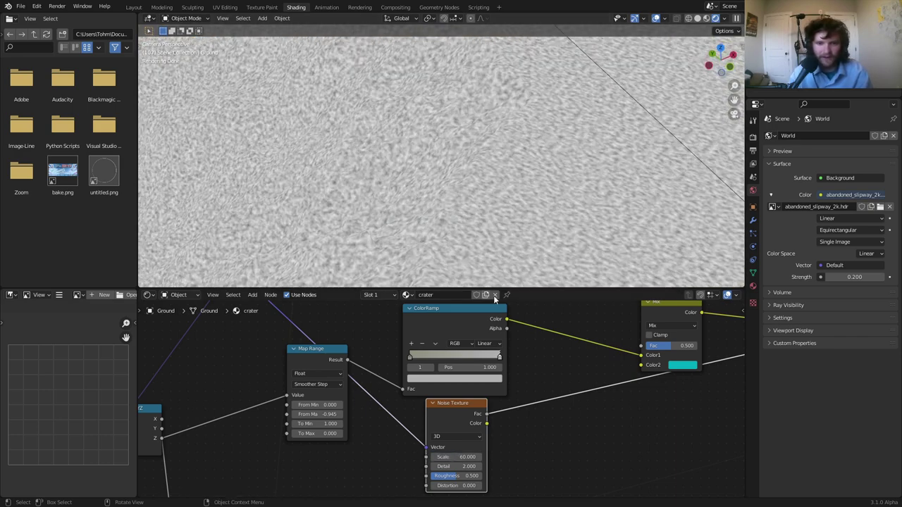
Insert a Math node after the Noise Texture and set its operation to Greater Than.
middle_drag(556, 378, 422, 392)
key(shift+a)
click(415, 389)
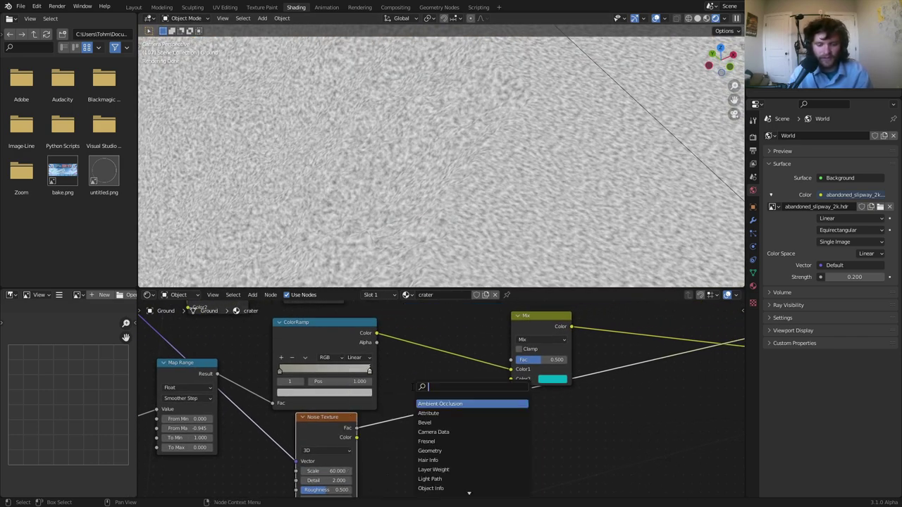
text(math)
key(Return)
click(433, 430)
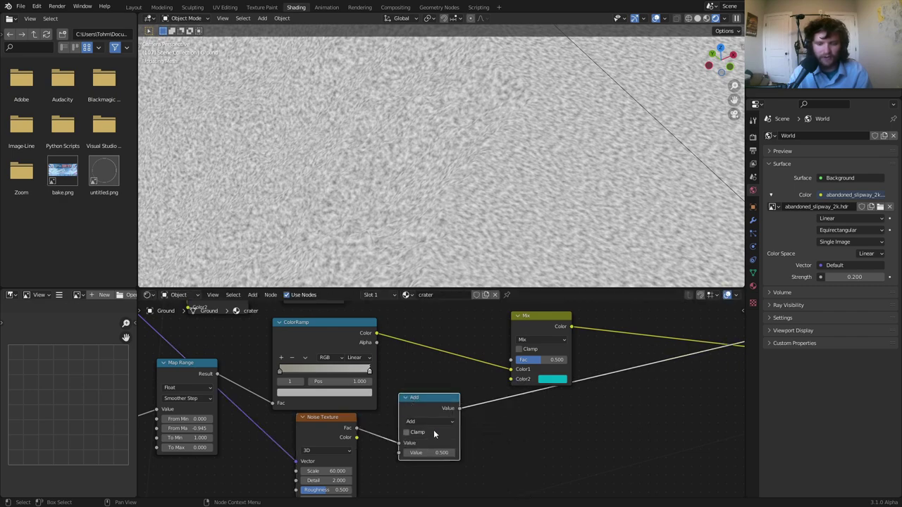
click(433, 422)
click(492, 340)
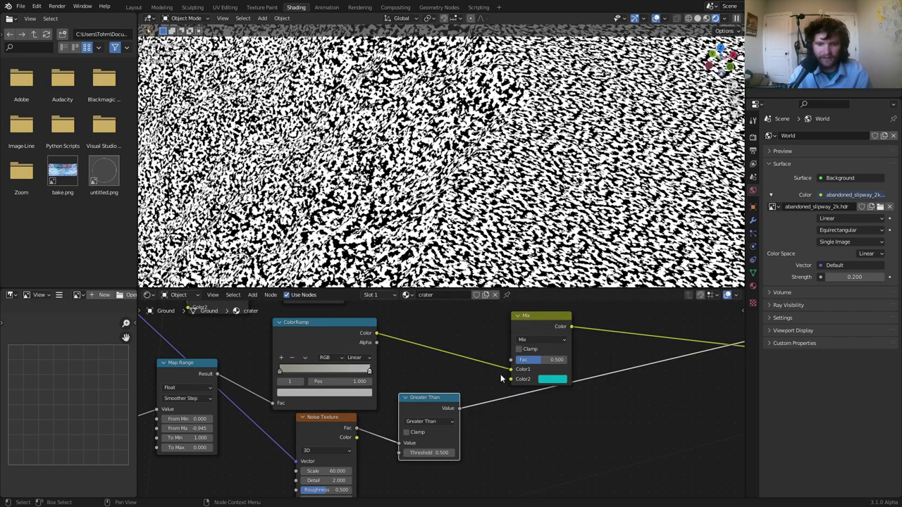
Link the Greater Than Value into the Mix node's Color2 and switch the previewed node's blend mode to Multiply.
drag(458, 409, 463, 406)
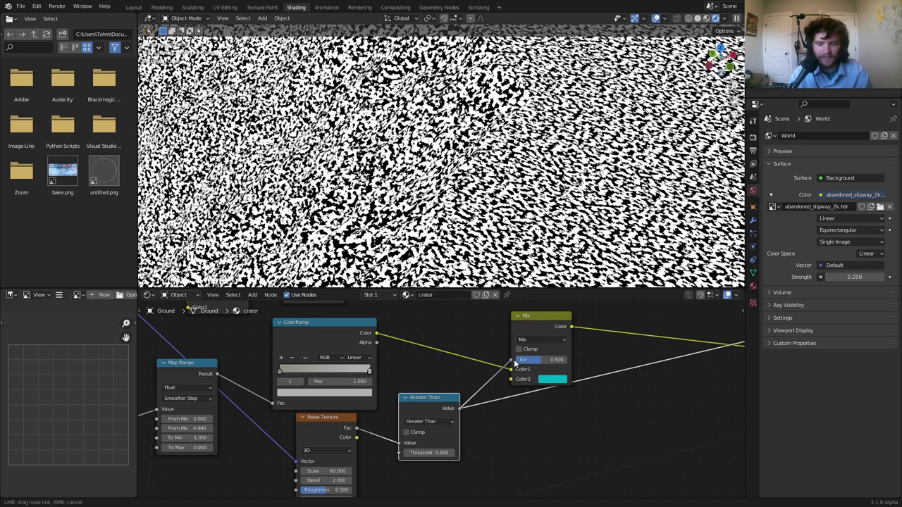
drag(508, 379, 510, 379)
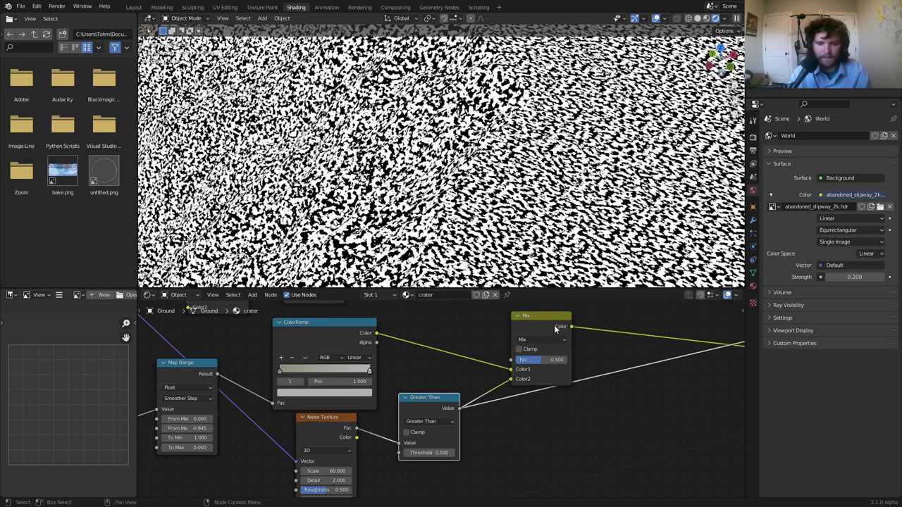
ctrl+shift+click(554, 325)
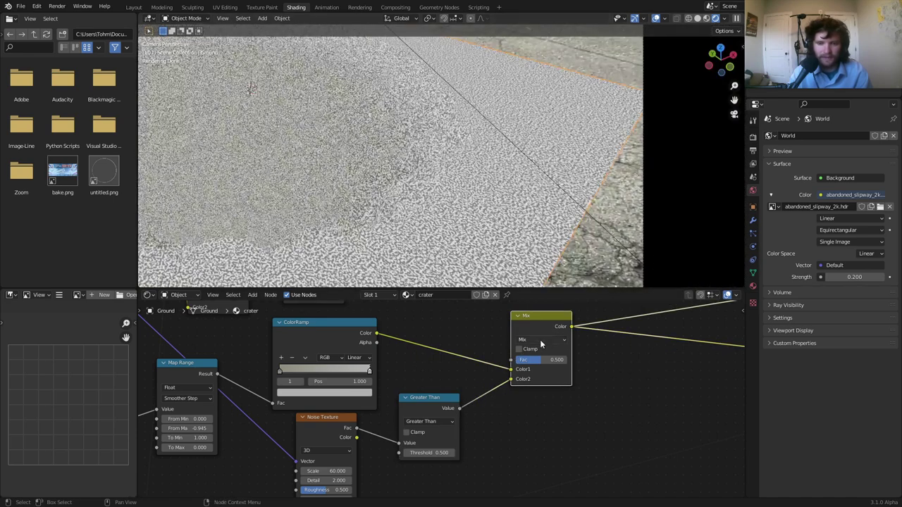
click(541, 341)
click(543, 307)
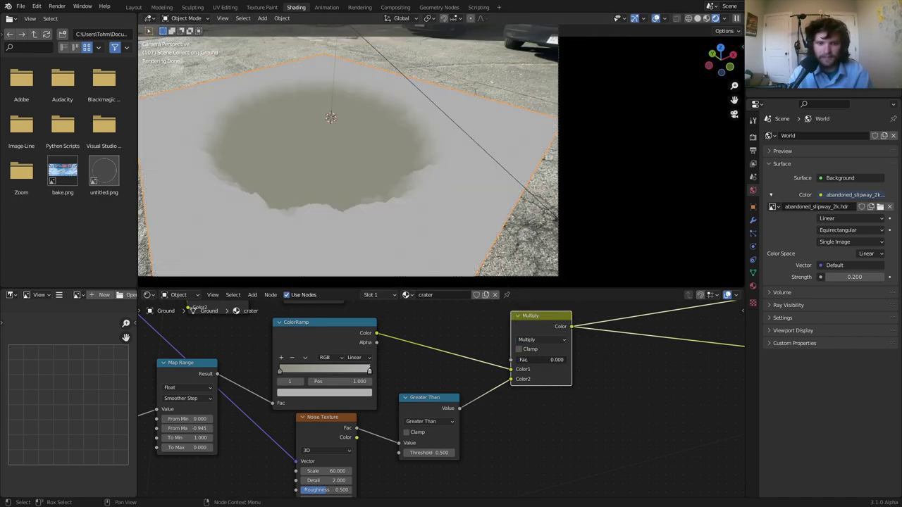
Set the Multiply node's Fac to 1.000 and route the Mix Shader back to the material output.
drag(517, 360, 521, 362)
scroll(575, 369, down, 3)
middle_drag(674, 345, 457, 392)
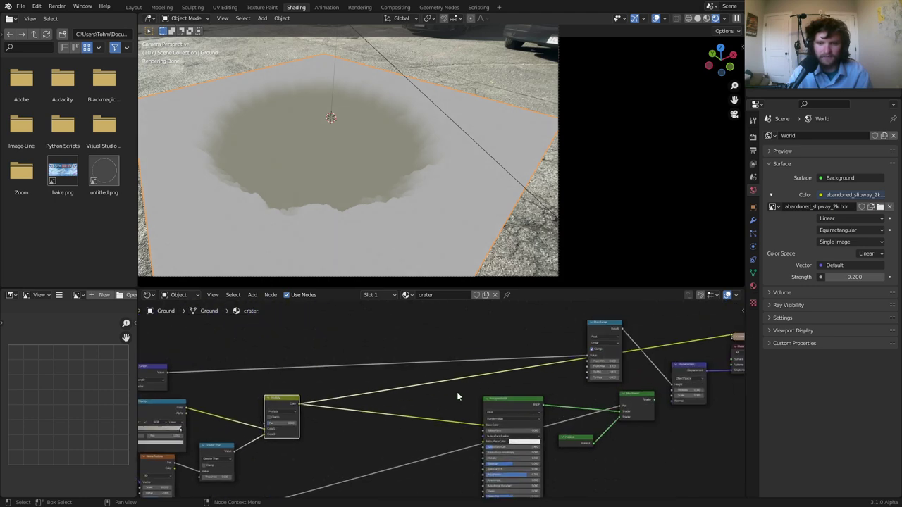
ctrl+shift+click(634, 398)
scroll(437, 416, up, 5)
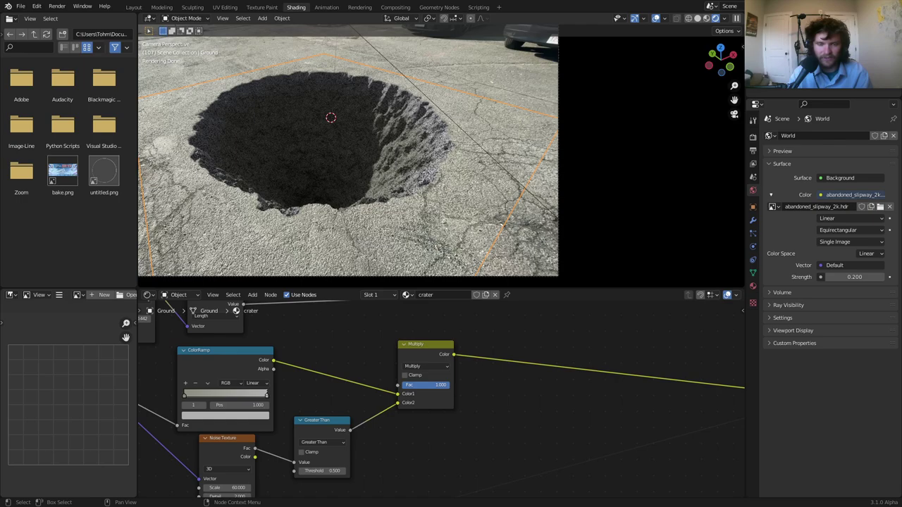
Check the speckles on the crater wall, reduce the Multiply node's Fac to 0.458, and save the file.
scroll(425, 200, up, 6)
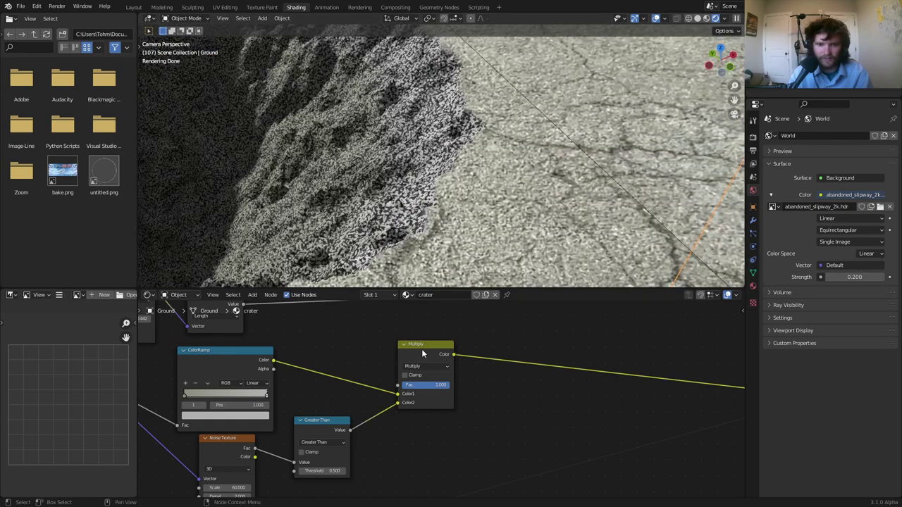
scroll(391, 144, up, 3)
scroll(391, 145, down, 3)
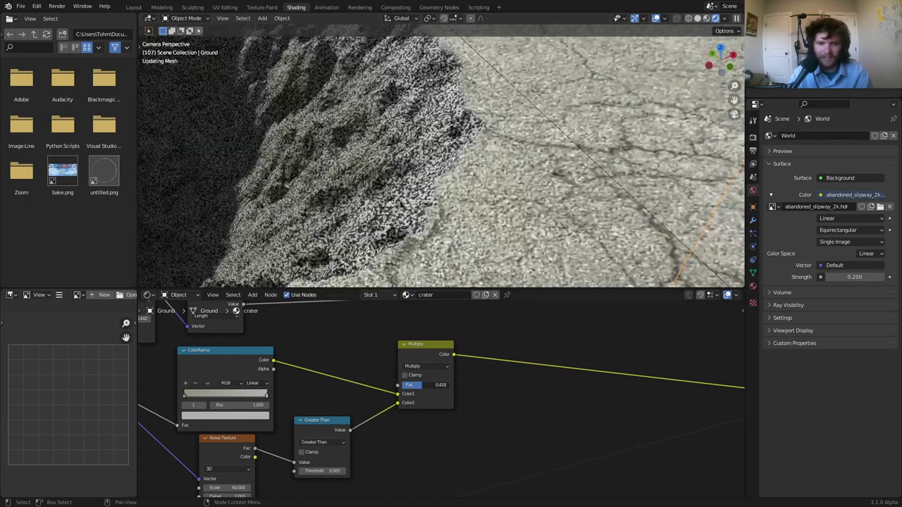
mouse_move(422, 384)
mouse_down()
mouse_move(402, 385)
mouse_move(421, 385)
mouse_up()
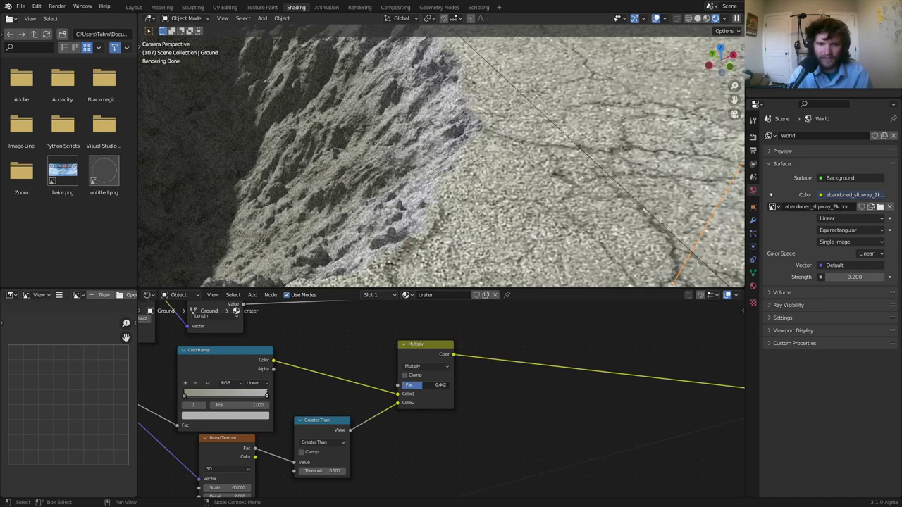
scroll(377, 180, down, 4)
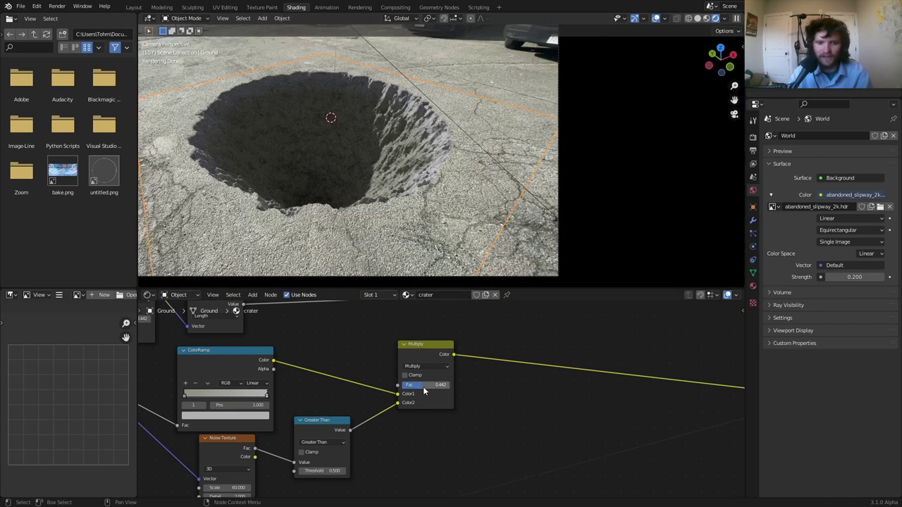
drag(424, 390, 404, 389)
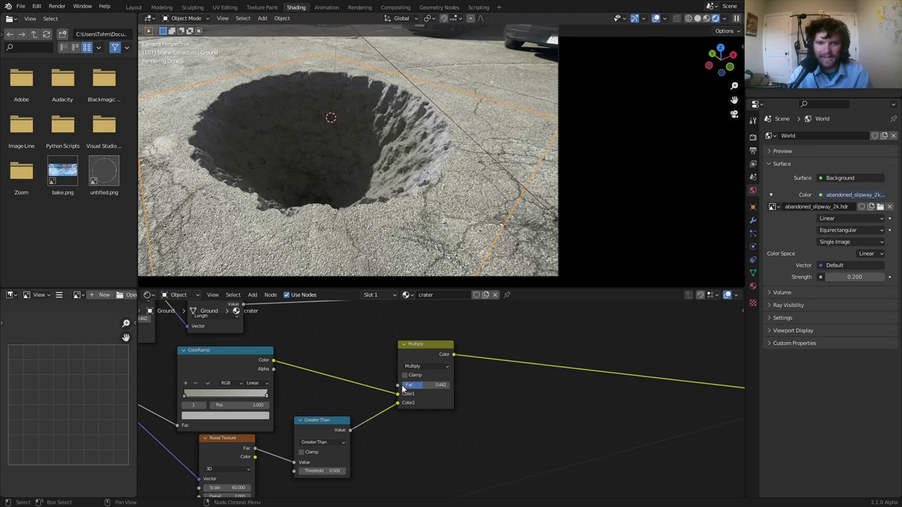
drag(423, 385, 424, 385)
scroll(347, 134, down, 5)
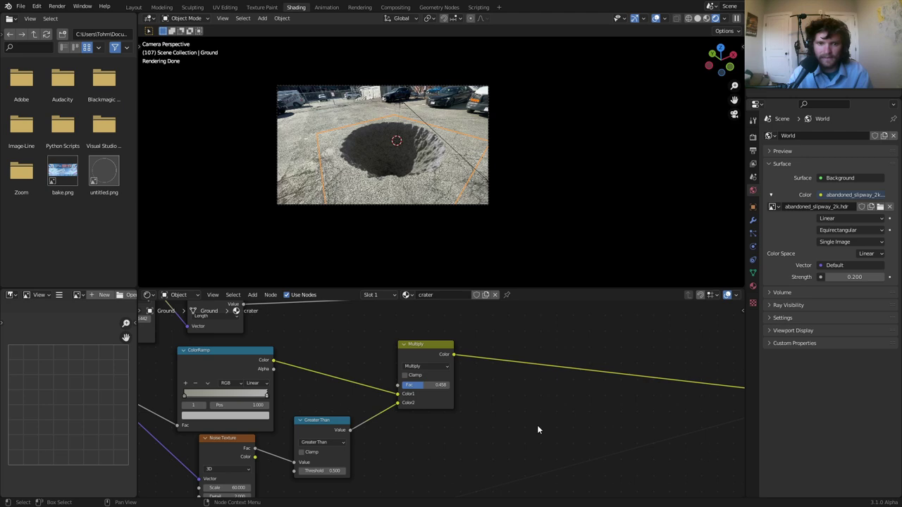
middle_drag(537, 428, 455, 389)
key(ctrl+s)
Try Scale values of 11.340 and 1.000 on the Noise Texture feeding the Linear Light node, and undo the change.
scroll(451, 387, down, 7)
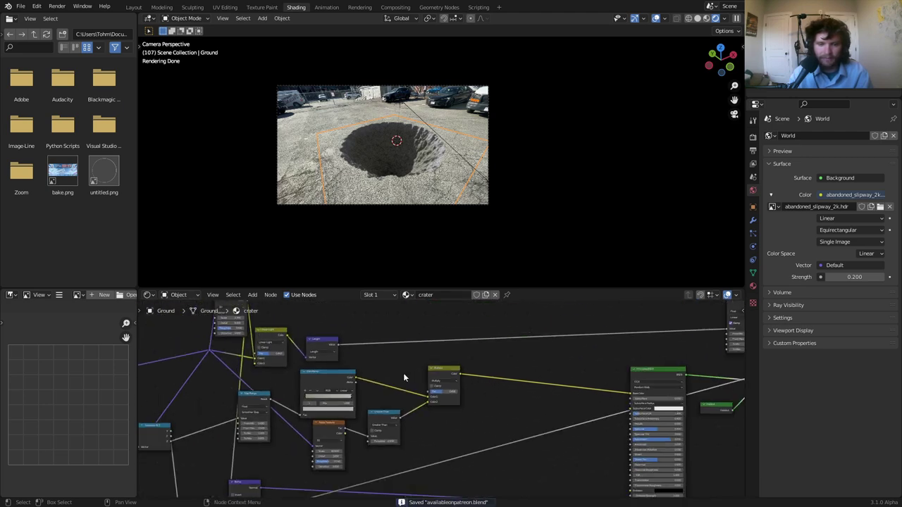
middle_drag(248, 343, 433, 383)
scroll(429, 380, up, 12)
scroll(394, 181, up, 2)
scroll(394, 181, up, 1)
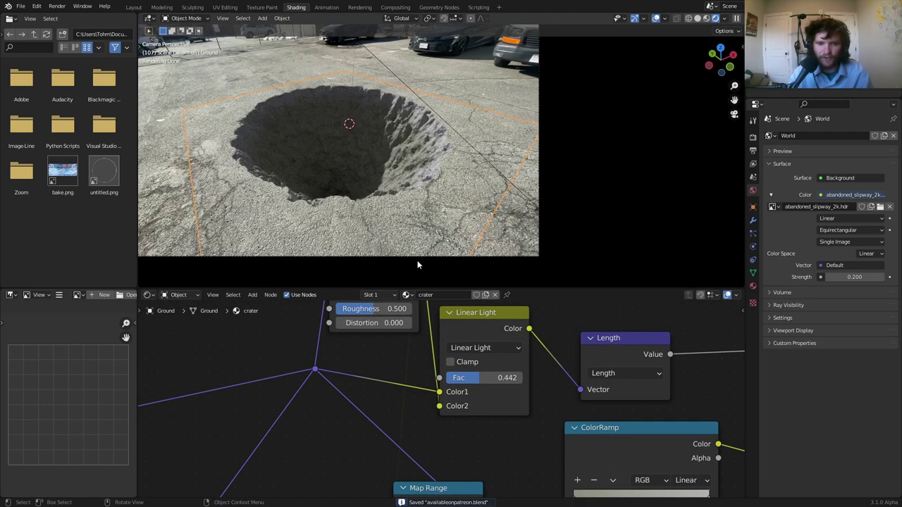
middle_drag(371, 314, 376, 386)
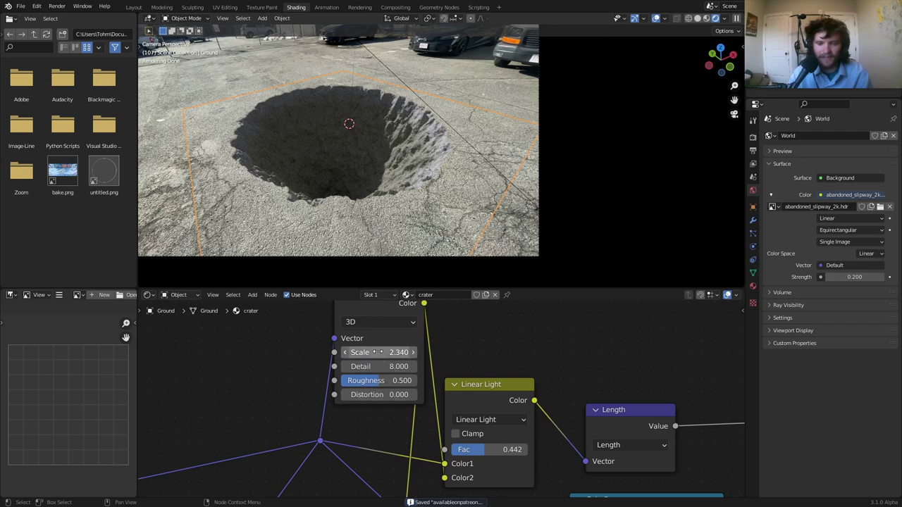
drag(378, 351, 441, 351)
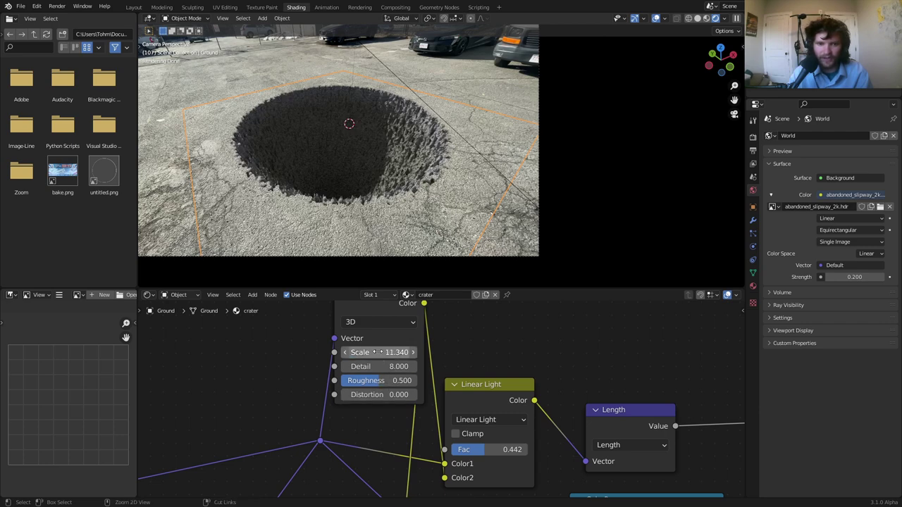
click(381, 353)
text(1)
key(Return)
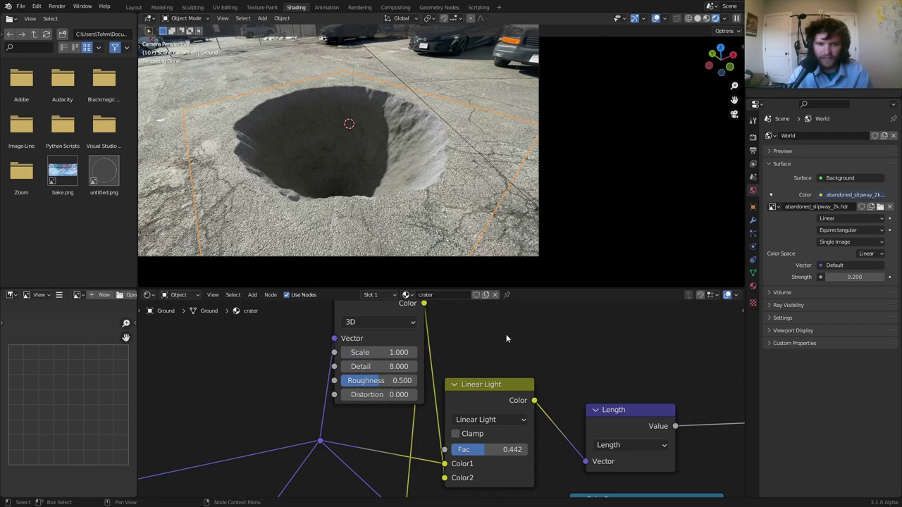
key(ctrl+z)
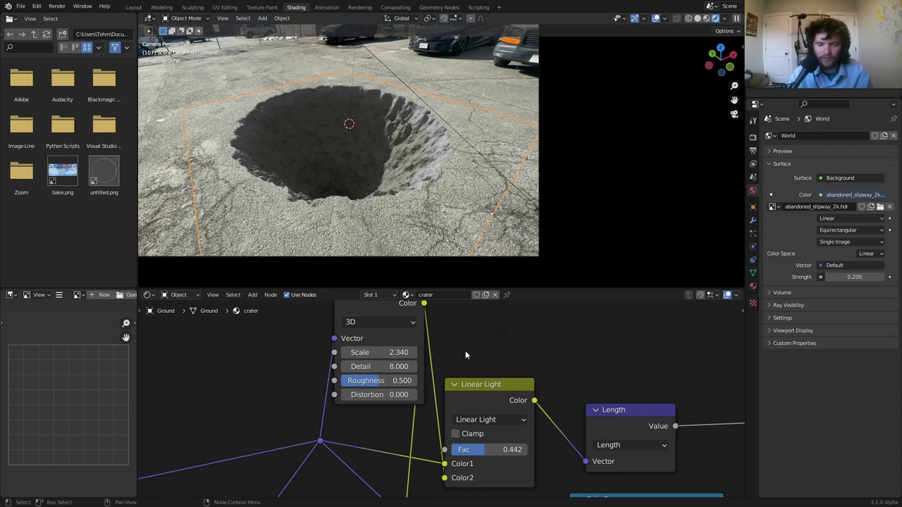
Set the Linear Light node's Fac to 0.675, save the file, and check the crater wall in the camera view.
mouse_move(497, 452)
mouse_down()
mouse_move(461, 452)
mouse_move(528, 456)
mouse_move(501, 452)
mouse_up()
key(ctrl+s)
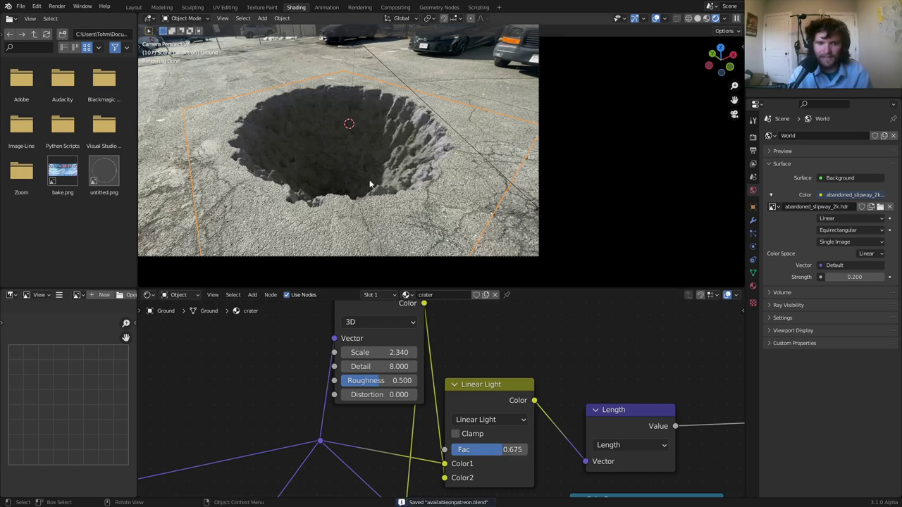
scroll(371, 185, down, 4)
scroll(370, 185, up, 3)
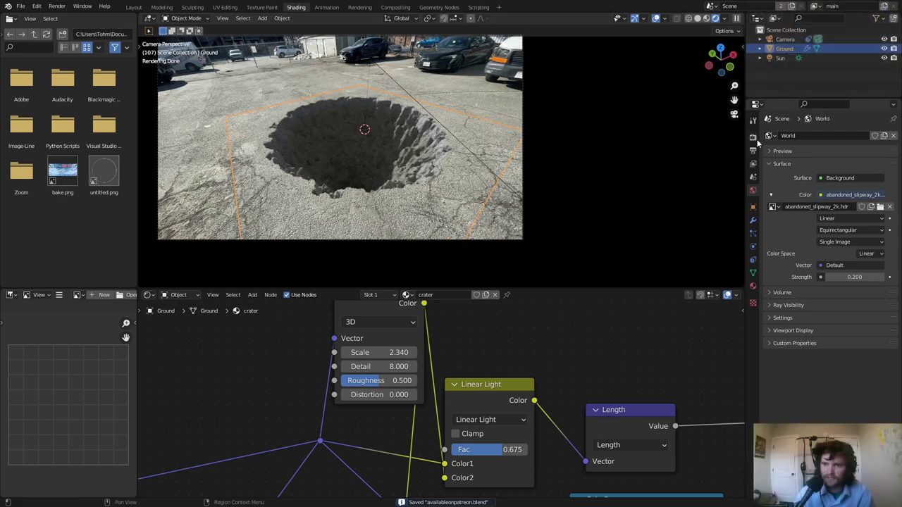
Set the final render's Max Samples to 400.
click(753, 136)
click(858, 274)
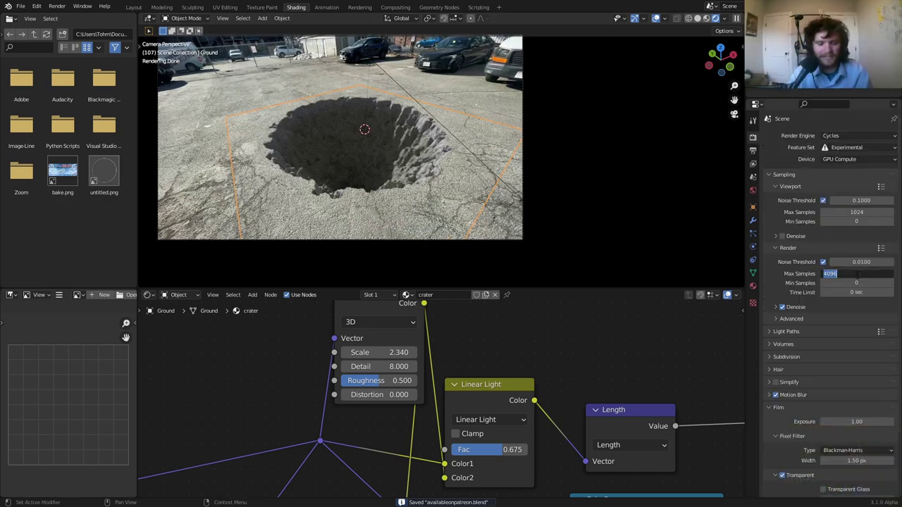
text(400)
key(Return)
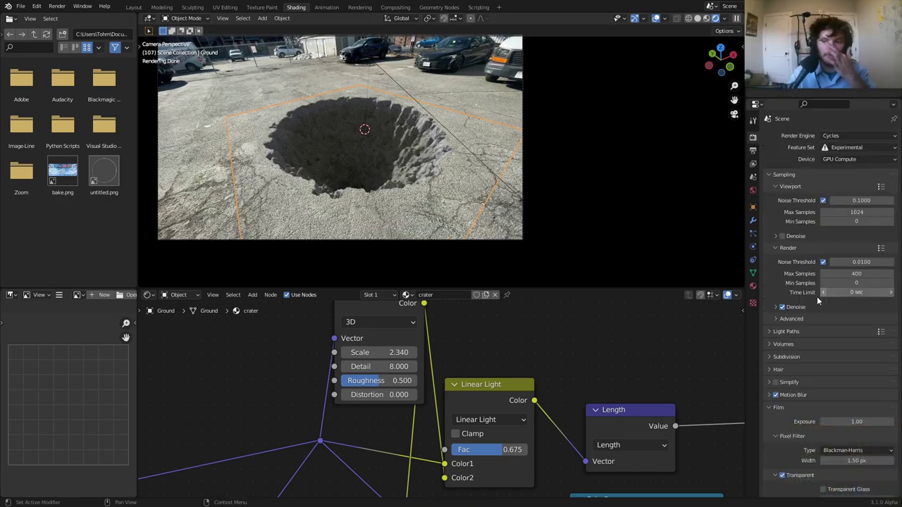
Set the render denoiser to OptiX and save the file.
click(797, 313)
click(839, 322)
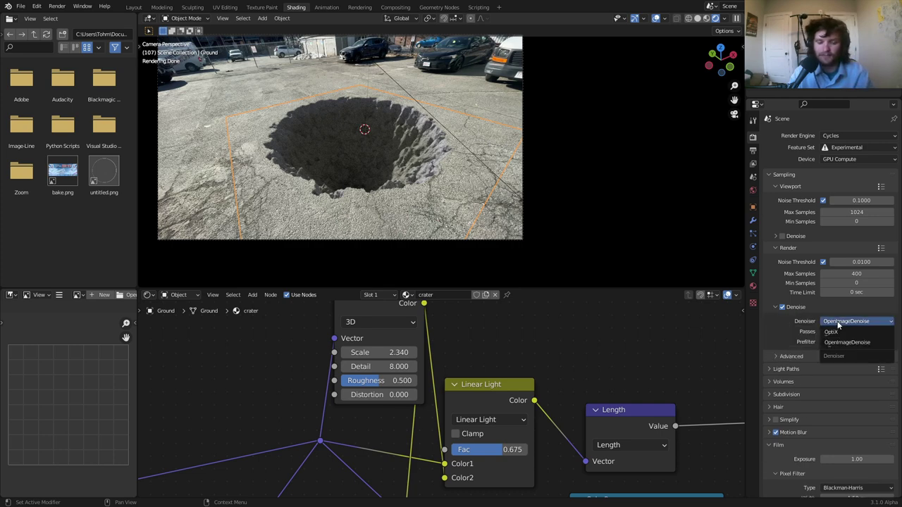
click(832, 332)
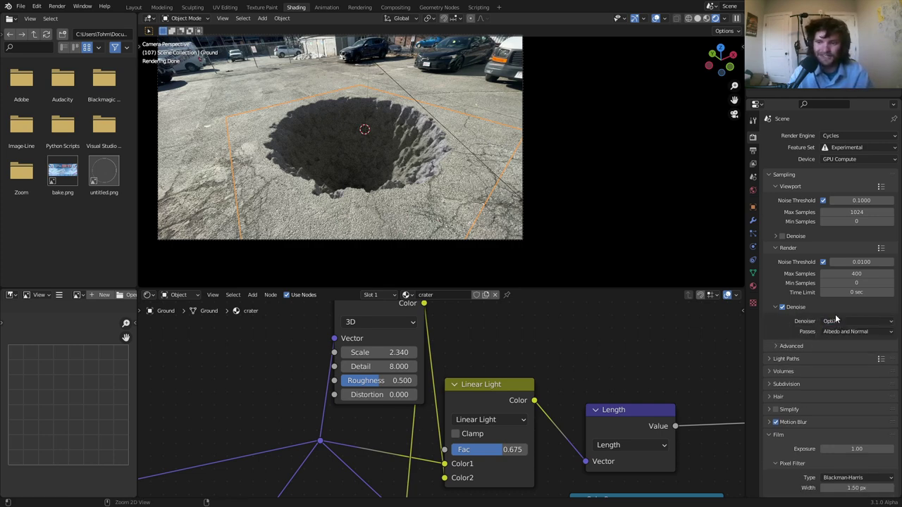
key(ctrl+s)
scroll(345, 133, down, 3)
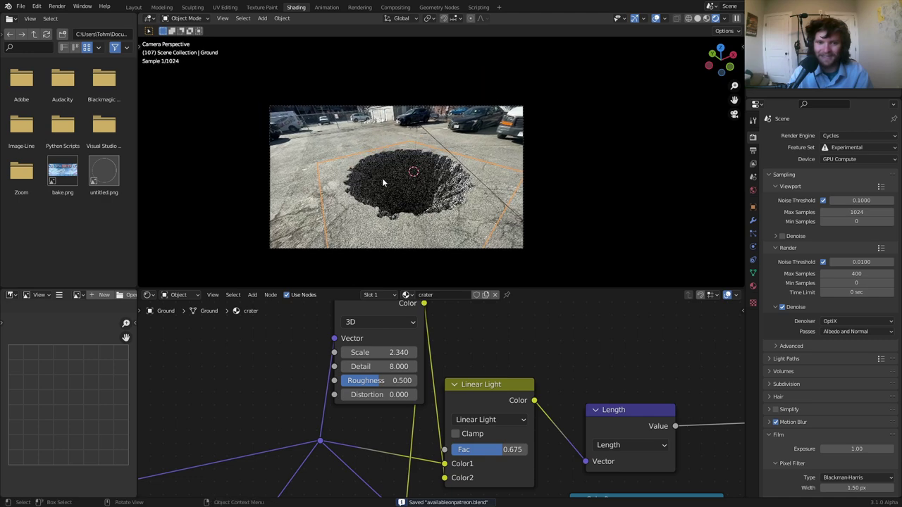
Render the current frame, inspect the crater against the parking lot footage, and close the render window.
key(F12)
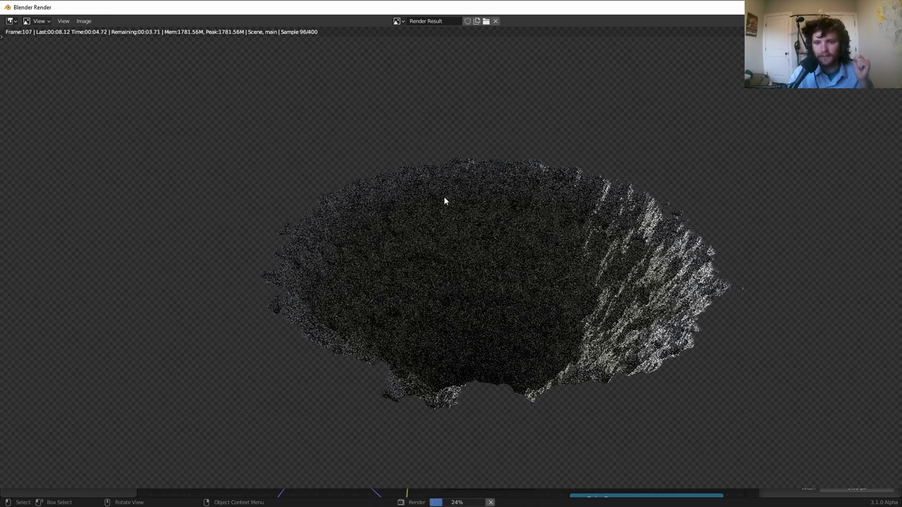
scroll(625, 296, up, 5)
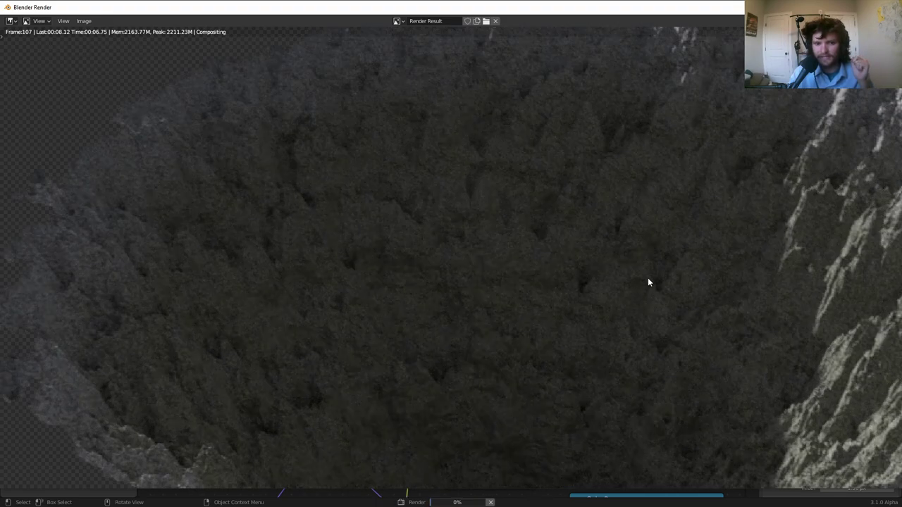
scroll(647, 277, down, 5)
key(Home)
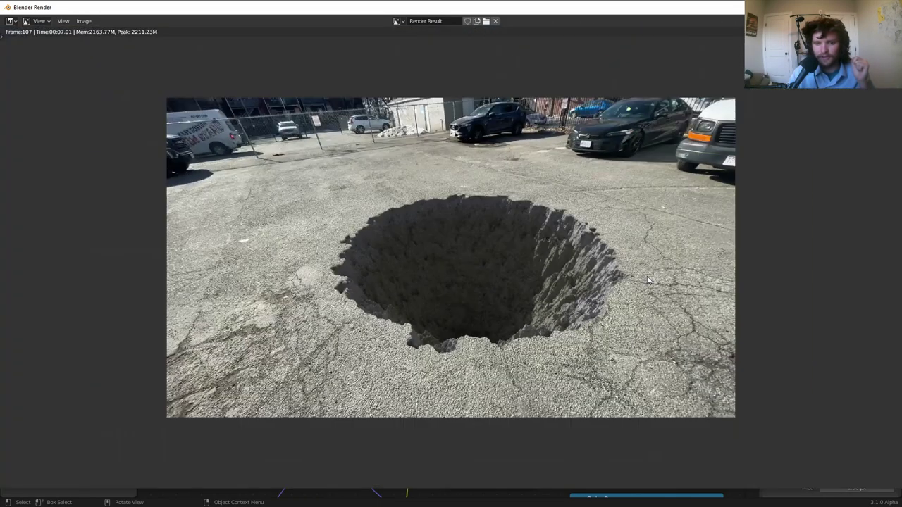
click(891, 7)
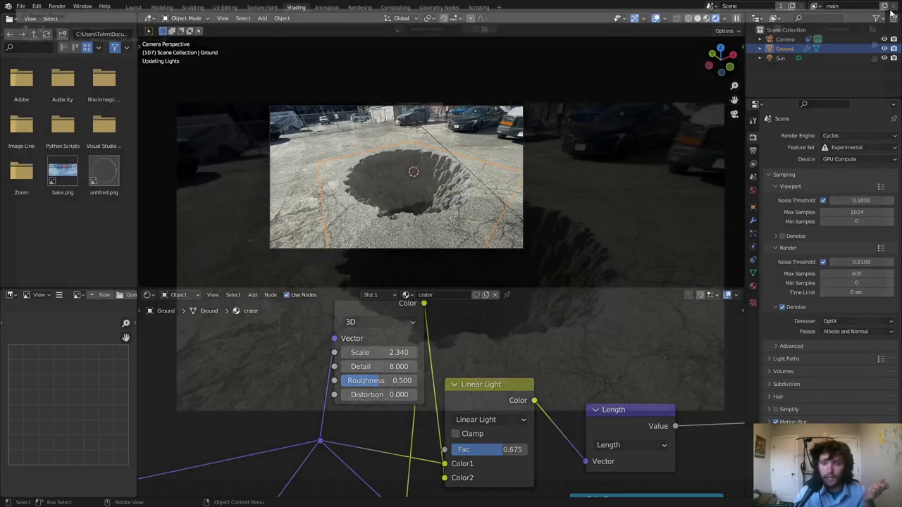
In the compositing tree, remove the Undistortion and Scale nodes while keeping the Movie Clip linked to the first Alpha Over.
click(402, 8)
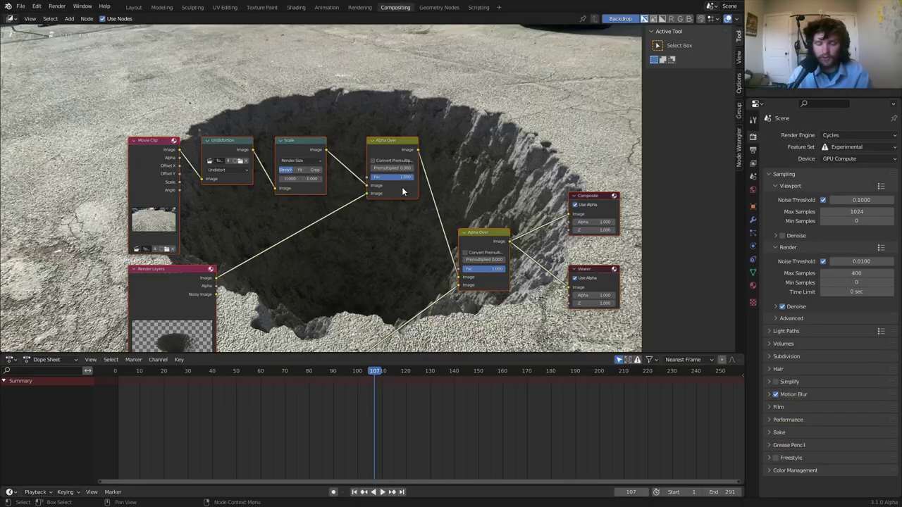
middle_drag(402, 191, 370, 111)
scroll(332, 120, down, 5)
drag(181, 64, 181, 66)
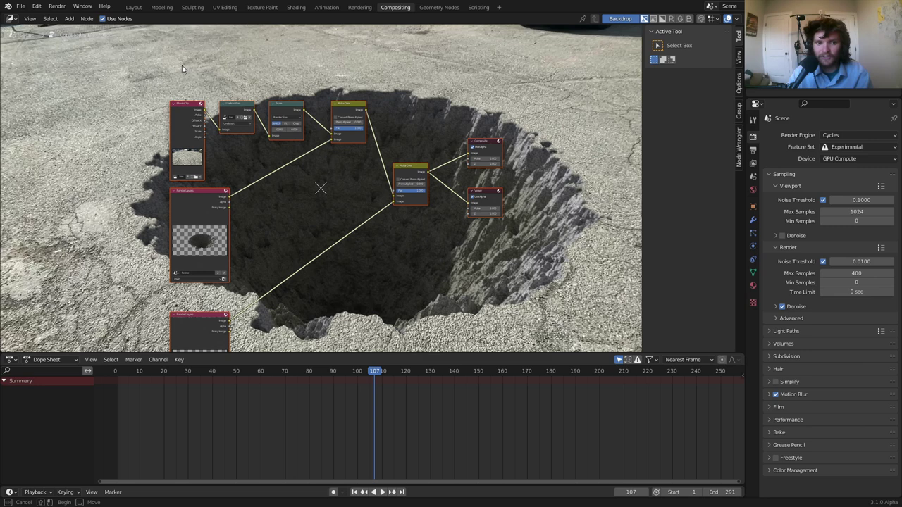
click(414, 282)
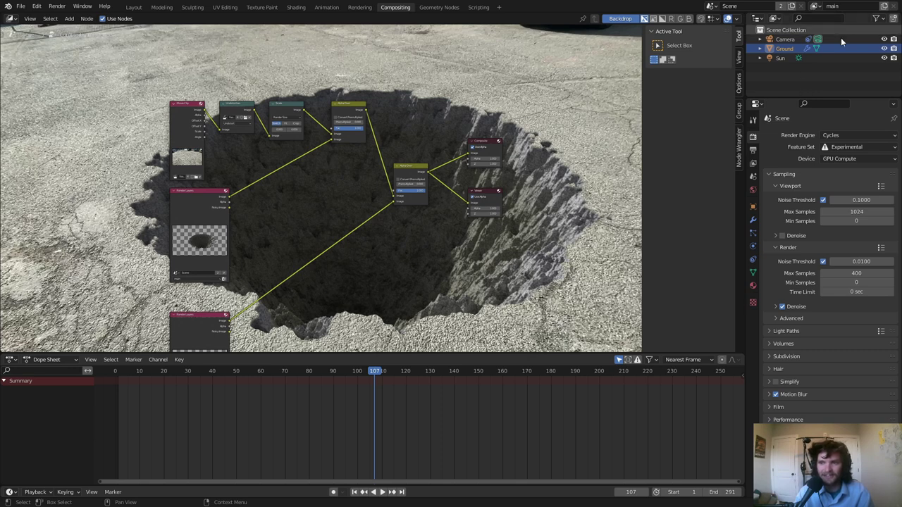
middle_drag(256, 173, 332, 209)
scroll(319, 185, up, 3)
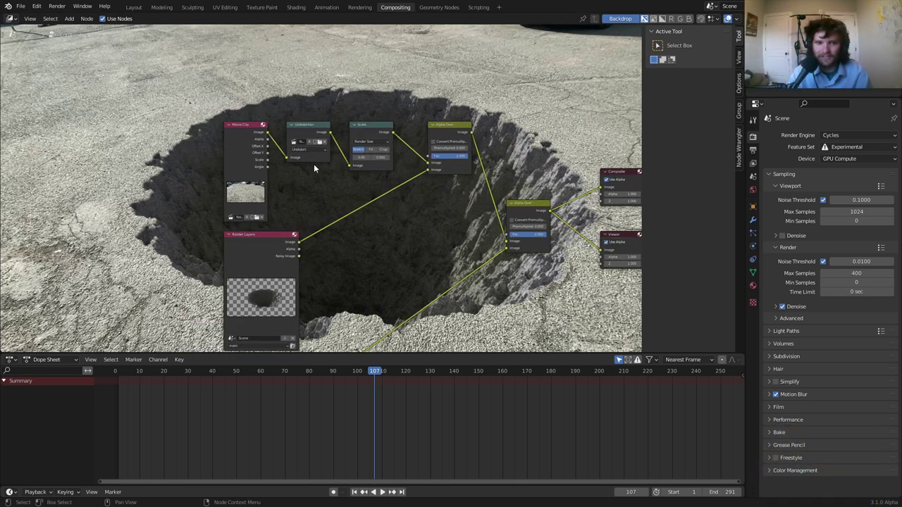
drag(315, 165, 382, 119)
key(ctrl+x)
Dissolve the first Alpha Over node, preserving the Movie Clip link, and delete the second Render Layers node.
click(448, 131)
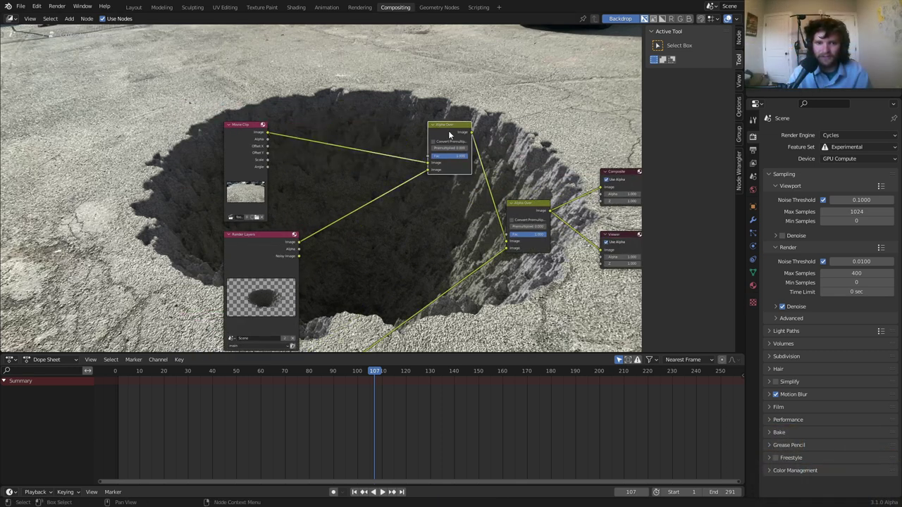
key(ctrl+x)
middle_drag(426, 224, 390, 103)
click(230, 293)
key(x)
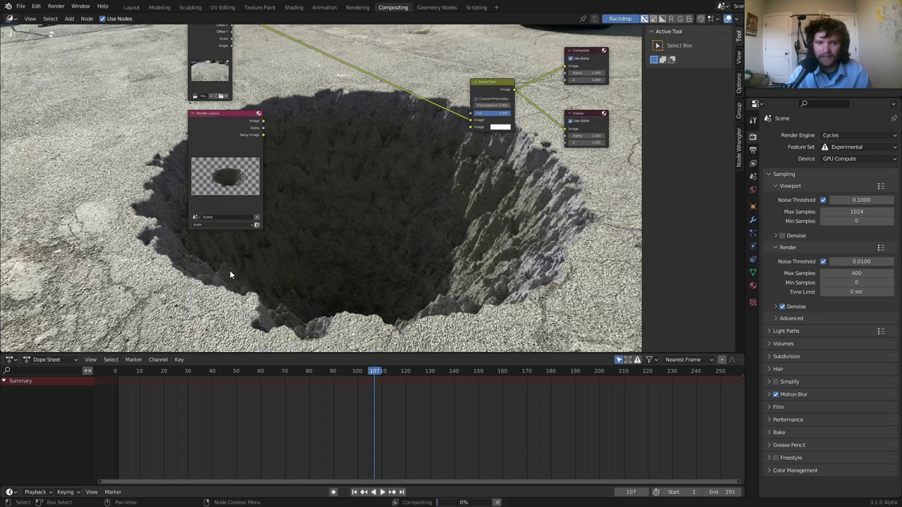
Link the Render Layers Image output to the Alpha Over's second Image input and reposition the Movie Clip node above Render Layers.
middle_drag(269, 199, 238, 241)
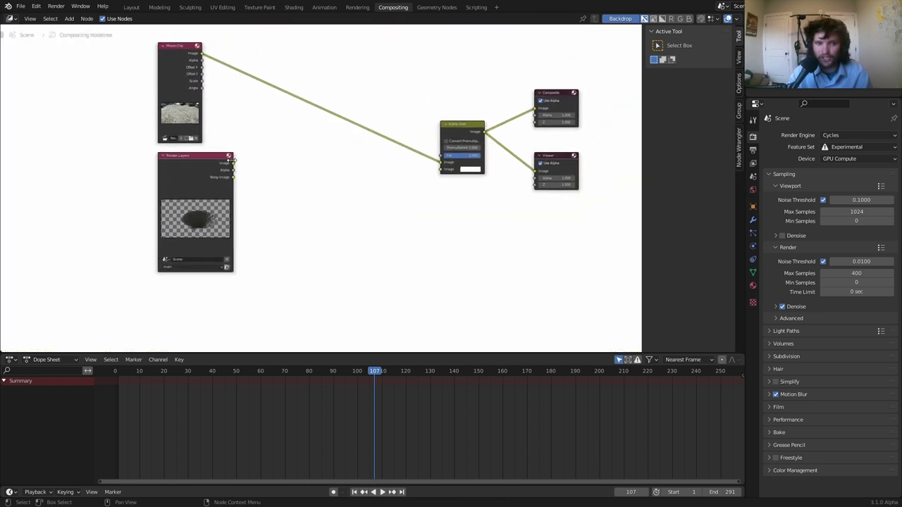
drag(233, 163, 440, 170)
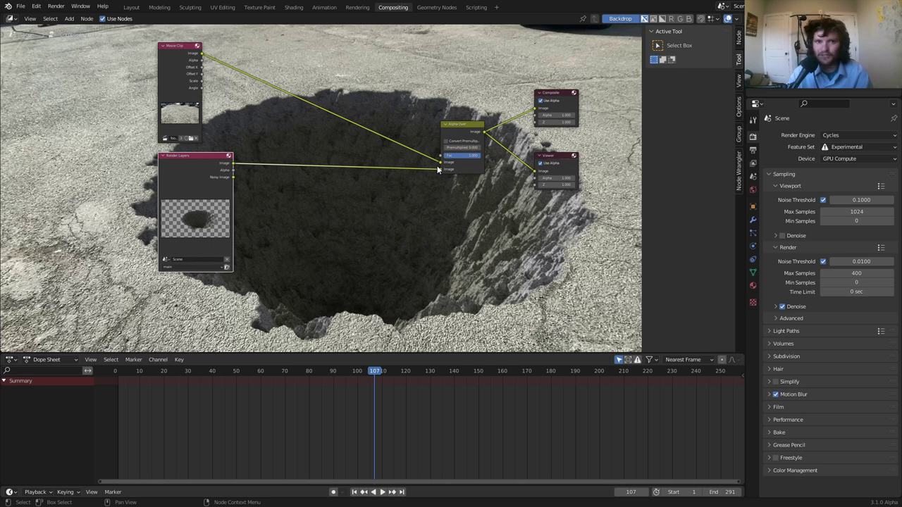
drag(250, 124, 124, 75)
key(g)
click(182, 91)
middle_drag(207, 103, 316, 191)
scroll(307, 186, up, 2)
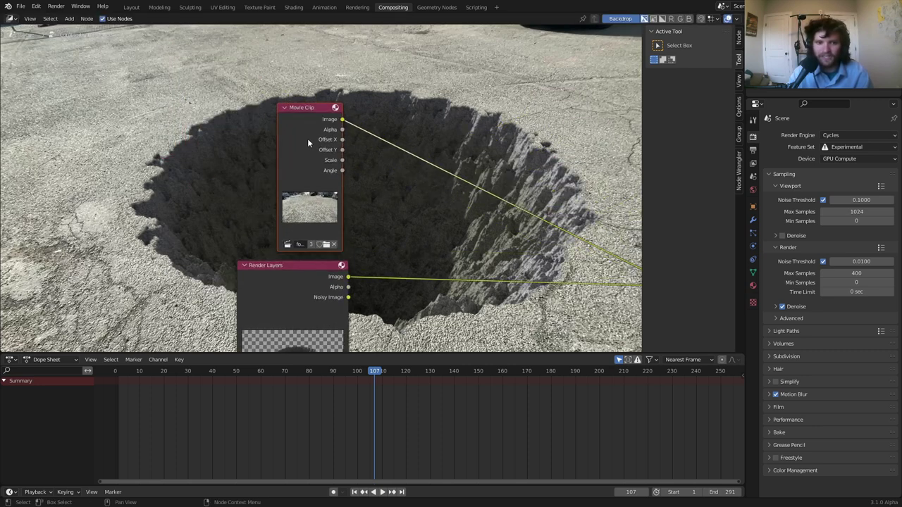
drag(308, 127, 310, 122)
Preview the Movie Clip, the Render Layers and the Alpha Over result one after another in the Viewer backdrop.
ctrl+shift+click(314, 108)
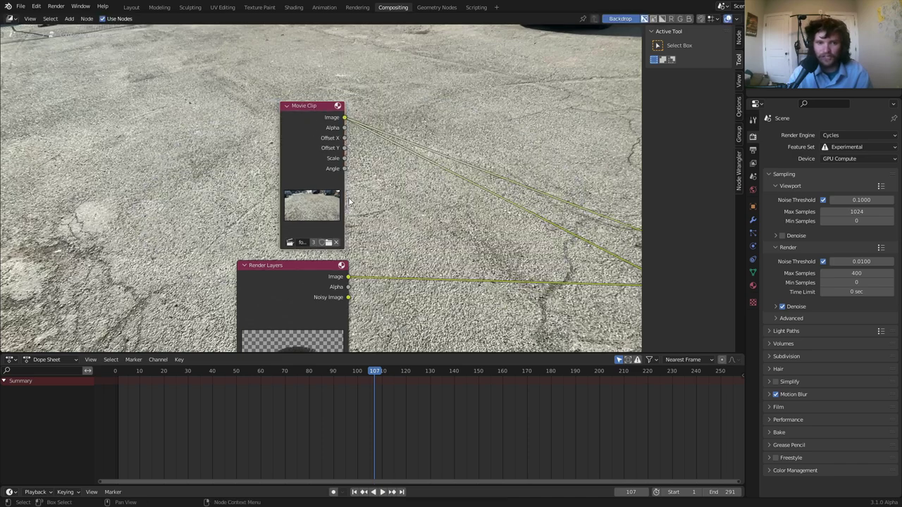
middle_drag(395, 212, 312, 136)
ctrl+shift+click(203, 209)
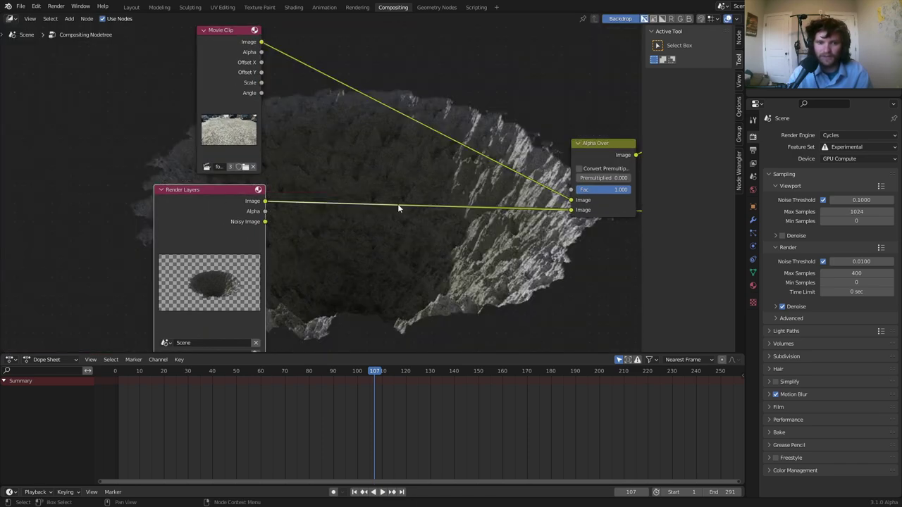
middle_drag(420, 204, 263, 212)
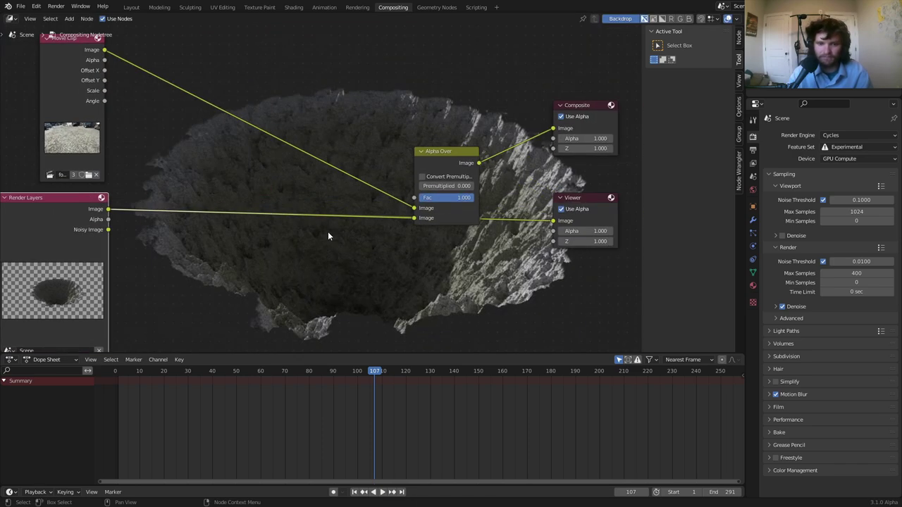
ctrl+shift+click(462, 164)
Examine how the composited crater sits in the full parking lot frame and inspect its rim up close.
middle_drag(362, 176, 371, 132)
key(v)
key(v)
key(v)
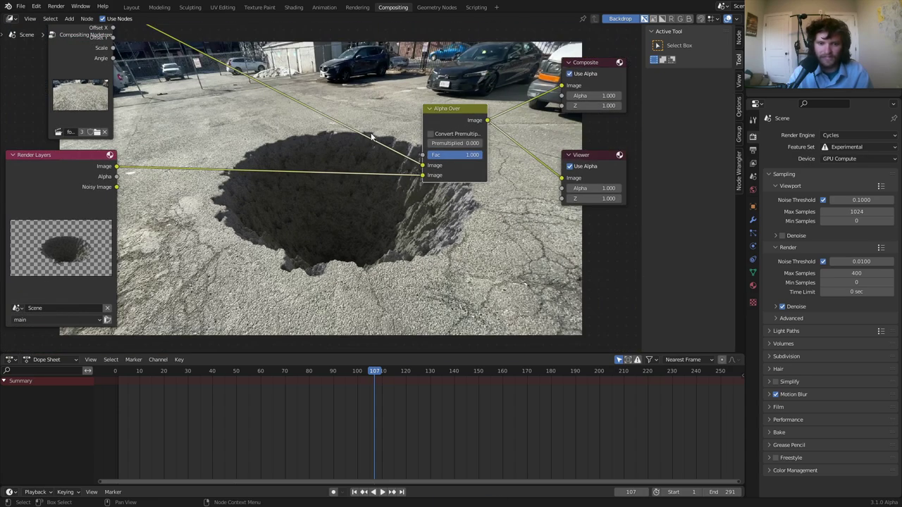
middle_drag(363, 176, 388, 118)
scroll(316, 114, up, 5)
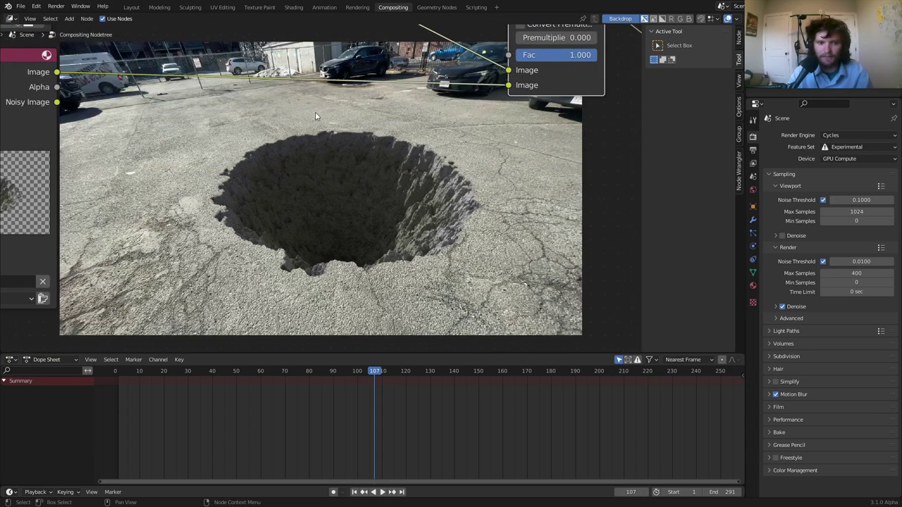
key(alt+v)
key(alt+v)
scroll(315, 111, down, 3)
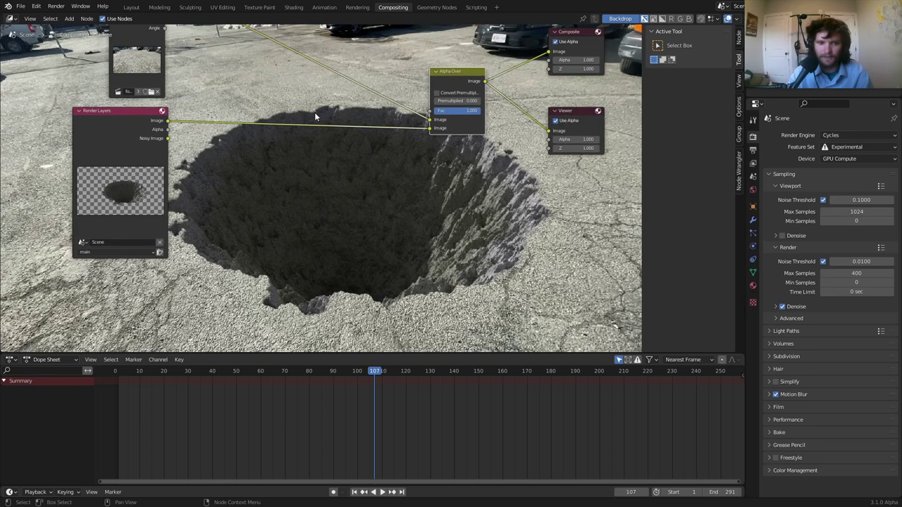
middle_drag(315, 117, 306, 149)
Try a Color Management exposure of -2.264 on the composite and undo it.
click(830, 471)
scroll(849, 466, down, 3)
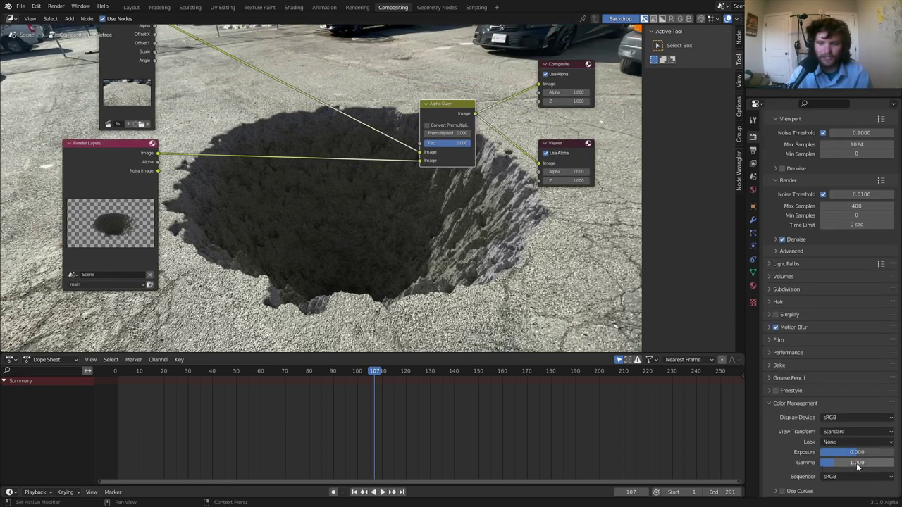
drag(860, 453, 849, 453)
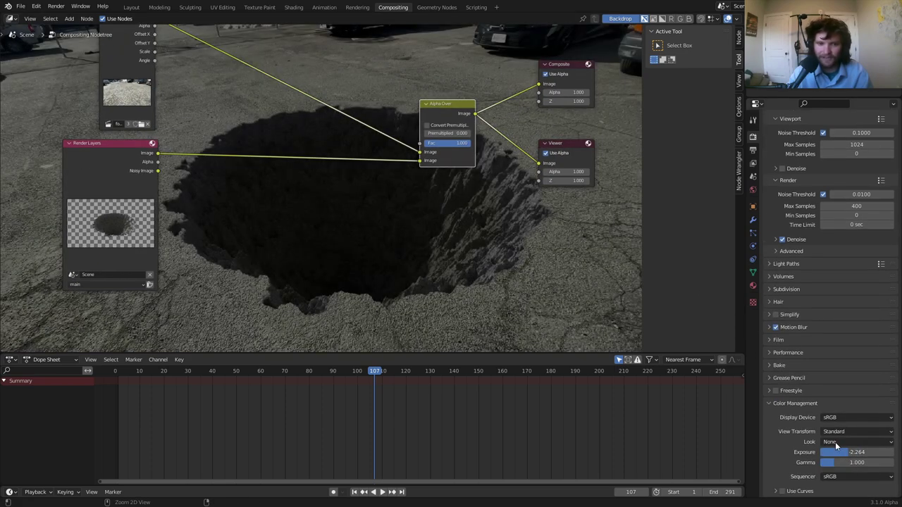
key(ctrl+z)
Add an Exposure node on the link between Render Layers and Alpha Over.
middle_drag(222, 173, 216, 181)
key(shift+a)
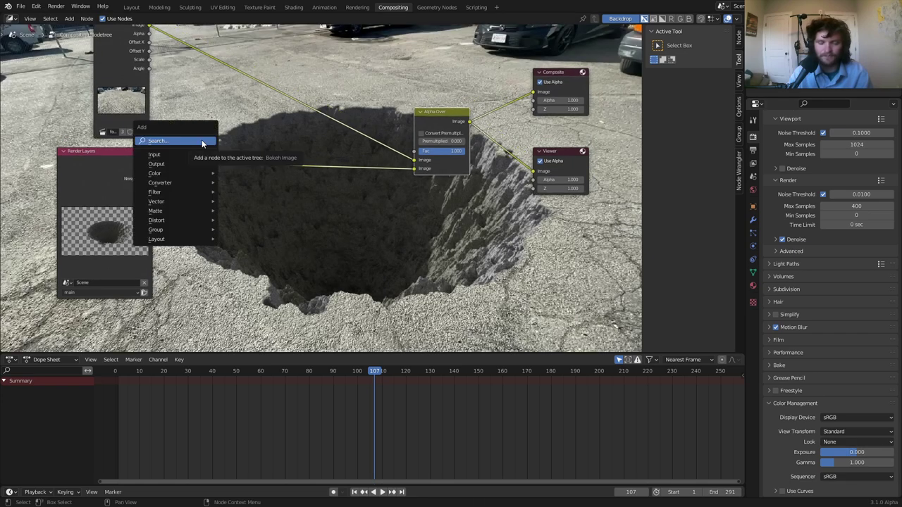
click(203, 141)
text(ex)
click(228, 157)
click(202, 166)
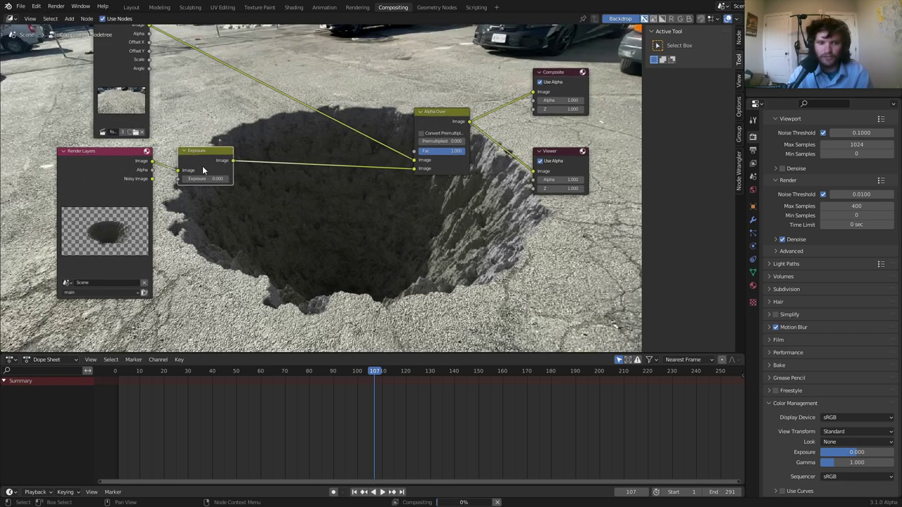
Insert a Gamma node between the Exposure node and Alpha Over.
key(shift+a)
click(222, 134)
text(ga)
click(254, 148)
click(303, 158)
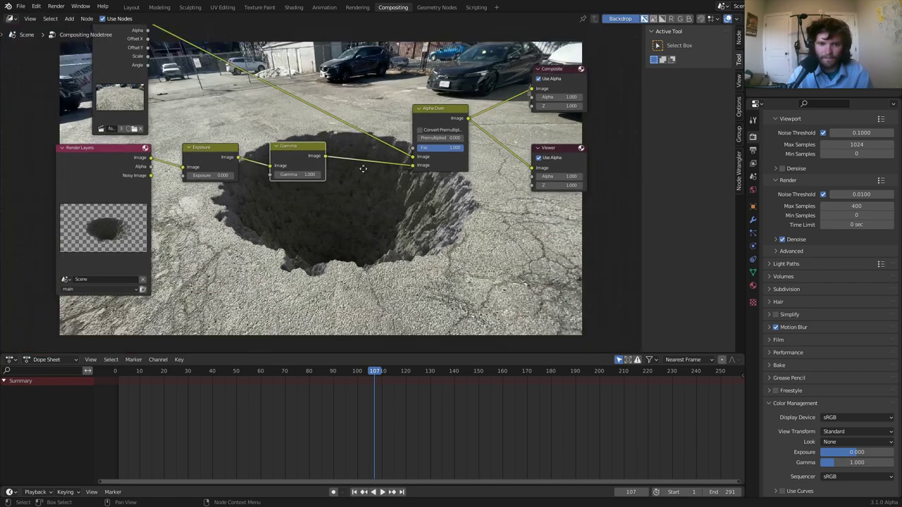
Adjust the Exposure node to 0.400 while comparing the crater's brightness with the full parking lot frame.
middle_drag(363, 168, 359, 170)
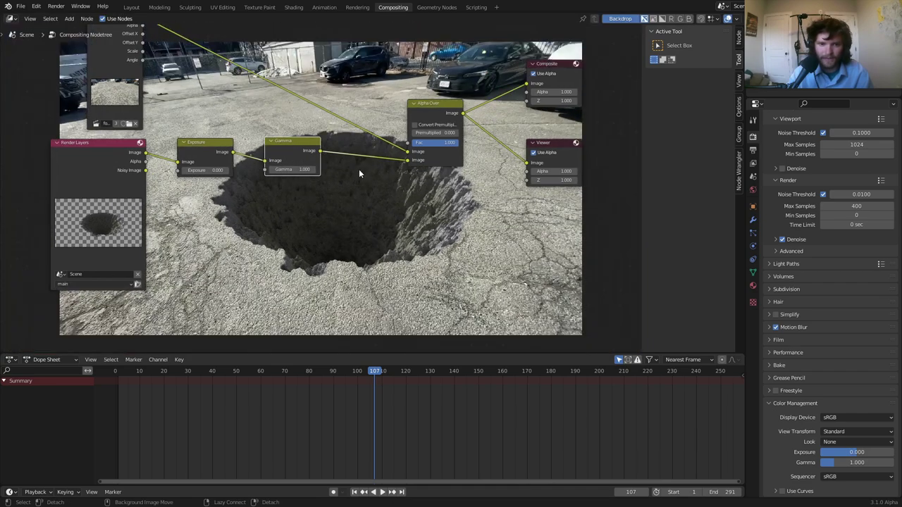
key(alt+v)
key(alt+v)
key(alt+v)
key(alt+v)
key(v)
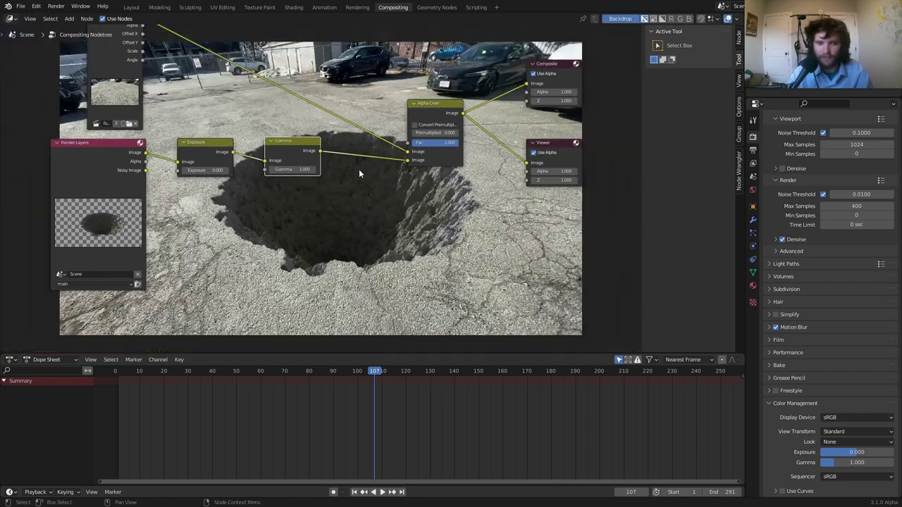
click(226, 170)
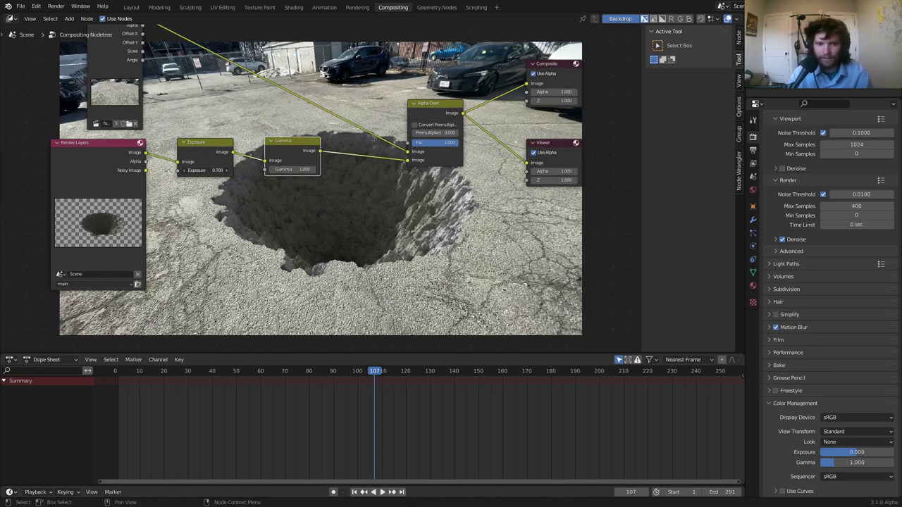
click(226, 170)
middle_drag(229, 171, 165, 124)
double_click(144, 113)
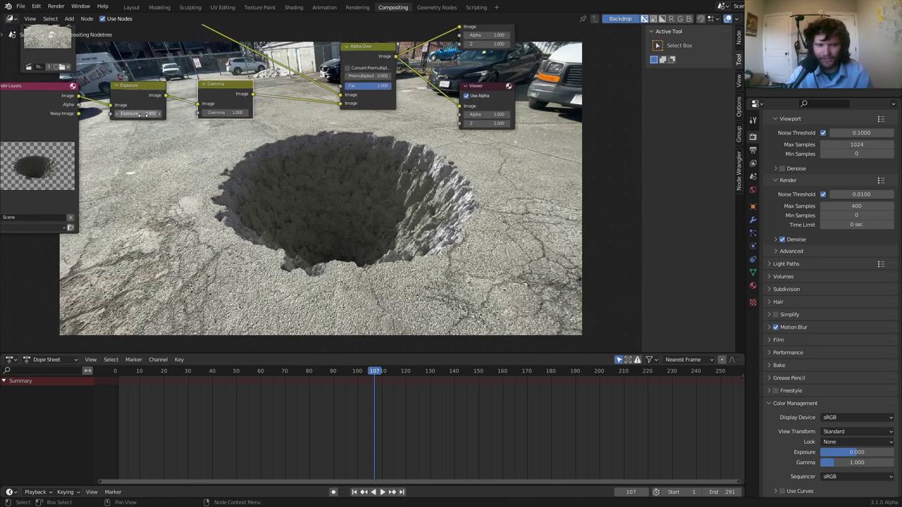
text(0.8)
key(Return)
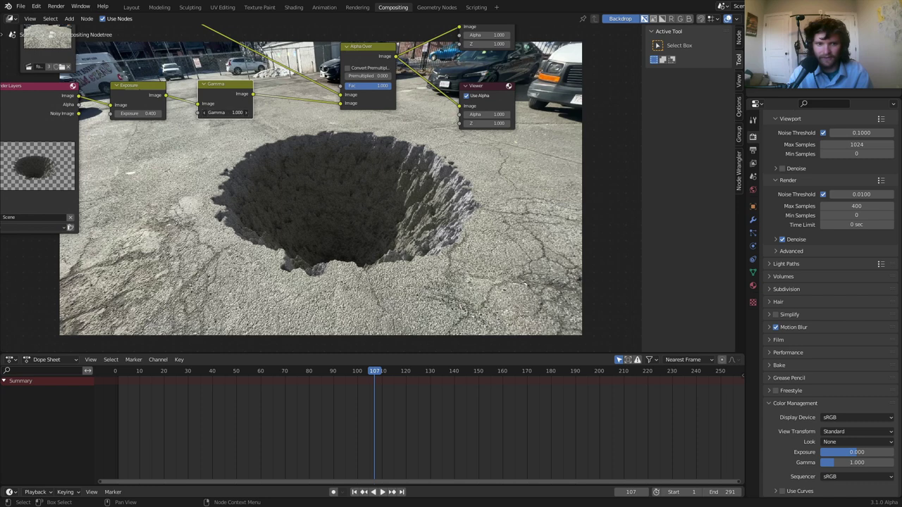
Set the Gamma node to 1.100 and raise the Exposure node to 0.750.
double_click(227, 111)
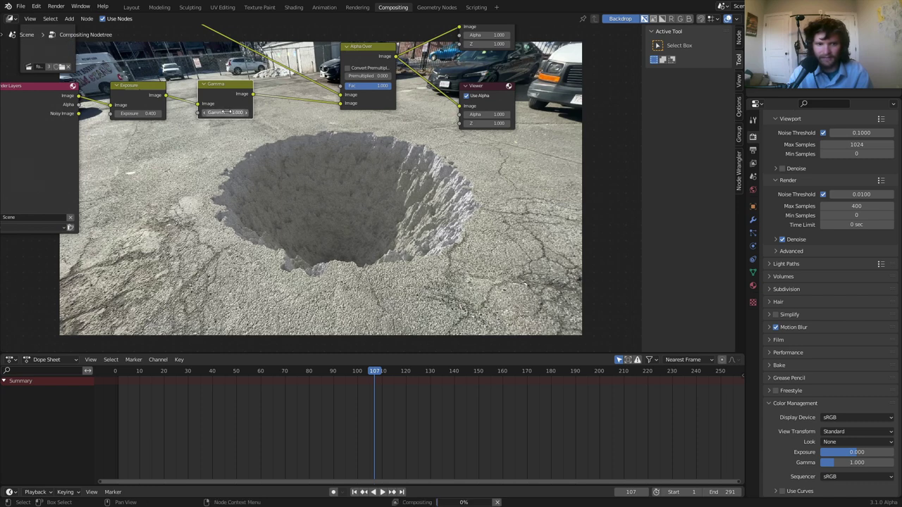
text(1.2)
key(Return)
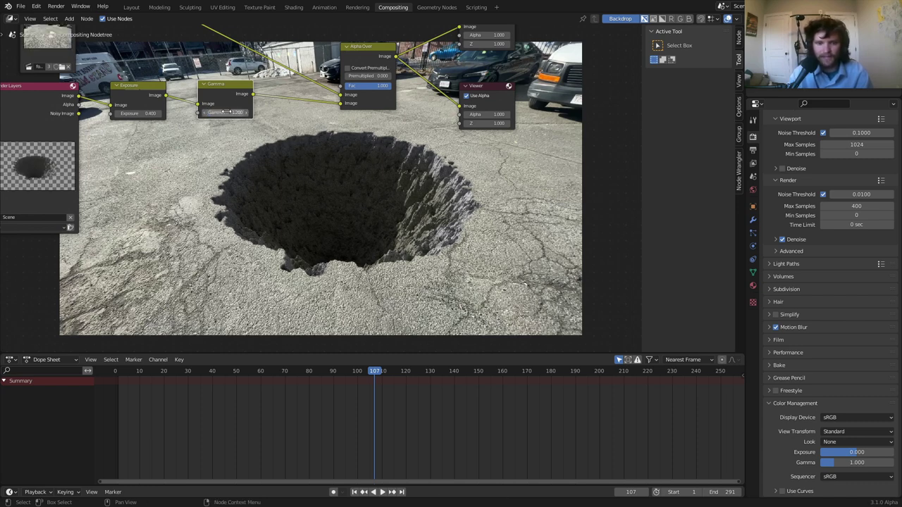
key(Return)
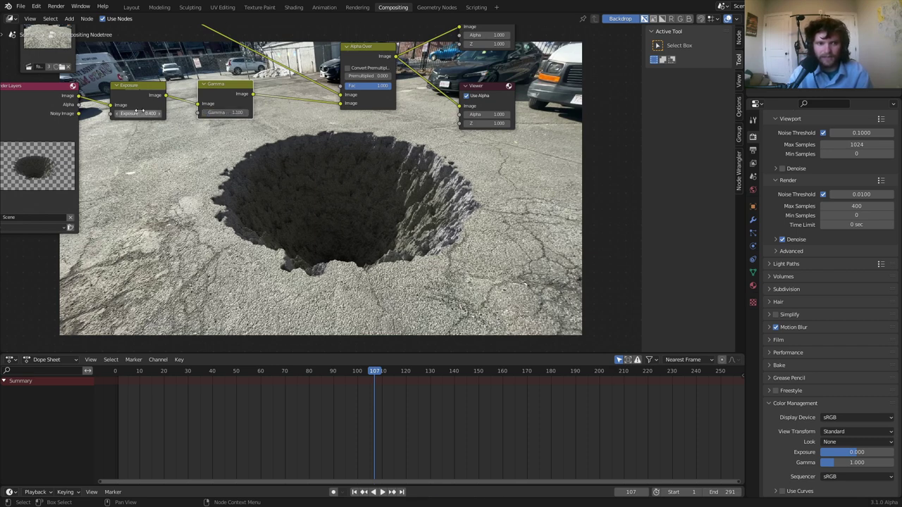
drag(140, 111, 151, 113)
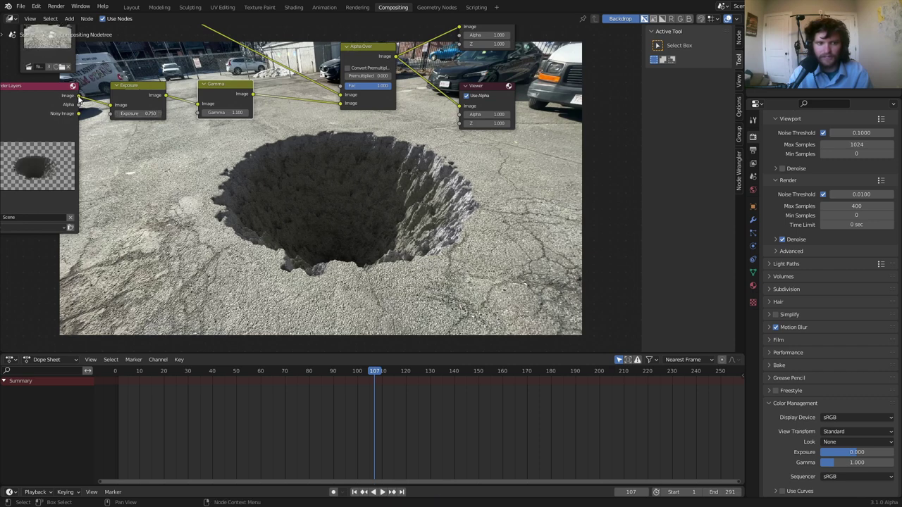
Inspect the colour-corrected crater's interior and near rim up close against the surrounding asphalt.
drag(79, 97, 342, 103)
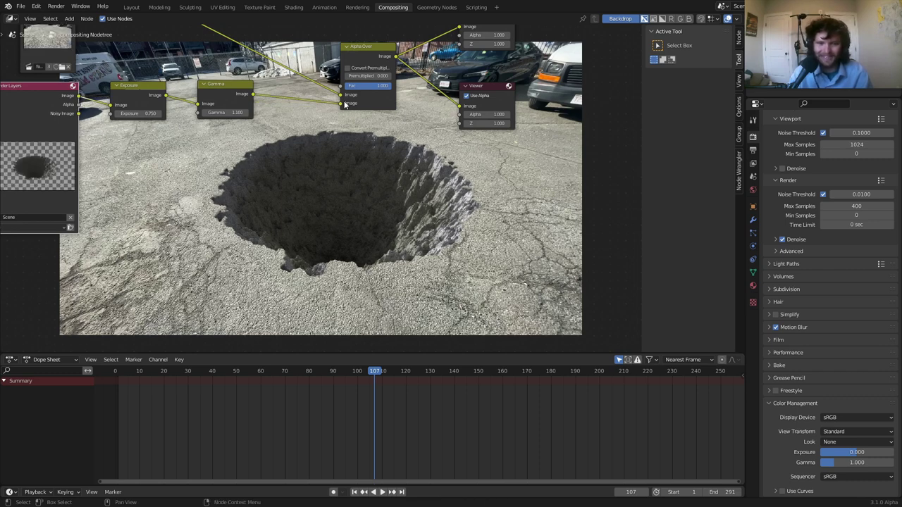
key(alt+v)
key(alt+v)
key(alt+v)
key(alt+v)
key(alt+v)
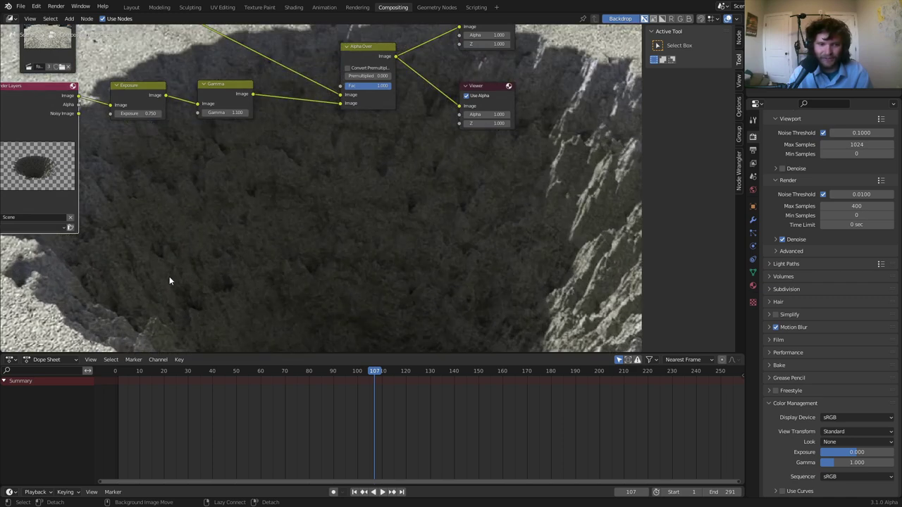
alt+middle_drag(169, 276, 303, 237)
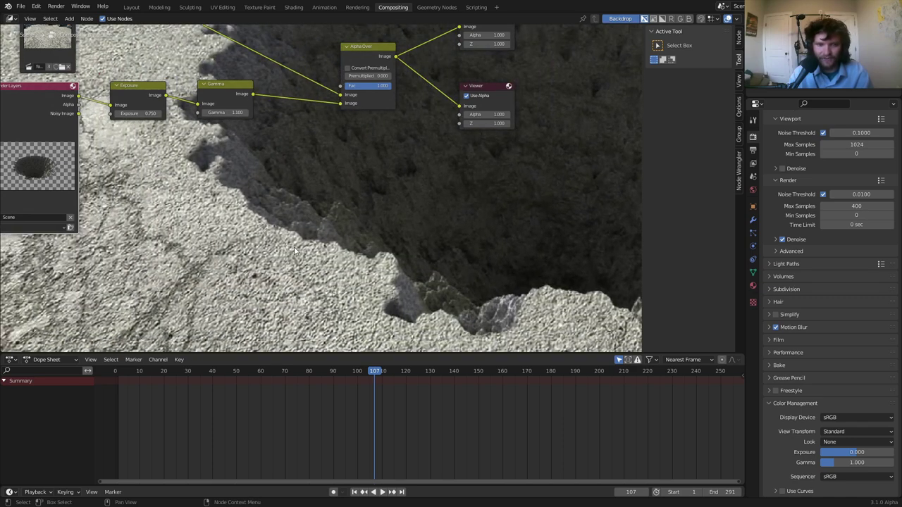
Insert a Filter node between Gamma and Alpha Over and set its type to Sharpen.
middle_drag(248, 129, 262, 182)
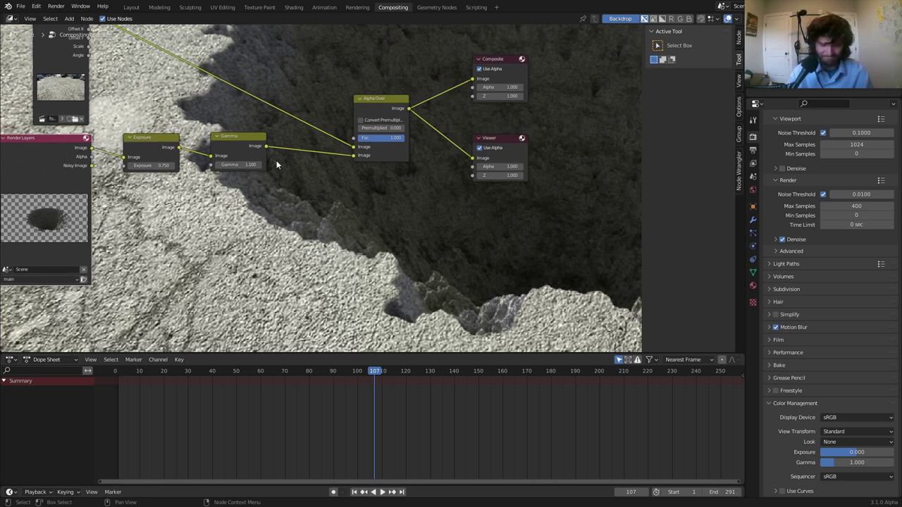
key(shift+a)
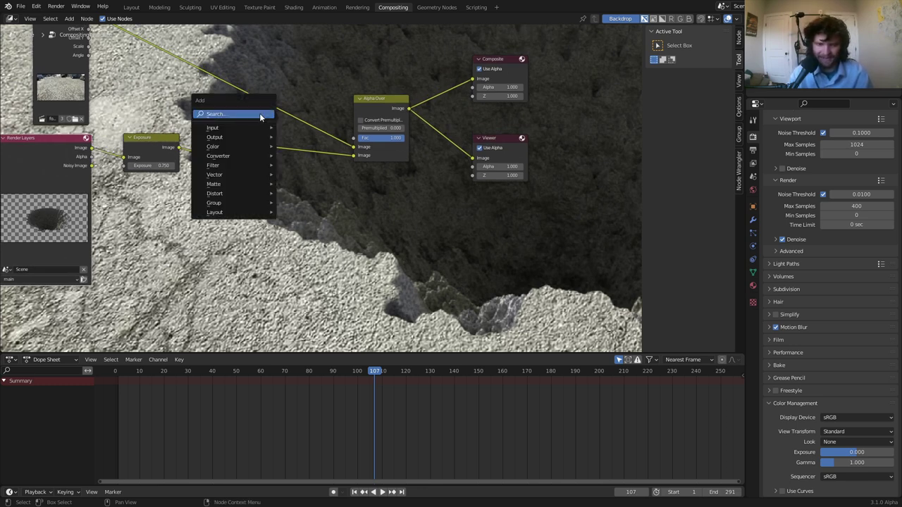
click(259, 113)
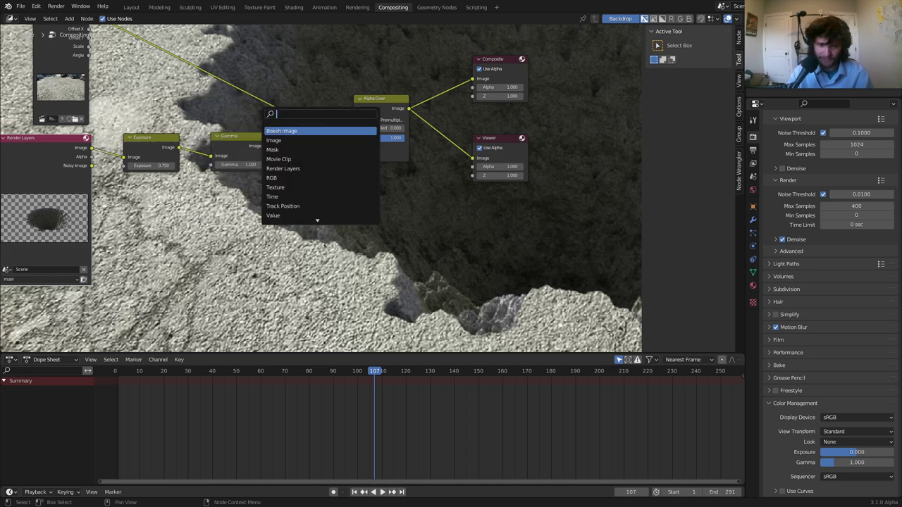
text(fil)
key(Return)
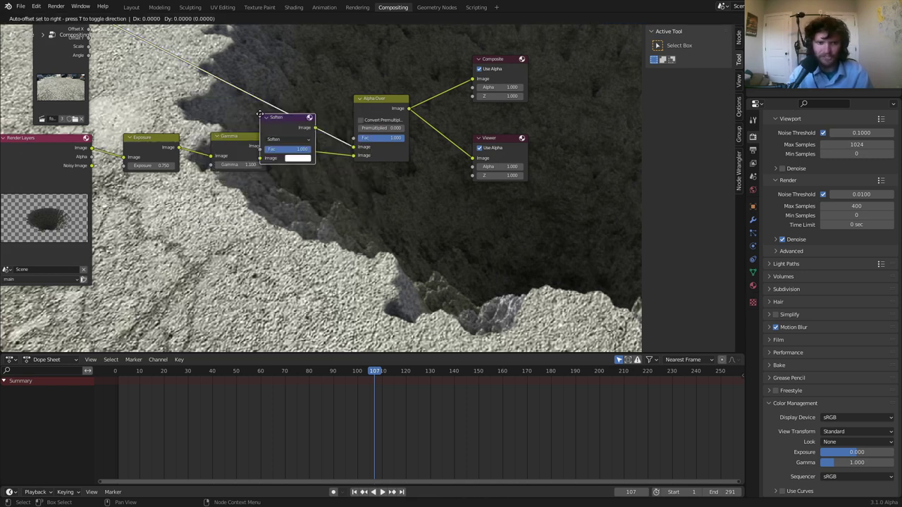
click(298, 134)
click(320, 159)
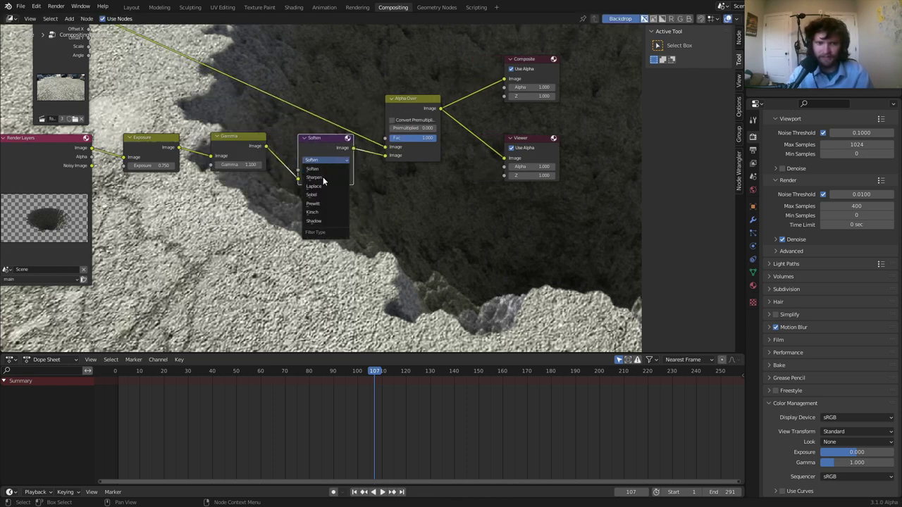
click(317, 179)
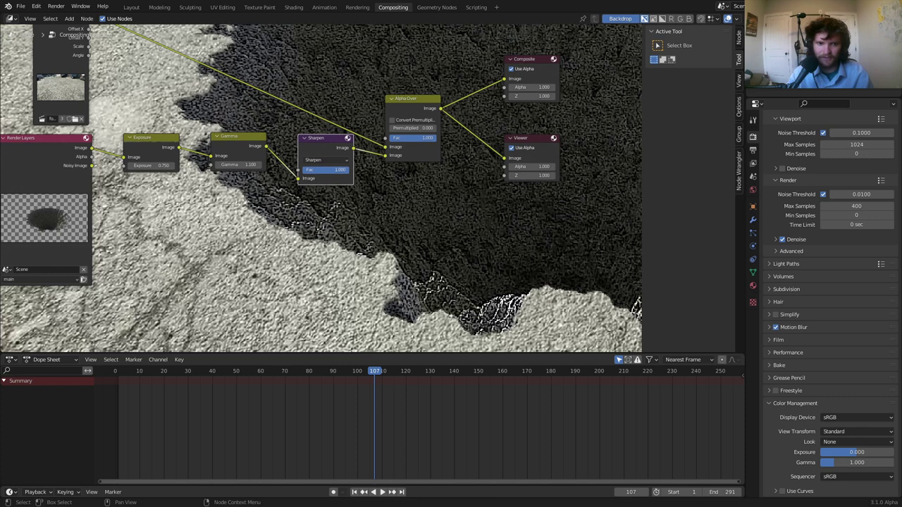
Reduce the Sharpen node's factor to 0.200, checking the crater's rim and walls in the backdrop.
drag(345, 170, 317, 171)
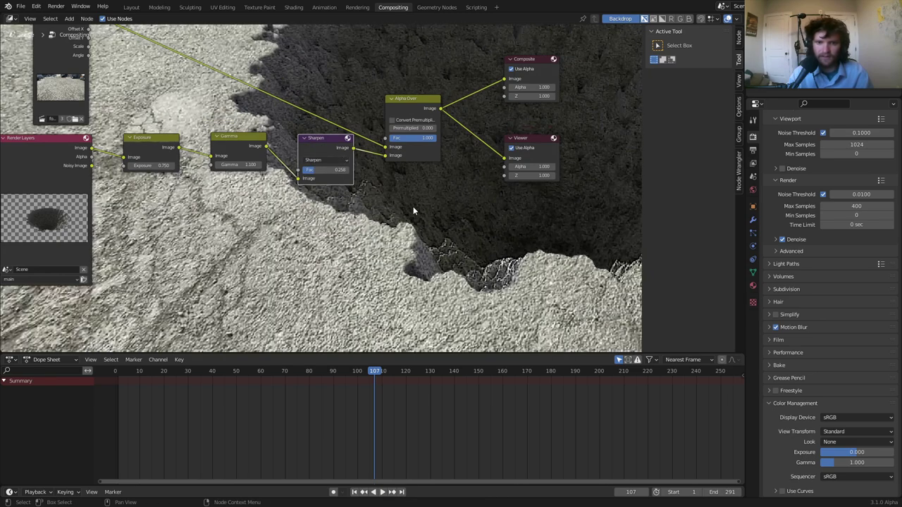
key(v)
key(v)
key(v)
key(v)
alt+middle_drag(493, 177, 289, 292)
key(alt+v)
key(alt+v)
key(v)
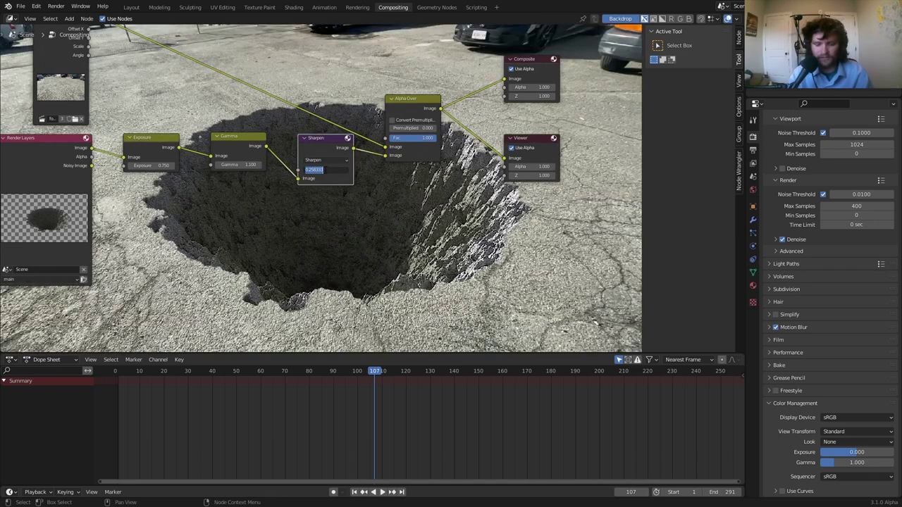
text(2)
key(Return)
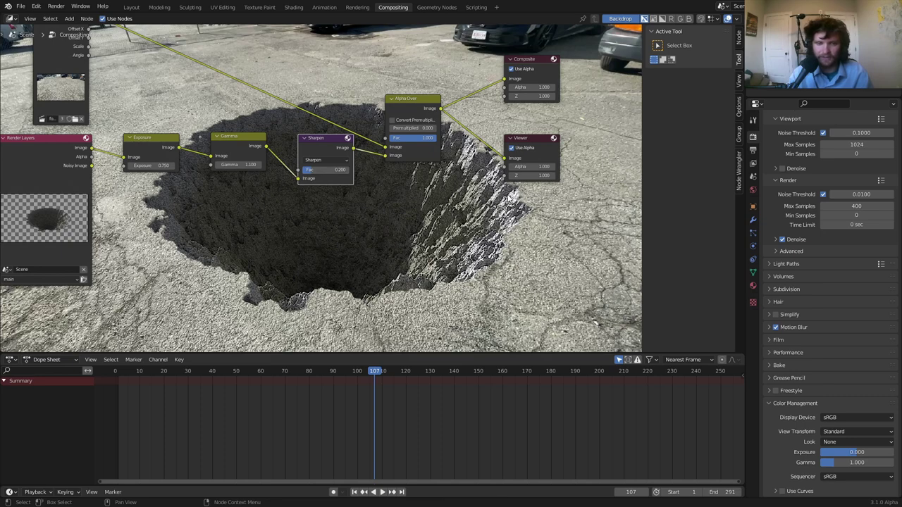
Examine the sharpened crater in the full composite frame with the nodes moved clear of it.
key(alt+v)
key(alt+v)
key(v)
key(v)
key(v)
key(v)
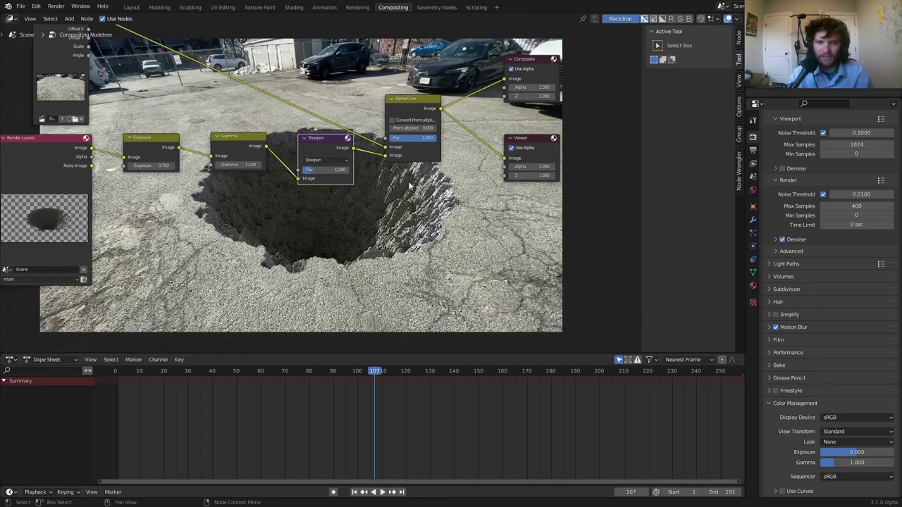
middle_drag(410, 185, 376, 99)
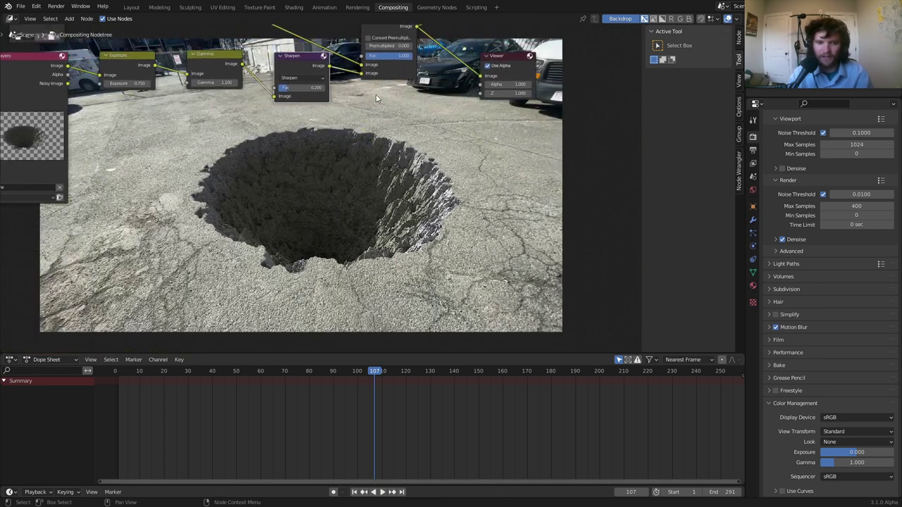
Switch to the Layout workspace and preview the rendered crater at frame 71.
click(131, 7)
click(728, 19)
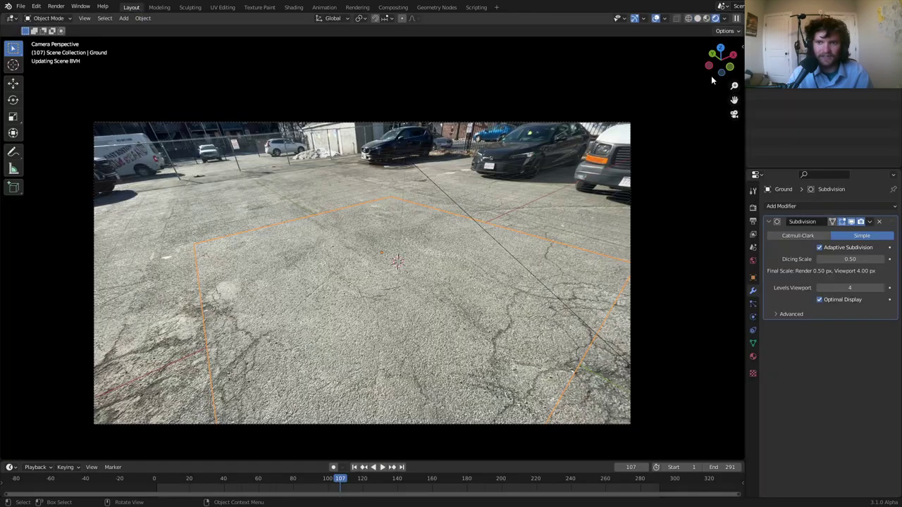
drag(406, 478, 315, 438)
key(space)
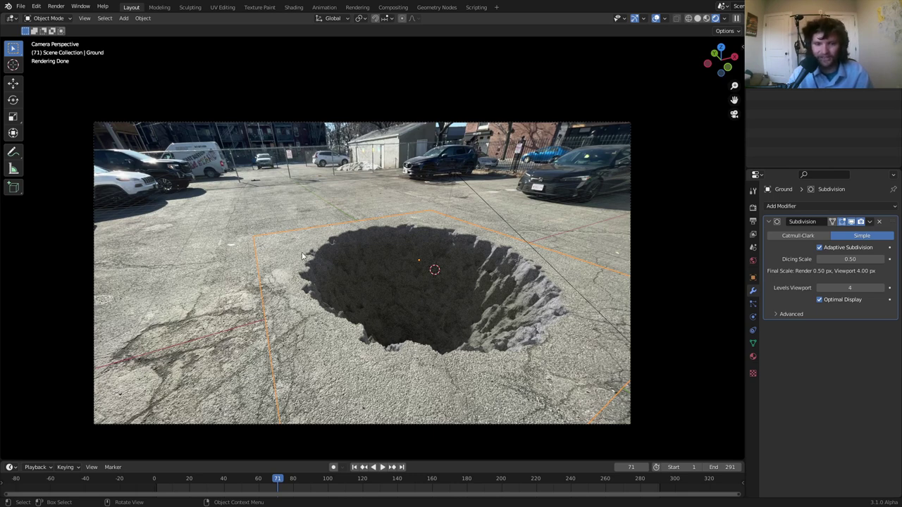
Add a cube, move it to the crater's rim and scale it down as a test object.
key(shift+a)
mouse_move(276, 182)
click(324, 194)
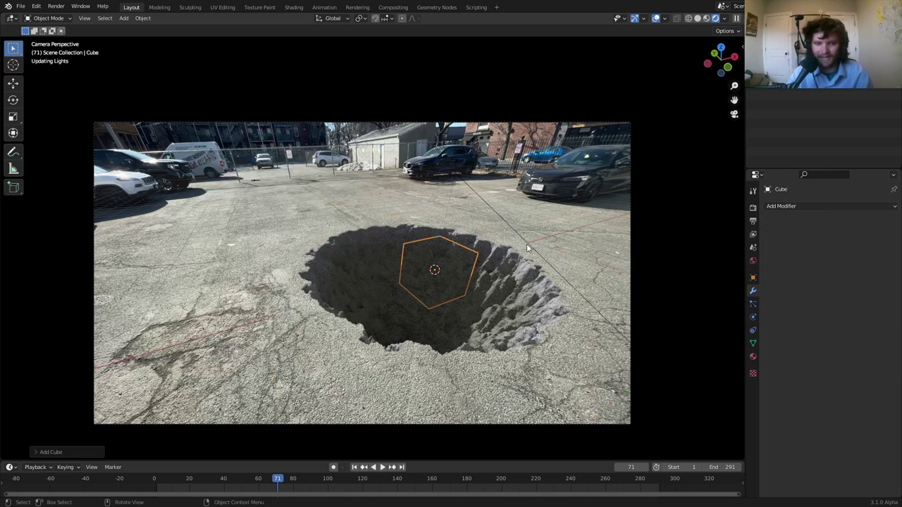
key(g)
click(424, 264)
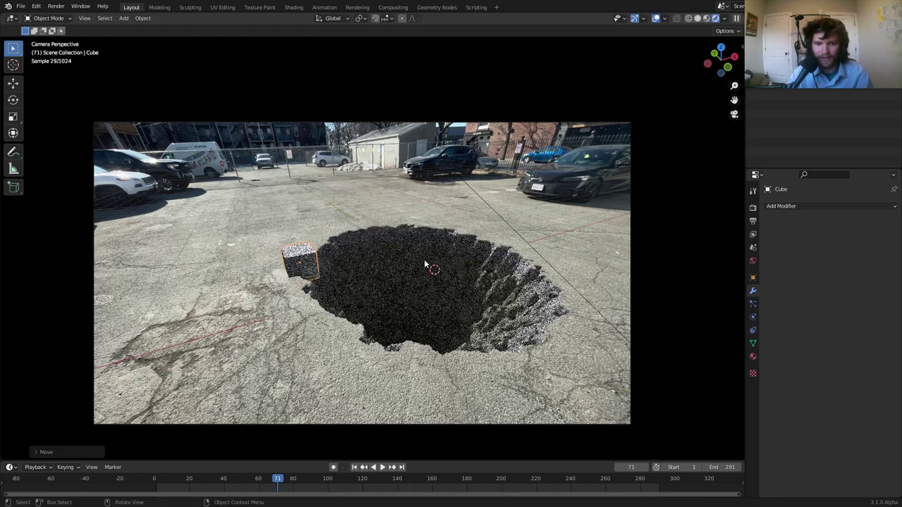
key(s)
click(372, 256)
middle_drag(376, 254, 249, 261)
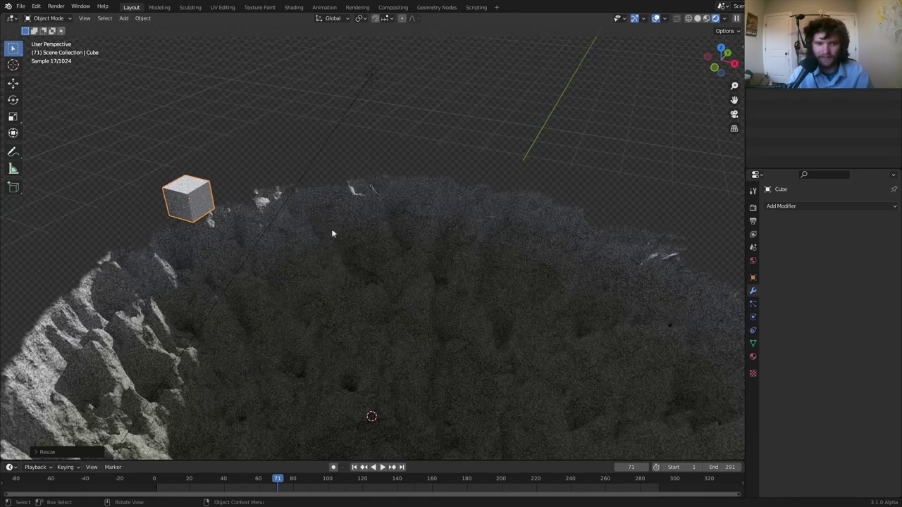
Delete the test cube and return to the camera view.
key(x)
click(311, 194)
key(KP_0)
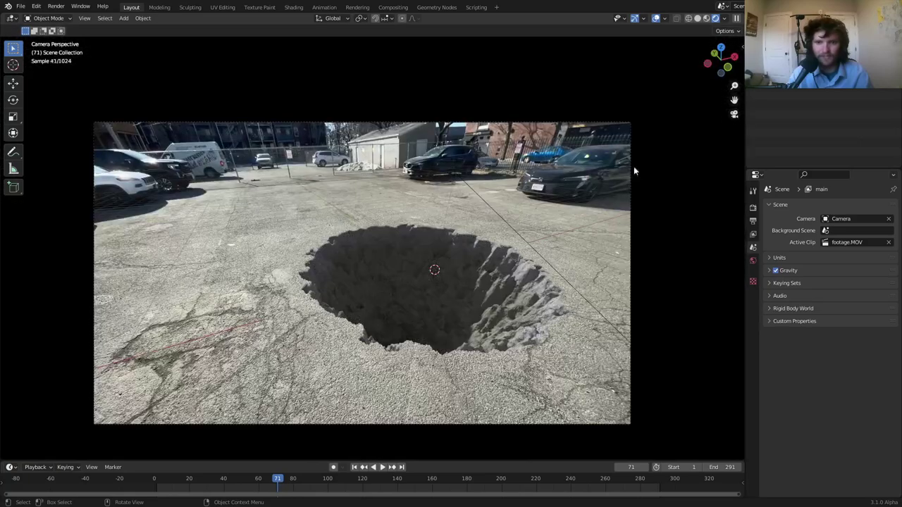
key(q)
click(400, 207)
click(338, 501)
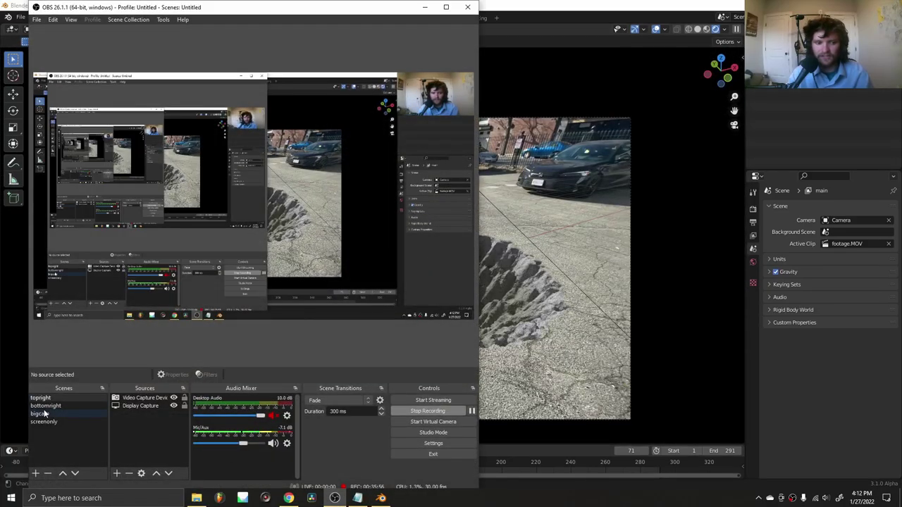
click(39, 414)
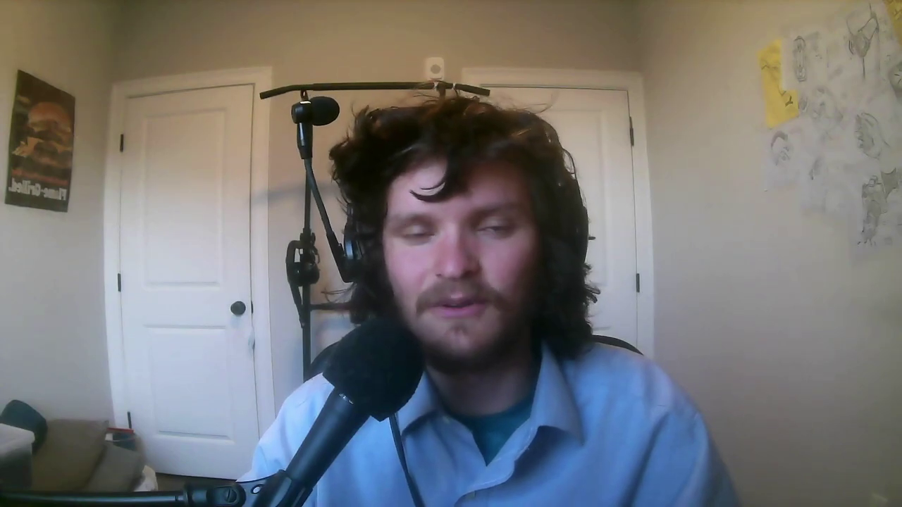